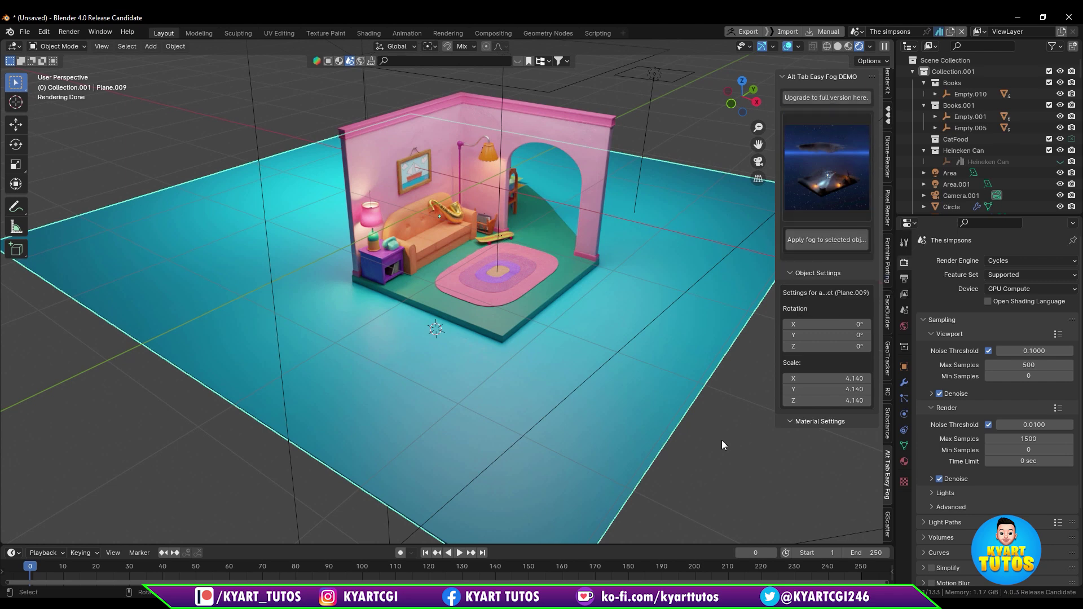
# Choose the Fog 2 #b preset and apply its fog to the selected blue ground plane.
pyautogui.keyDown('shift'); pyautogui.moveTo(716, 453); pyautogui.dragTo(708, 414, button='middle'); pyautogui.keyUp('shift')
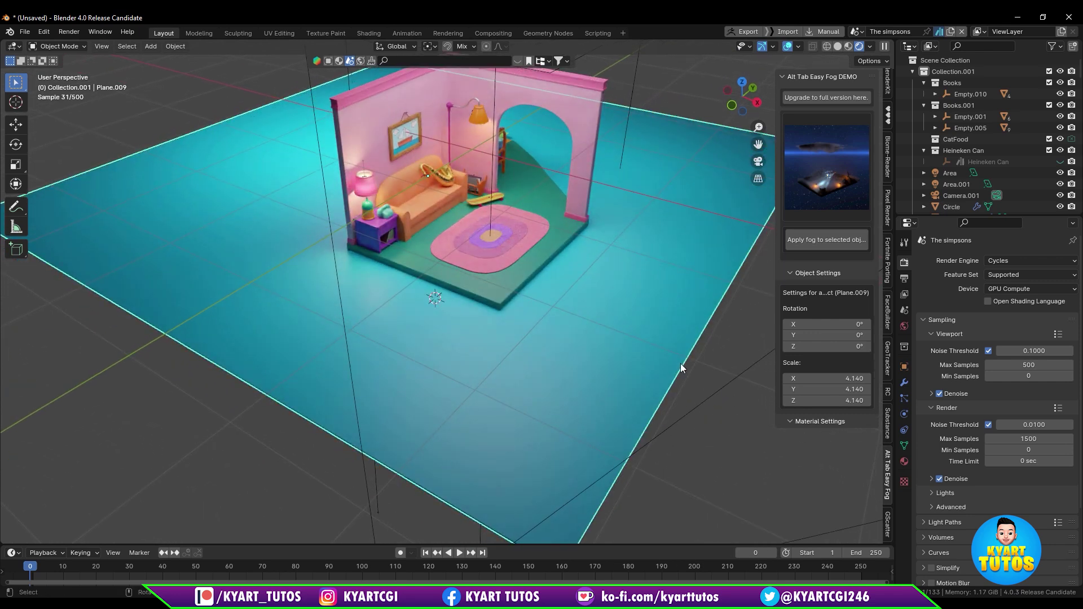
pyautogui.scroll(-2, 620, 405)
pyautogui.keyDown('shift'); pyautogui.moveTo(644, 414); pyautogui.dragTo(553, 421, button='middle'); pyautogui.keyUp('shift')
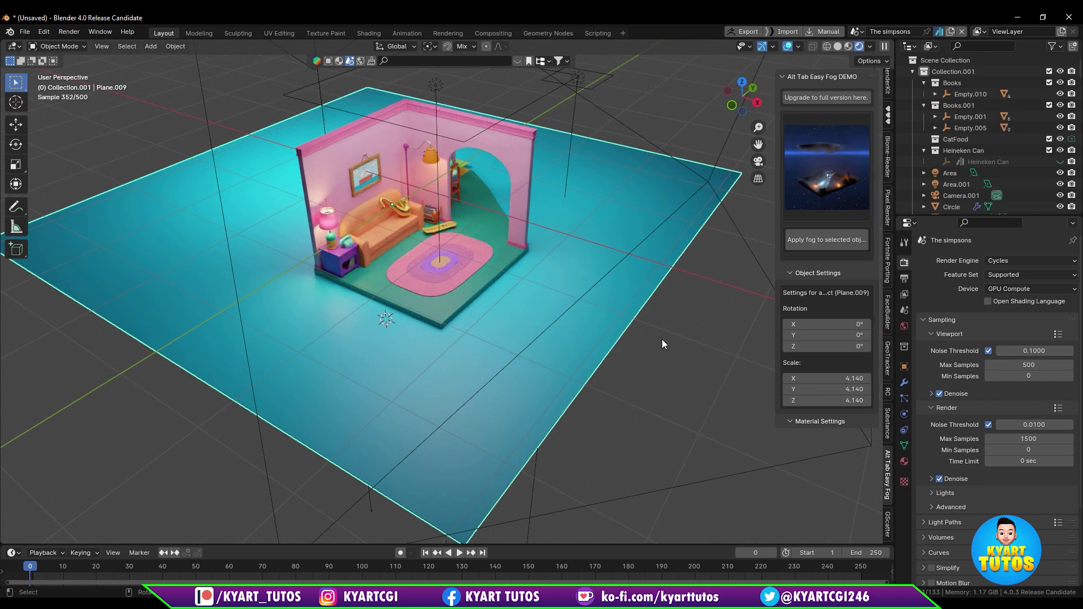
pyautogui.click(823, 194)
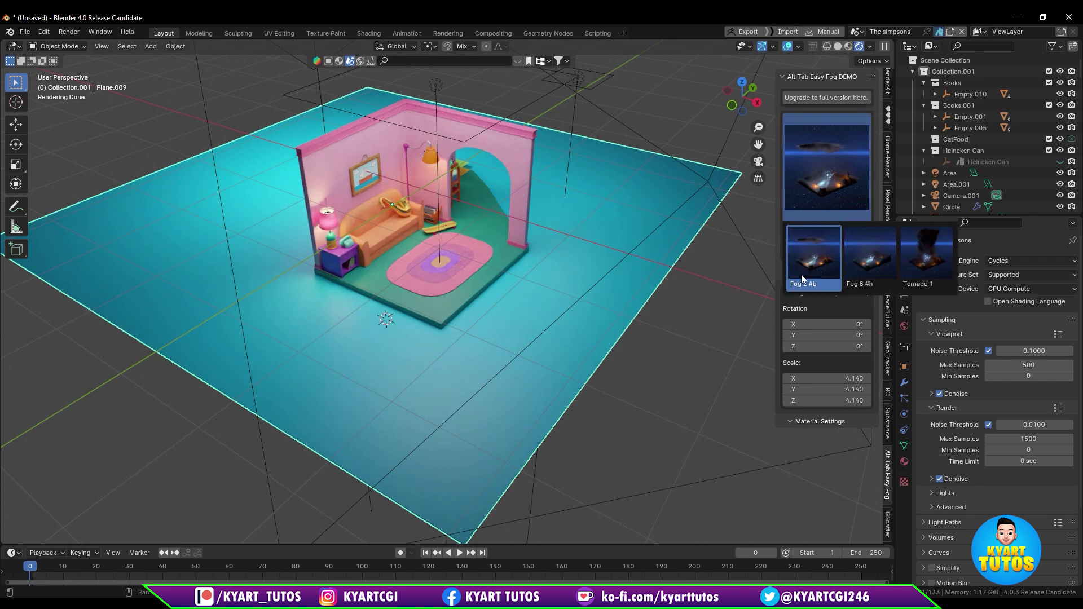
pyautogui.click(815, 155)
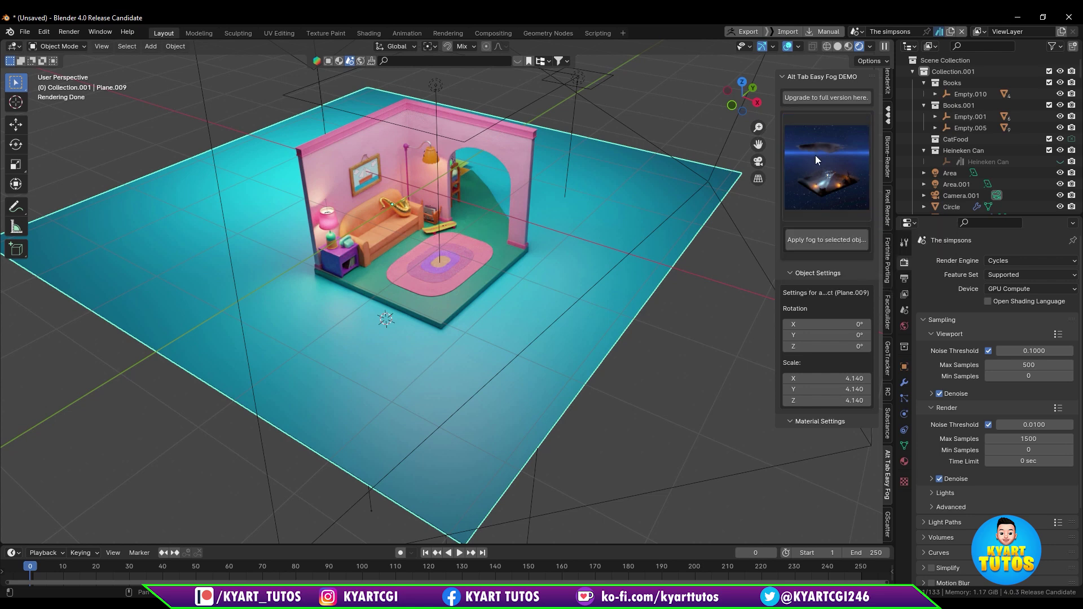
pyautogui.click(814, 157)
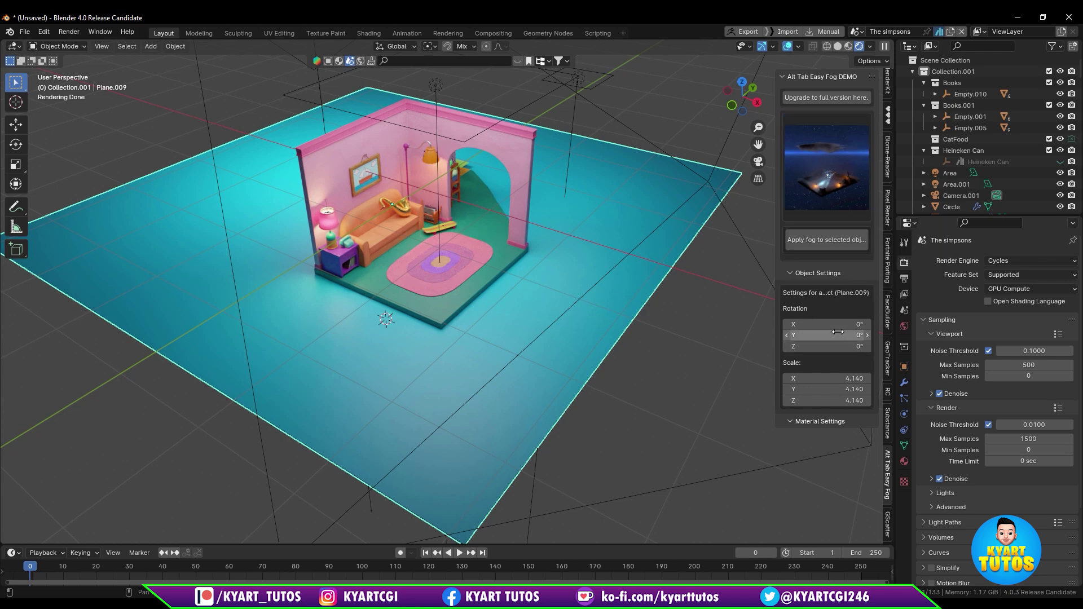
pyautogui.click(831, 244)
# Set the fog volume's Z scale to 1.883 and move the volume upward so it covers the room.
pyautogui.moveTo(687, 337); pyautogui.dragTo(597, 363, button='middle')
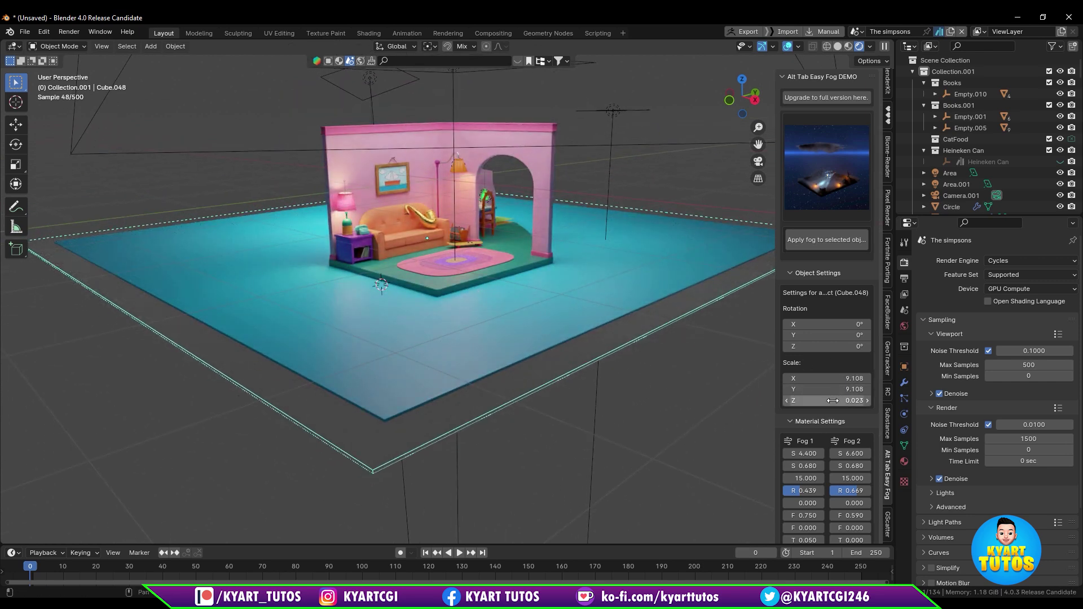
pyautogui.moveTo(832, 401); pyautogui.dragTo(894, 401)
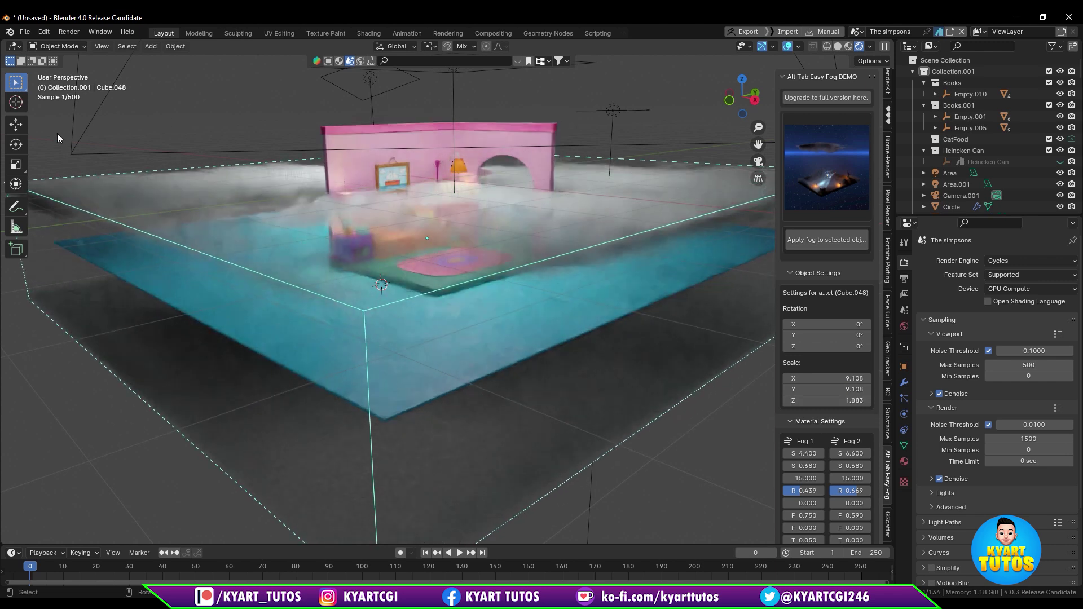
pyautogui.click(14, 125)
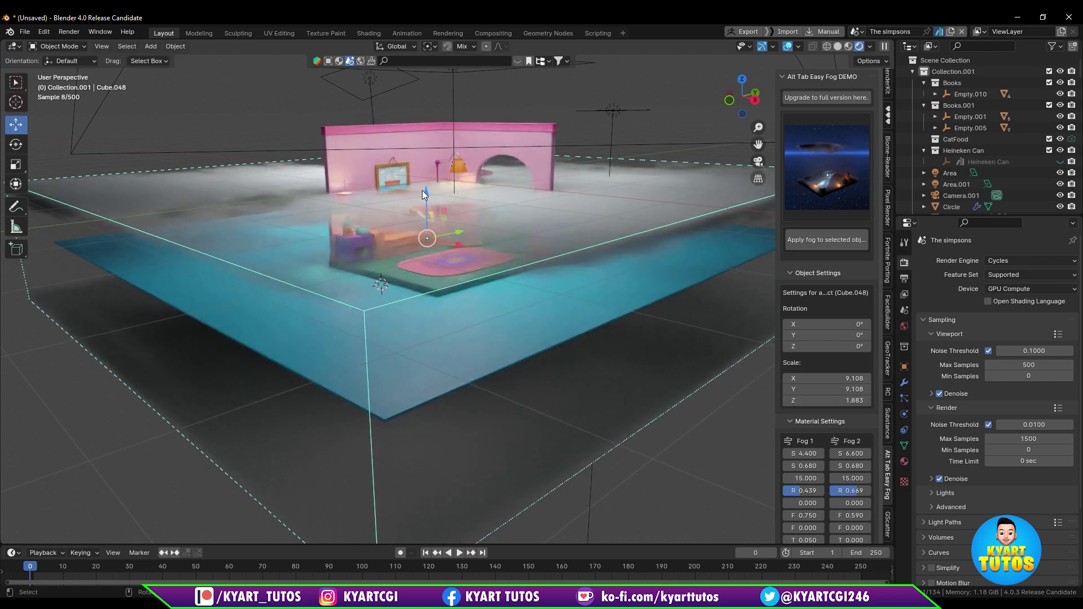
pyautogui.moveTo(422, 191); pyautogui.dragTo(419, 123)
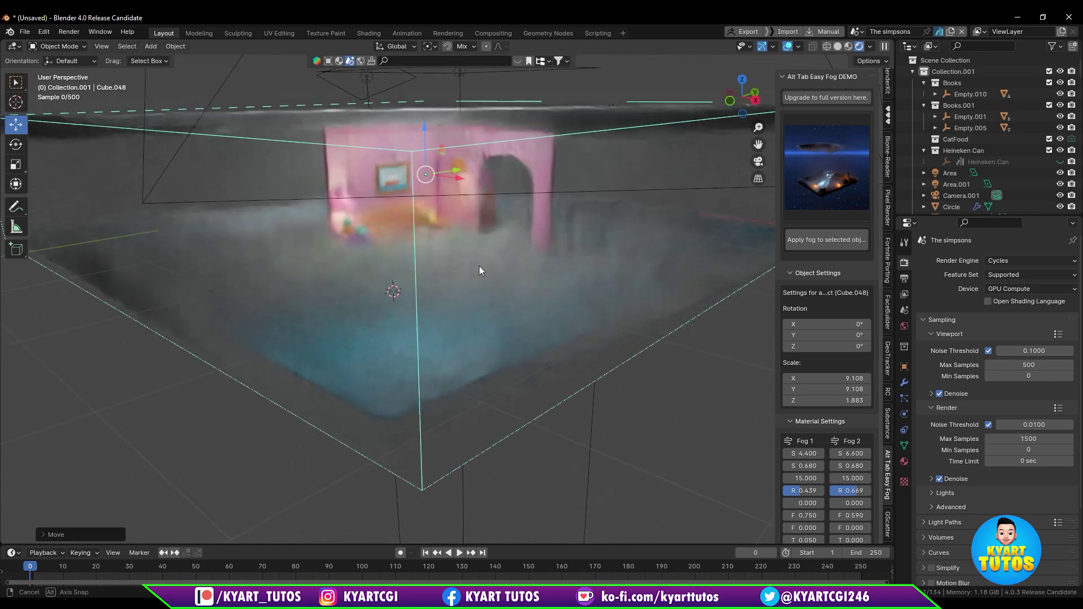
# Increase the fog volume's Z scale to 3.473, raise the volume slightly, and check the result through the camera.
pyautogui.scroll(3, 479, 265)
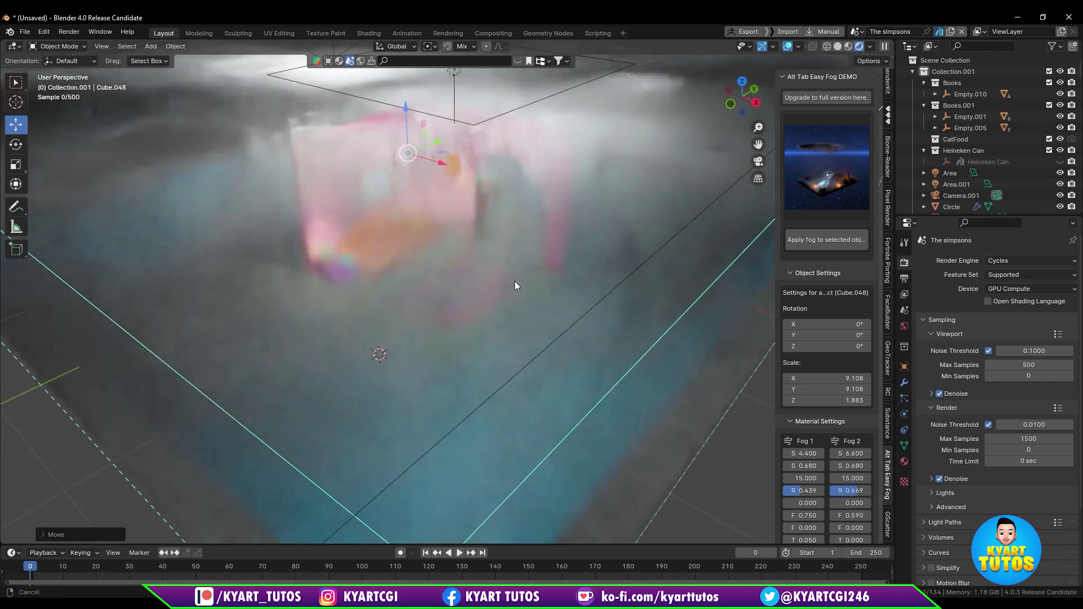
pyautogui.scroll(-4, 515, 304)
pyautogui.moveTo(515, 319); pyautogui.dragTo(595, 169, button='middle')
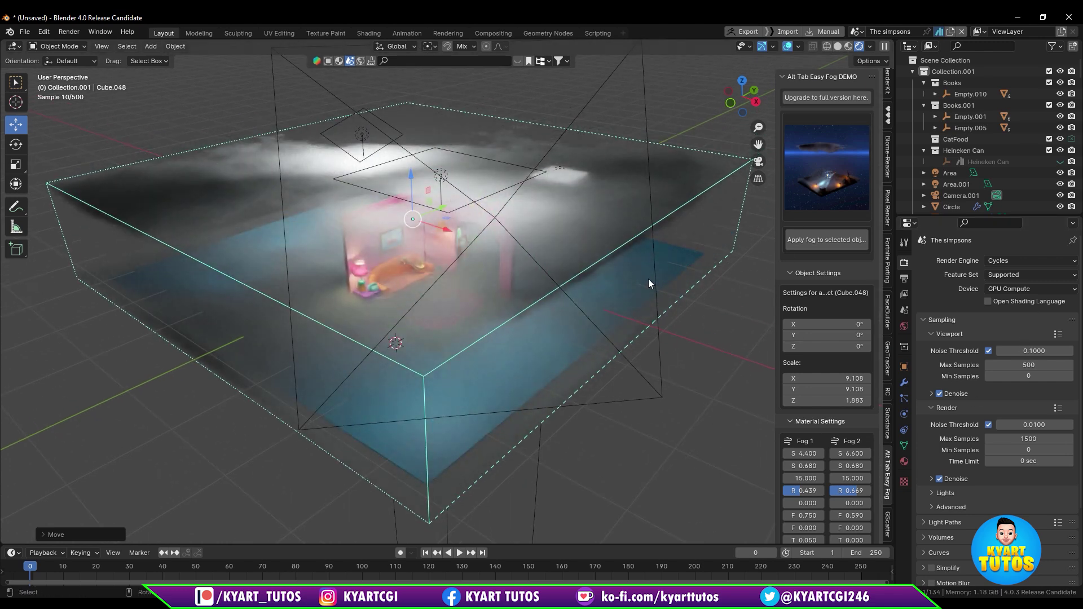
pyautogui.moveTo(430, 302); pyautogui.dragTo(447, 253, button='middle')
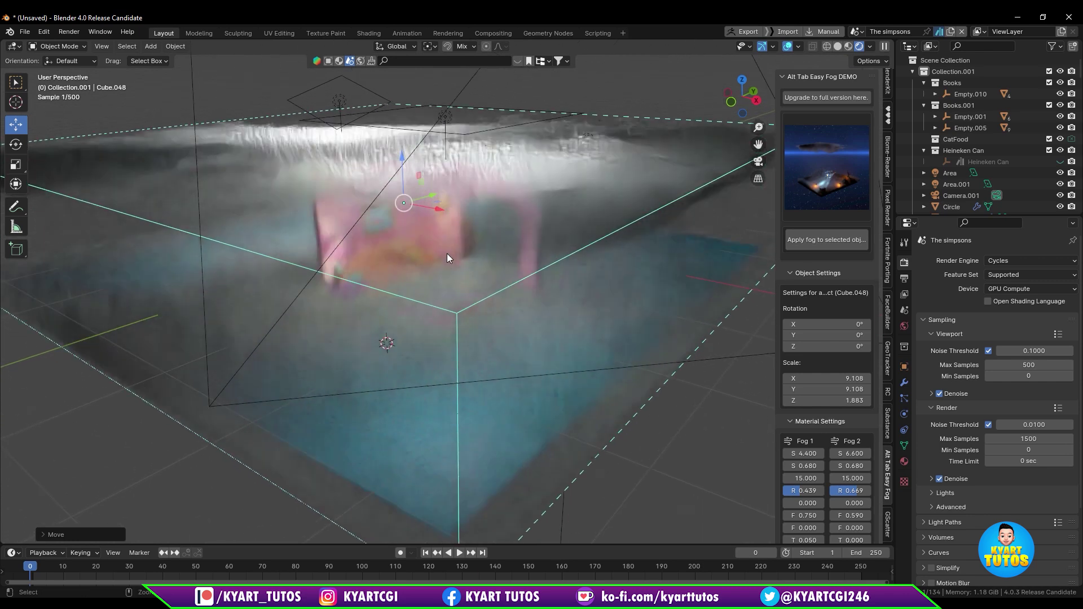
pyautogui.scroll(-3, 752, 448)
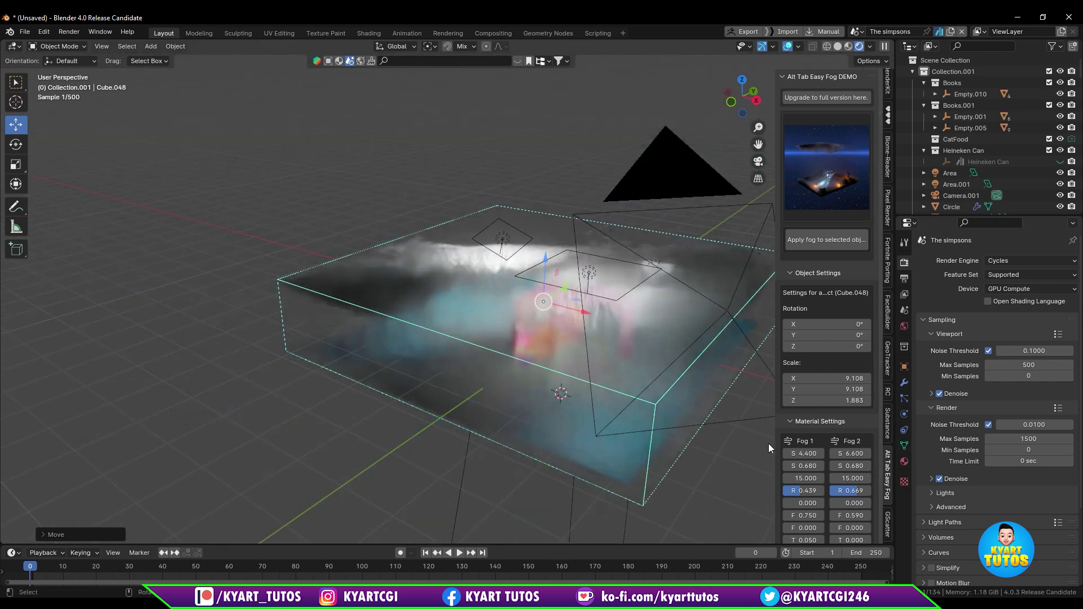
pyautogui.scroll(1, 758, 435)
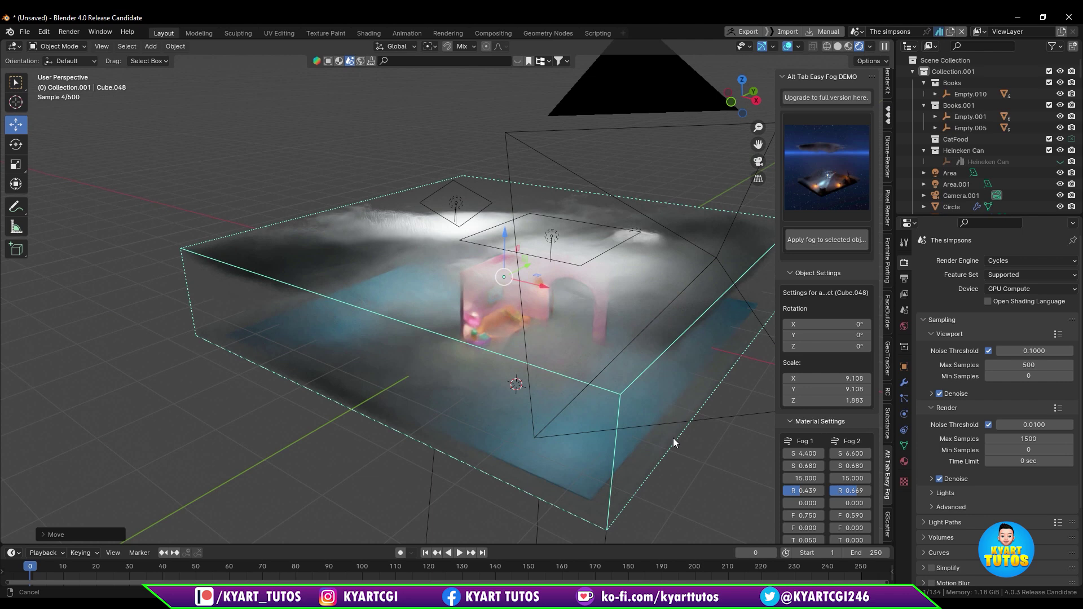
pyautogui.moveTo(673, 438); pyautogui.dragTo(620, 429, button='middle')
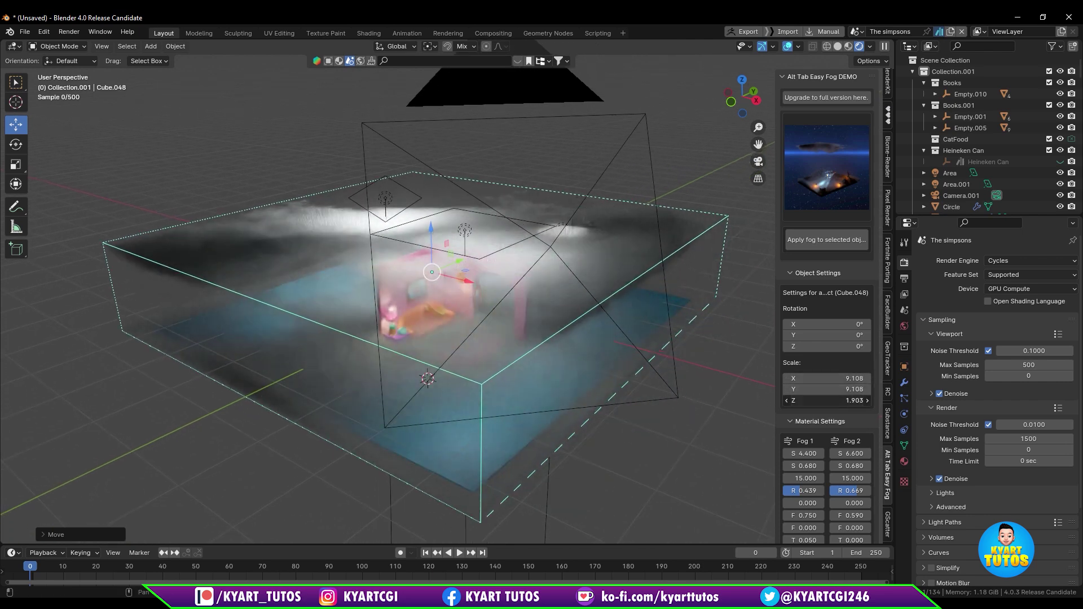
pyautogui.moveTo(850, 400); pyautogui.dragTo(918, 400)
pyautogui.moveTo(583, 384); pyautogui.dragTo(507, 313, button='middle')
pyautogui.moveTo(428, 228); pyautogui.dragTo(430, 207)
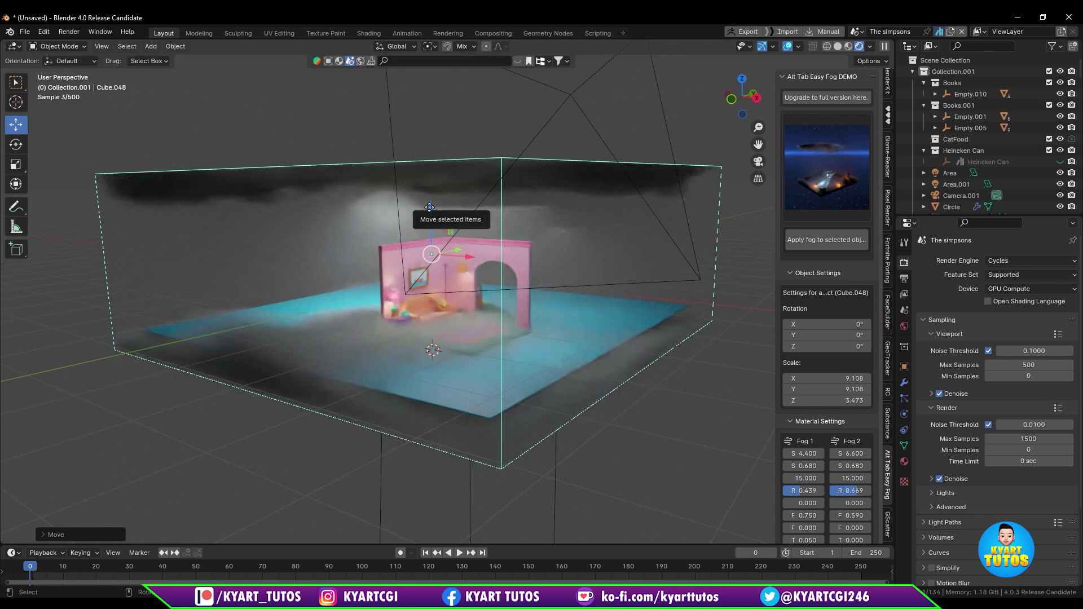
pyautogui.press('KP_0')
pyautogui.scroll(4, 429, 207)
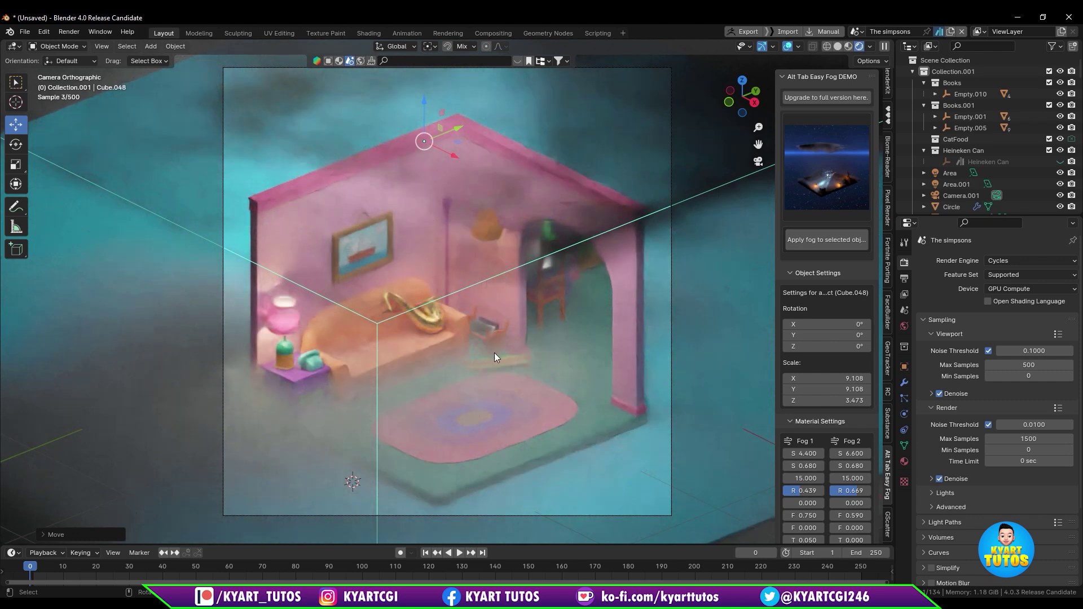
pyautogui.press('KP_0')
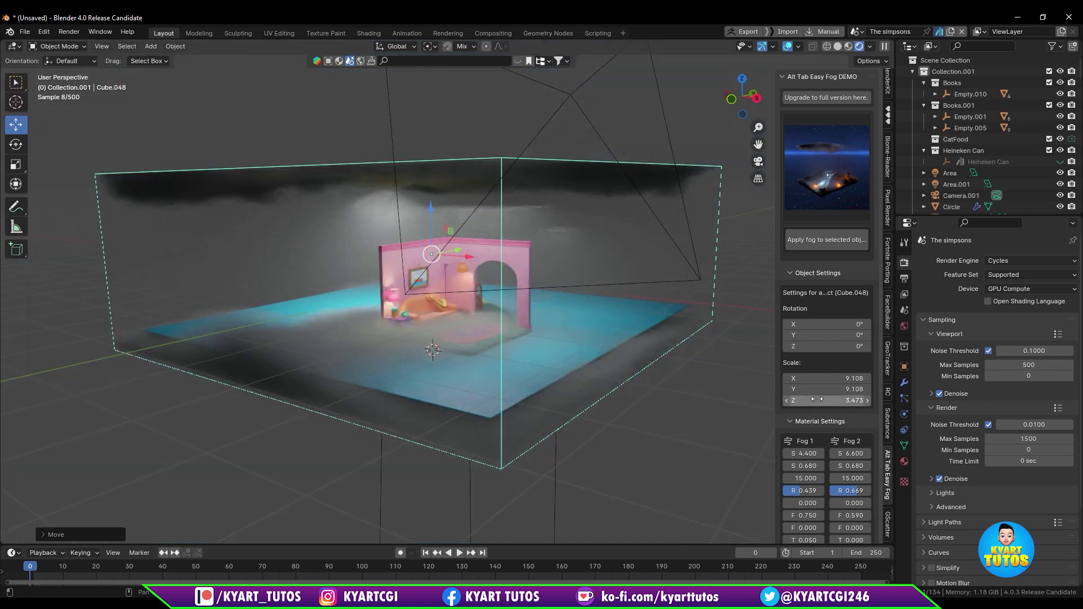
# Set Fog 1's color to light pink and Fog 2's color to cyan with hue 0.506 and saturation 0.665.
pyautogui.scroll(-4, 821, 415)
pyautogui.scroll(-3, 820, 415)
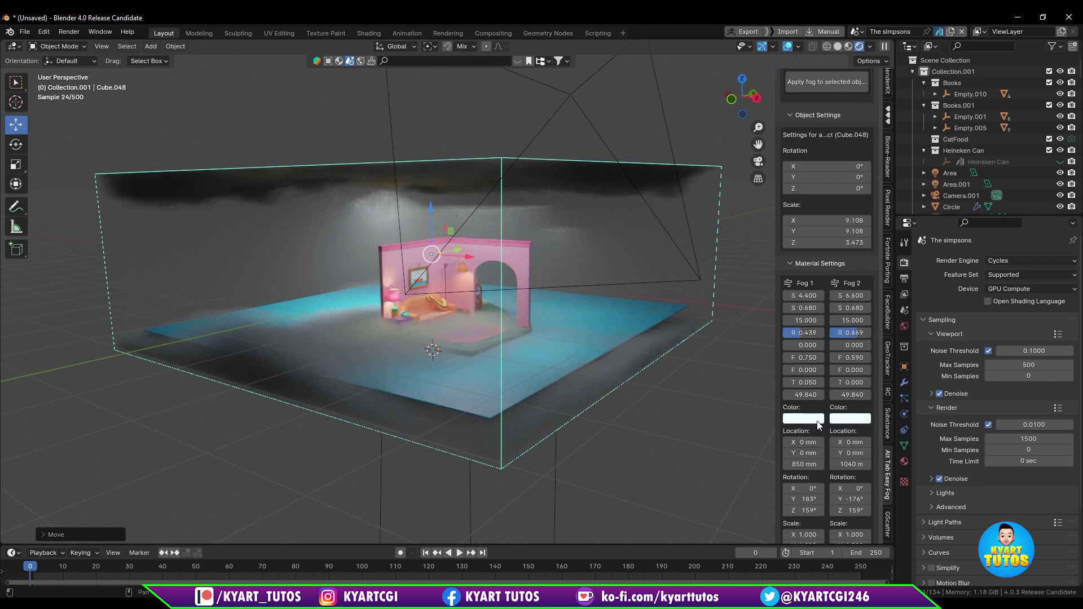
pyautogui.click(815, 421)
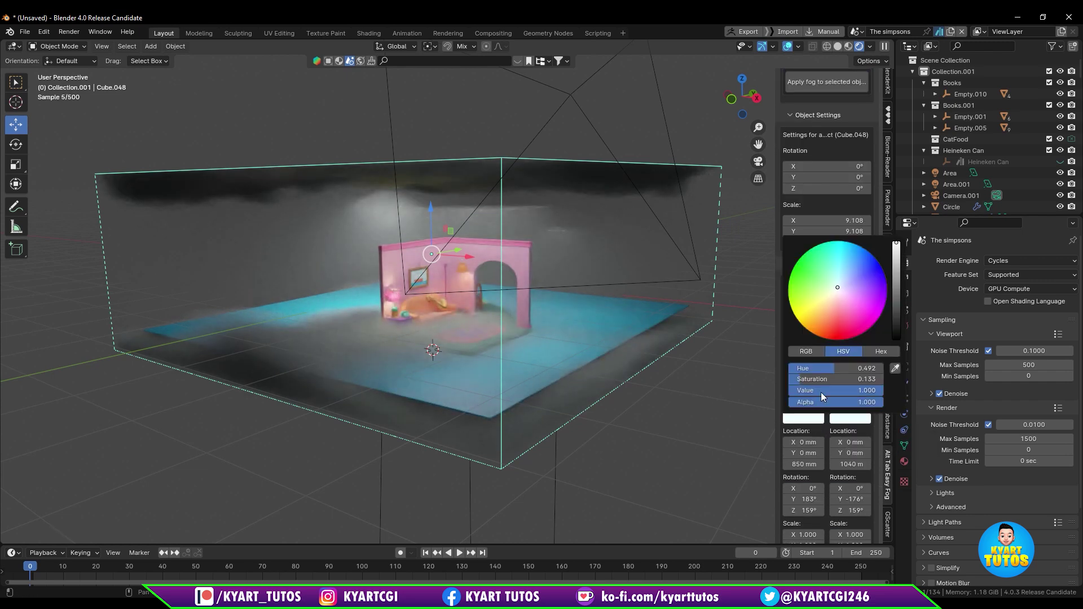
pyautogui.moveTo(832, 291)
pyautogui.mouseDown()
pyautogui.moveTo(846, 305)
pyautogui.moveTo(884, 272)
pyautogui.mouseUp()
pyautogui.click(843, 422)
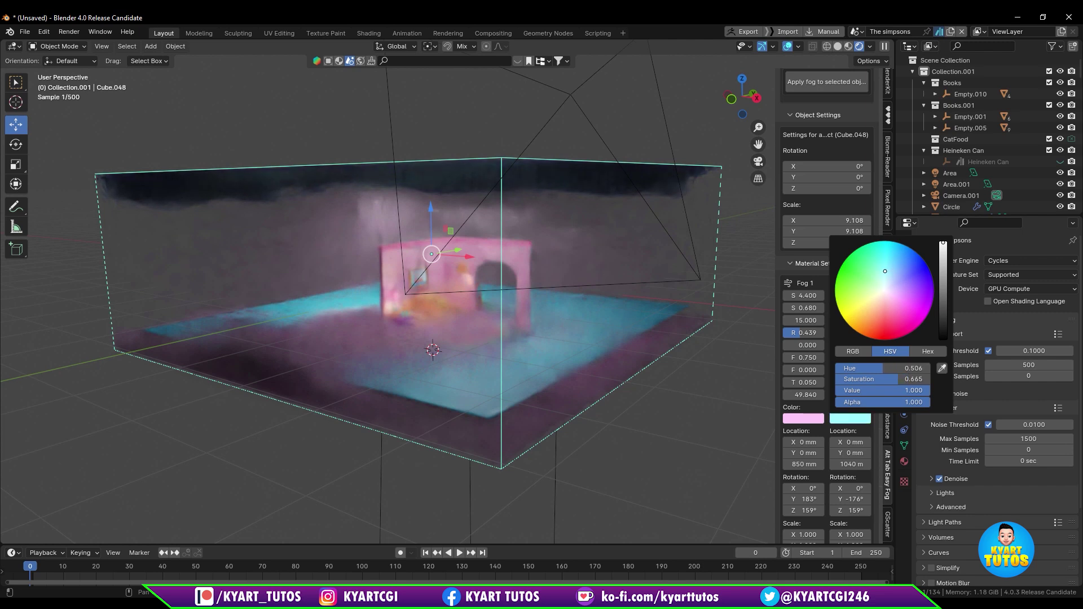
# Set Fog 1's X location to 300 mm and its first F value to 0.
pyautogui.scroll(-1, 827, 435)
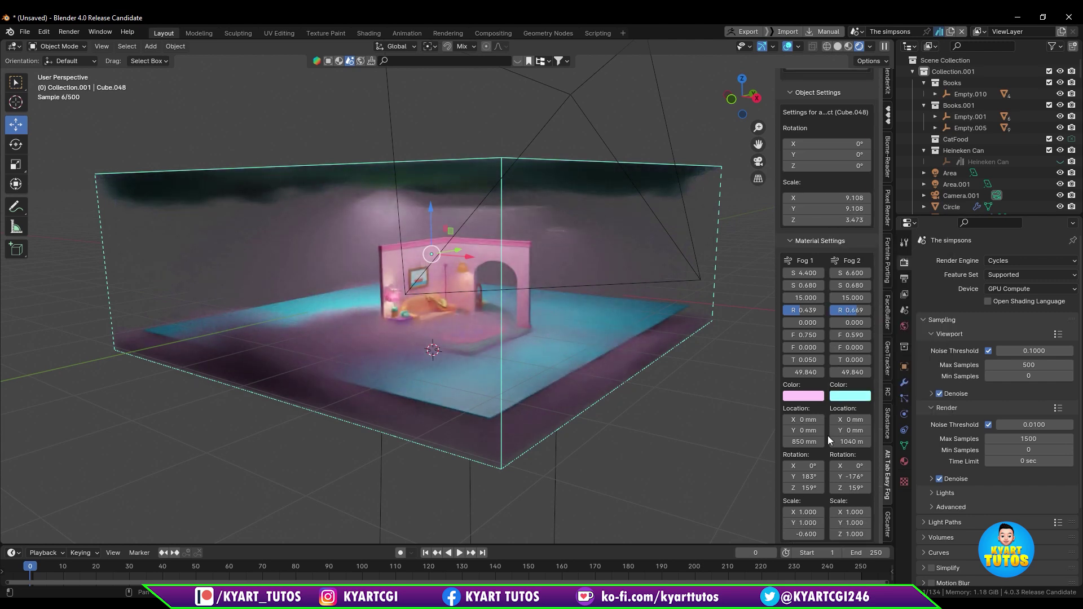
pyautogui.click(806, 415)
pyautogui.write('300')
pyautogui.press('Return')
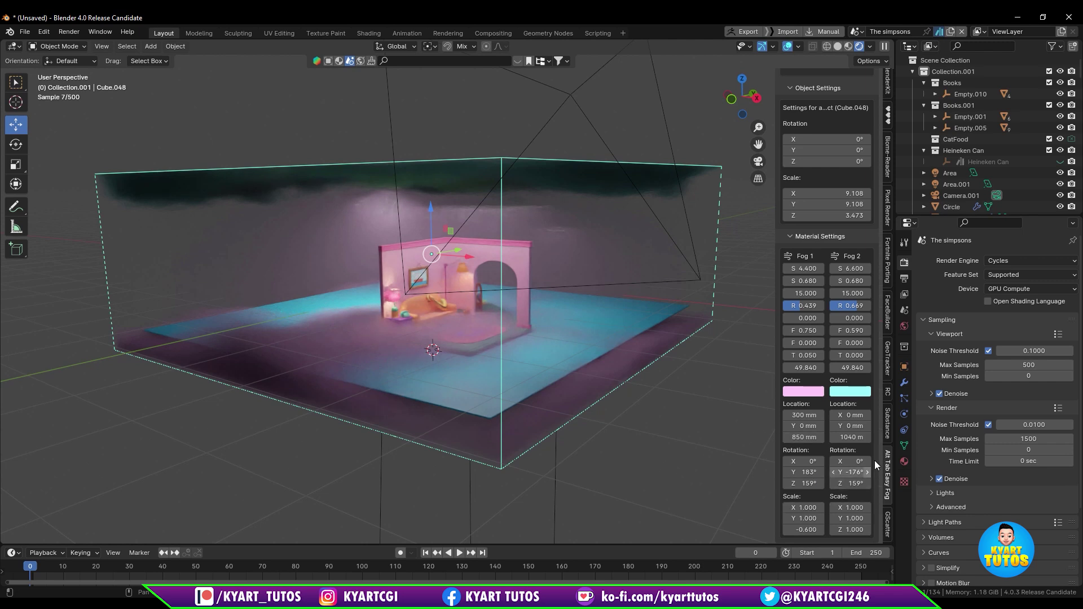
pyautogui.scroll(2, 880, 423)
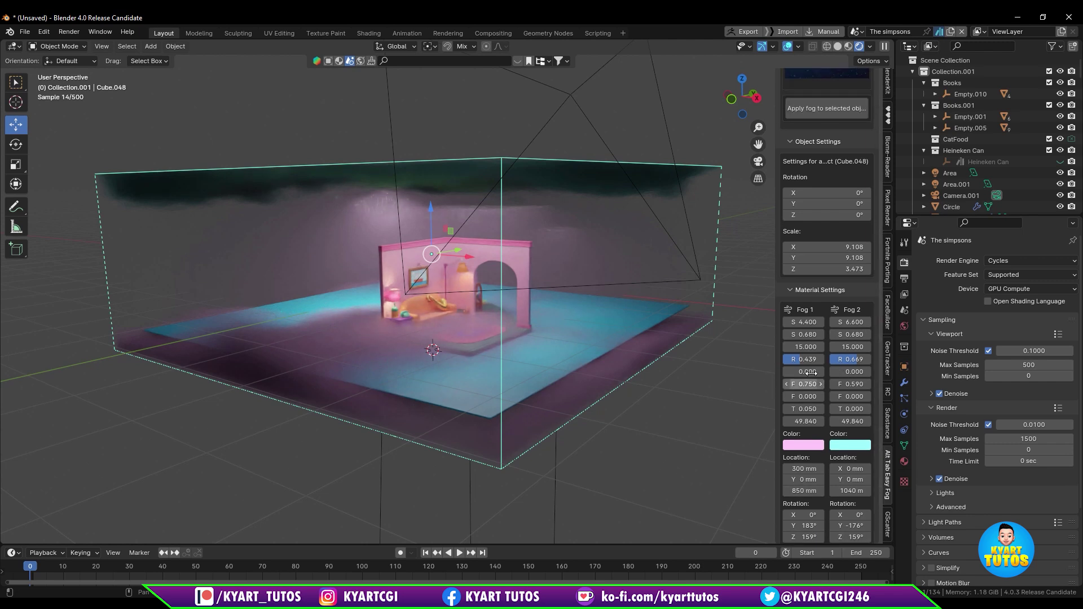
pyautogui.moveTo(803, 384)
pyautogui.mouseDown()
pyautogui.moveTo(815, 384)
pyautogui.moveTo(792, 384)
pyautogui.mouseUp()
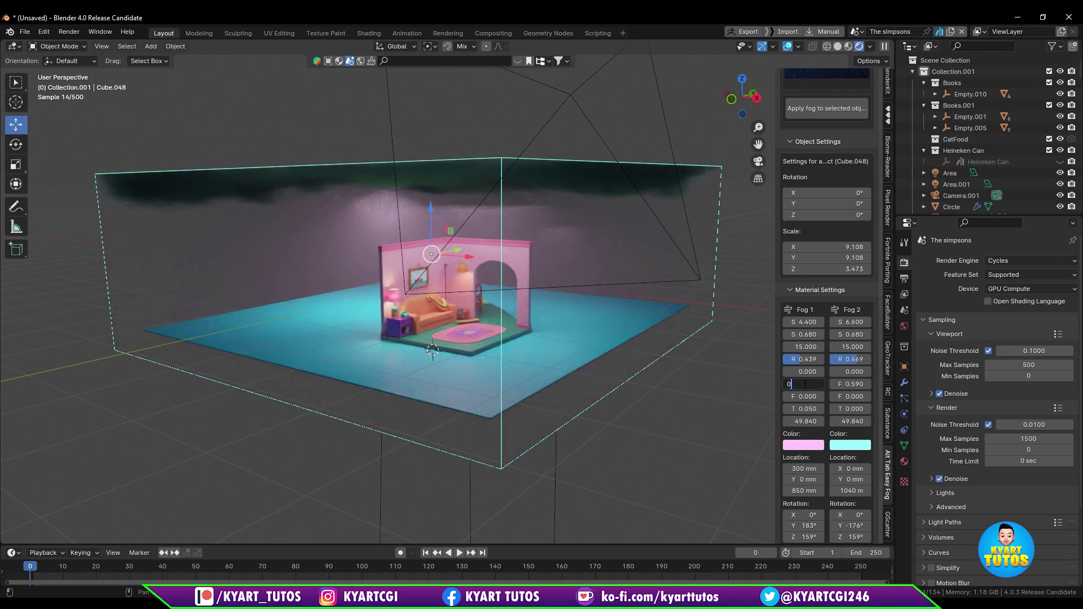
pyautogui.press('Return')
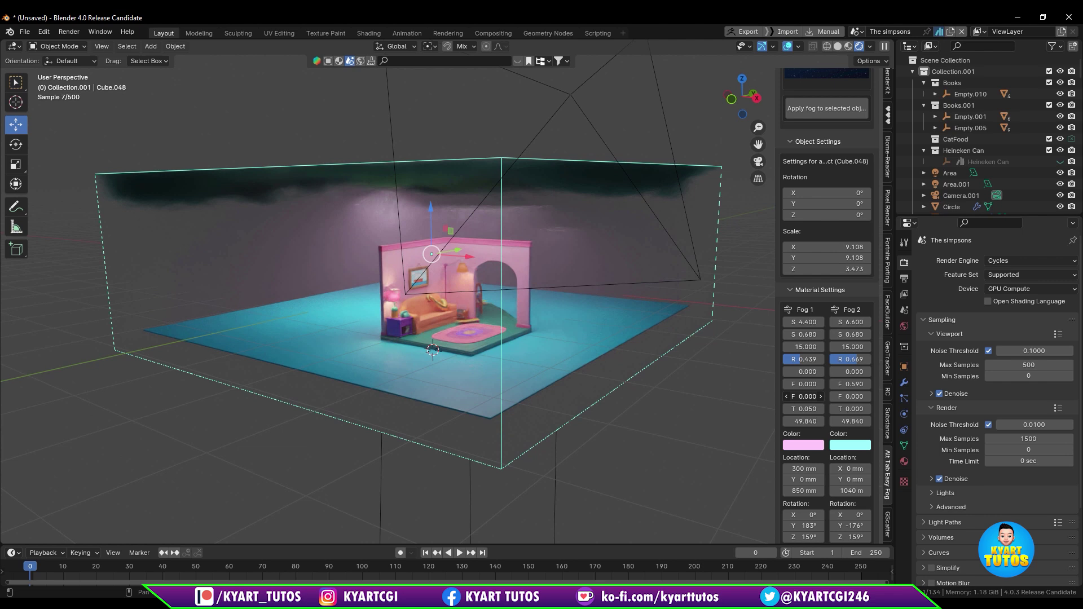
# Try negative values such as -0.500 and -0.300 for Fog 1's second F setting, and reset it to 0.
pyautogui.moveTo(803, 397); pyautogui.dragTo(835, 395)
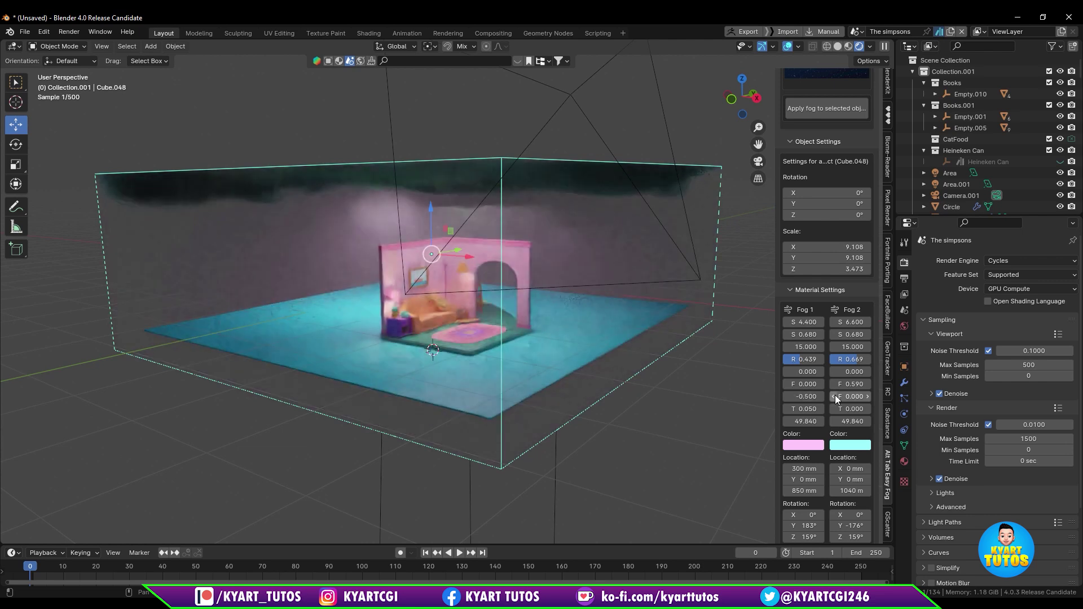
pyautogui.click(821, 395)
pyautogui.click(821, 395)
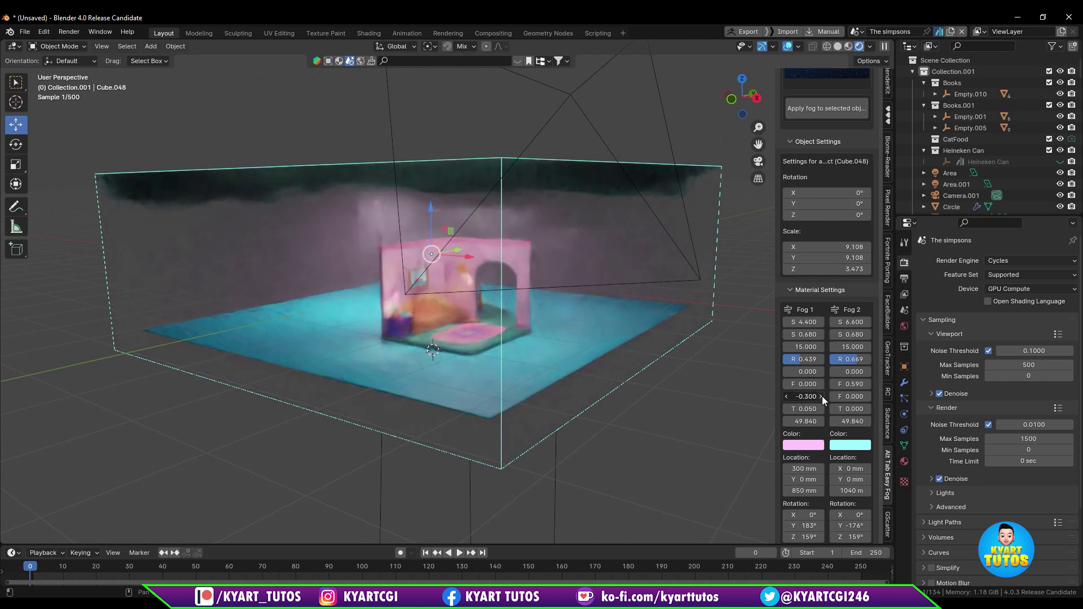
pyautogui.click(821, 396)
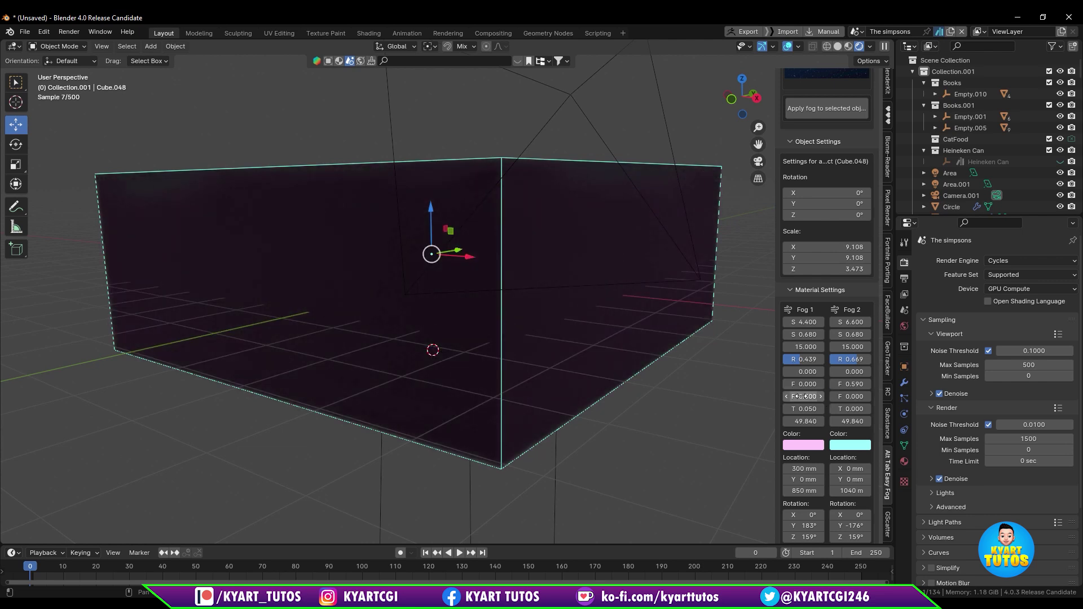
pyautogui.press('Return')
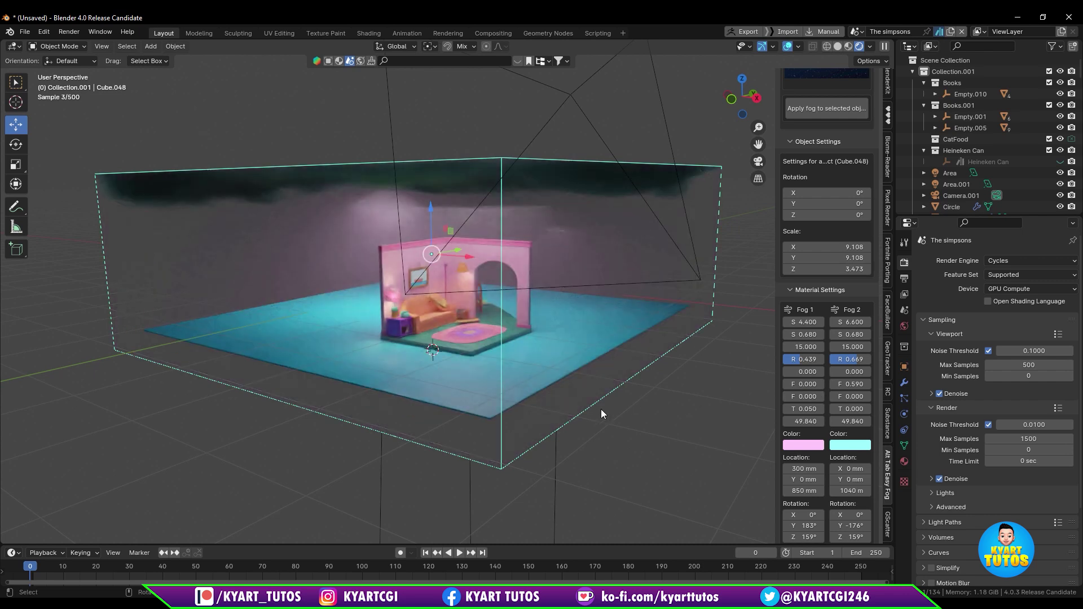
# Delete the fog volume surrounding the room and the ground plane.
pyautogui.moveTo(600, 408); pyautogui.dragTo(614, 372, button='middle')
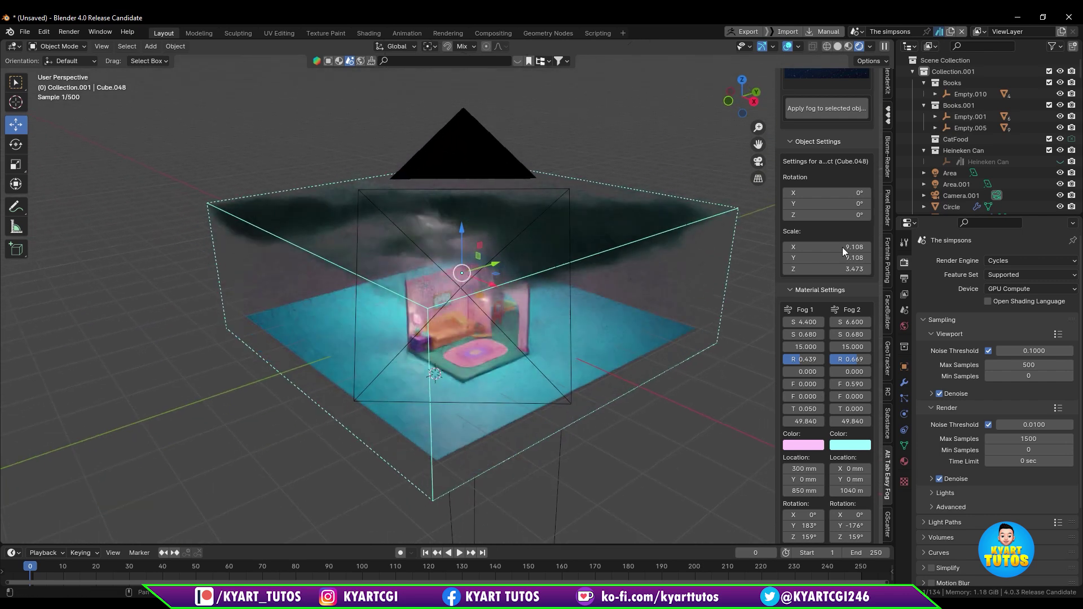
pyautogui.scroll(5, 852, 241)
pyautogui.scroll(-1, 851, 241)
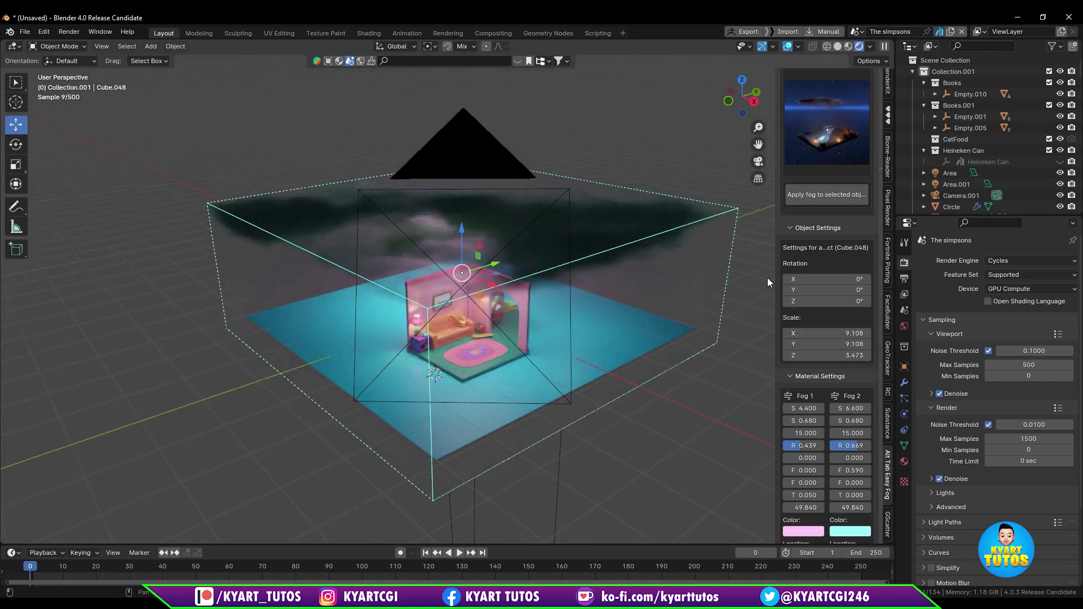
pyautogui.click(728, 259)
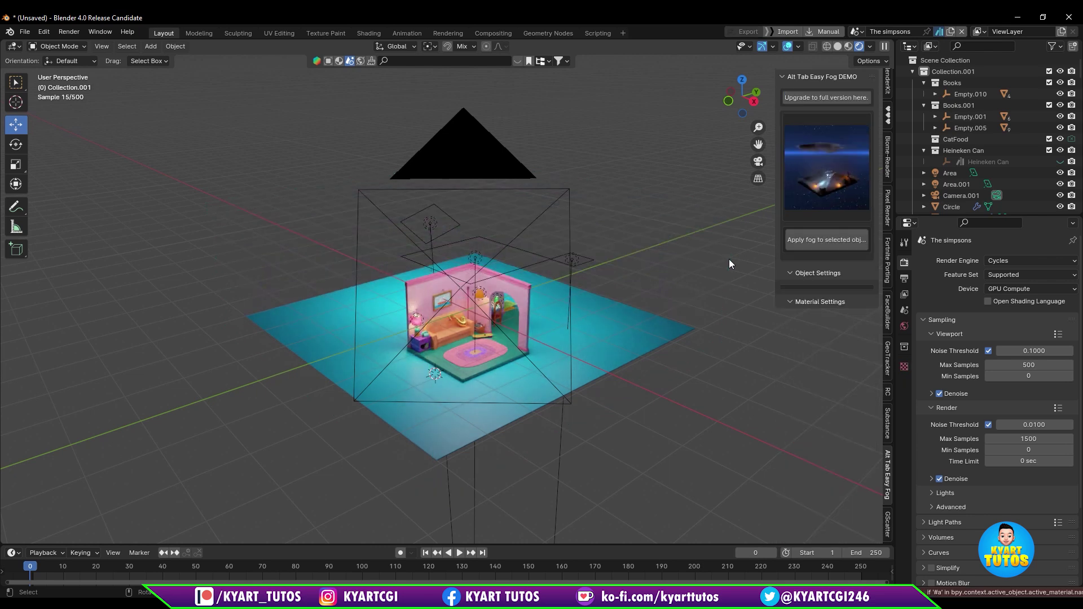
# Apply the Fog 8 #h preset to the blue ground plane.
pyautogui.click(822, 168)
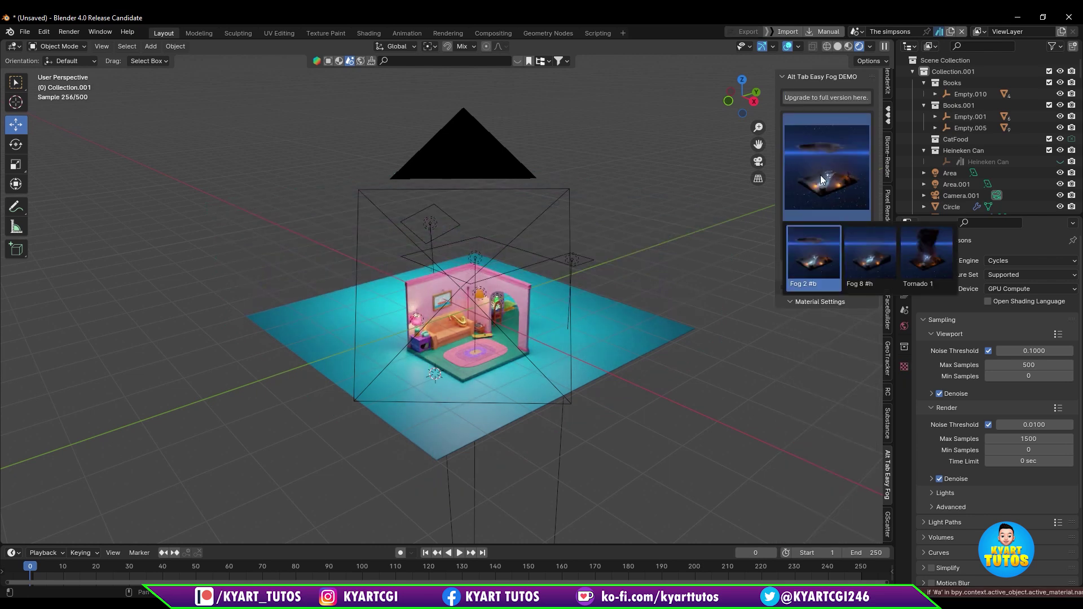
pyautogui.click(874, 263)
pyautogui.click(629, 356)
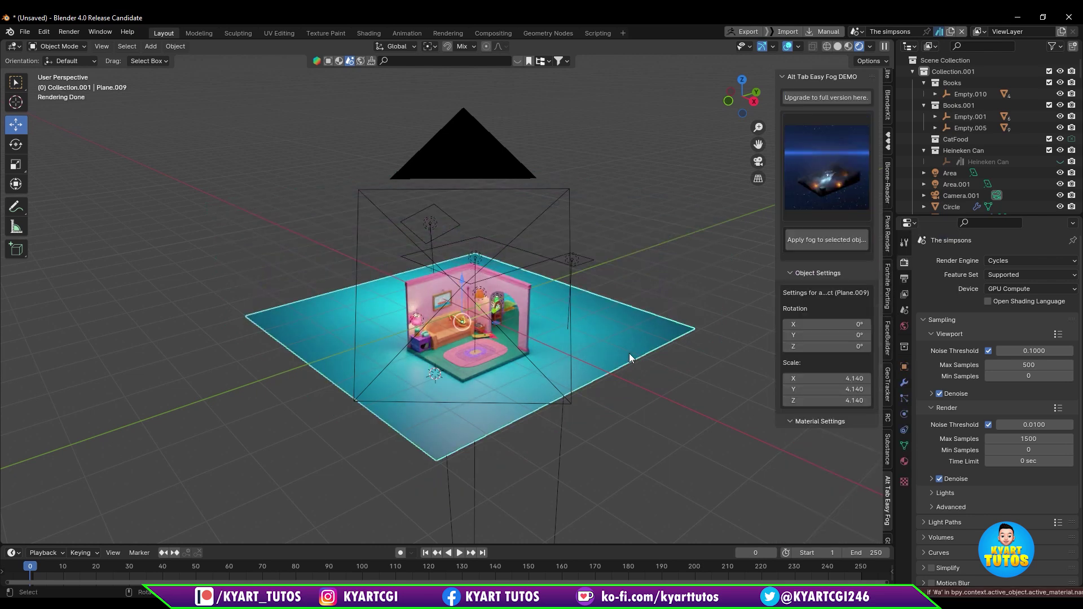
pyautogui.click(807, 242)
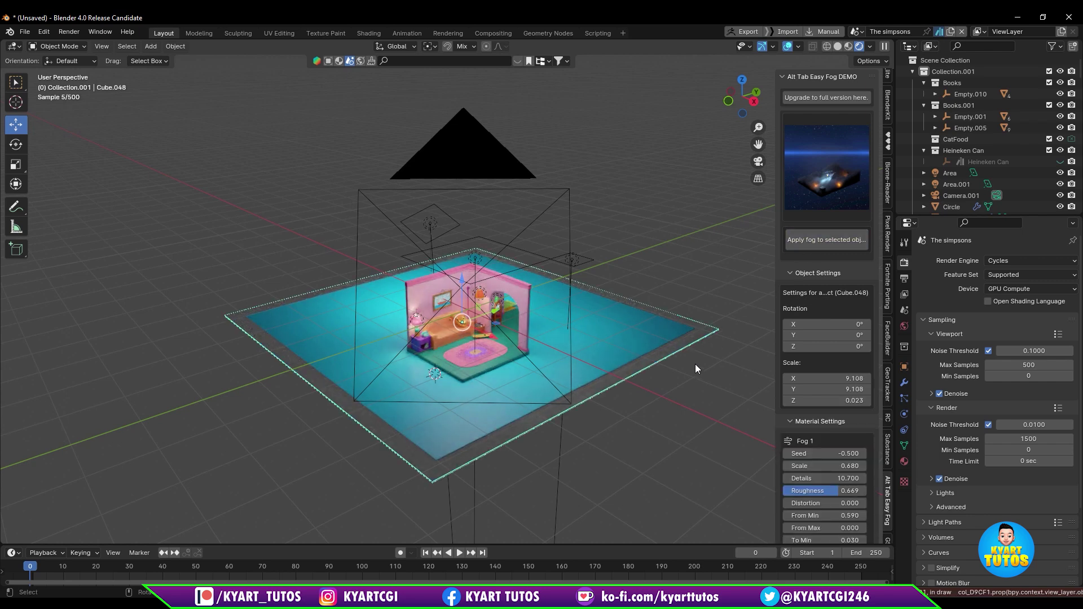
# Set the fog volume's Z scale to 4.963 and raise the volume along the Z axis around the room.
pyautogui.scroll(-2, 829, 371)
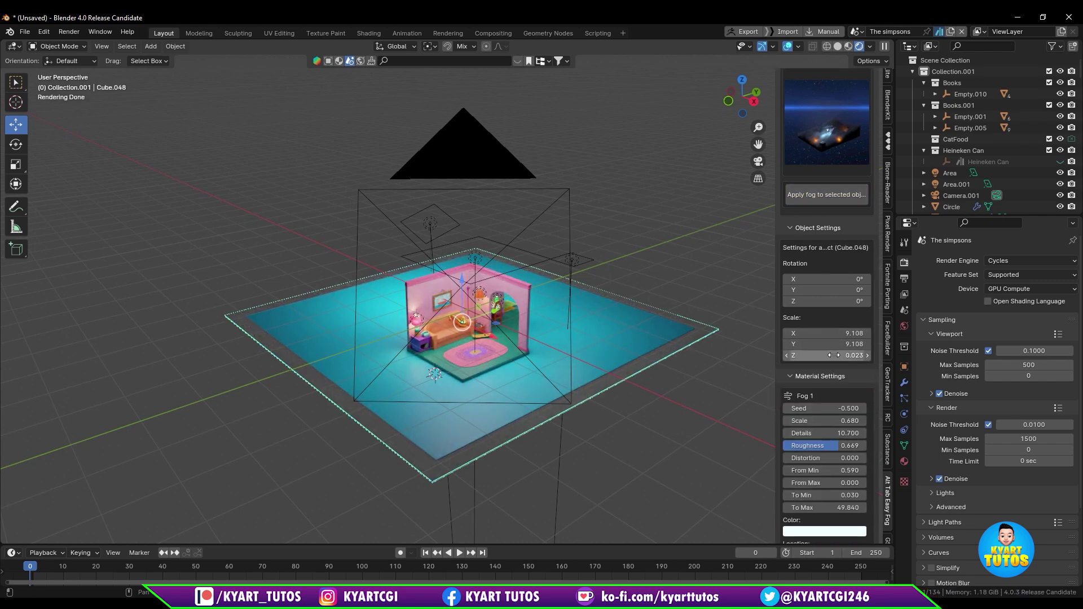
pyautogui.moveTo(829, 355); pyautogui.dragTo(896, 356)
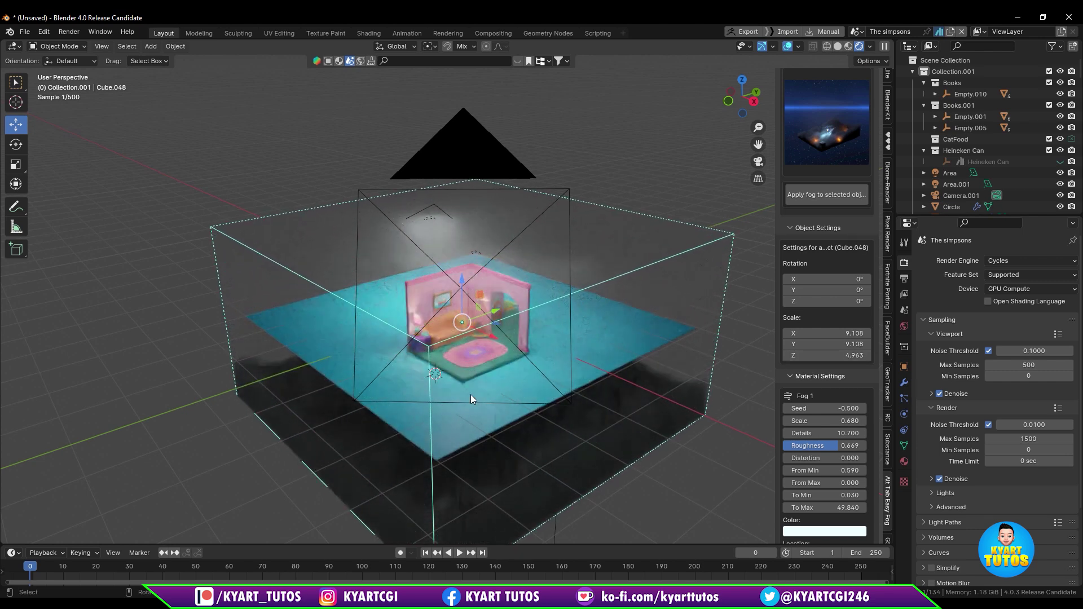
pyautogui.press('g')
pyautogui.press('z')
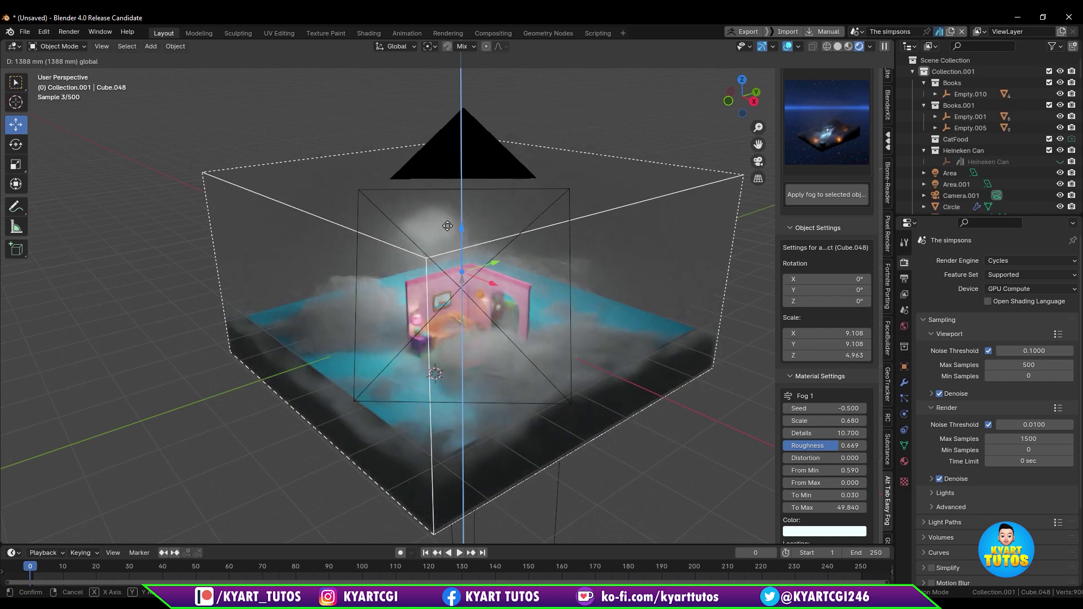
pyautogui.click(460, 360)
# Hide the viewport gizmos and overlays for a clear close view of the fog around the room.
pyautogui.scroll(3, 461, 359)
pyautogui.moveTo(462, 359)
pyautogui.mouseDown(button='middle')
pyautogui.moveTo(480, 353)
pyautogui.moveTo(472, 371)
pyautogui.moveTo(460, 366)
pyautogui.mouseUp(button='middle')
pyautogui.click(762, 46)
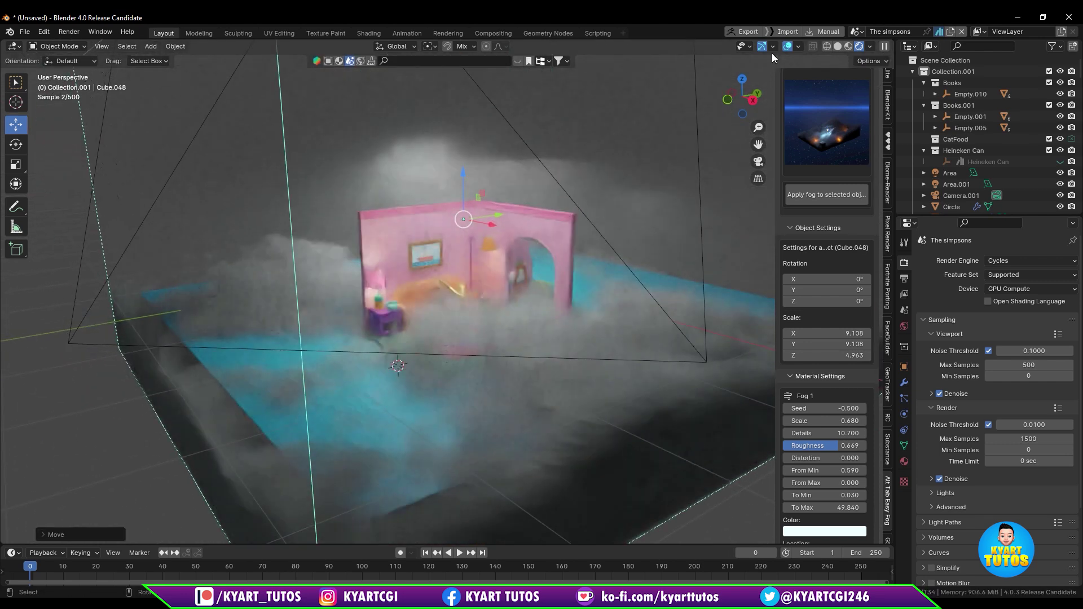
pyautogui.click(788, 47)
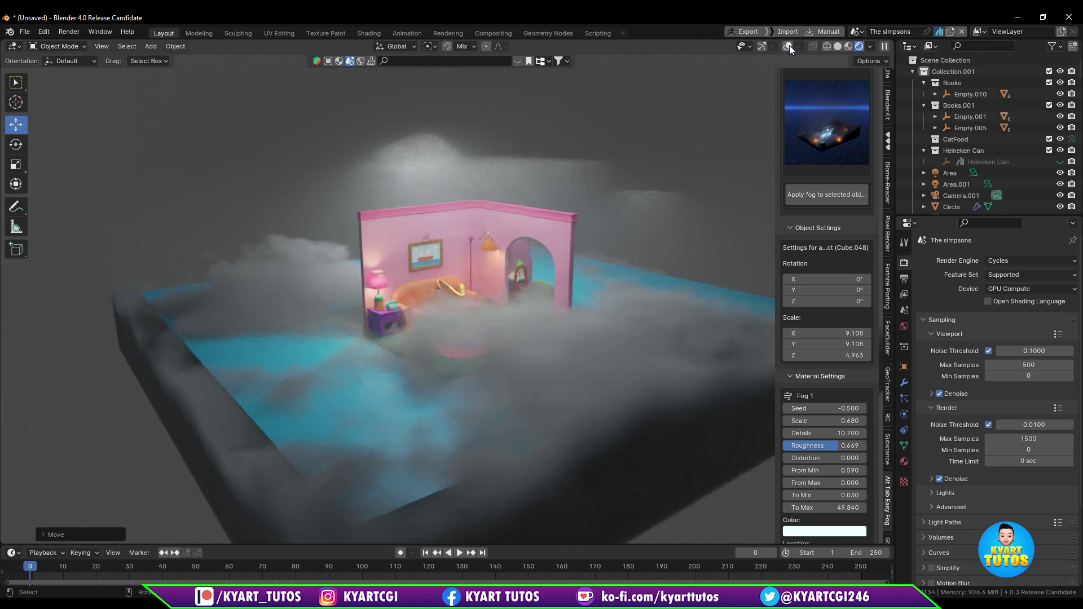
pyautogui.scroll(2, 579, 292)
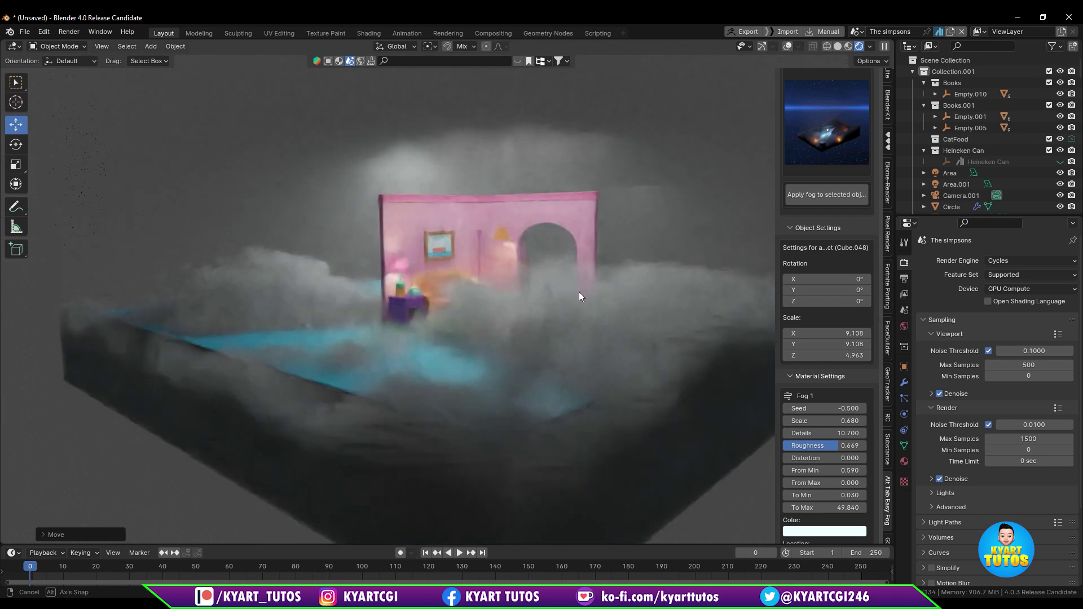
# Set Fog 1's Seed to -0.200 and its color to light lavender.
pyautogui.click(861, 407)
pyautogui.click(862, 408)
pyautogui.click(862, 408)
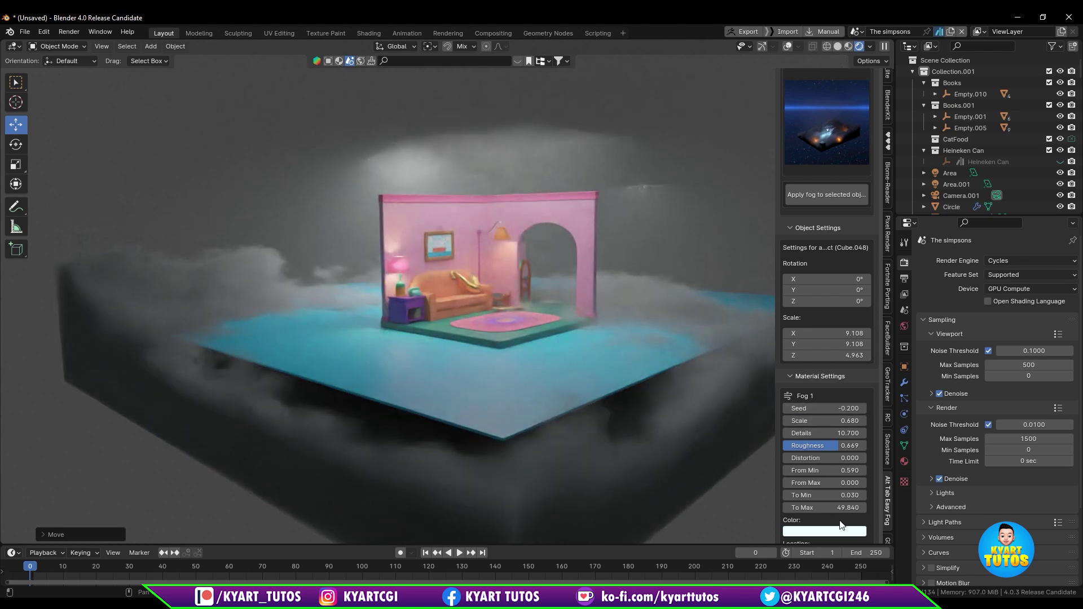
pyautogui.click(840, 531)
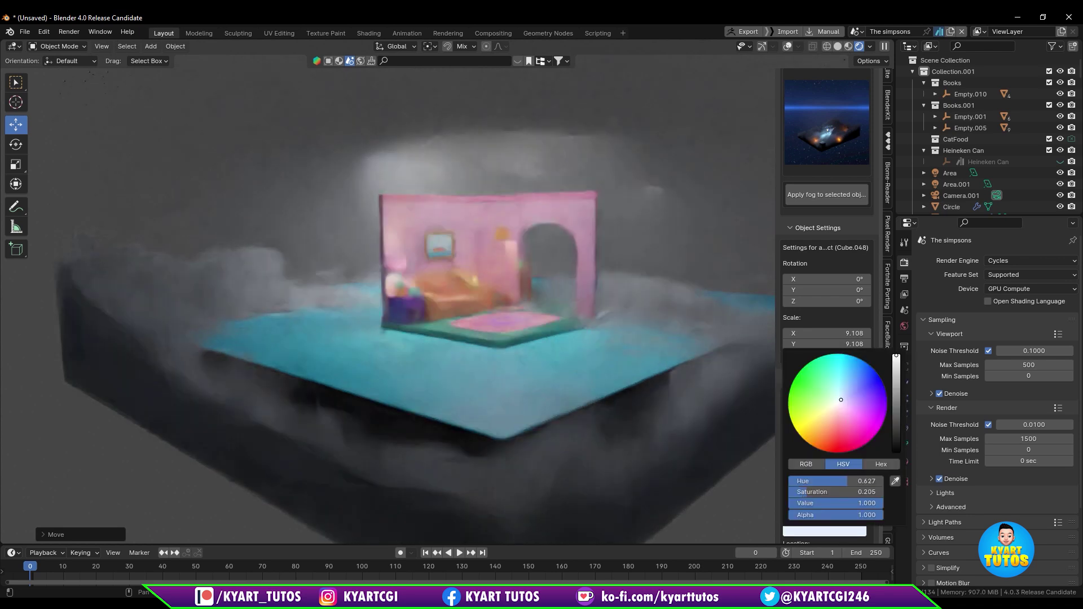
pyautogui.moveTo(840, 400); pyautogui.dragTo(843, 393)
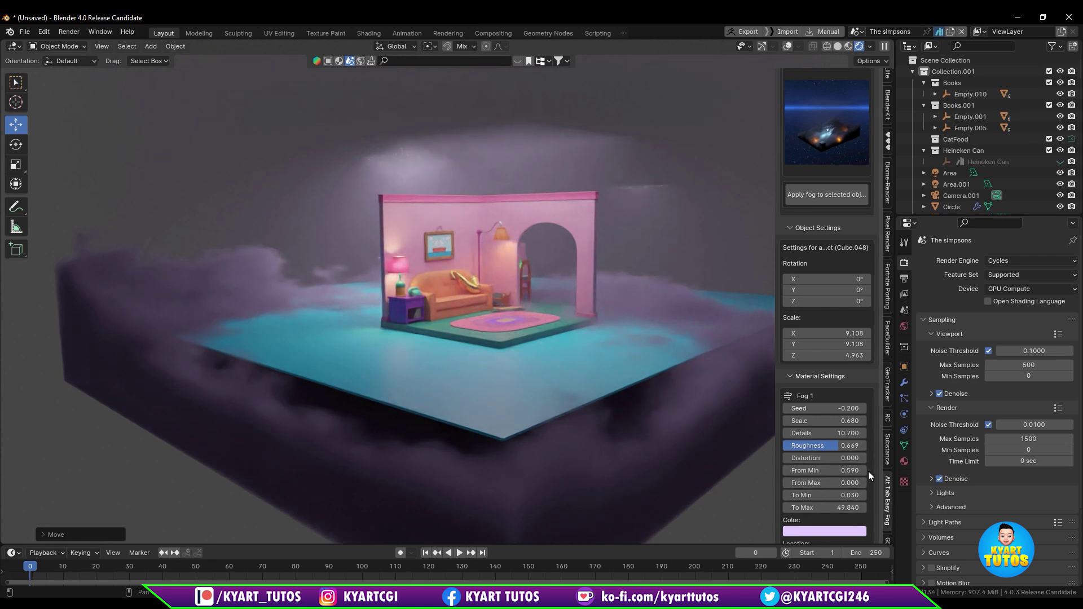
# Set Fog 1's From Min to 0.690, trying higher values such as 0.990 and 0.890 first.
pyautogui.moveTo(862, 471); pyautogui.dragTo(786, 469)
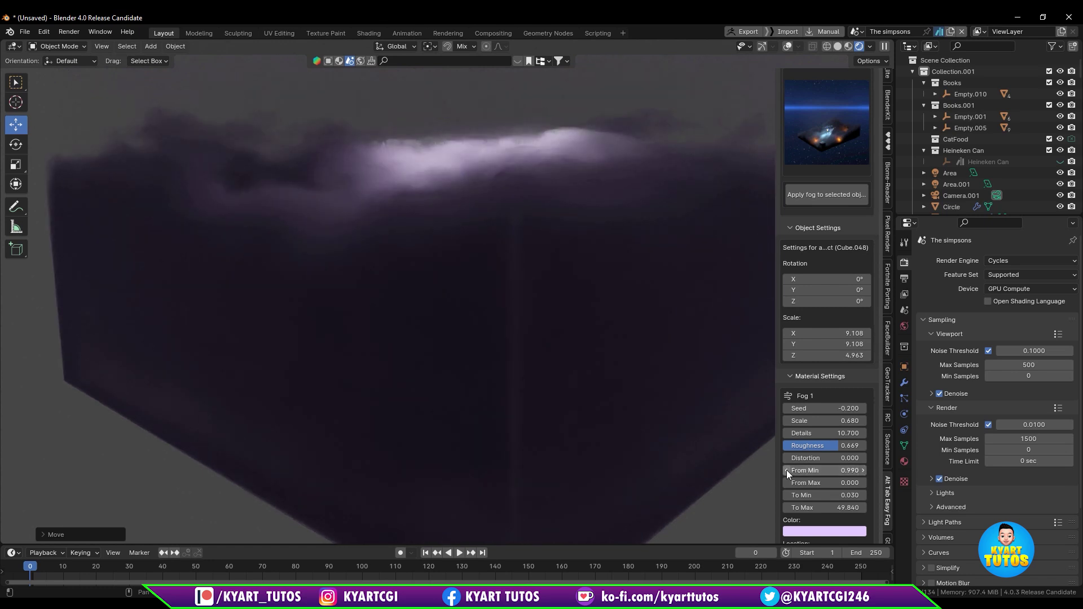
pyautogui.click(786, 469)
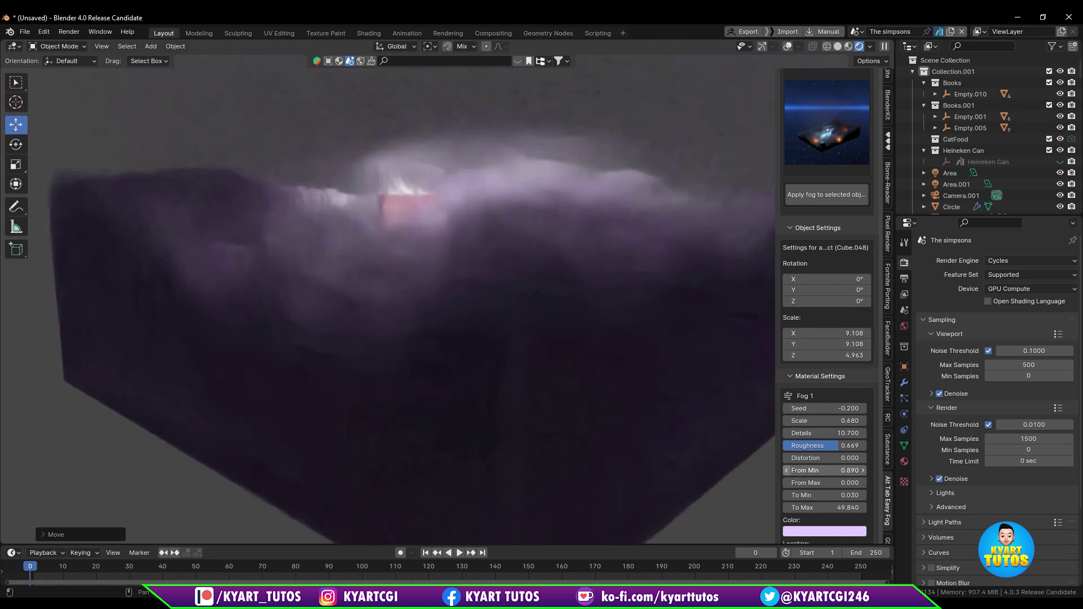
pyautogui.click(785, 470)
pyautogui.click(785, 470)
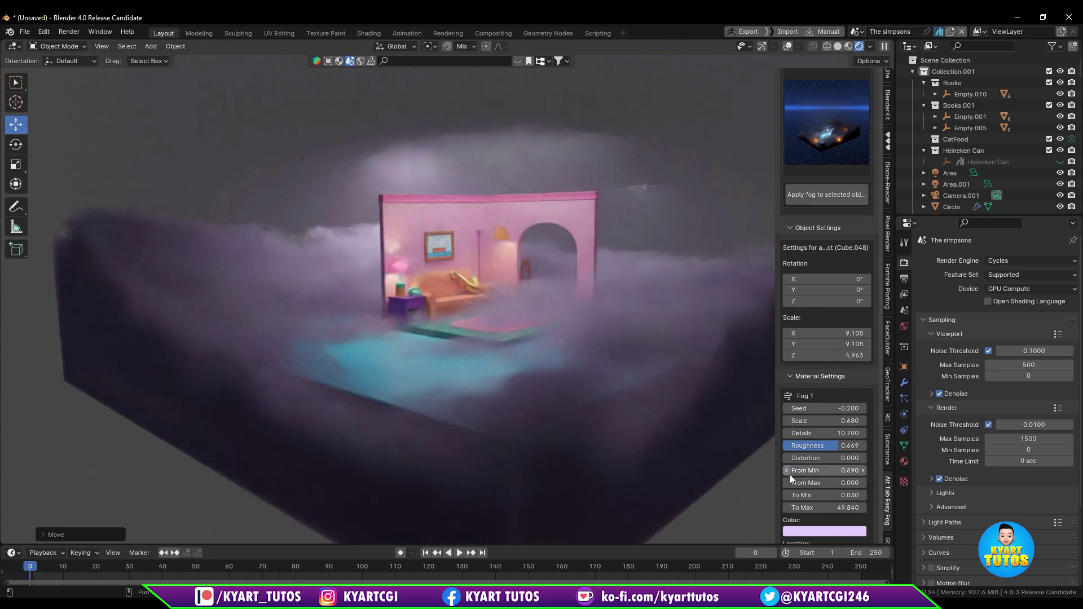
# Set Fog 1's From Max to 0.500, trying higher values such as 0.600 first.
pyautogui.moveTo(791, 478); pyautogui.dragTo(840, 482)
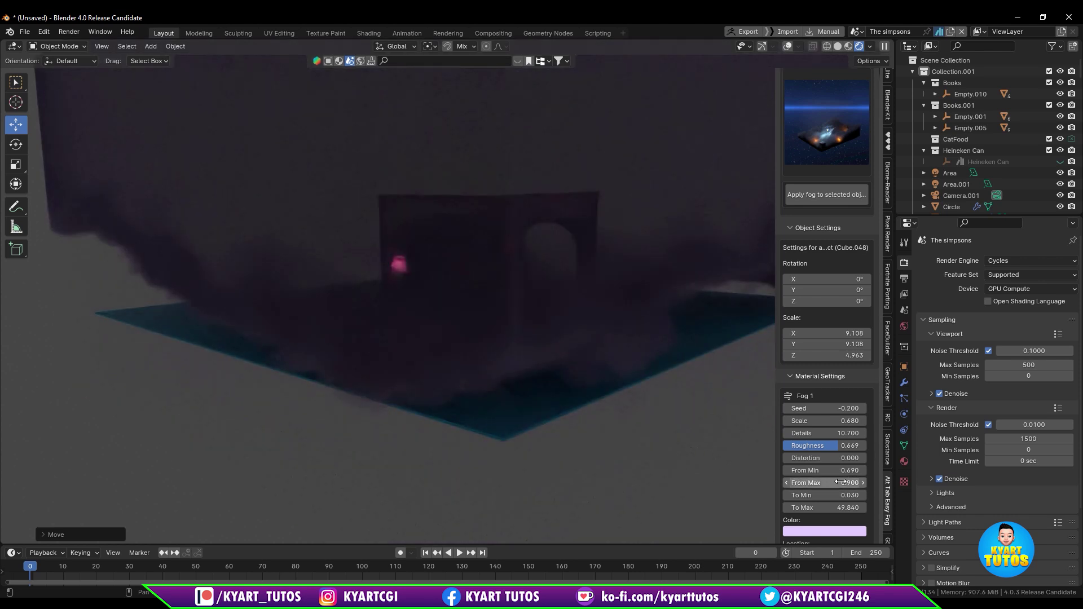
pyautogui.click(786, 482)
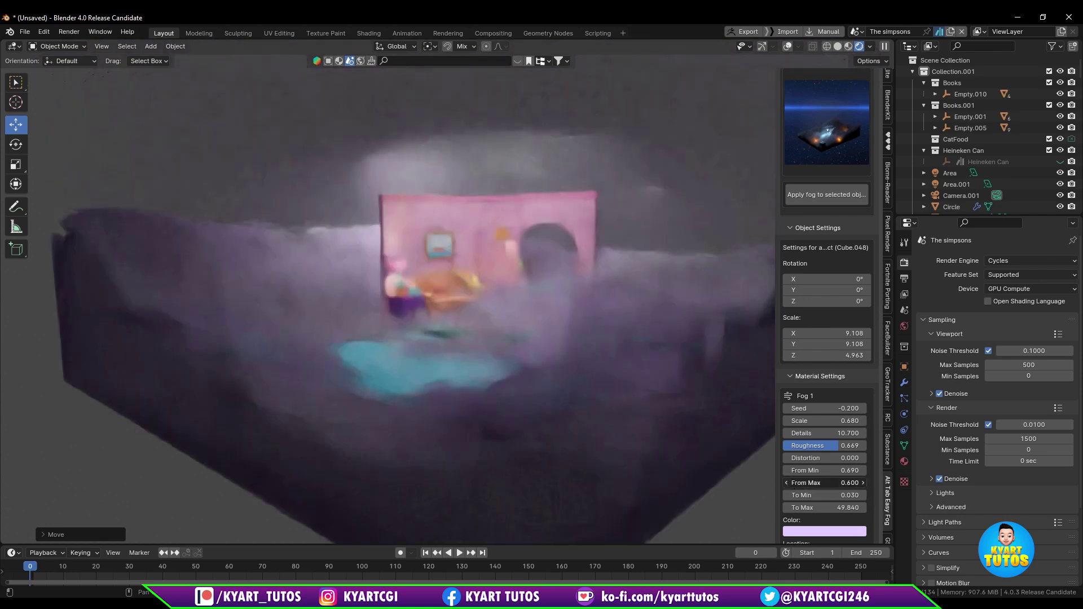
pyautogui.click(786, 483)
pyautogui.click(786, 483)
pyautogui.click(785, 483)
# Try To Min values up to 0.330 for Fog 1, and set To Min to -0.070 and To Max to 49.640.
pyautogui.click(862, 495)
pyautogui.click(863, 495)
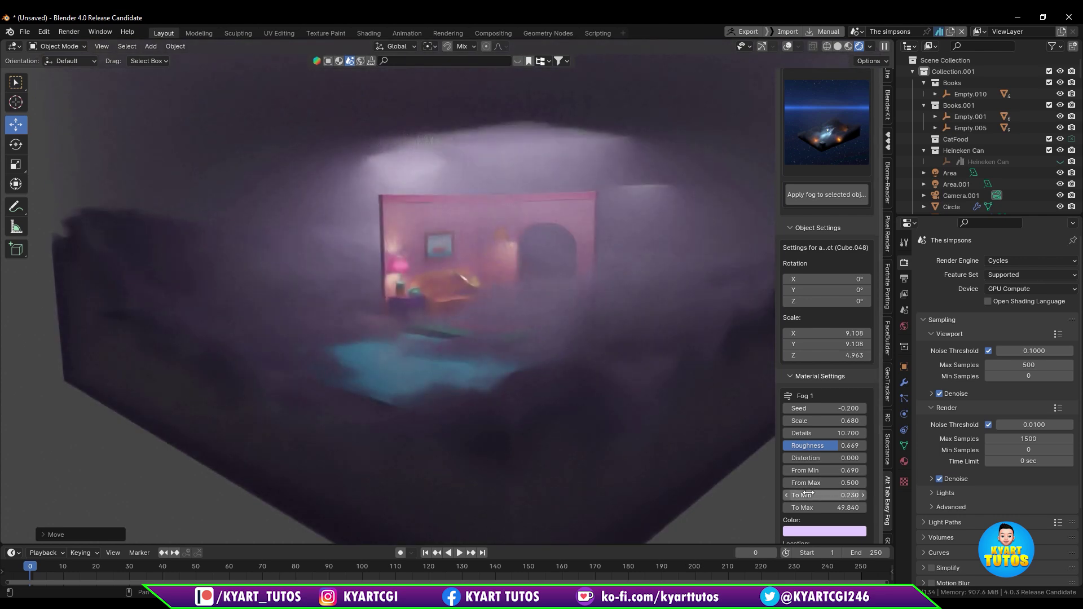
pyautogui.click(863, 496)
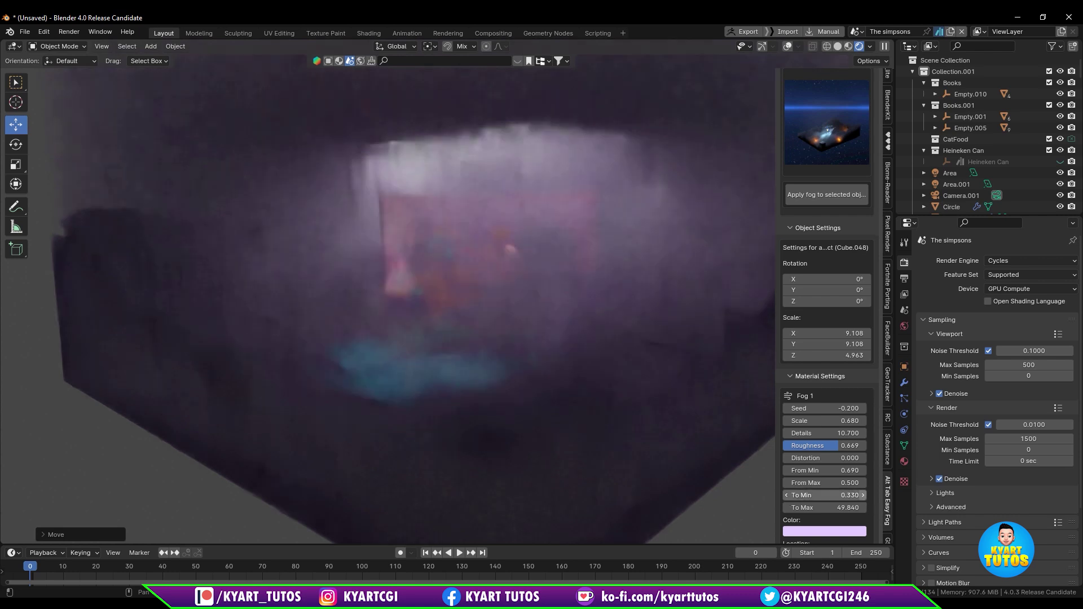
pyautogui.click(786, 496)
pyautogui.click(786, 496)
pyautogui.click(786, 495)
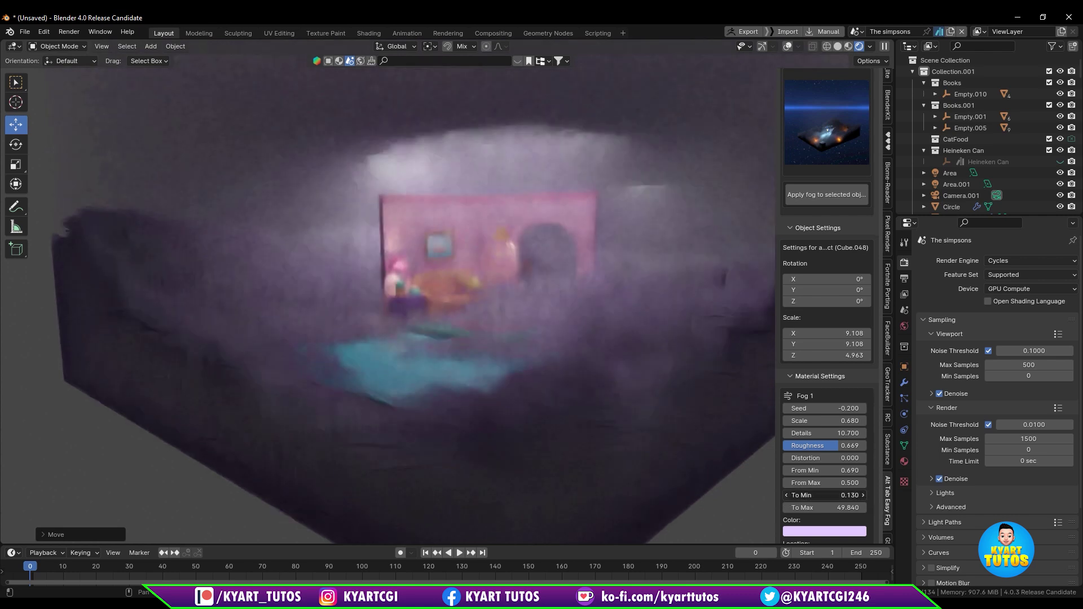
pyautogui.click(786, 495)
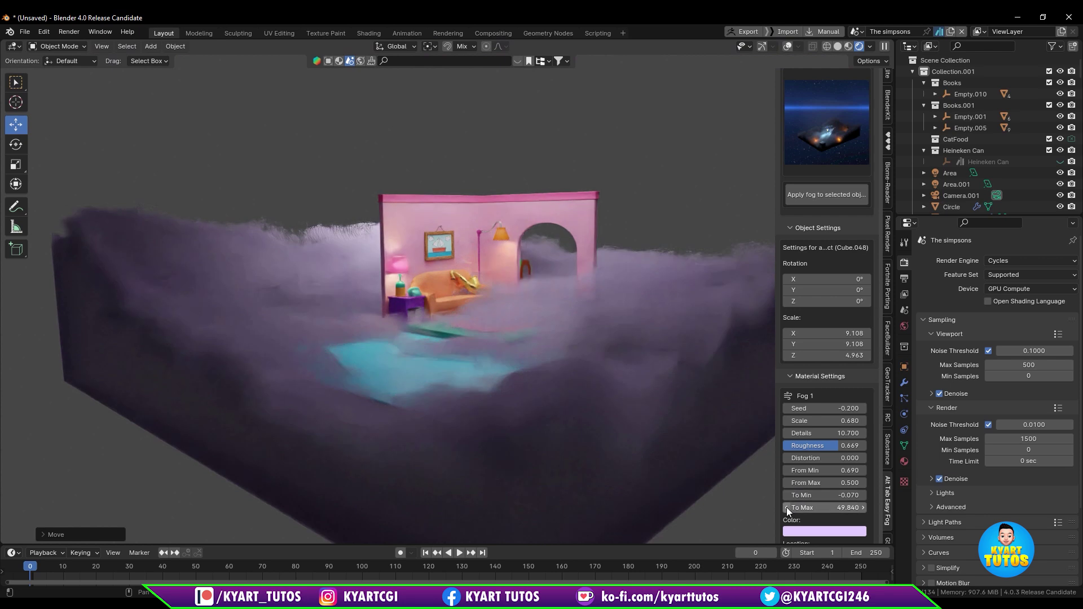
pyautogui.moveTo(861, 507); pyautogui.dragTo(852, 508)
# Increase Fog 1's material Scale in small increments to 3.080.
pyautogui.scroll(-5, 829, 465)
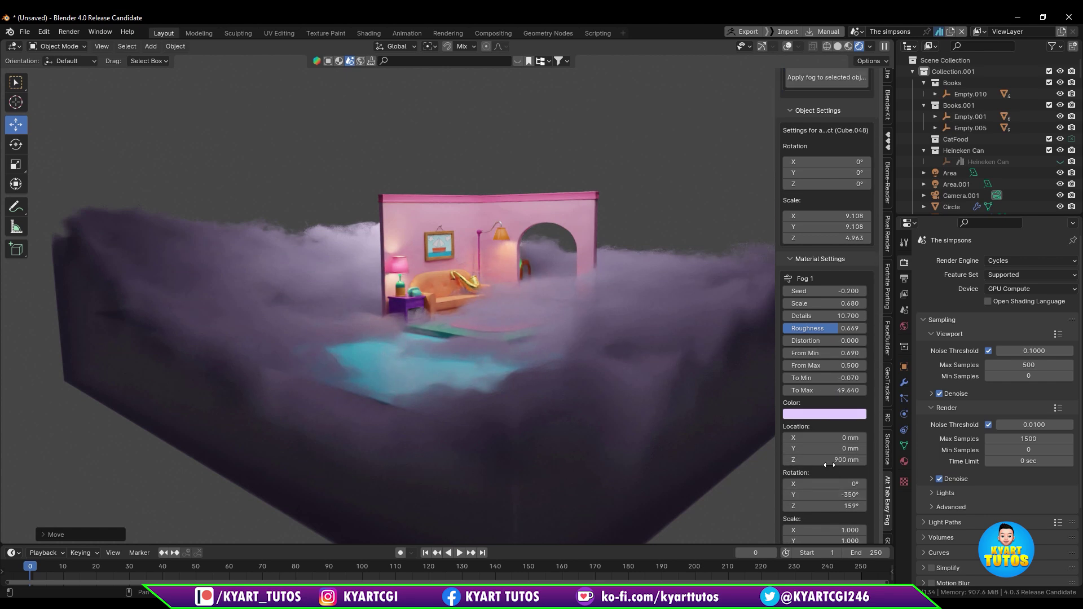
pyautogui.click(863, 303)
pyautogui.click(863, 303)
pyautogui.click(863, 303)
pyautogui.click(863, 303)
pyautogui.click(863, 304)
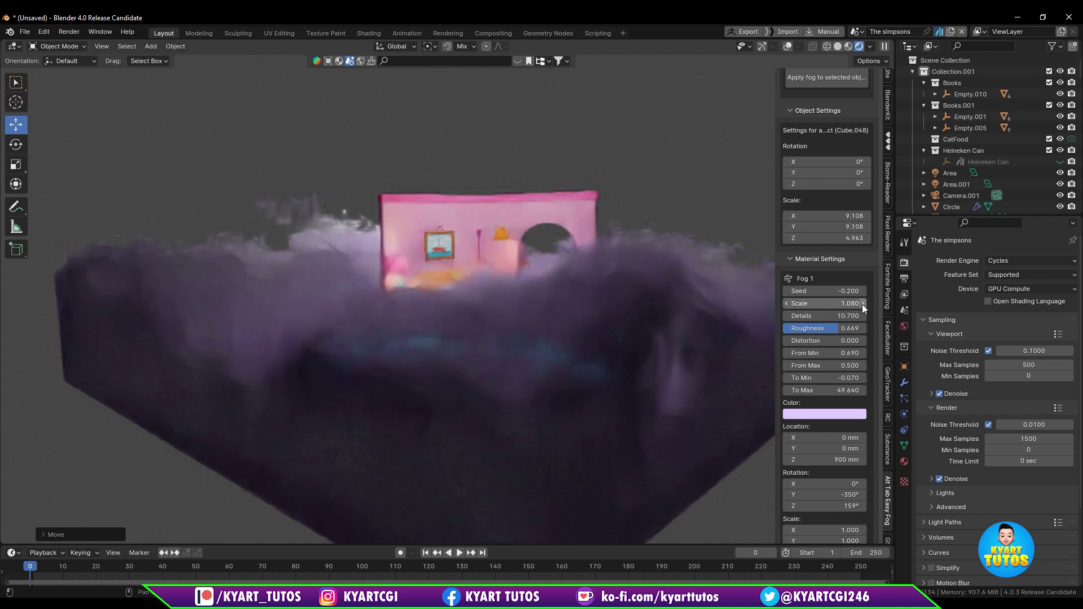
pyautogui.click(863, 303)
pyautogui.click(863, 303)
pyautogui.click(863, 304)
pyautogui.click(863, 303)
pyautogui.click(863, 303)
pyautogui.click(863, 303)
pyautogui.click(863, 303)
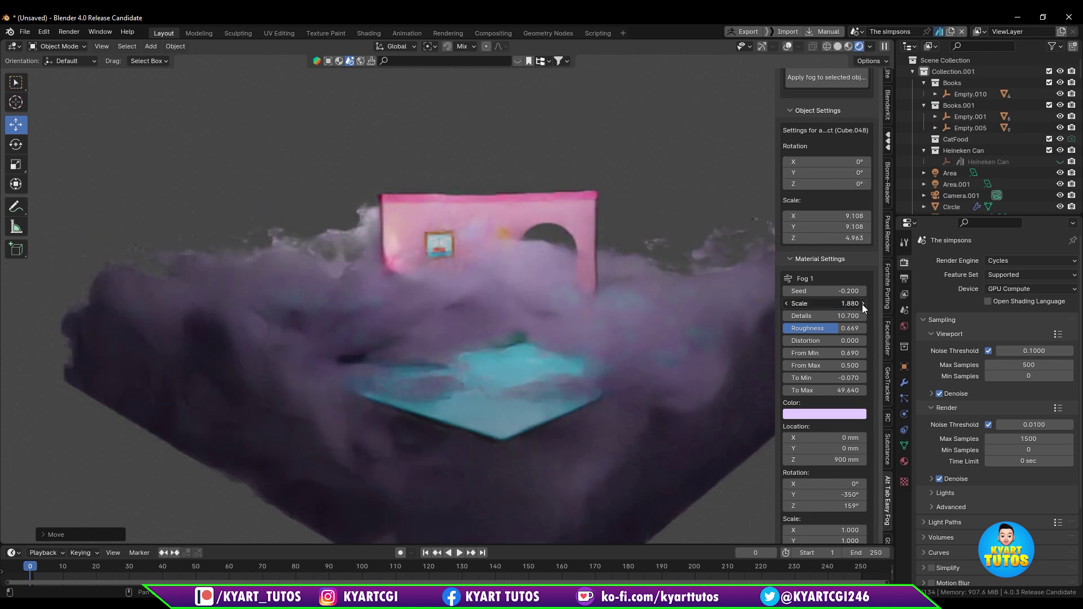
pyautogui.click(862, 303)
pyautogui.click(863, 304)
pyautogui.click(863, 303)
pyautogui.click(863, 304)
pyautogui.click(863, 304)
pyautogui.click(863, 303)
pyautogui.click(863, 303)
pyautogui.click(863, 303)
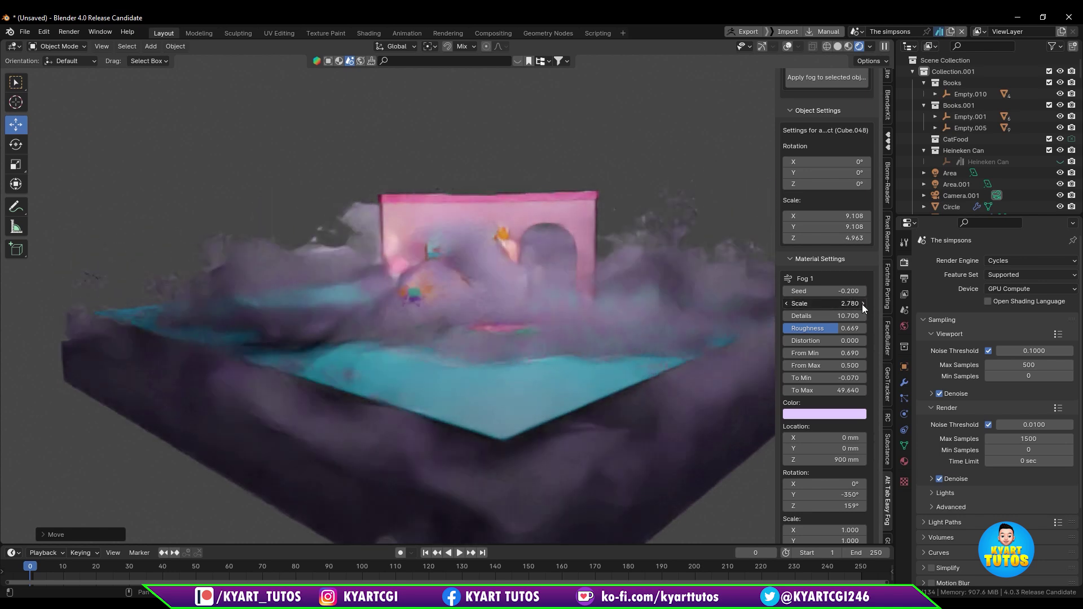
pyautogui.click(863, 303)
pyautogui.click(862, 303)
pyautogui.click(862, 303)
# Try Fog 1 Details values between 11.500 and 10.500, and set Details to 5.000.
pyautogui.click(863, 316)
pyautogui.click(863, 316)
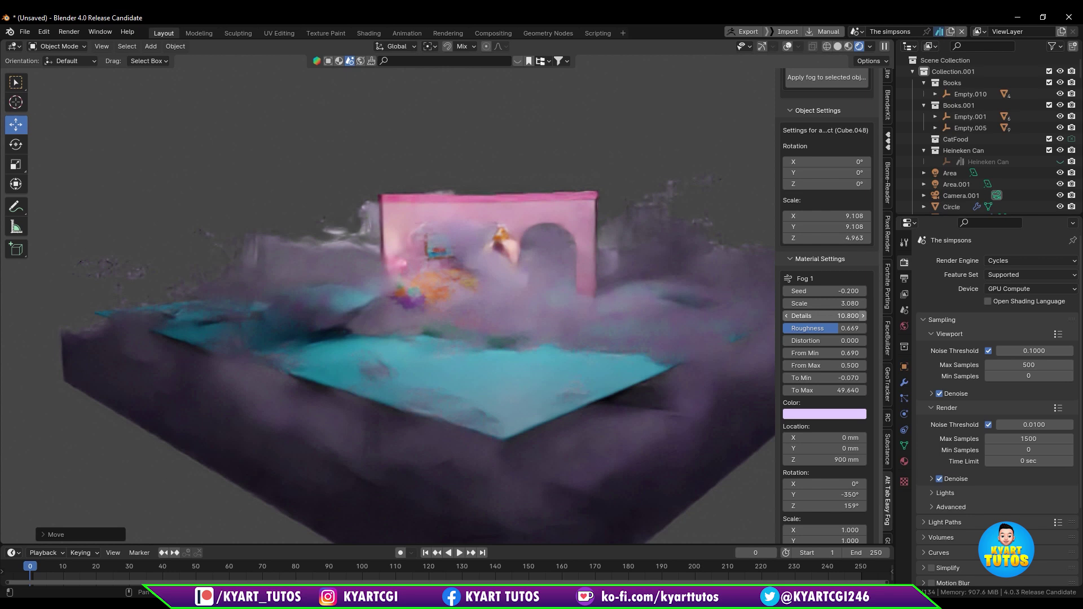
pyautogui.click(863, 316)
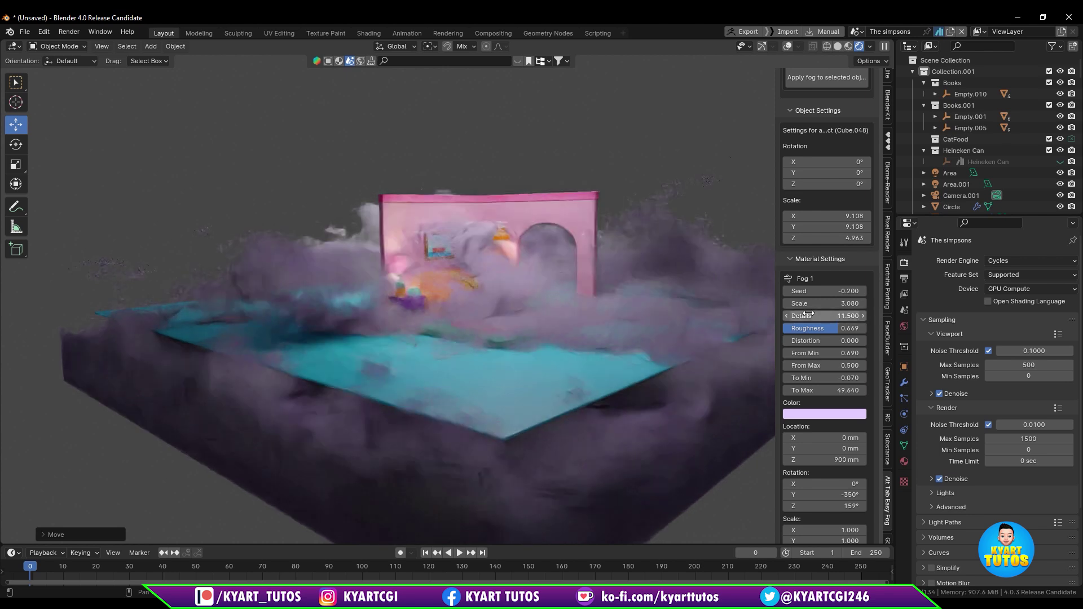
pyautogui.click(863, 315)
pyautogui.click(787, 316)
pyautogui.click(787, 316)
pyautogui.click(788, 316)
pyautogui.click(787, 316)
pyautogui.click(787, 316)
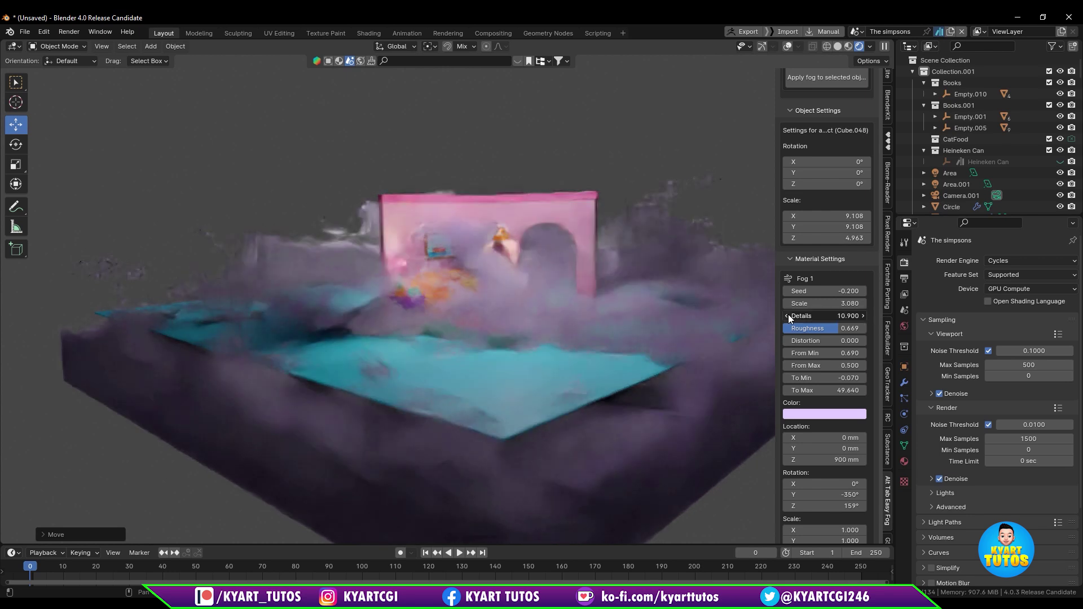
pyautogui.click(788, 316)
pyautogui.click(788, 316)
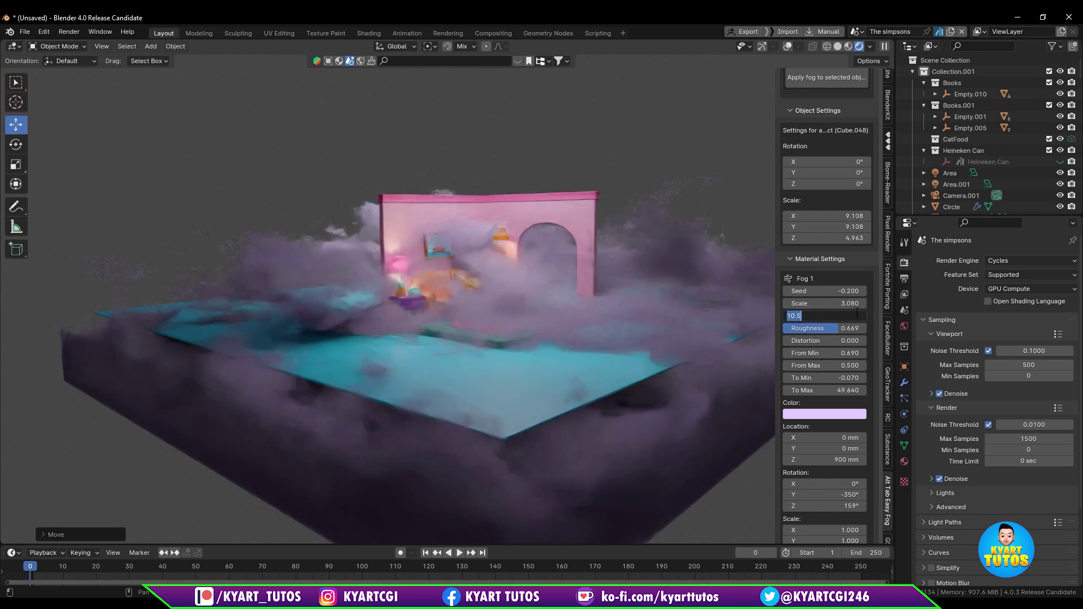
pyautogui.press('Return')
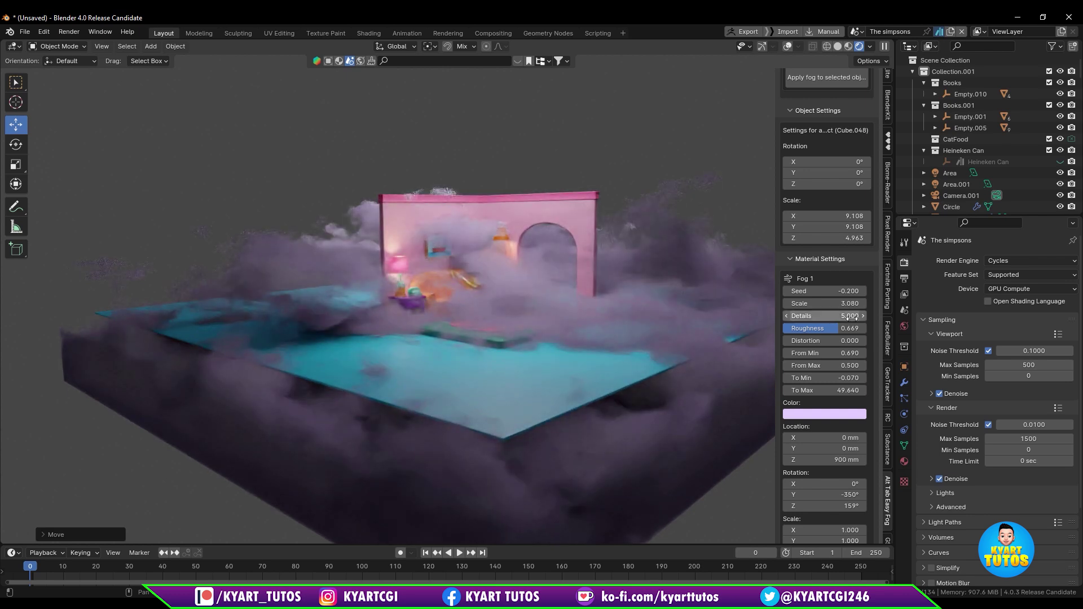
# Set Fog 1's Roughness to 0.736 and its Distortion to 1.500.
pyautogui.moveTo(823, 329); pyautogui.dragTo(902, 336)
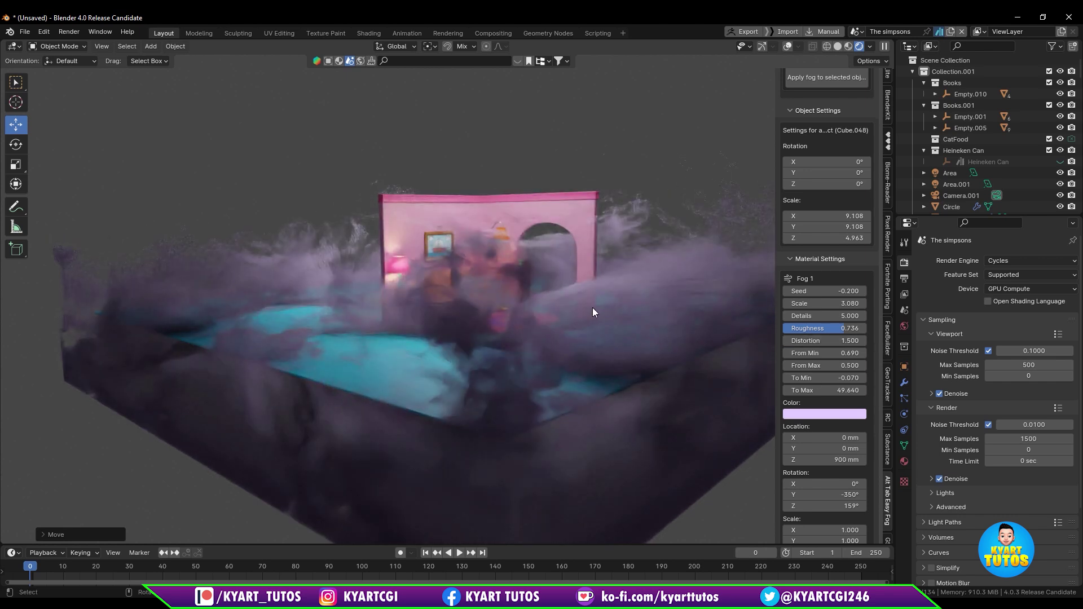
pyautogui.moveTo(589, 310); pyautogui.dragTo(517, 325, button='middle')
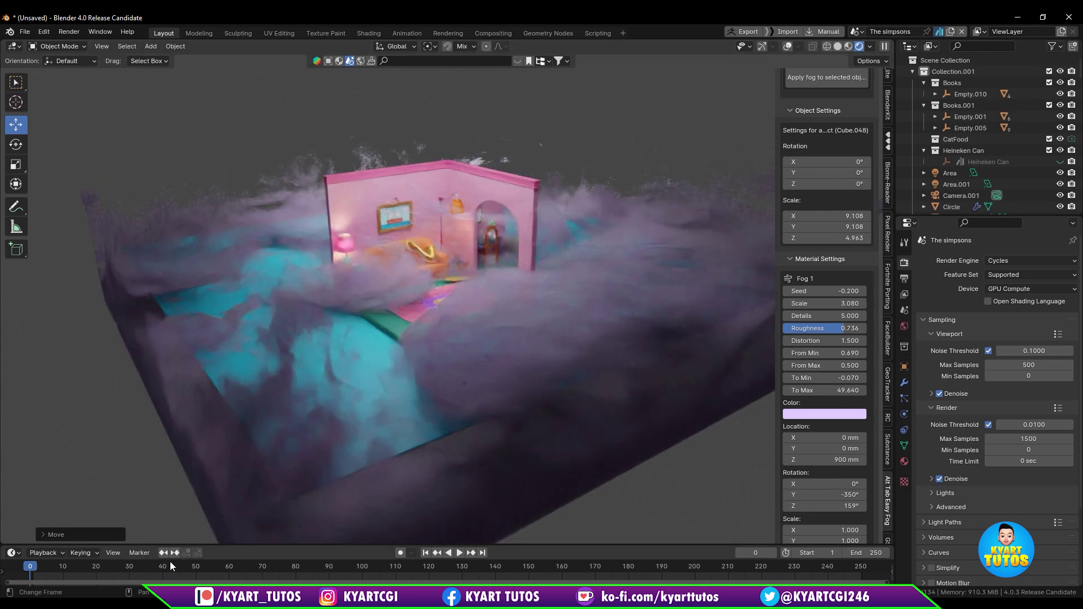
# Enlarge the timeline area and switch it to the Shader Editor showing the fog material's nodes.
pyautogui.moveTo(357, 543); pyautogui.dragTo(357, 432)
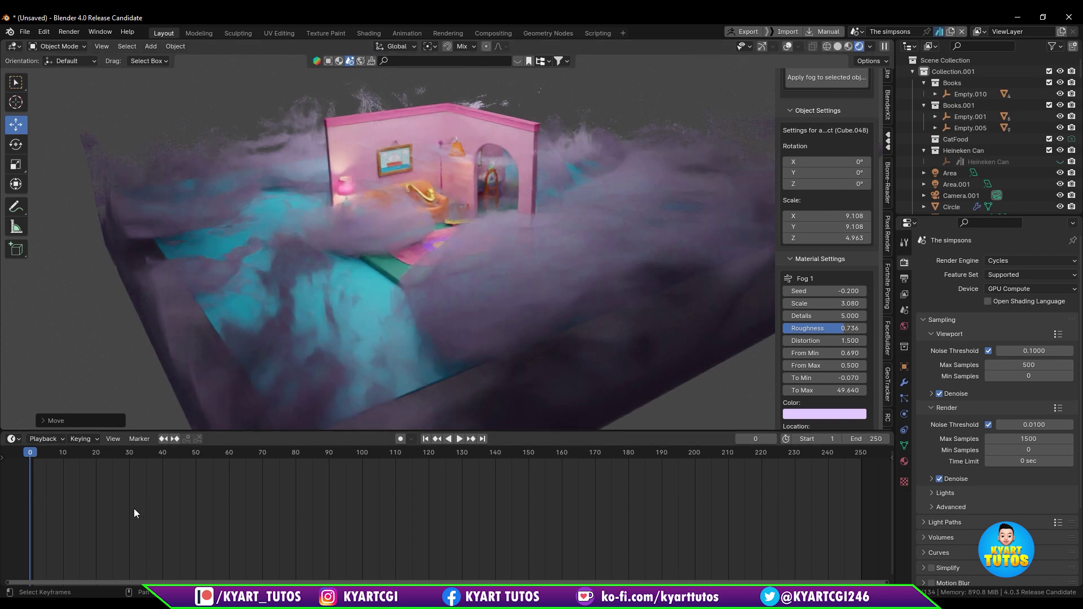
pyautogui.click(13, 439)
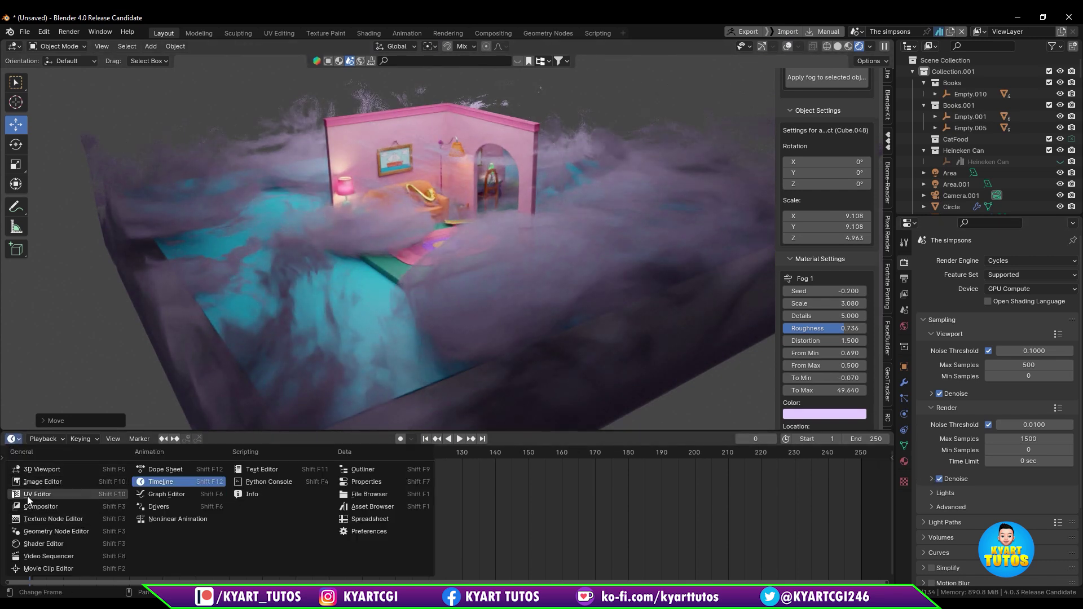
pyautogui.click(53, 543)
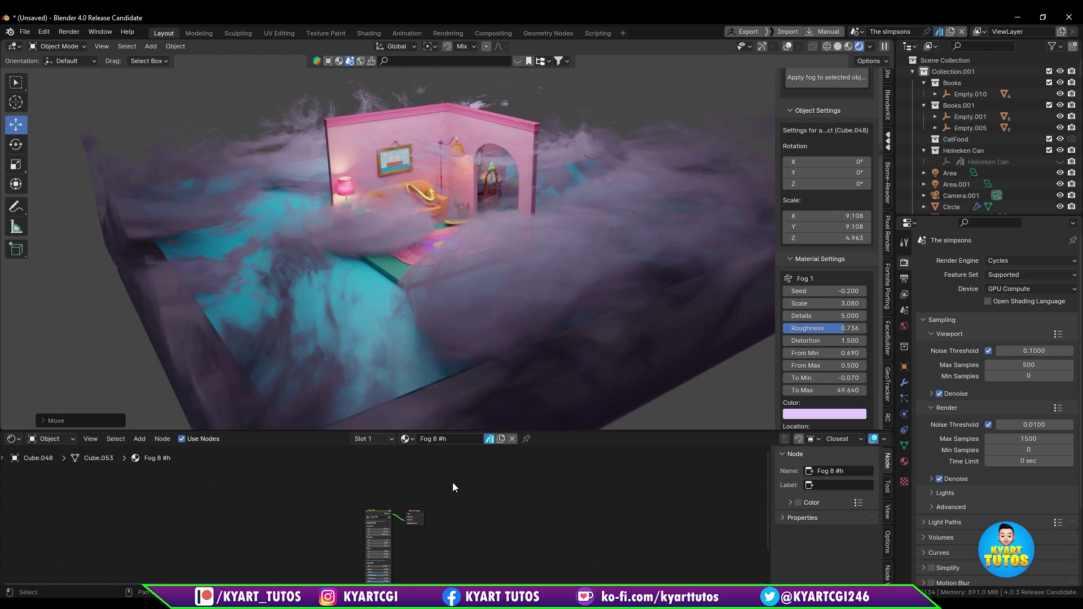
# Enlarge the Shader Editor and open the Fog 8 #h node group to show its internal nodes.
pyautogui.moveTo(464, 497); pyautogui.dragTo(506, 485, button='middle')
pyautogui.scroll(2, 484, 487)
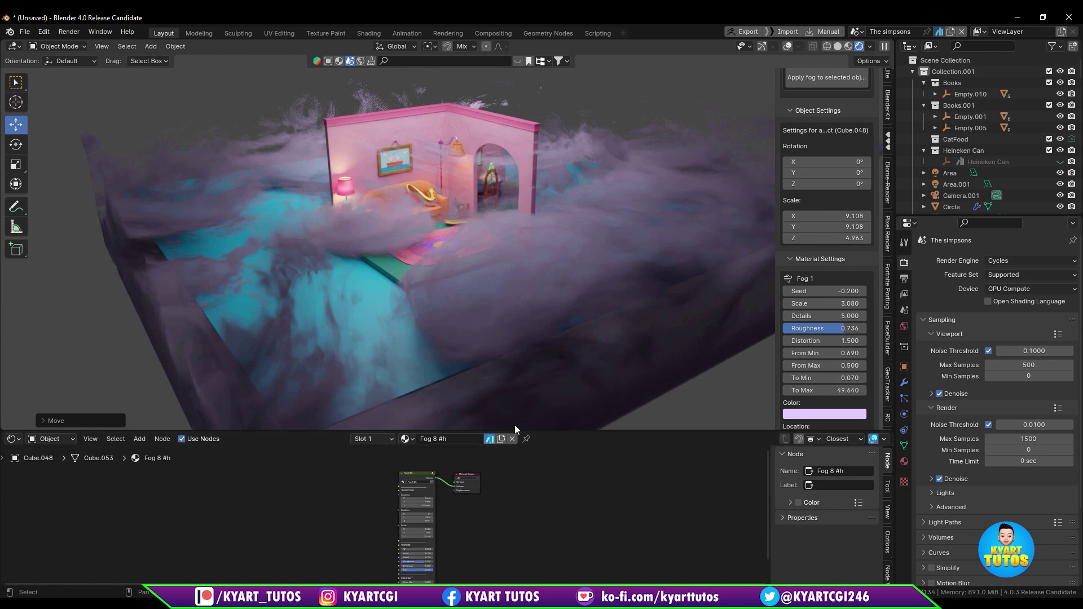
pyautogui.moveTo(536, 433); pyautogui.dragTo(540, 229)
pyautogui.scroll(2, 438, 401)
pyautogui.scroll(2, 446, 400)
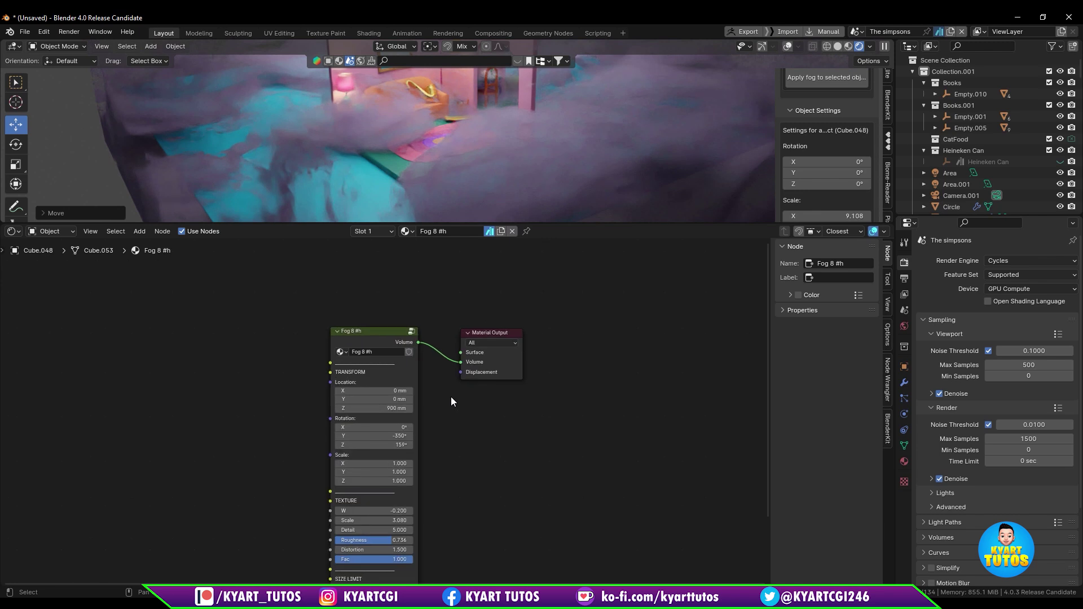
pyautogui.moveTo(451, 397); pyautogui.dragTo(486, 363, button='middle')
pyautogui.scroll(2, 472, 361)
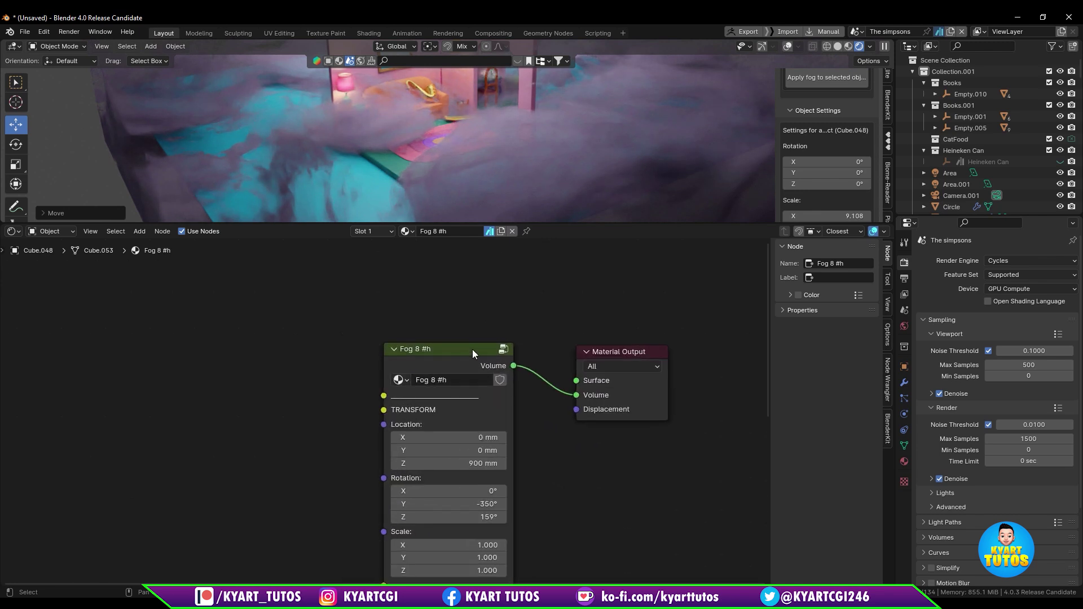
pyautogui.click(472, 350)
pyautogui.press('Tab')
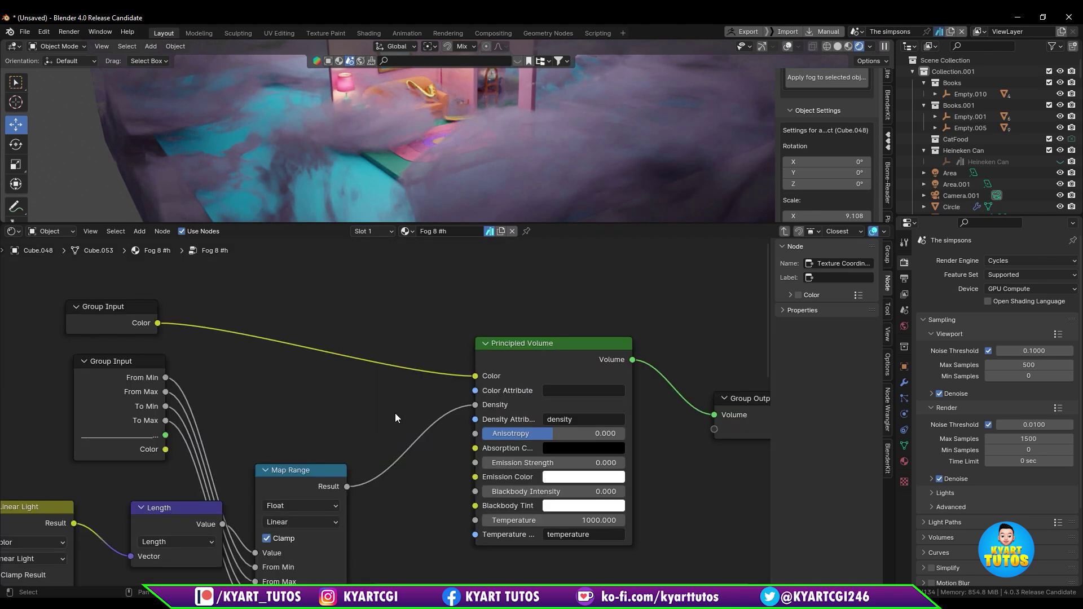
# Examine the Principled Volume and Map Range nodes inside the group, and show the fog's material properties.
pyautogui.scroll(-2, 395, 413)
pyautogui.moveTo(558, 510); pyautogui.dragTo(281, 412, button='middle')
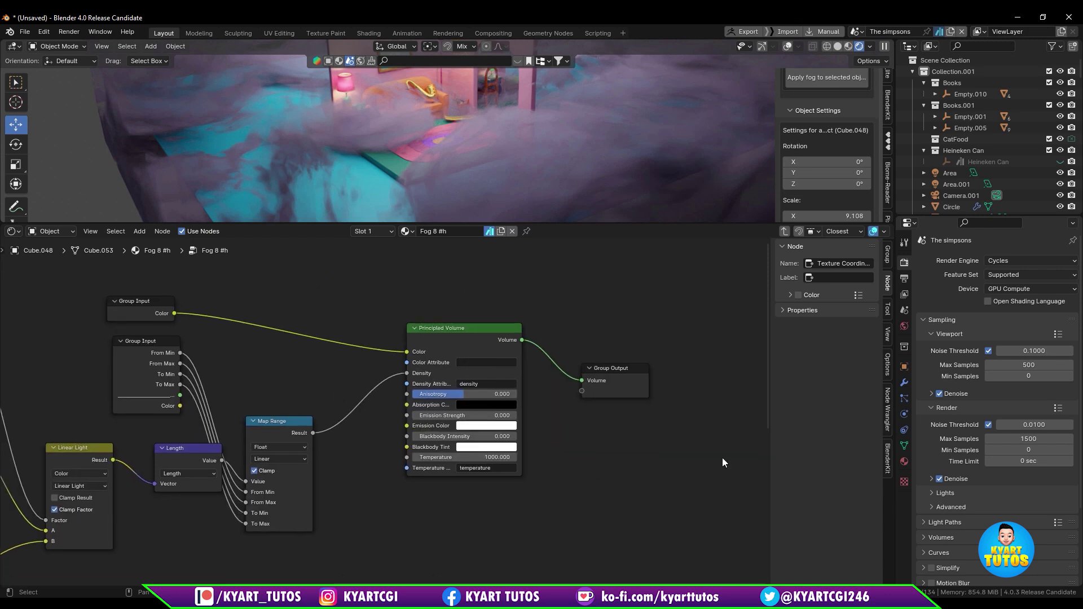
pyautogui.scroll(2, 568, 408)
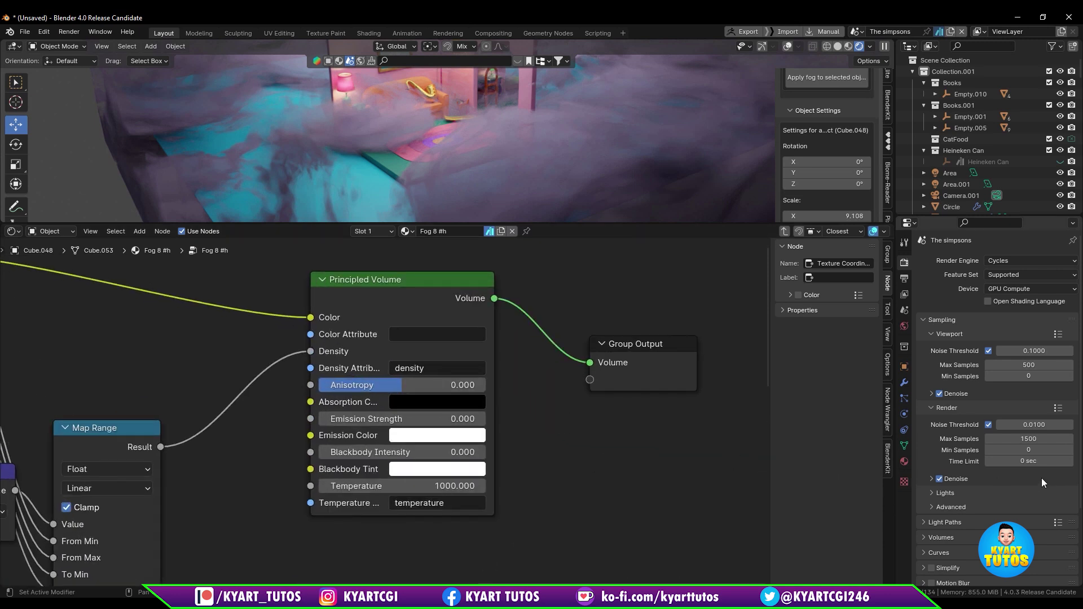
pyautogui.click(905, 462)
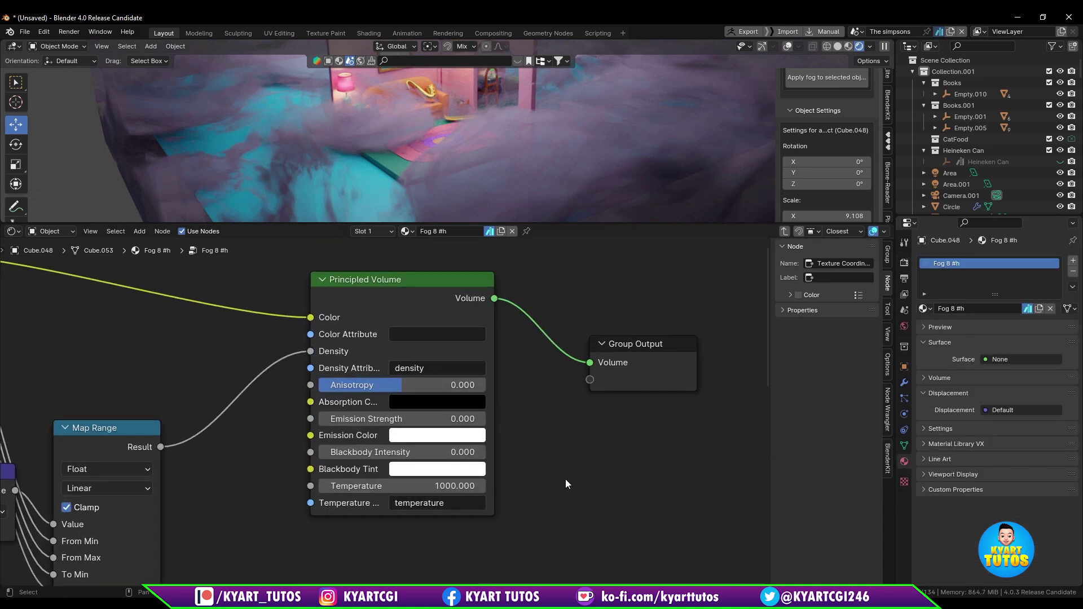
pyautogui.moveTo(570, 448); pyautogui.dragTo(594, 448, button='middle')
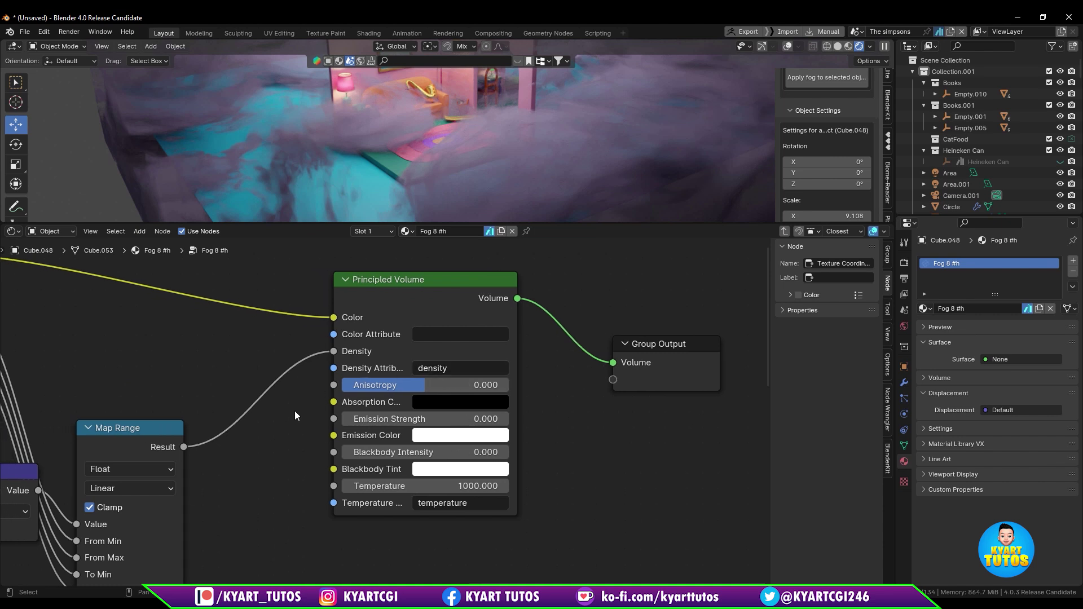
pyautogui.moveTo(295, 417); pyautogui.dragTo(380, 385, button='middle')
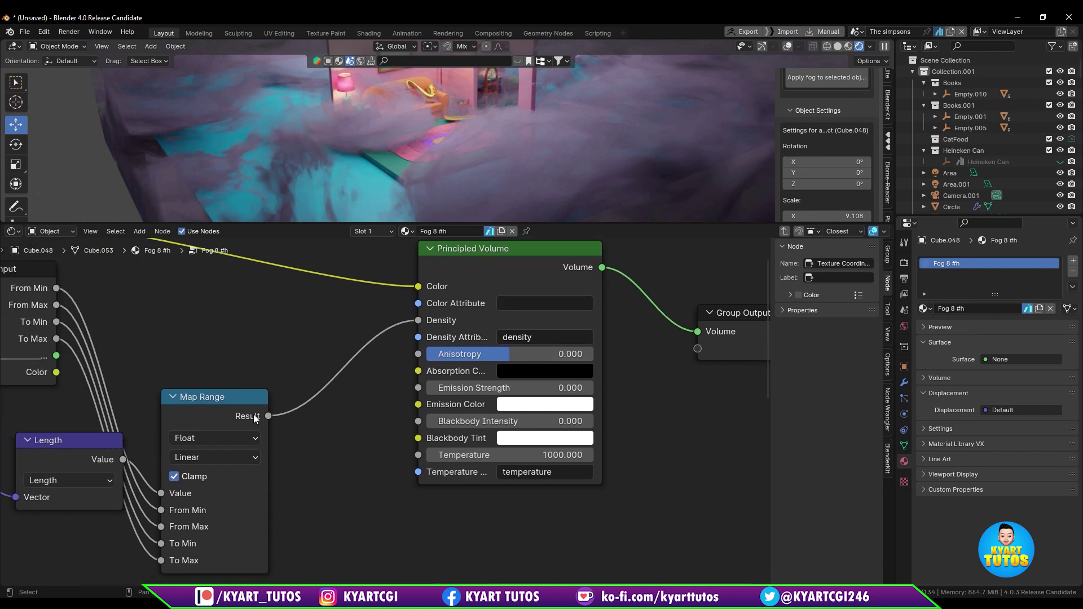
pyautogui.moveTo(214, 456); pyautogui.dragTo(292, 485, button='middle')
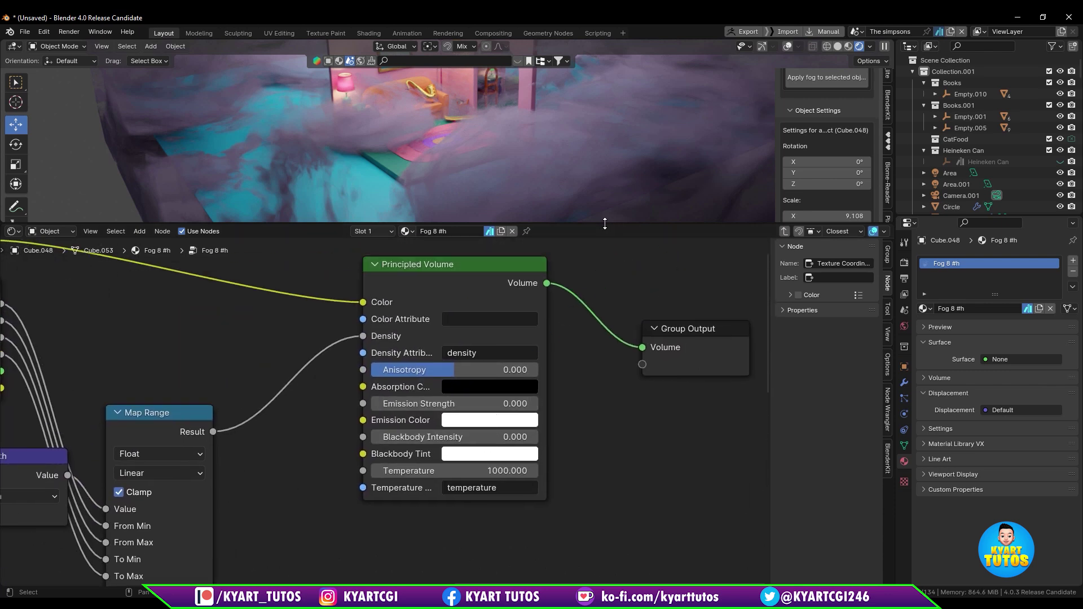
# Try Principled Volume Emission Strength values of 10 and 1 with more of the scene in view, and set it to 0.001.
pyautogui.moveTo(604, 224); pyautogui.dragTo(605, 312)
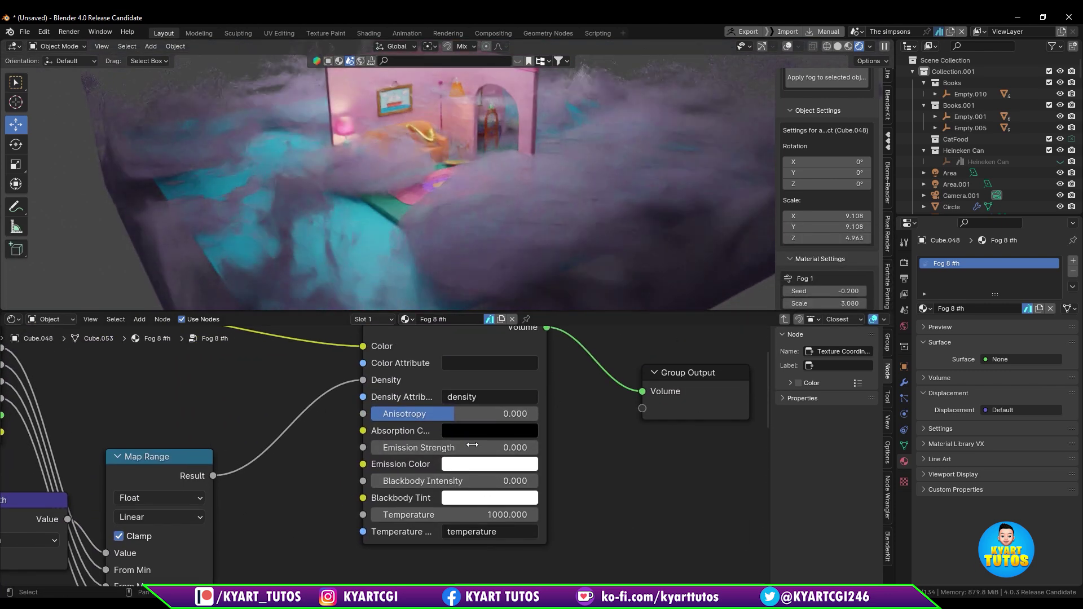
pyautogui.click(483, 447)
pyautogui.write('1')
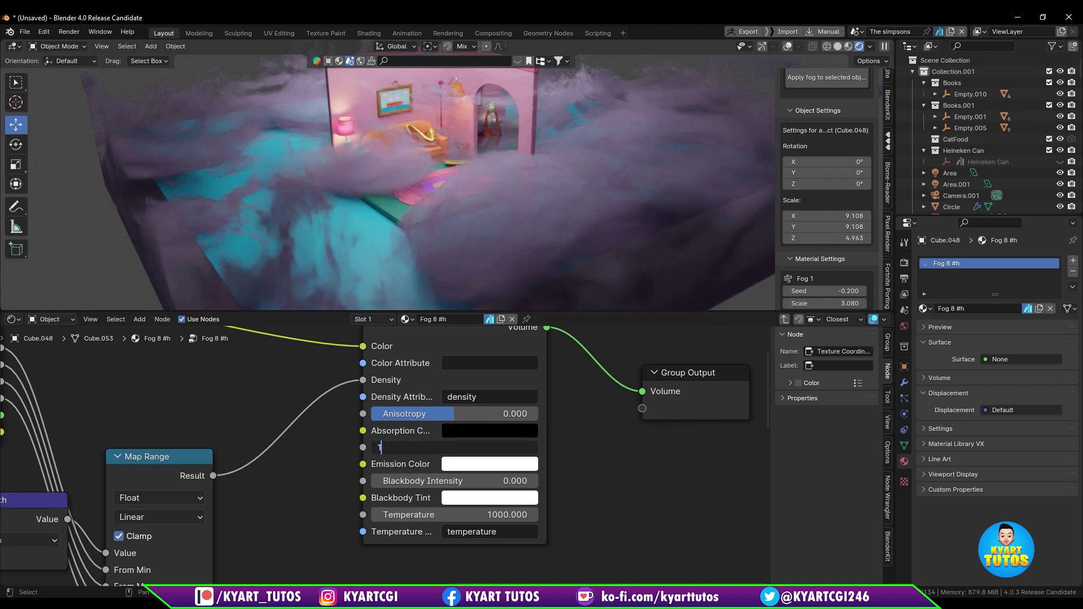
pyautogui.write('0')
pyautogui.press('Return')
pyautogui.click(485, 448)
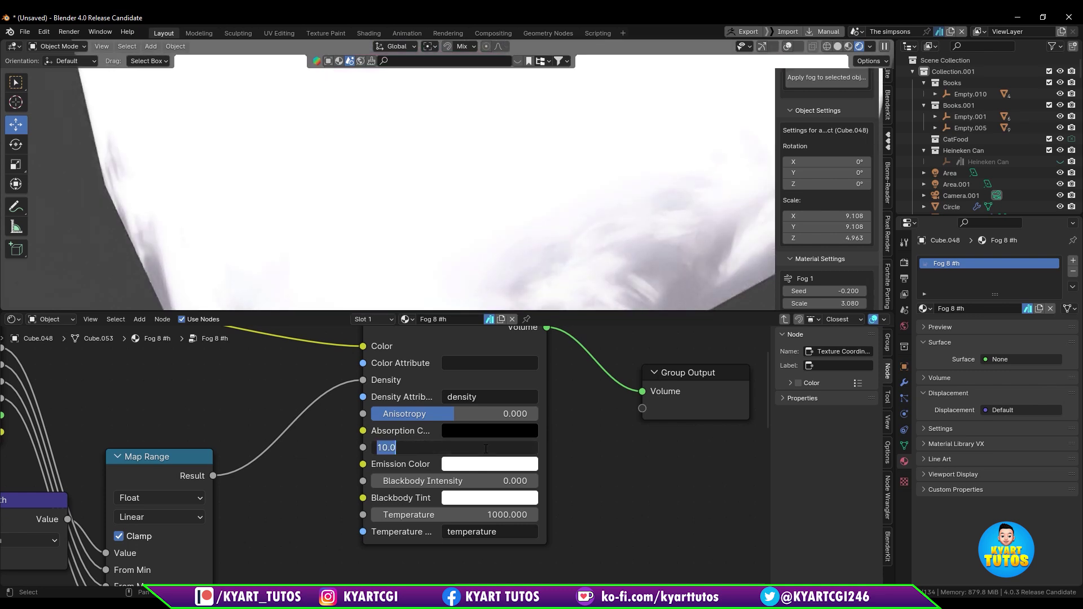
pyautogui.write('1')
pyautogui.press('Return')
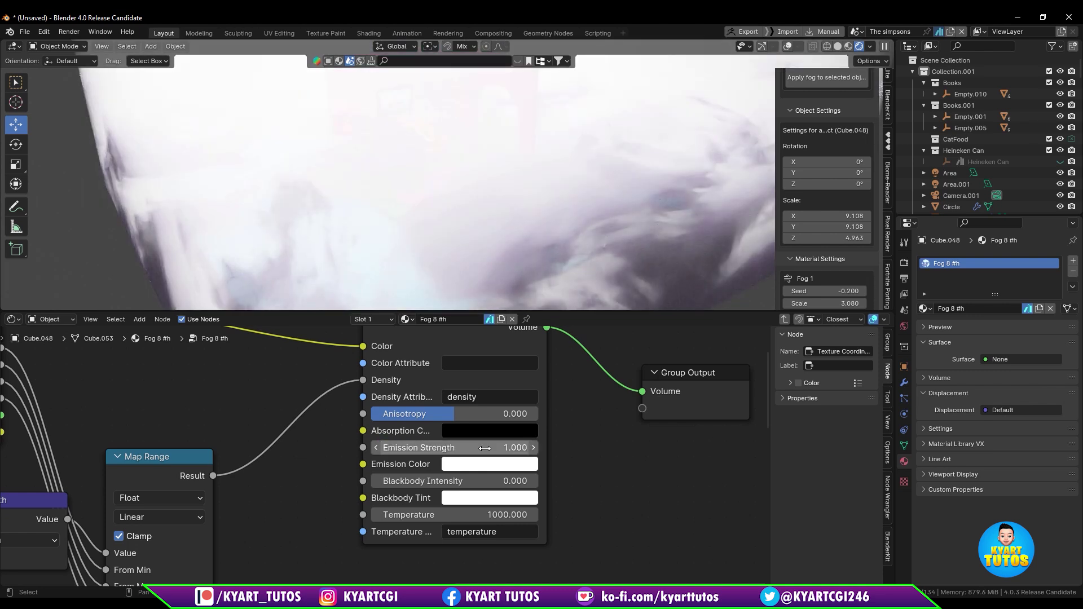
pyautogui.click(485, 448)
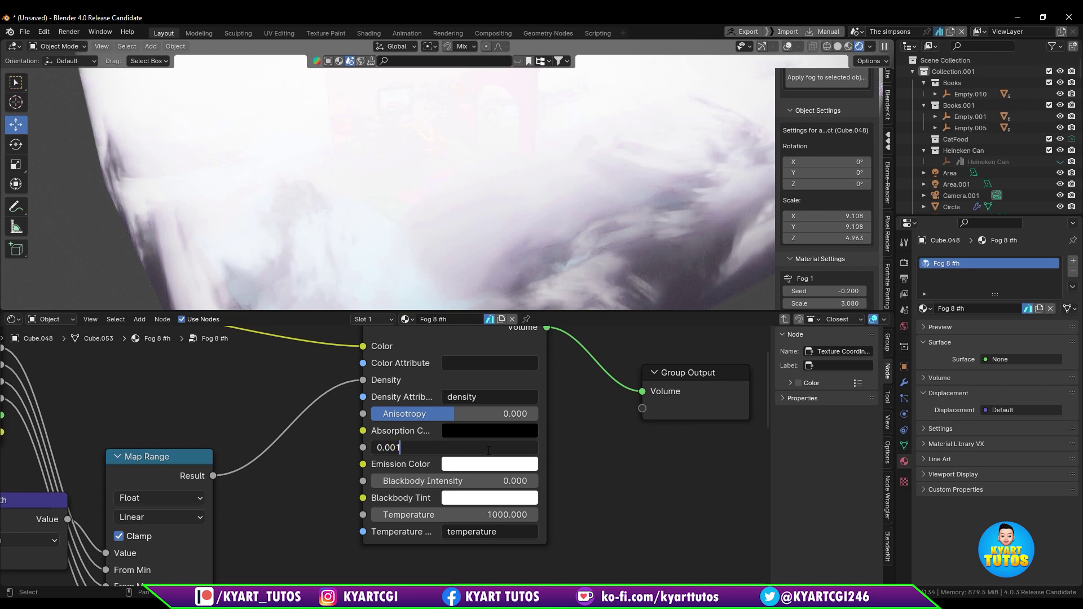
pyautogui.write('0.001')
pyautogui.press('Return')
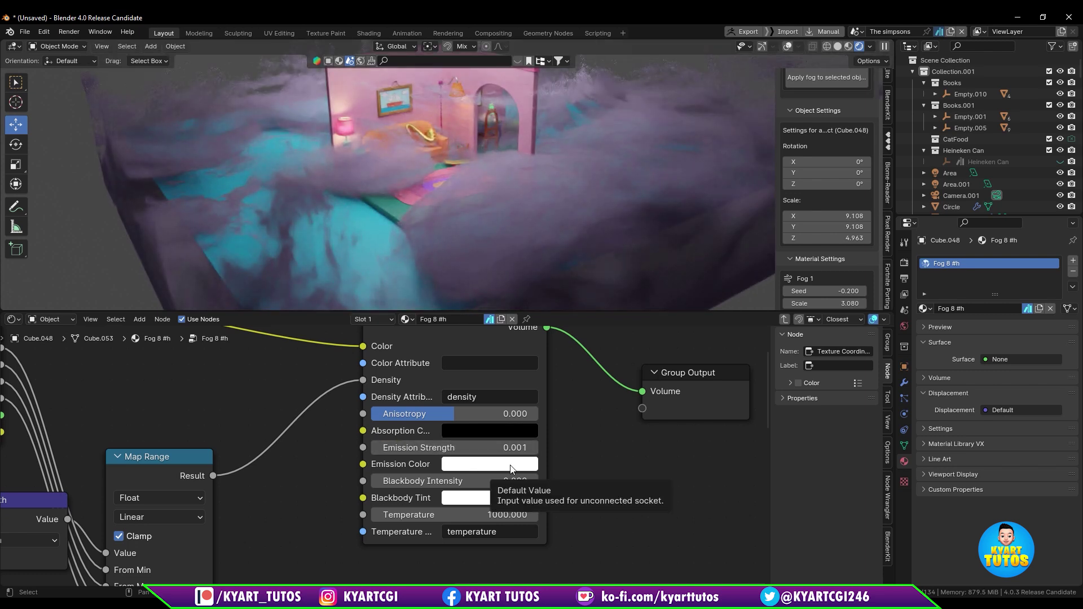
# Enlarge the 3D viewport and show its overlays and gizmos with nothing selected.
pyautogui.moveTo(609, 310); pyautogui.dragTo(586, 472)
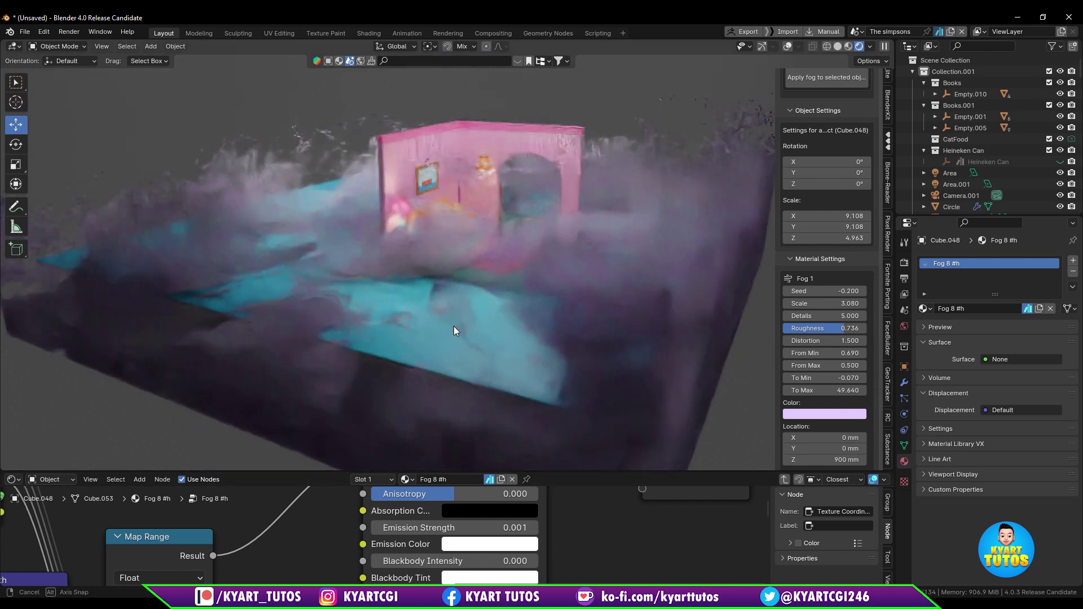
pyautogui.click(788, 46)
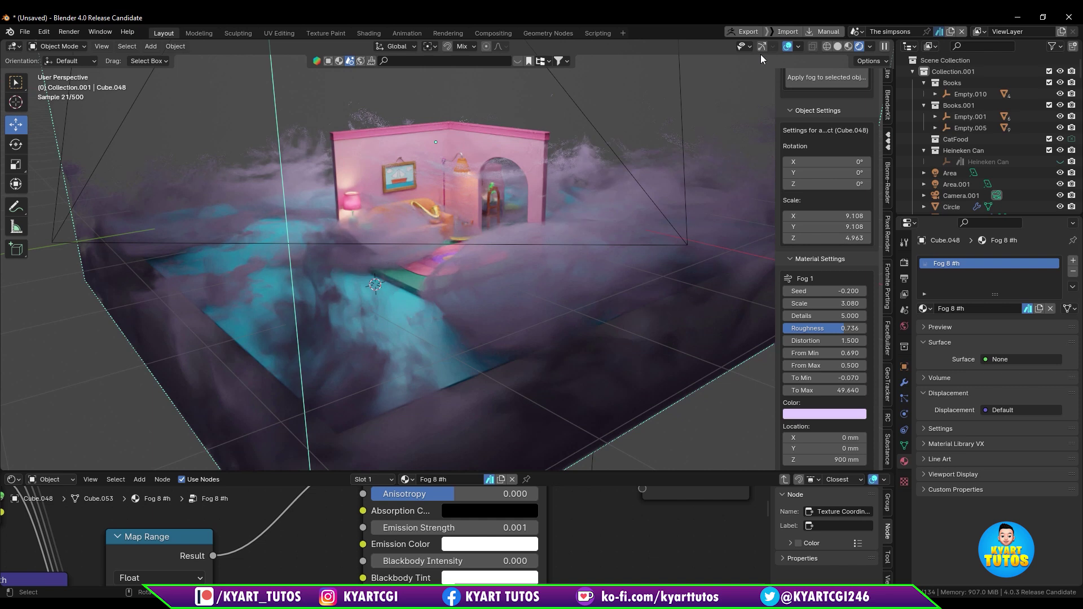
pyautogui.click(761, 46)
pyautogui.hotkey('alt', 'a')
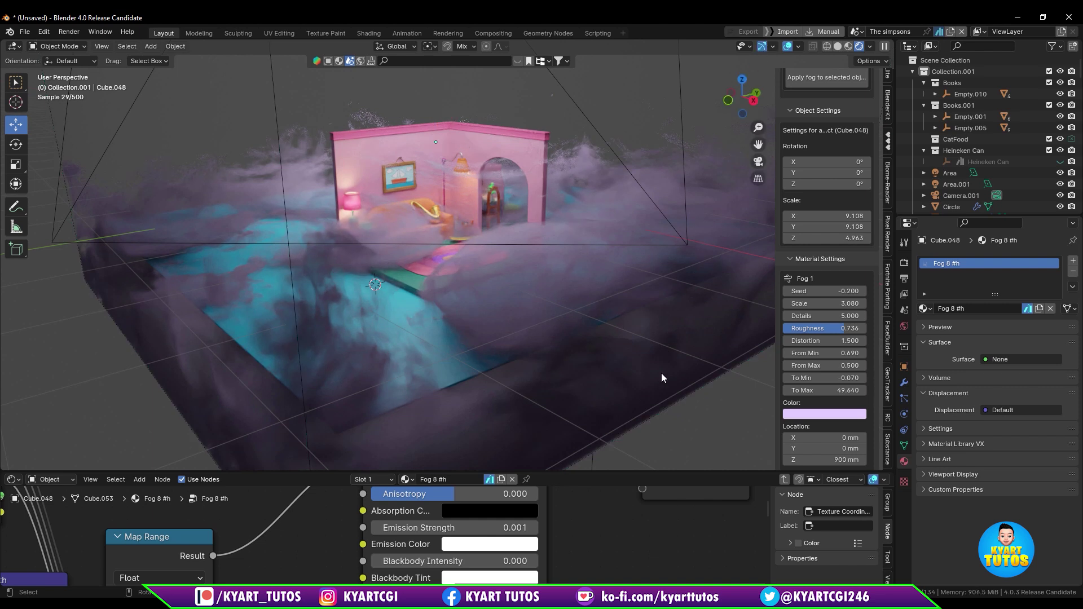
# Switch the viewport to Material Preview shading and delete the fog volume around the room.
pyautogui.moveTo(604, 356); pyautogui.dragTo(579, 337, button='middle')
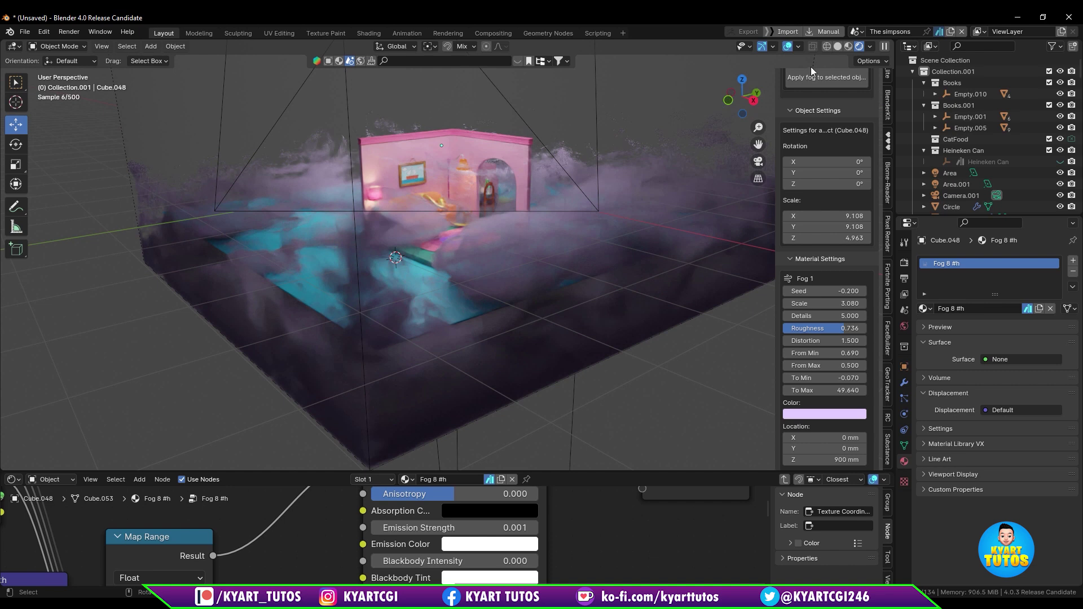
pyautogui.click(847, 46)
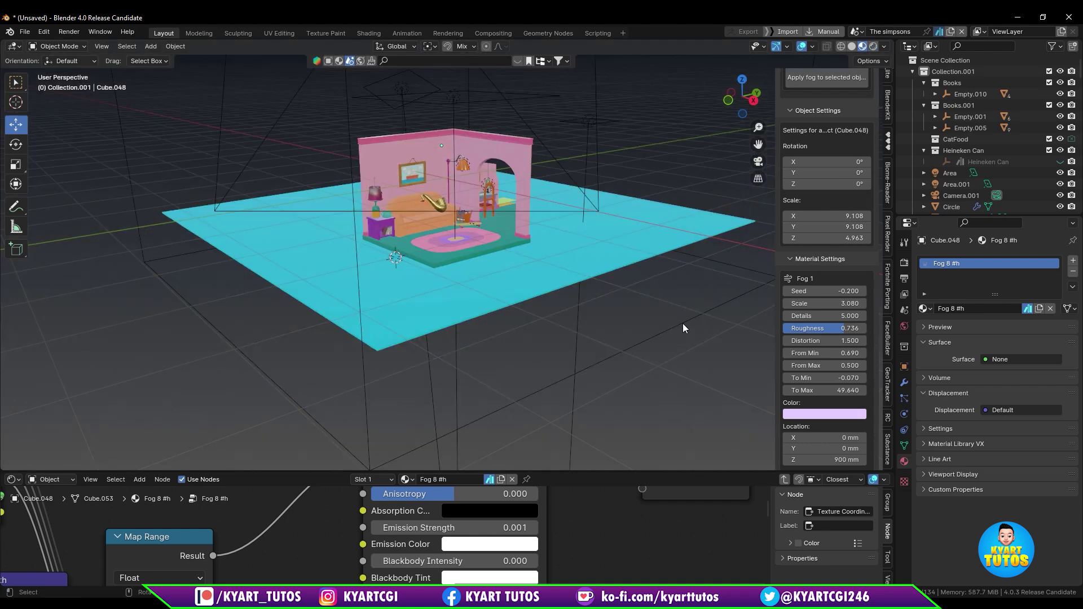
pyautogui.press('Delete')
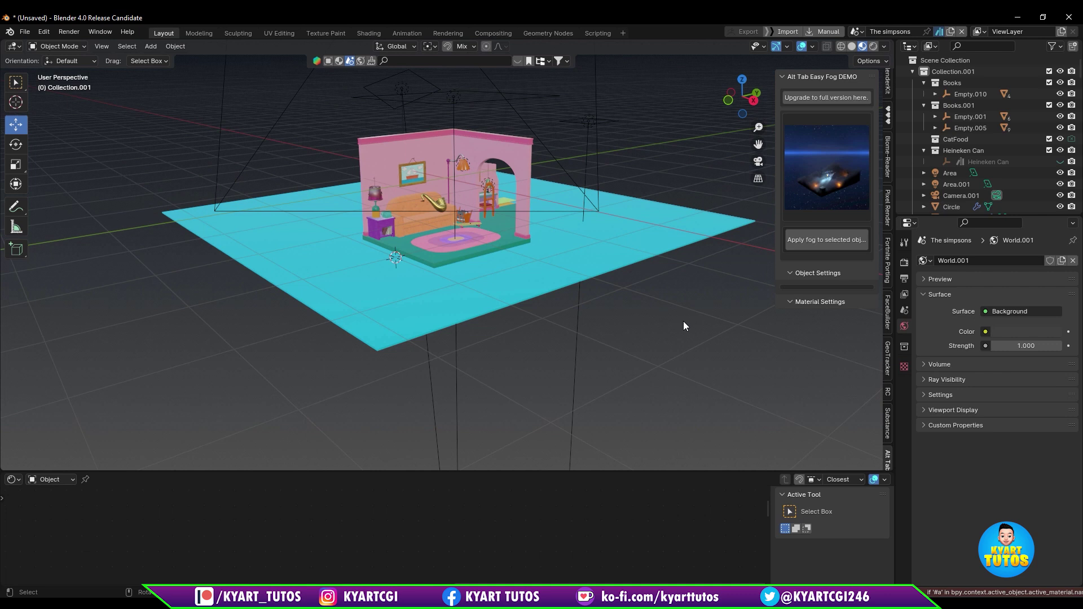
# Select the cyan ground plane and apply the Tornado 1 fog preset to it.
pyautogui.click(539, 279)
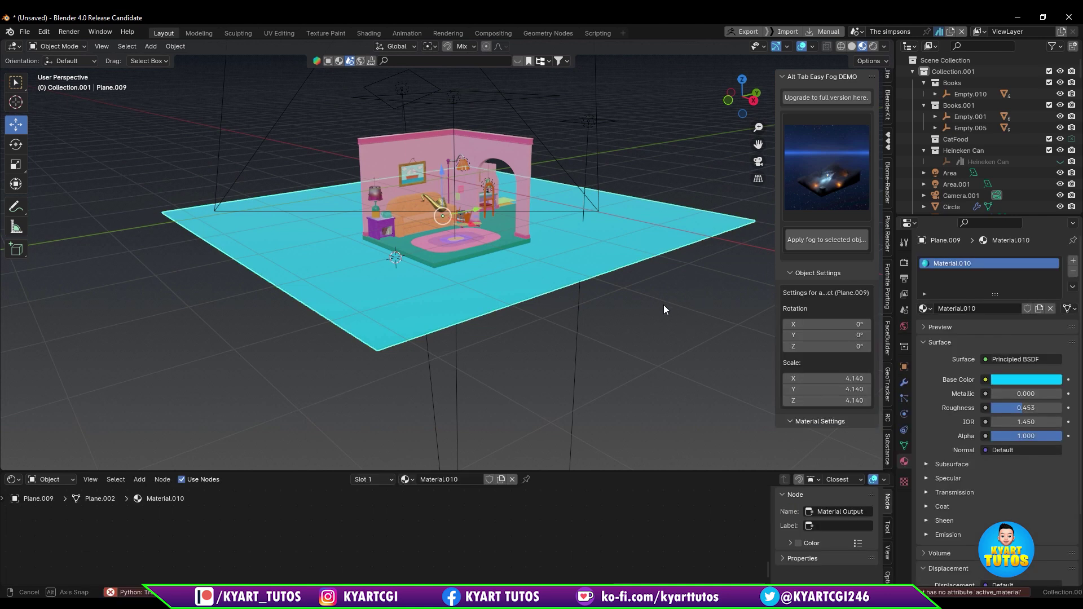
pyautogui.press('KP_Decimal')
pyautogui.click(830, 187)
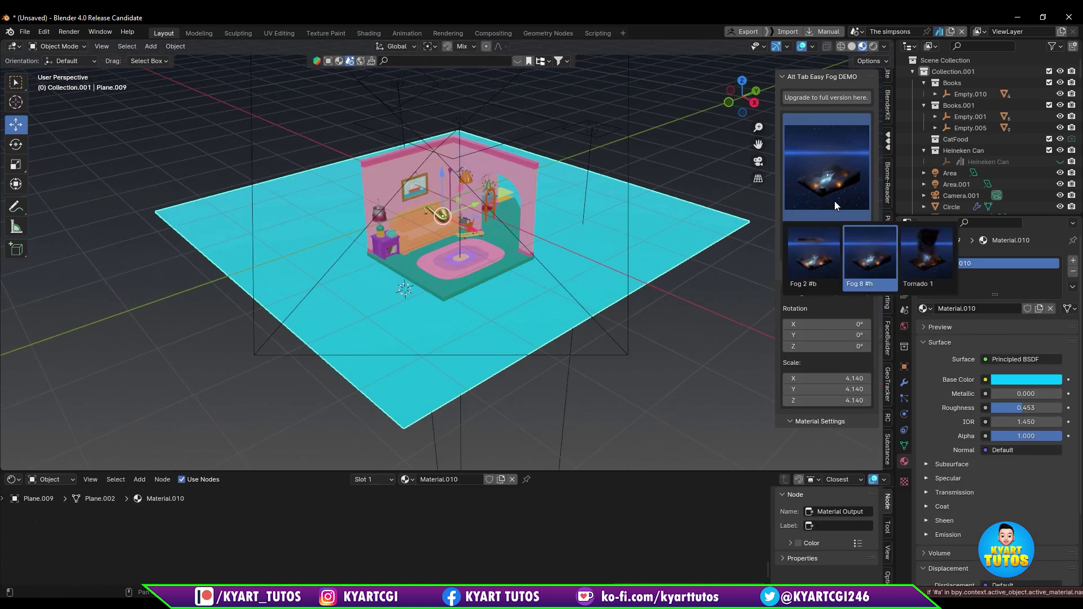
pyautogui.click(924, 248)
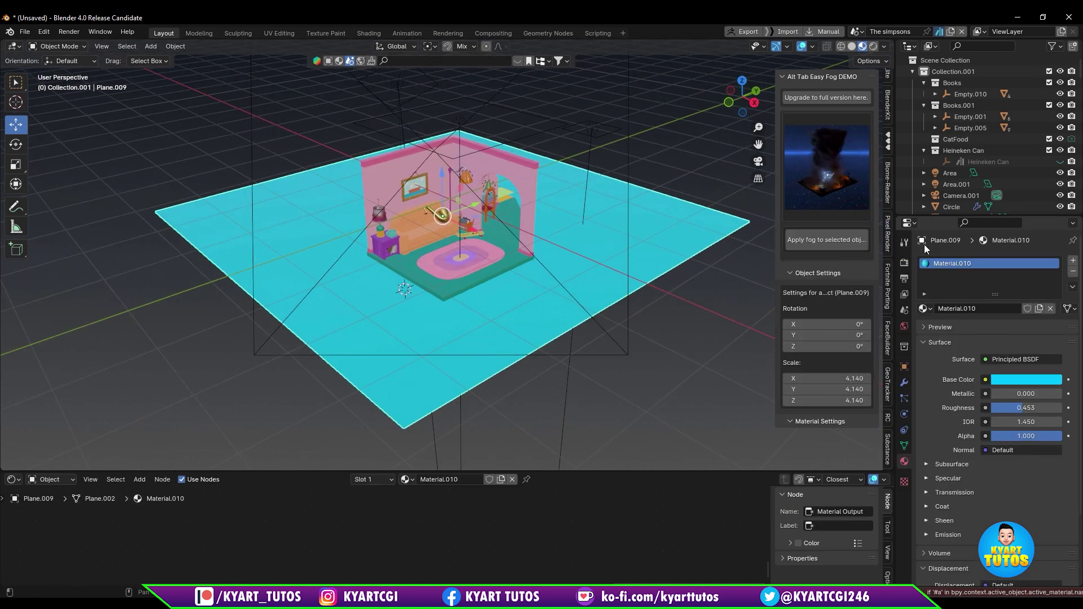
pyautogui.click(843, 241)
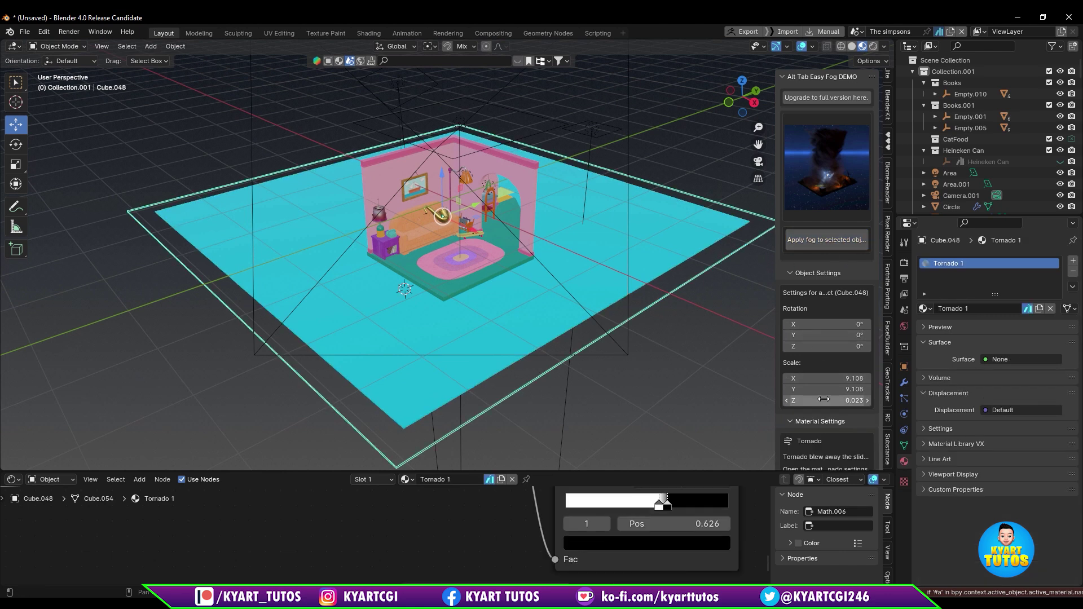
# Set the tornado volume's Z scale to 3.663 and raise the volume vertically above the ground plane.
pyautogui.moveTo(823, 399); pyautogui.dragTo(776, 409)
pyautogui.moveTo(563, 338); pyautogui.dragTo(507, 315, button='middle')
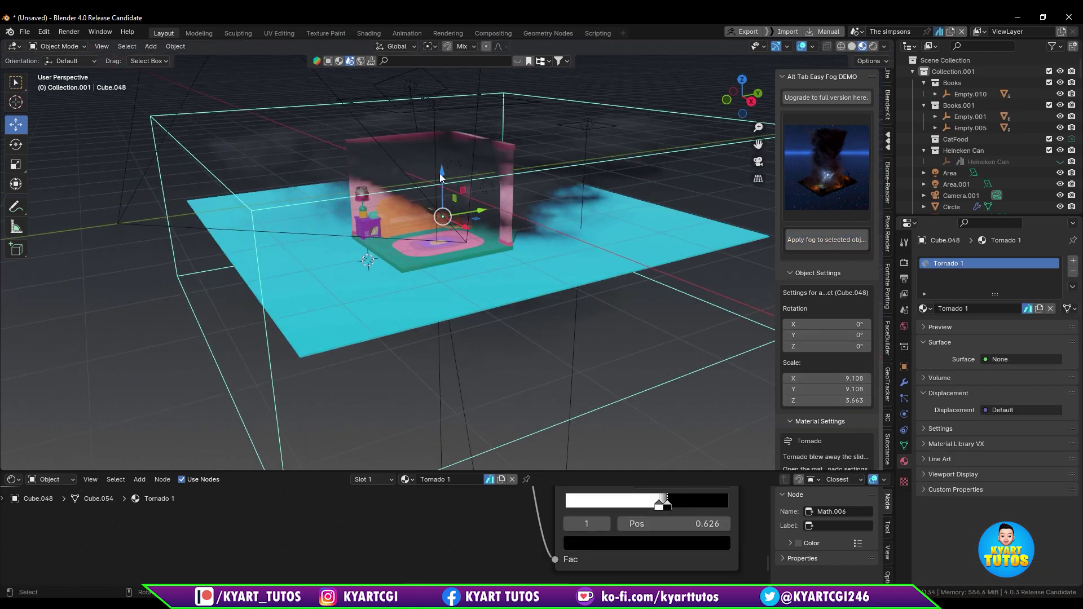
pyautogui.press('g')
pyautogui.press('z')
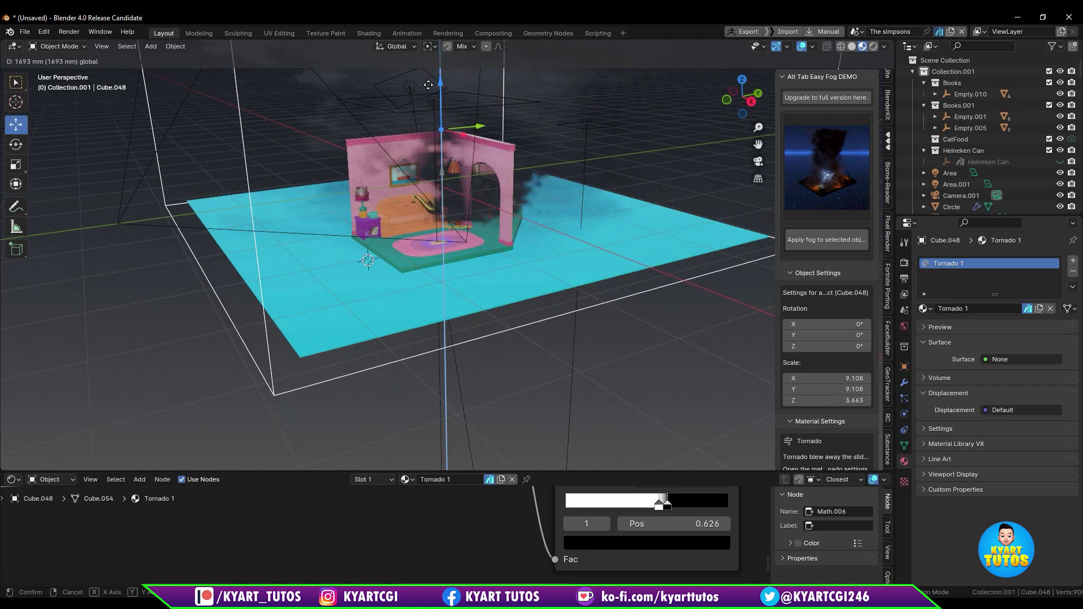
pyautogui.click(440, 116)
pyautogui.moveTo(465, 218); pyautogui.dragTo(437, 313, button='middle')
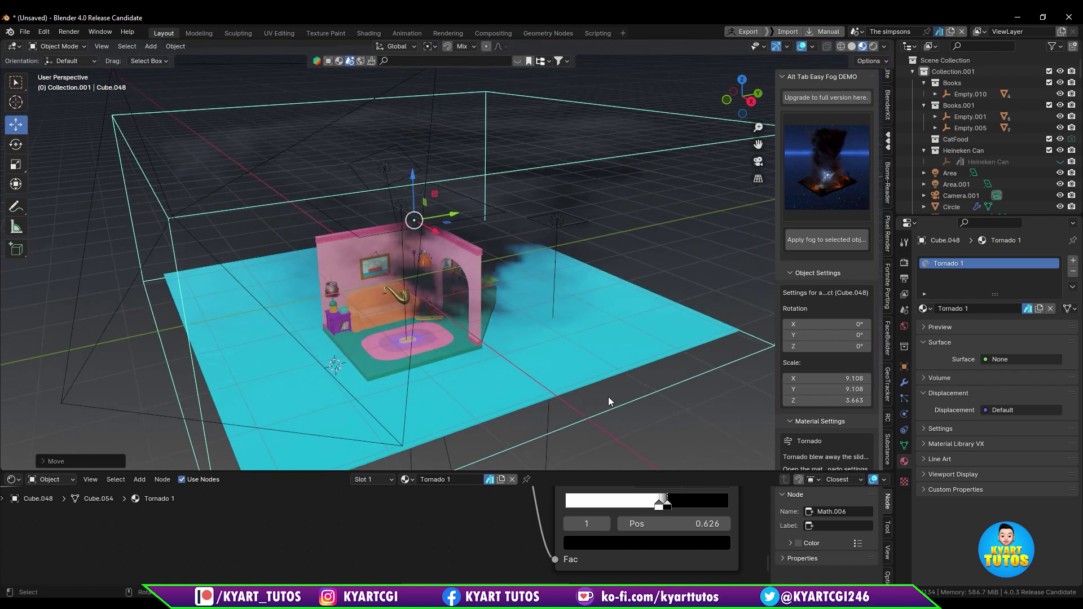
# Scale the tornado volume down uniformly to 7.682 in X and Y and 3.089 in Z.
pyautogui.press('s')
pyautogui.moveTo(608, 397); pyautogui.dragTo(503, 215, button='middle')
pyautogui.click(580, 366)
# Lower the tornado volume slightly along Z and shift it horizontally over the room.
pyautogui.press('g')
pyautogui.press('z')
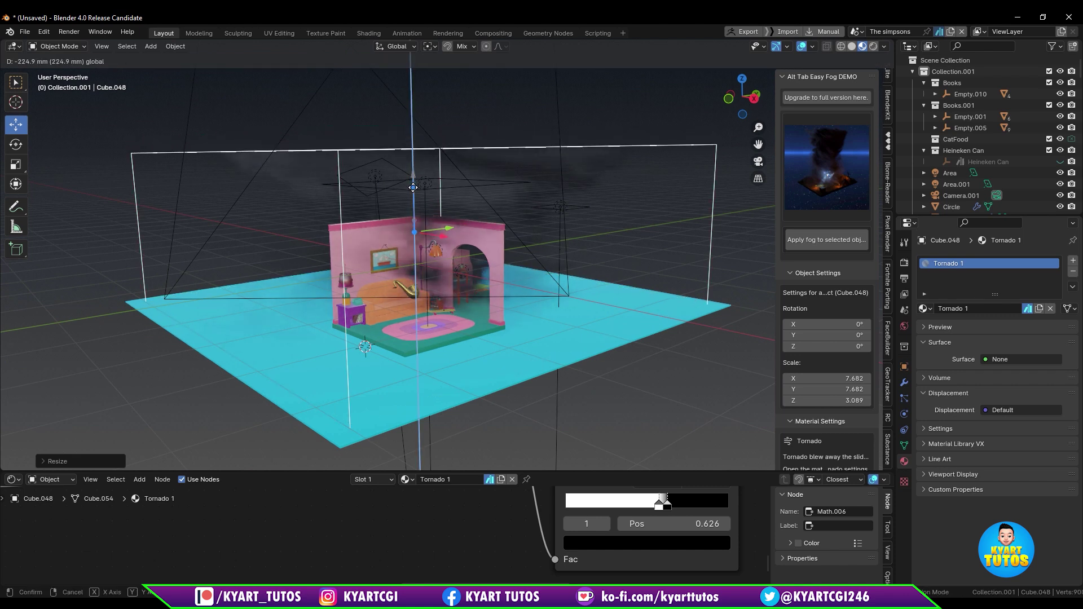
pyautogui.click(470, 282)
pyautogui.moveTo(470, 282); pyautogui.dragTo(386, 241, button='middle')
pyautogui.moveTo(372, 236); pyautogui.dragTo(432, 237)
# Switch the Shader Editor area to the Timeline and play the tornado animation, stopping at frame 112.
pyautogui.click(12, 480)
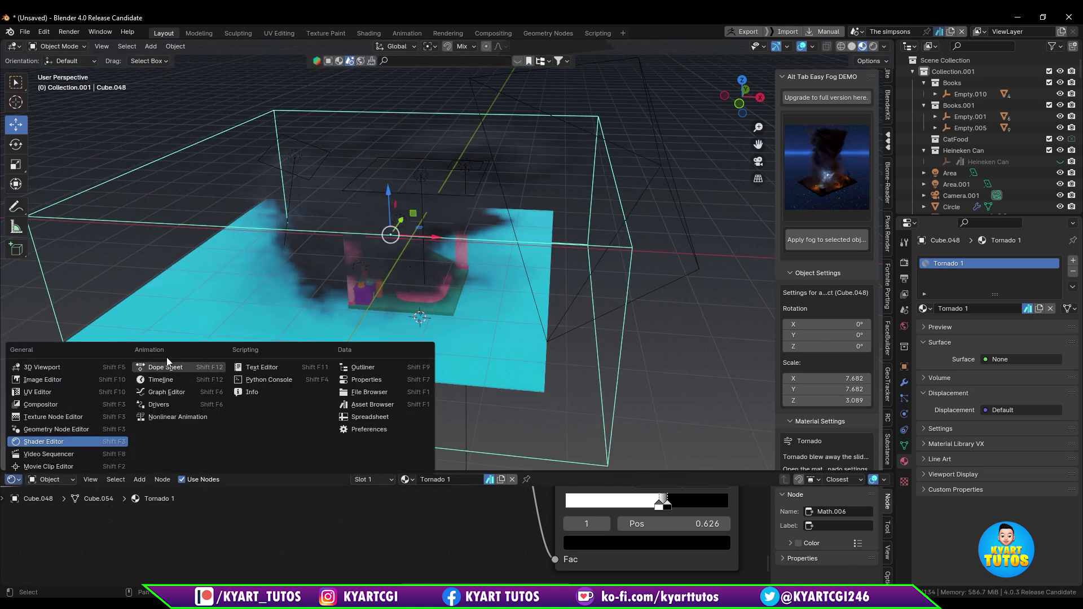
pyautogui.click(177, 381)
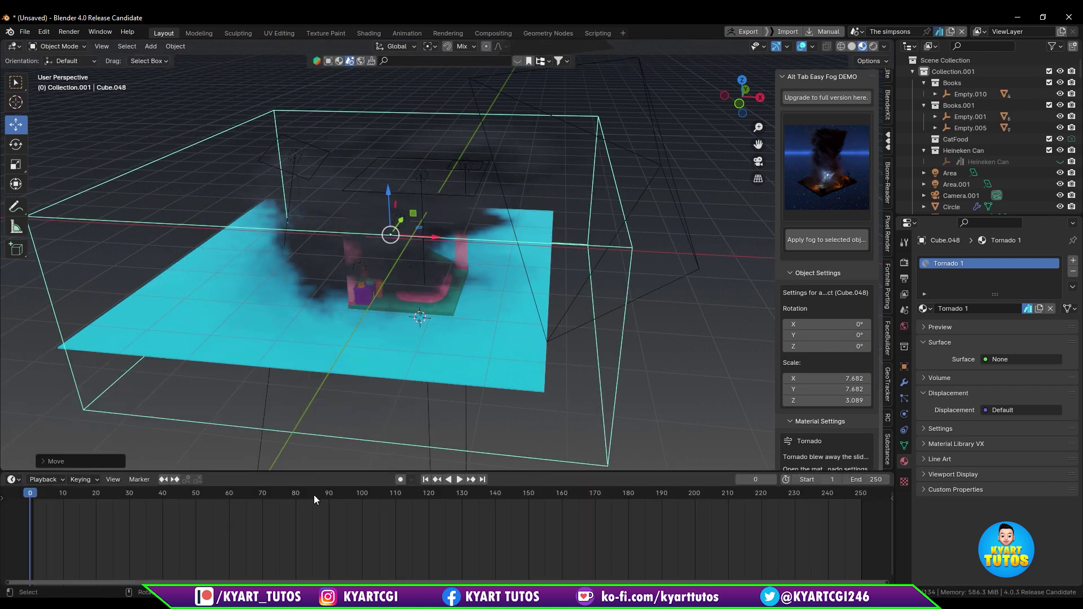
pyautogui.press('space')
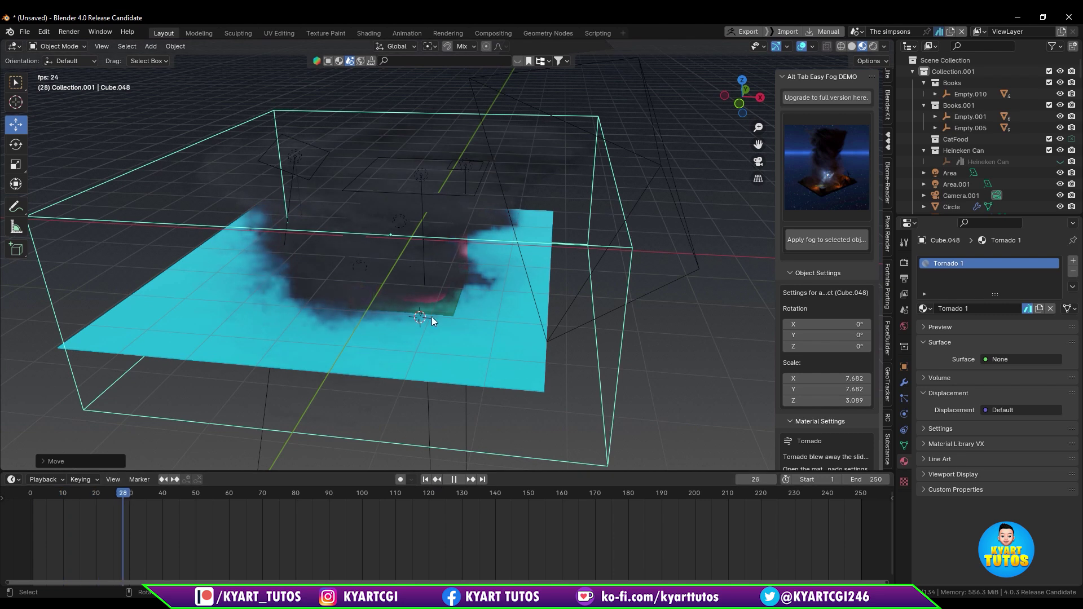
pyautogui.moveTo(417, 351); pyautogui.dragTo(354, 341, button='middle')
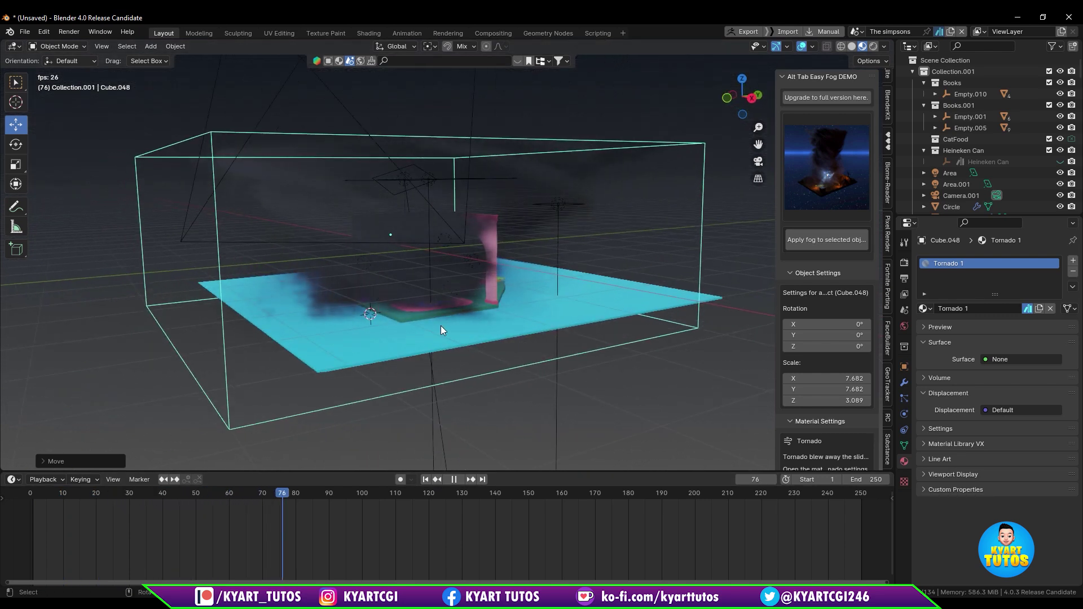
pyautogui.press('space')
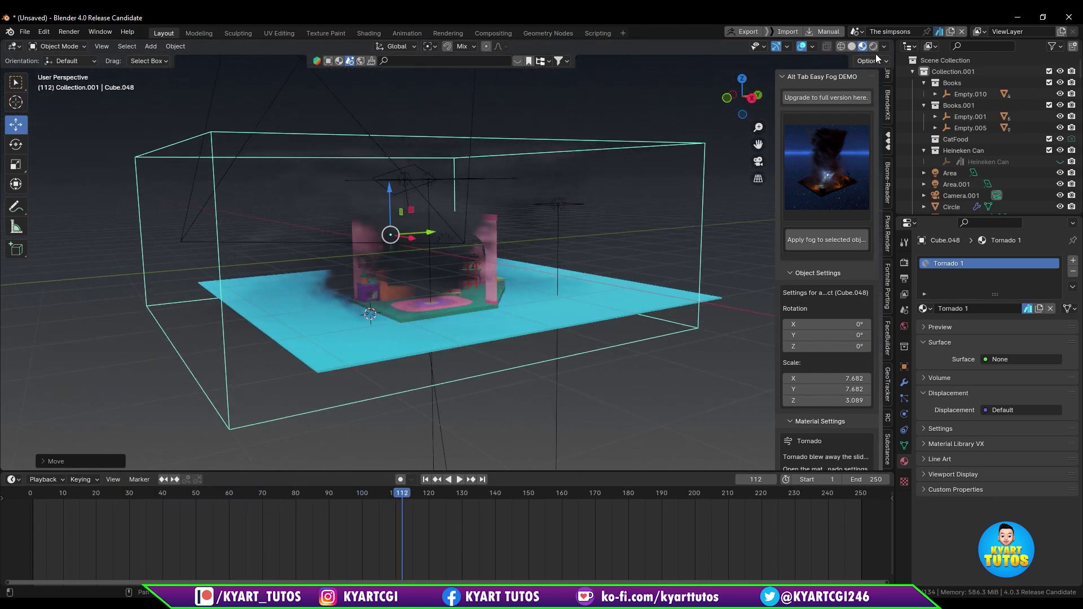
# Show the scene in rendered shading without overlays and play the tornado animation from several angles, stopping at frame 10.
pyautogui.click(873, 46)
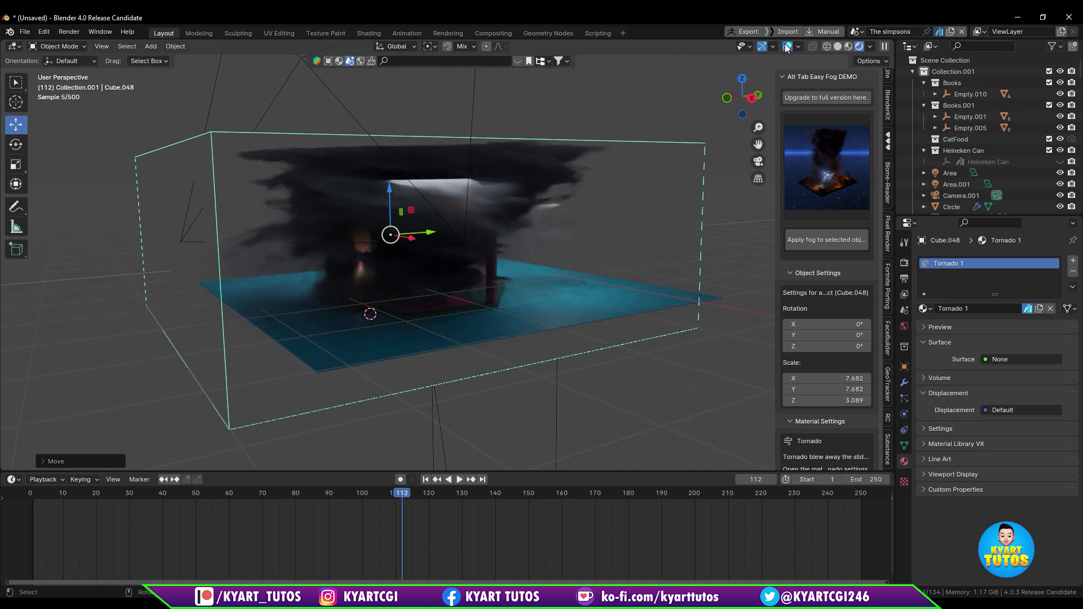
pyautogui.click(786, 46)
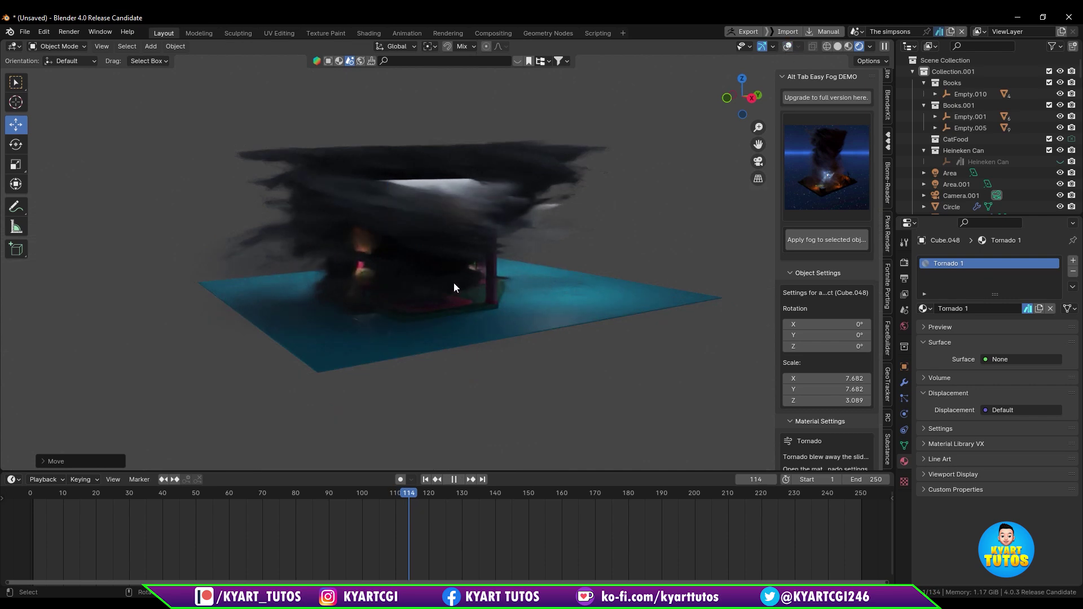
pyautogui.moveTo(454, 282); pyautogui.dragTo(543, 289, button='middle')
pyautogui.scroll(-1, 808, 392)
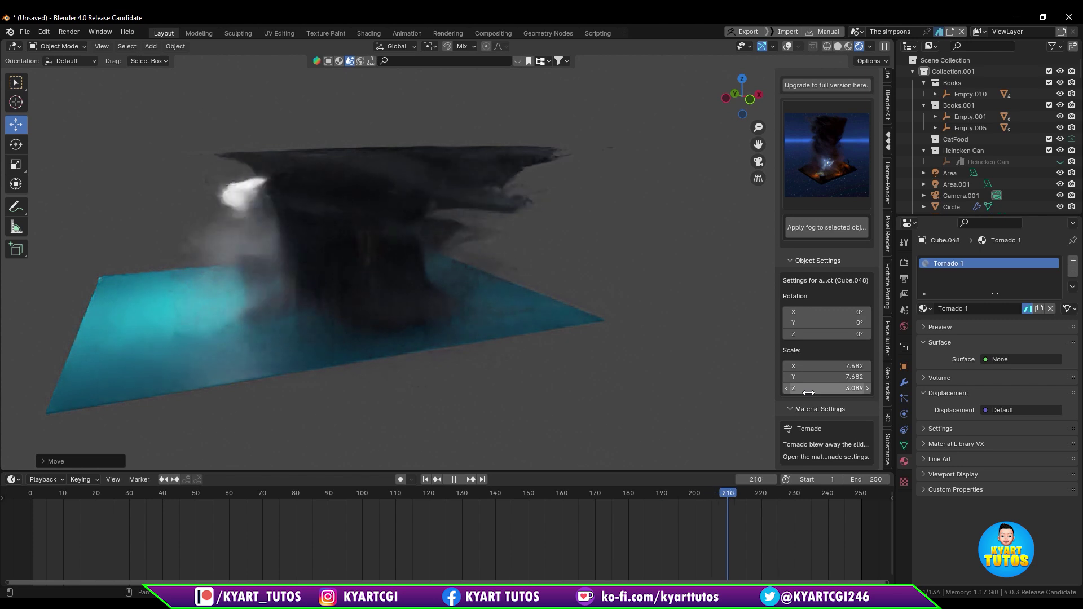
pyautogui.moveTo(681, 380); pyautogui.dragTo(517, 348, button='middle')
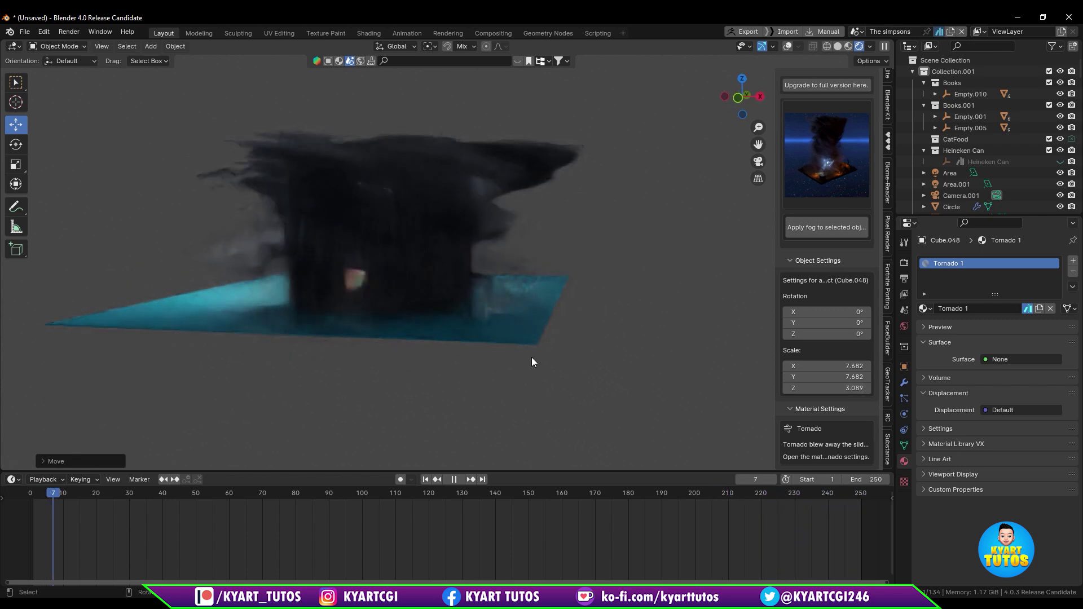
pyautogui.press('space')
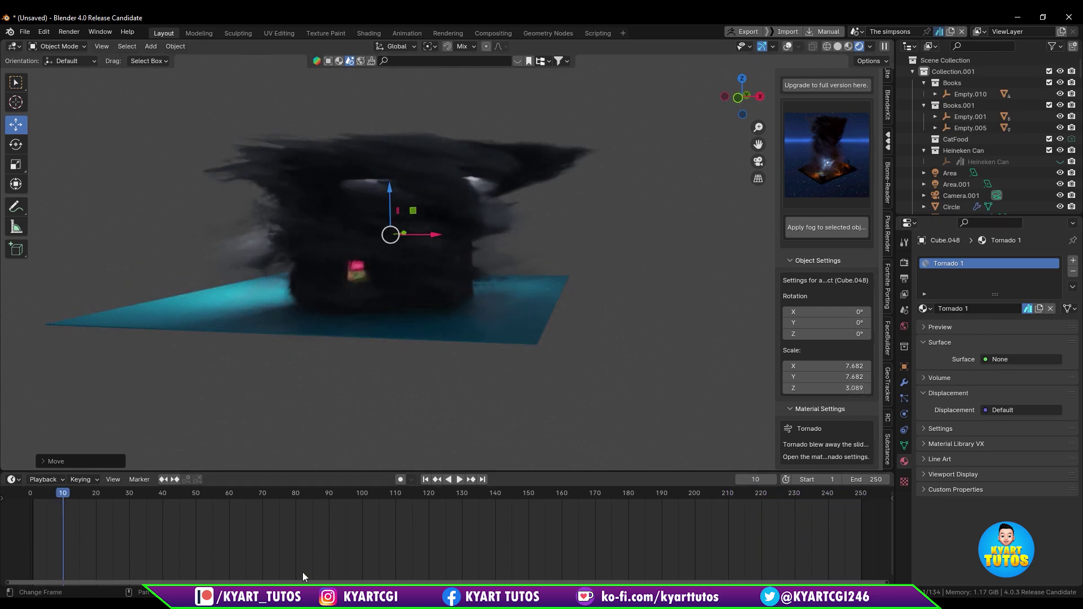
# Switch the Timeline area back to the Shader Editor, enlarge it and bring the tornado material's Principled Volume node into view.
pyautogui.click(12, 479)
pyautogui.click(34, 448)
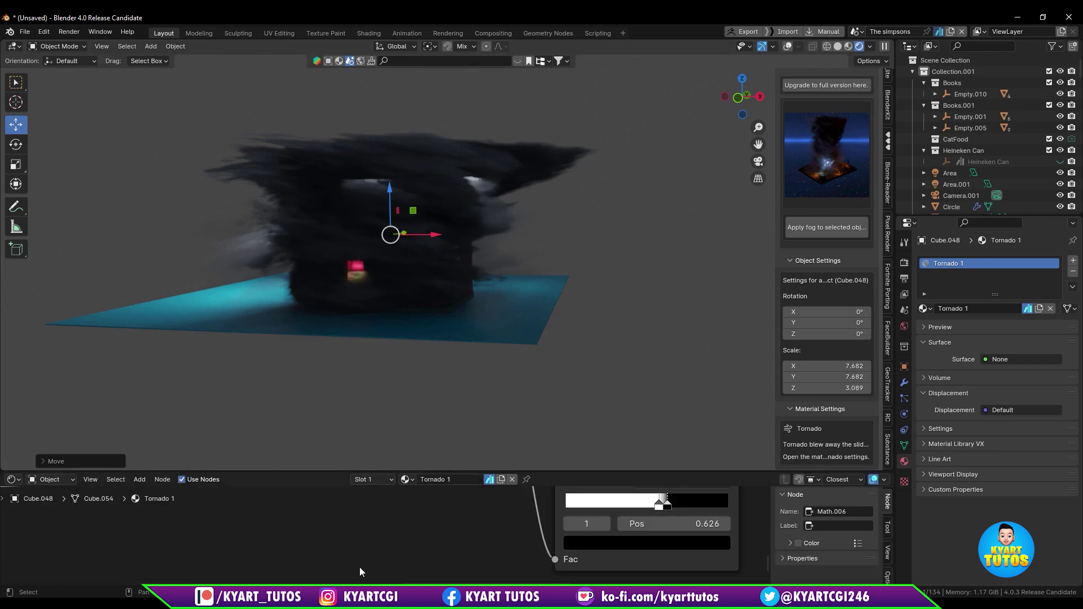
pyautogui.scroll(-5, 486, 524)
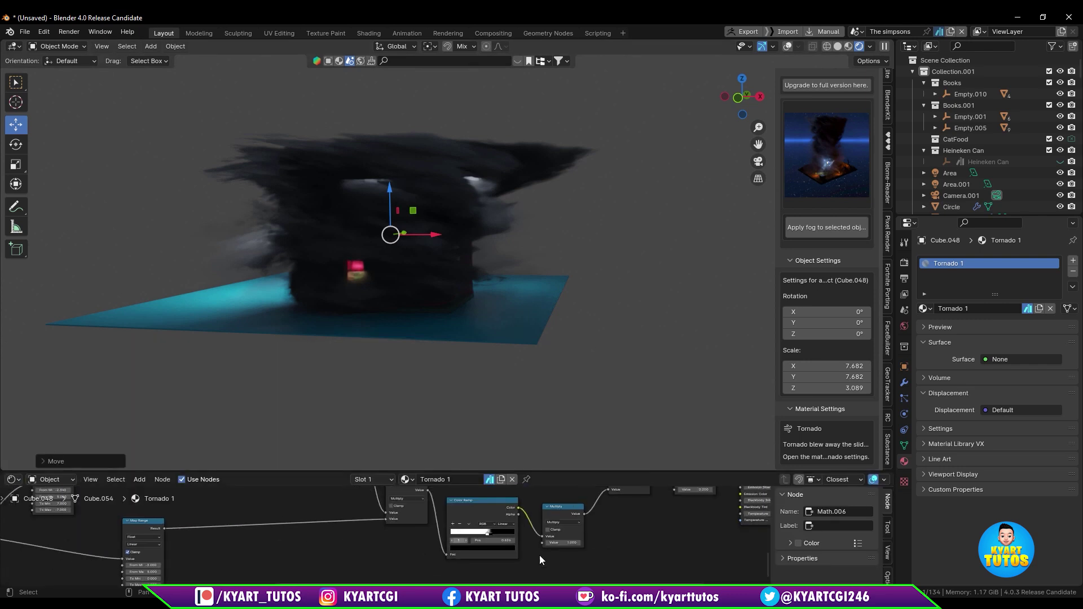
pyautogui.moveTo(659, 470); pyautogui.dragTo(659, 273)
pyautogui.moveTo(671, 421); pyautogui.dragTo(481, 529, button='middle')
pyautogui.scroll(4, 620, 449)
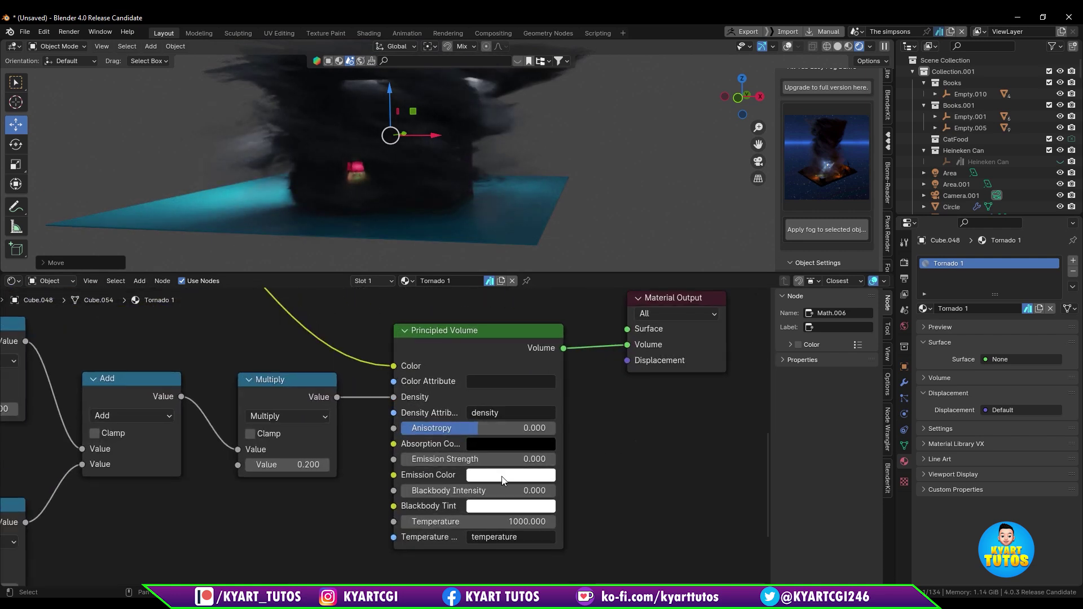
# Move the white stop to position 0.486 on the Color Ramp feeding the 40.000 Multiply node in the Tornado 1 material.
pyautogui.moveTo(296, 529); pyautogui.dragTo(717, 480, button='middle')
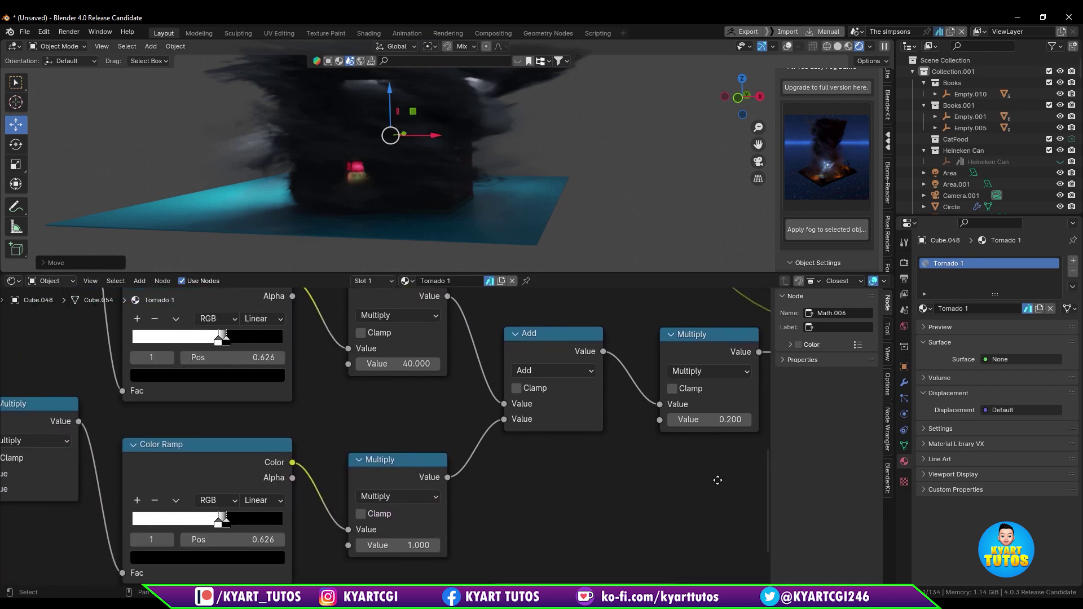
pyautogui.moveTo(182, 334); pyautogui.dragTo(421, 434, button='middle')
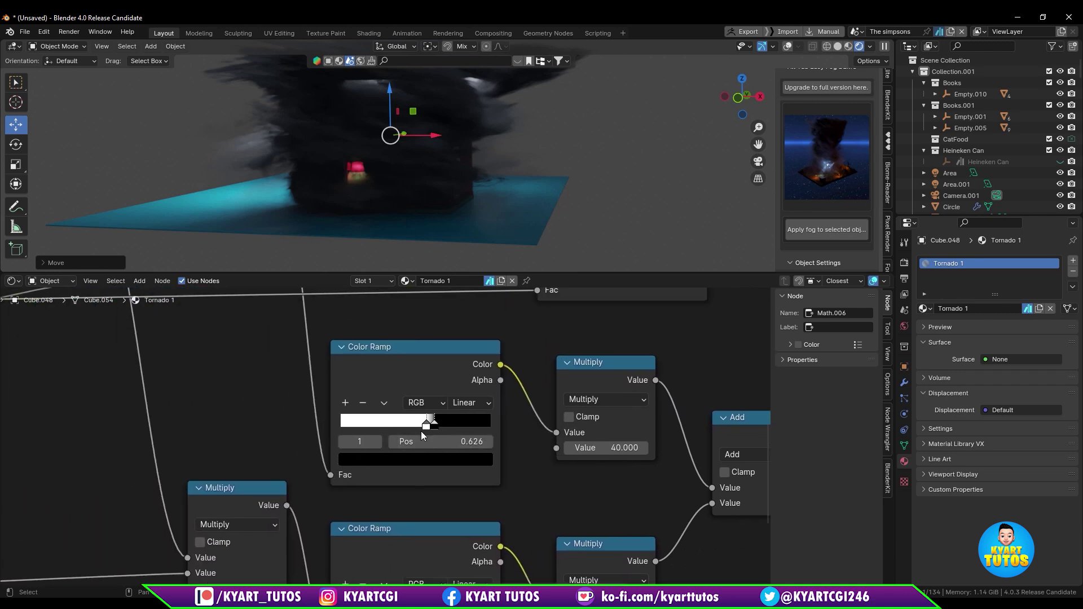
pyautogui.moveTo(428, 429); pyautogui.dragTo(414, 430)
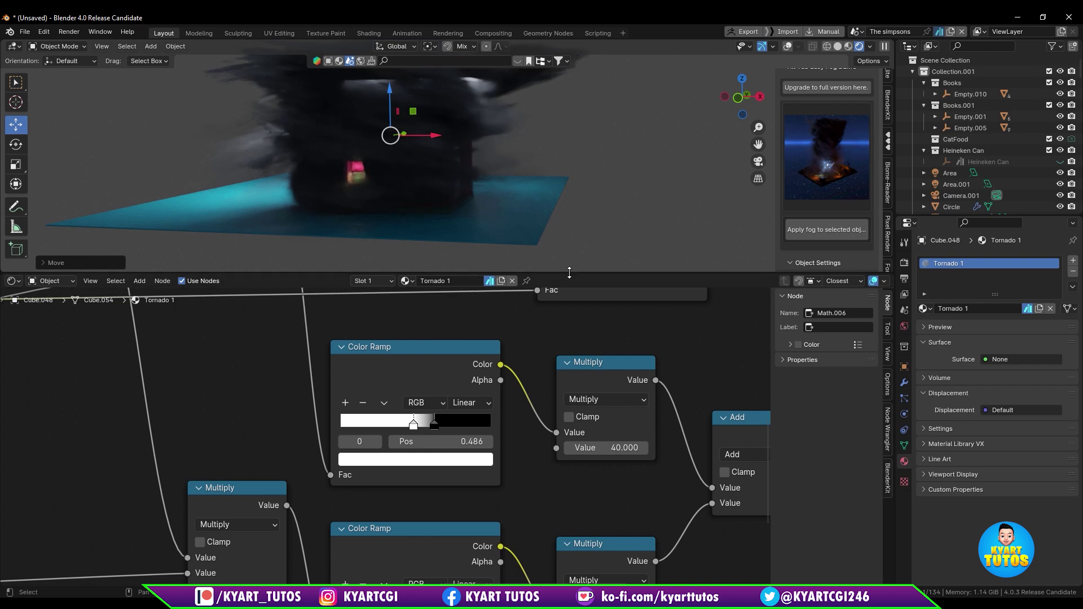
pyautogui.moveTo(606, 242)
pyautogui.mouseDown(button='middle')
pyautogui.moveTo(615, 269)
pyautogui.moveTo(663, 232)
pyautogui.moveTo(664, 215)
pyautogui.moveTo(679, 264)
pyautogui.moveTo(530, 198)
pyautogui.moveTo(592, 217)
pyautogui.moveTo(614, 253)
pyautogui.moveTo(600, 250)
pyautogui.mouseUp(button='middle')
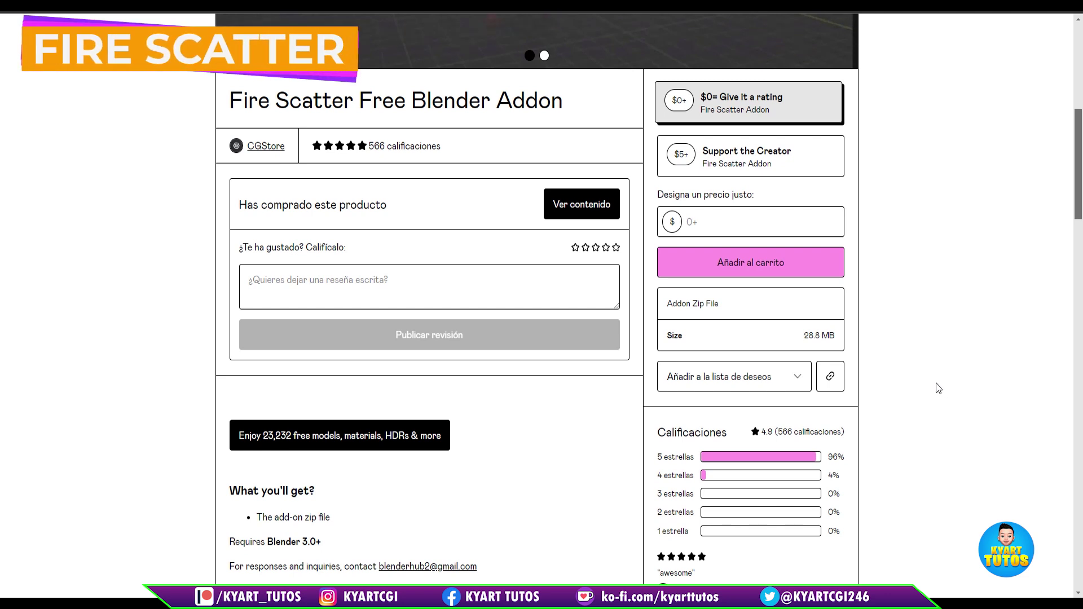
# Look through the Fire Scatter Free Blender Addon product page in the browser.
pyautogui.scroll(-2, 918, 331)
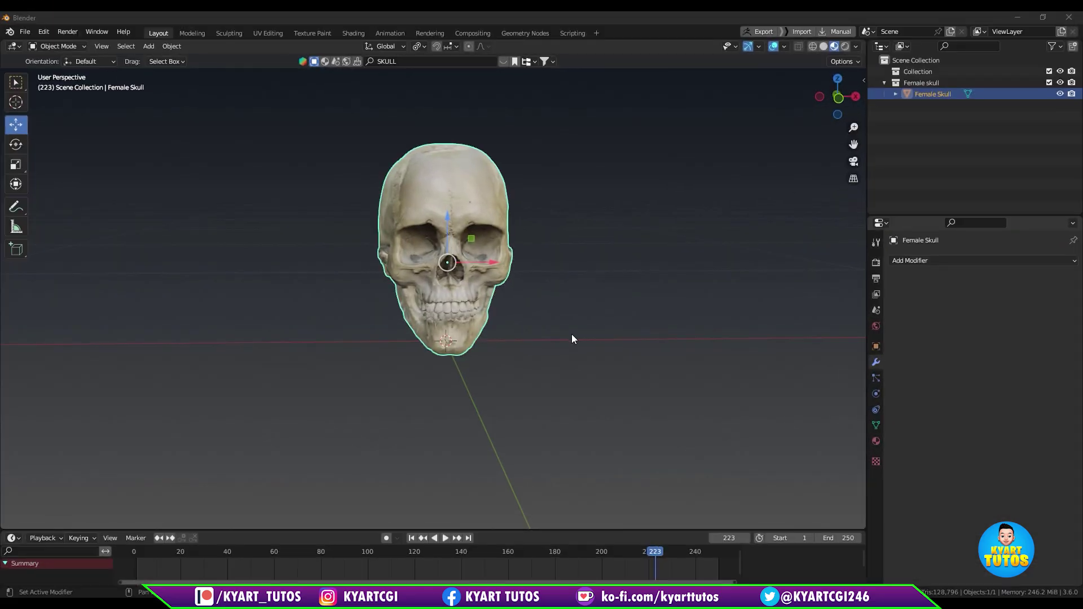
# In Blender, open the fire scatter settings and scatter fire on the Female Skull object.
pyautogui.moveTo(570, 336); pyautogui.dragTo(592, 366, button='middle')
pyautogui.scroll(1, 568, 321)
pyautogui.scroll(-1, 569, 322)
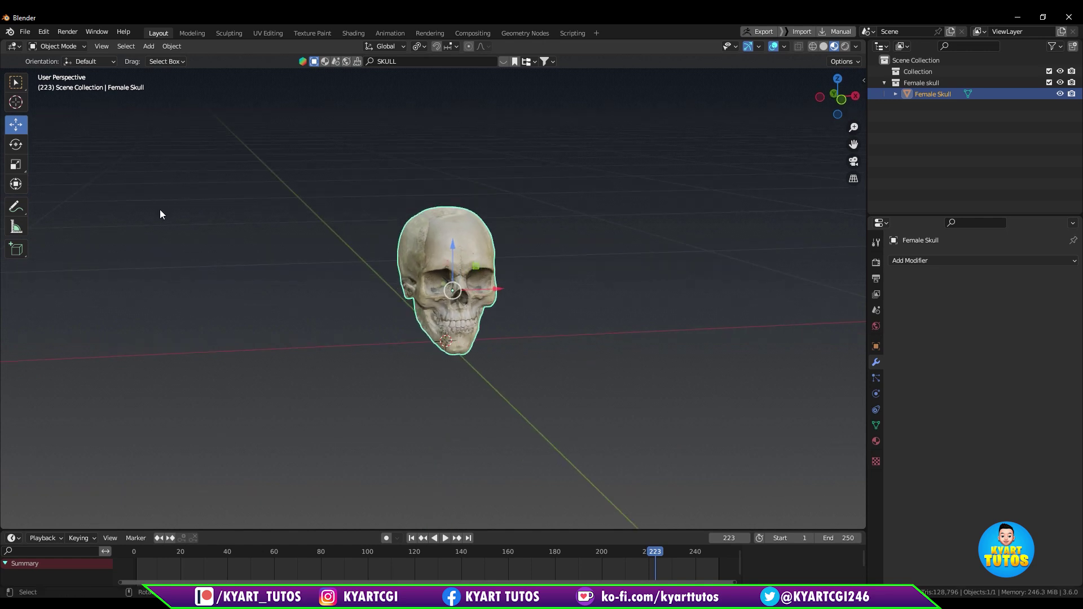
pyautogui.press('n')
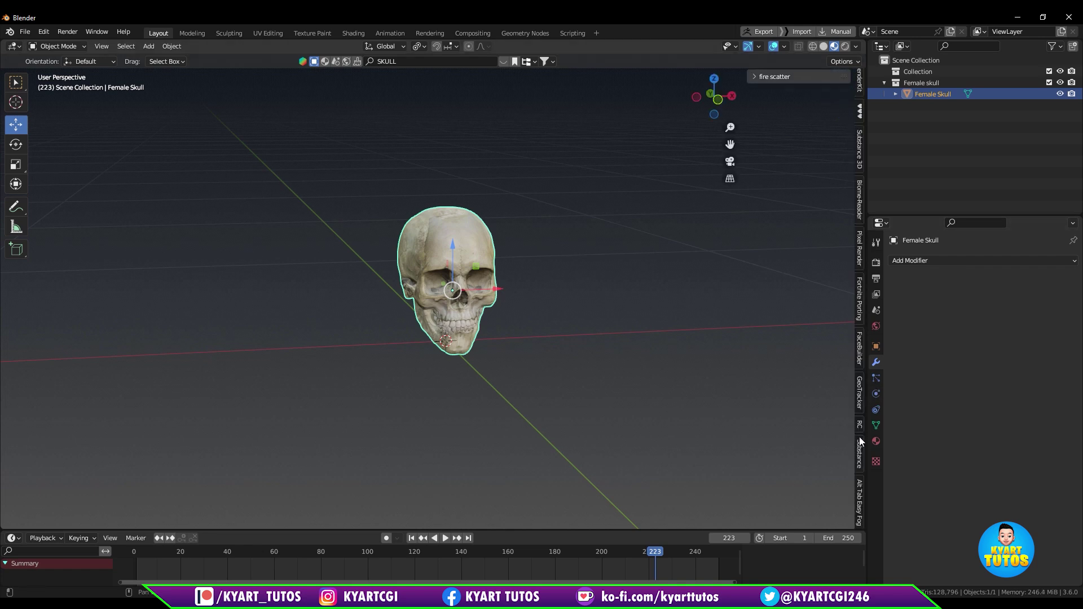
pyautogui.scroll(-3, 861, 473)
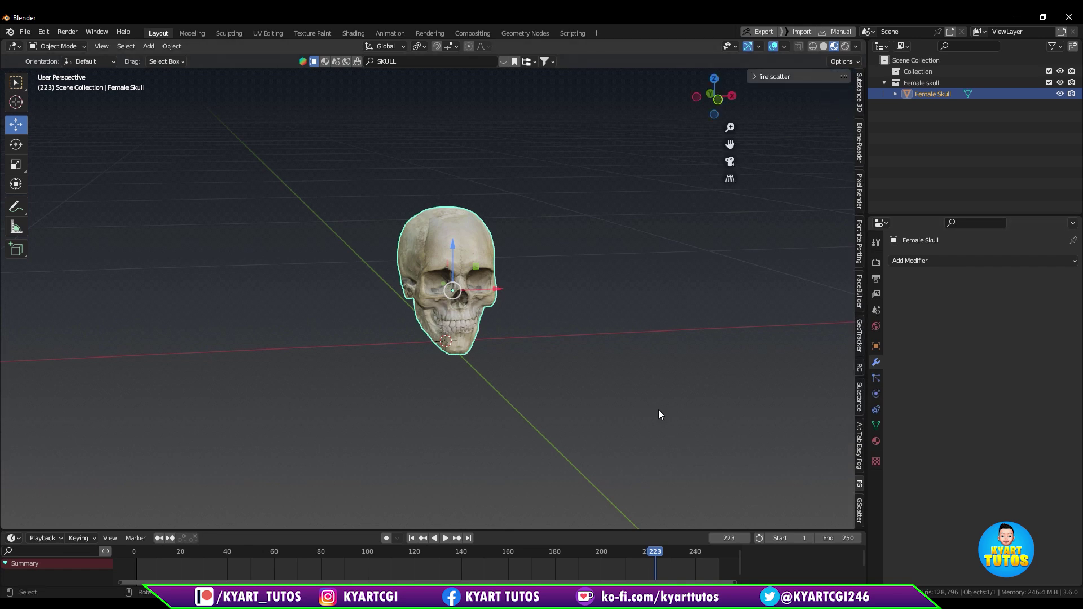
pyautogui.click(771, 77)
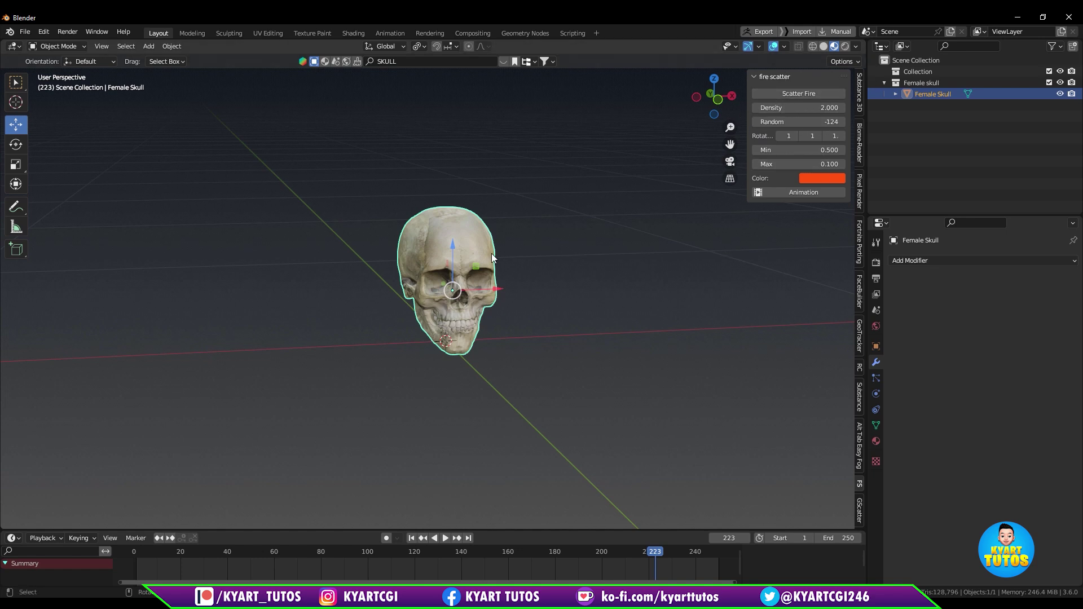
pyautogui.click(825, 93)
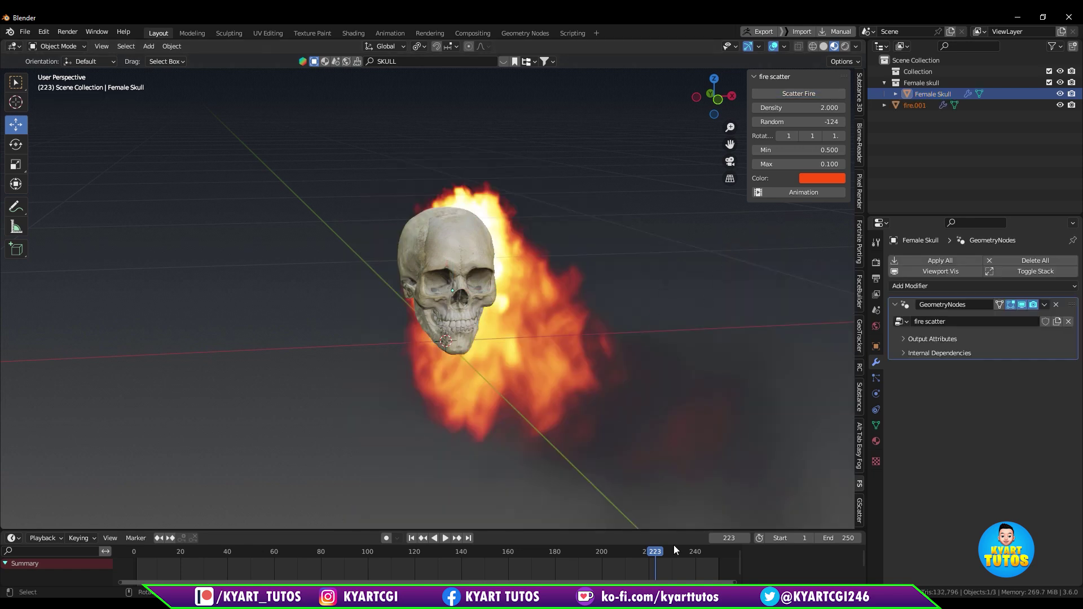
# Play the skull's fire animation, stopping at frame 40, and view it from a slightly different angle.
pyautogui.press('space')
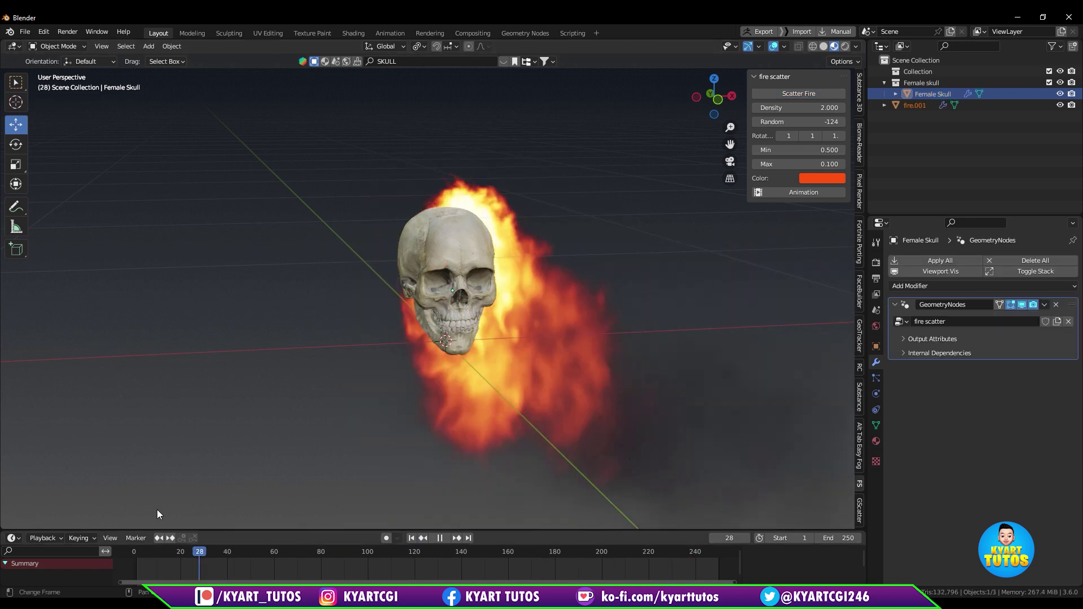
pyautogui.press('space')
pyautogui.moveTo(712, 277); pyautogui.dragTo(761, 275, button='middle')
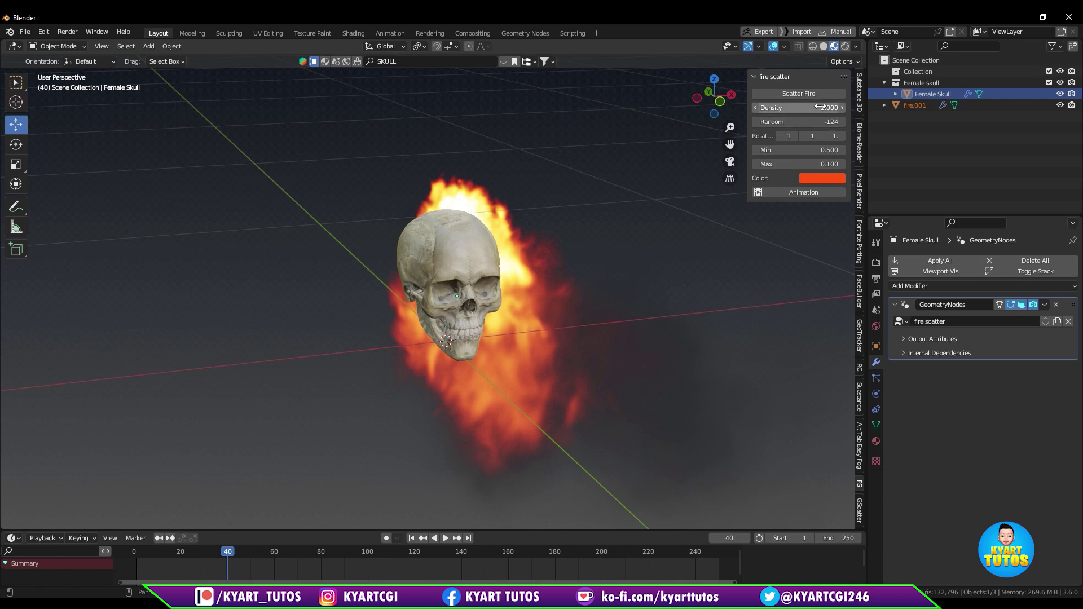
# Set the fire scatter density to 5 and the random value to -122, and preview the animation around the skull.
pyautogui.click(819, 107)
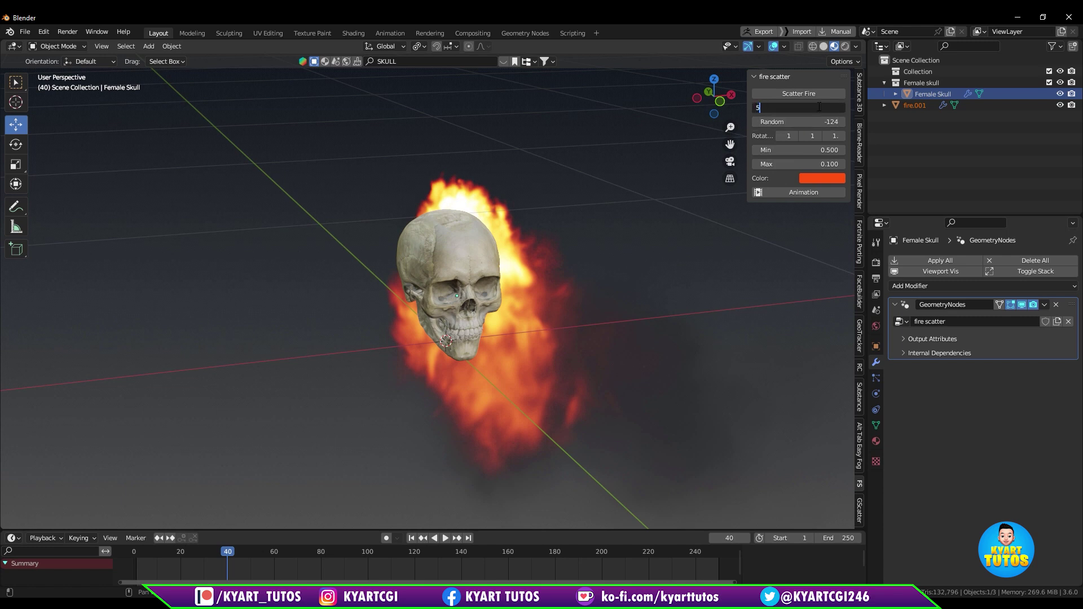
pyautogui.write('5')
pyautogui.press('Return')
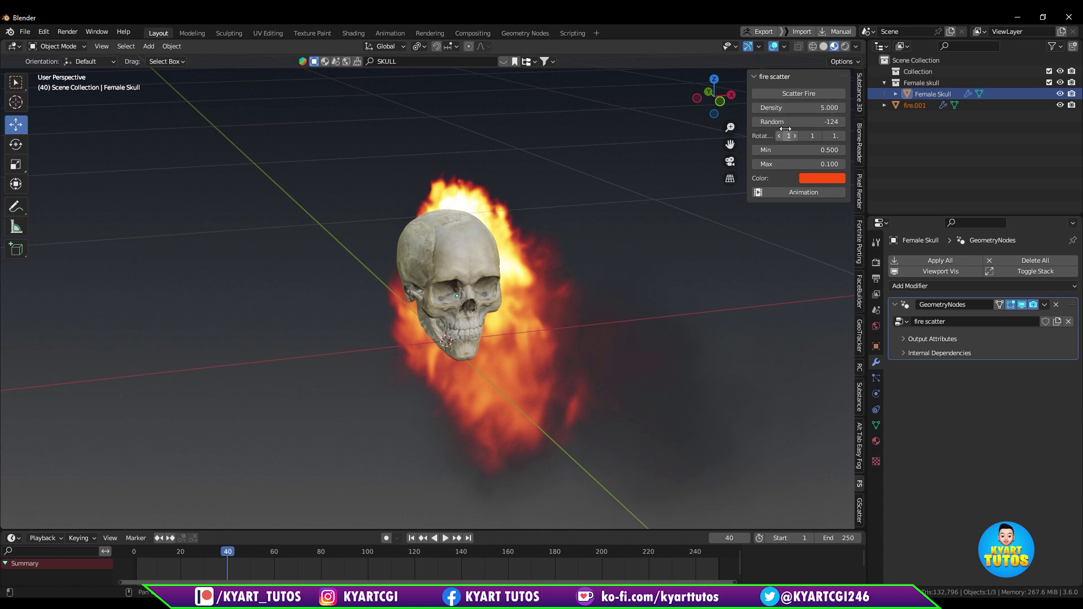
pyautogui.click(842, 122)
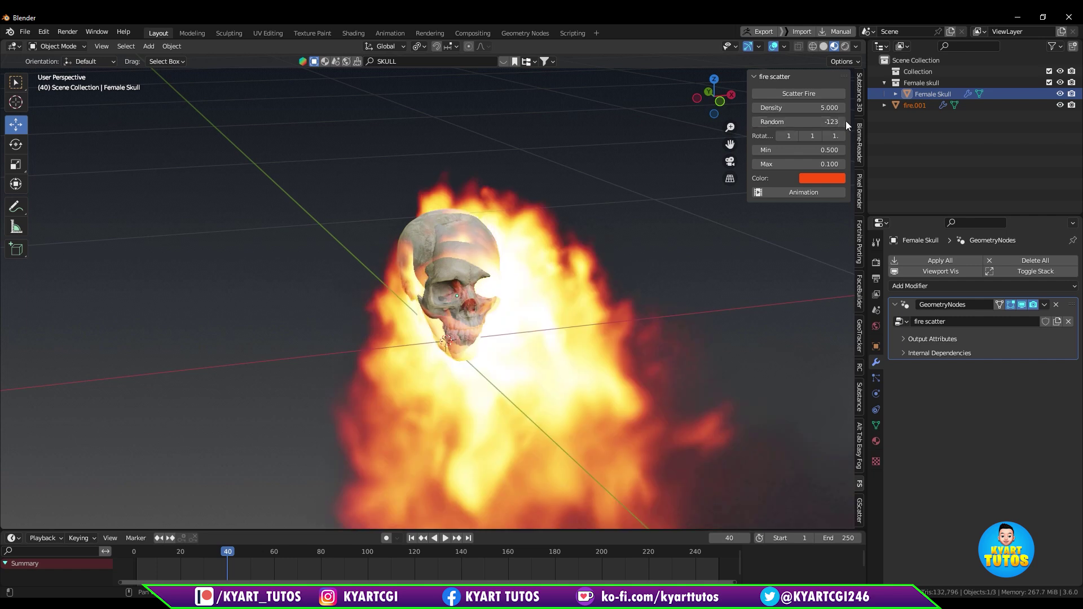
pyautogui.click(842, 122)
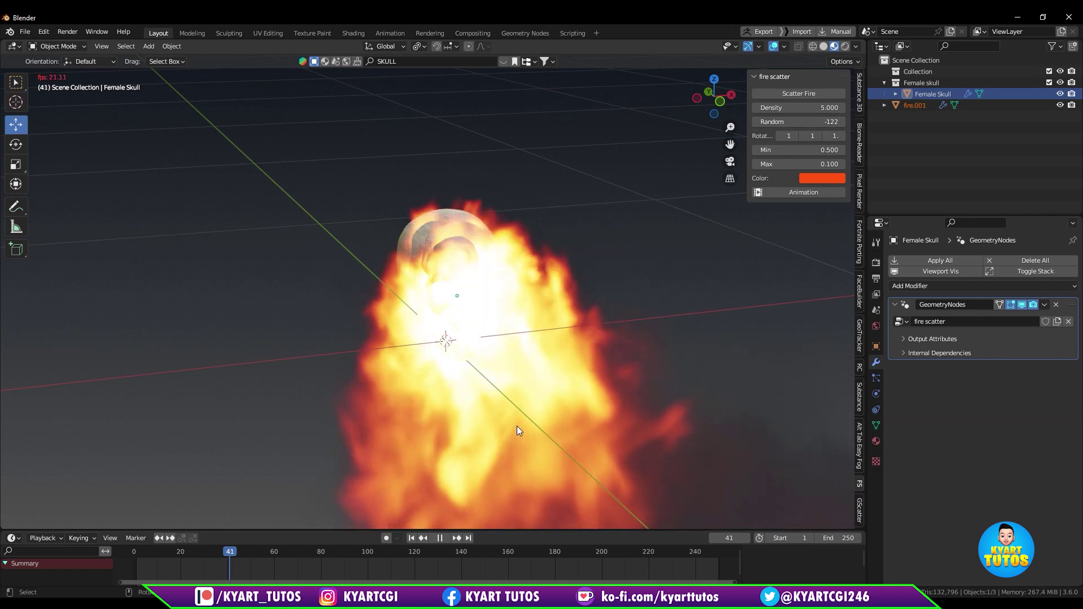
pyautogui.moveTo(517, 426); pyautogui.dragTo(468, 287, button='middle')
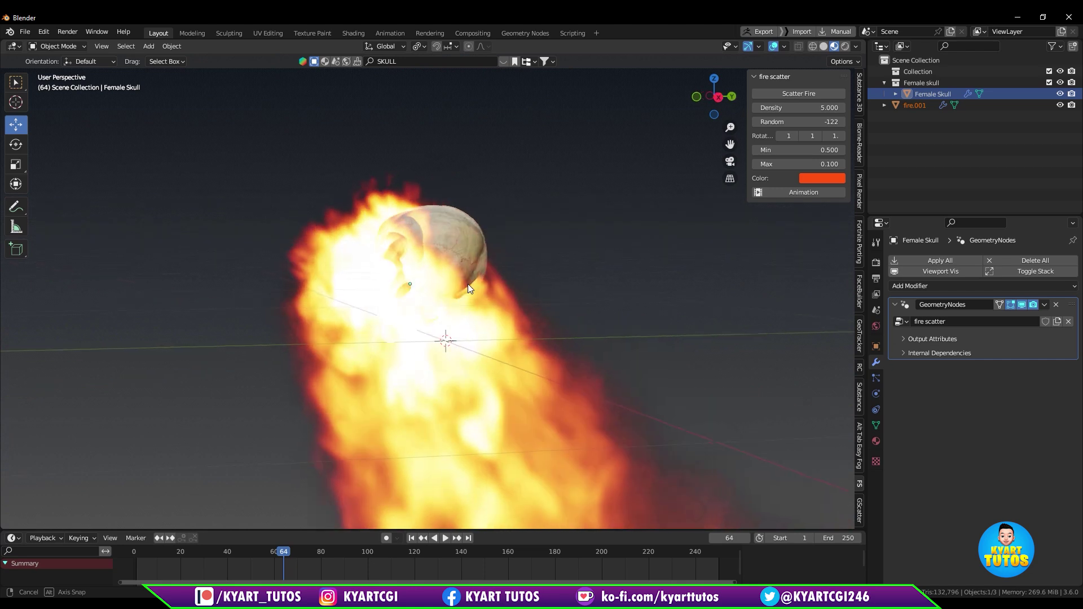
# Try a fire scatter density of 1, then set the density to 4.
pyautogui.click(830, 110)
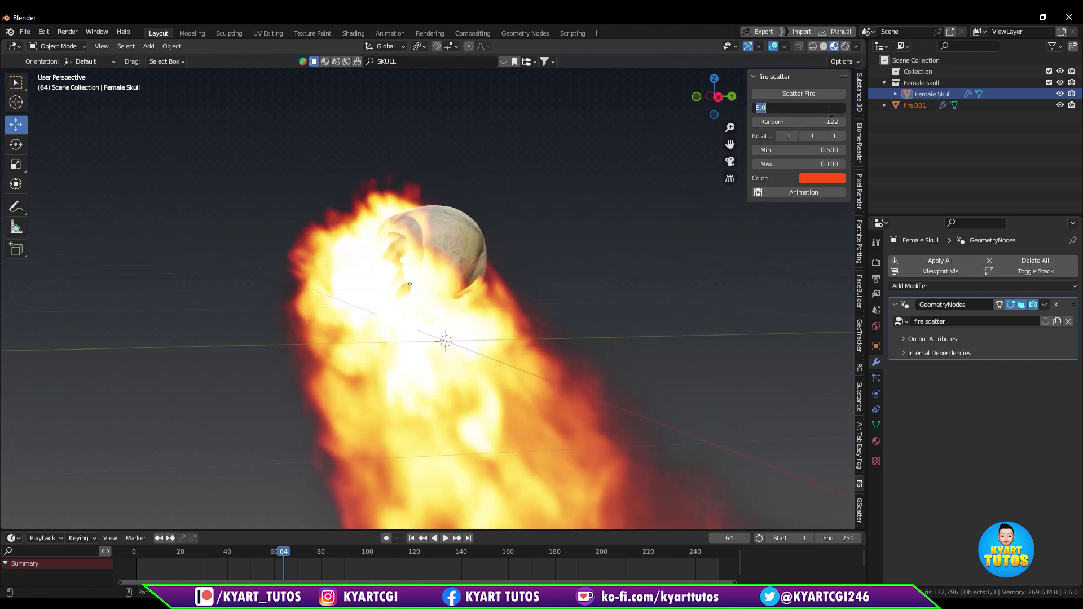
pyautogui.write('1')
pyautogui.press('Return')
pyautogui.click(830, 111)
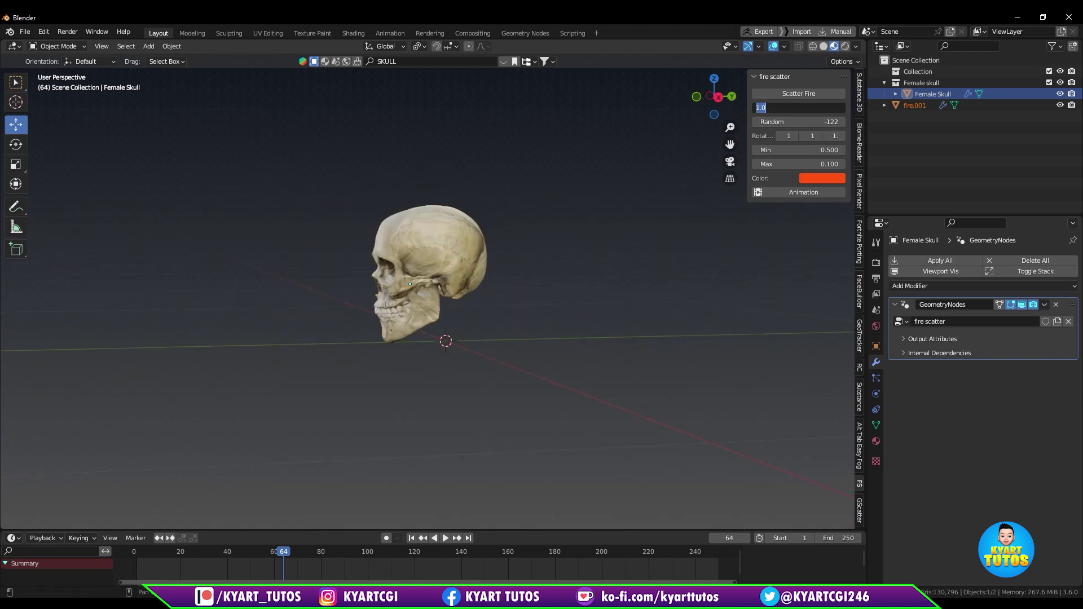
pyautogui.press('Return')
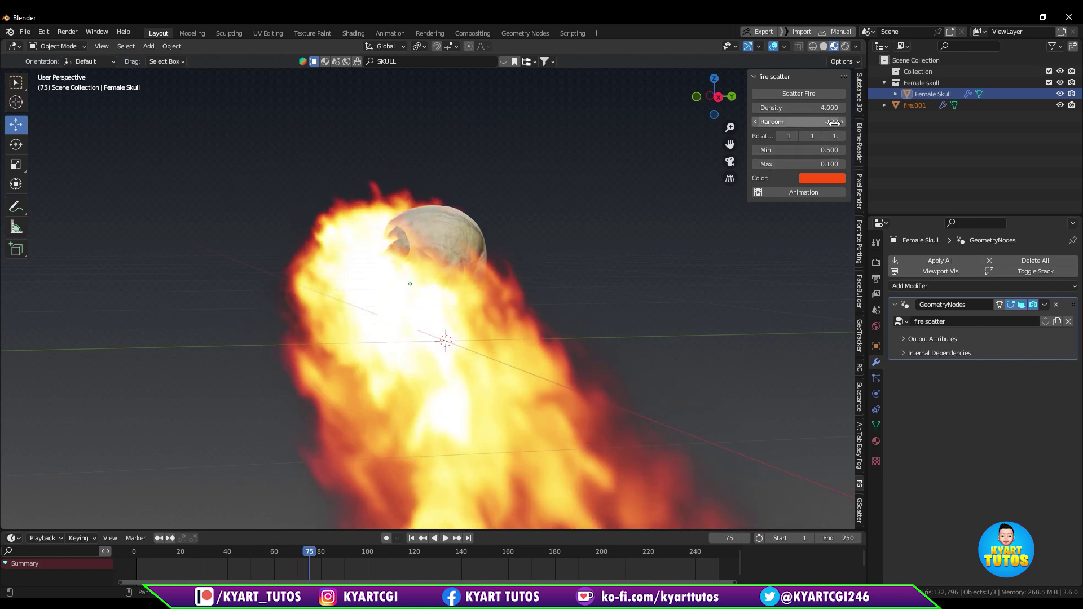
# Lower the fire scatter's random value to -126 and view the skull from the front.
pyautogui.click(754, 122)
pyautogui.click(755, 122)
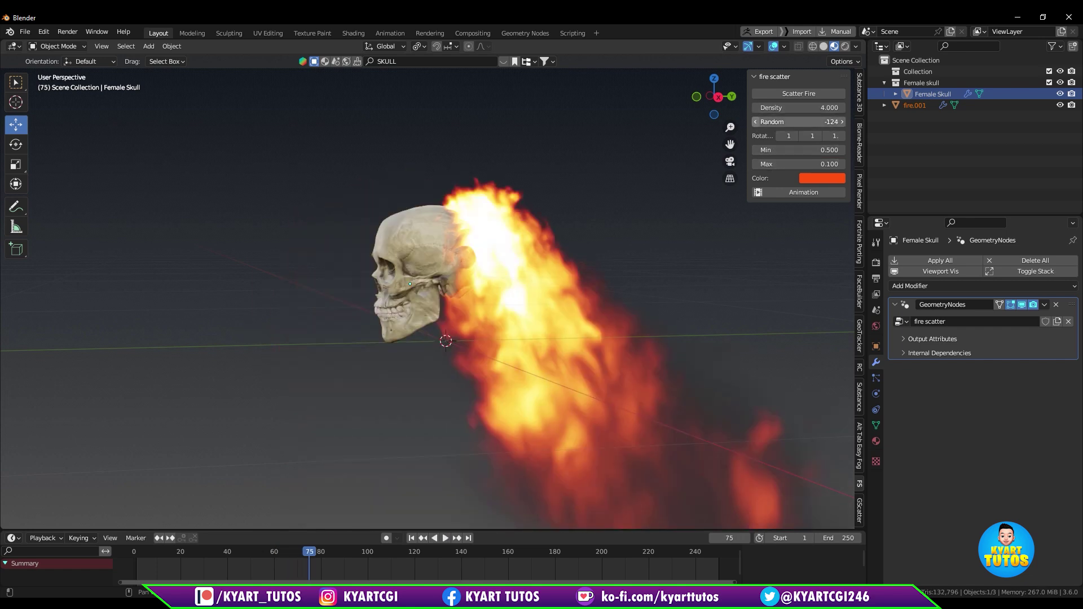
pyautogui.click(754, 122)
pyautogui.click(754, 122)
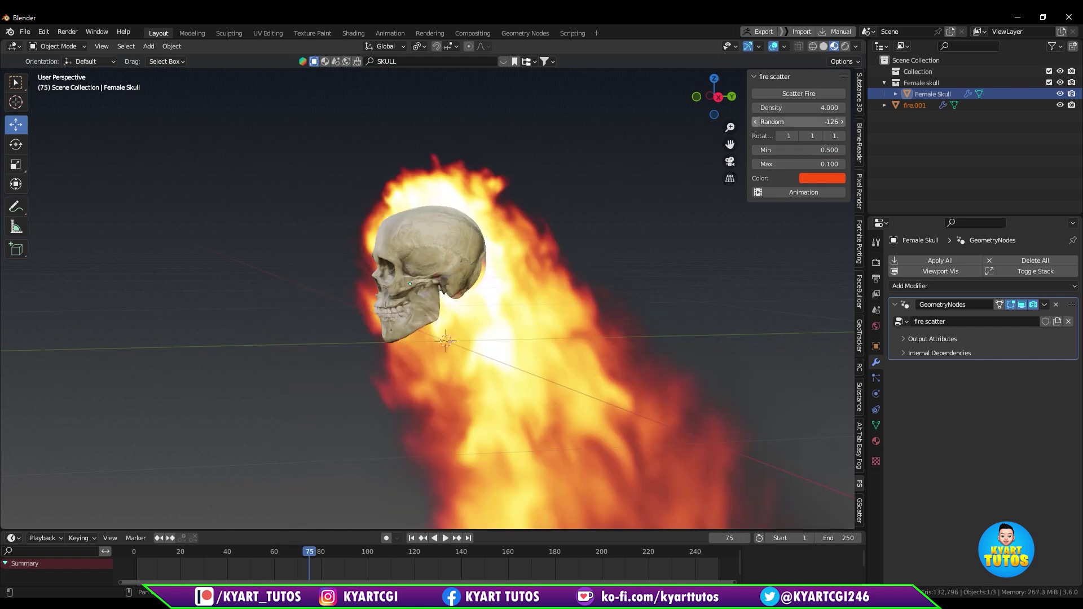
pyautogui.moveTo(542, 256); pyautogui.dragTo(660, 256, button='middle')
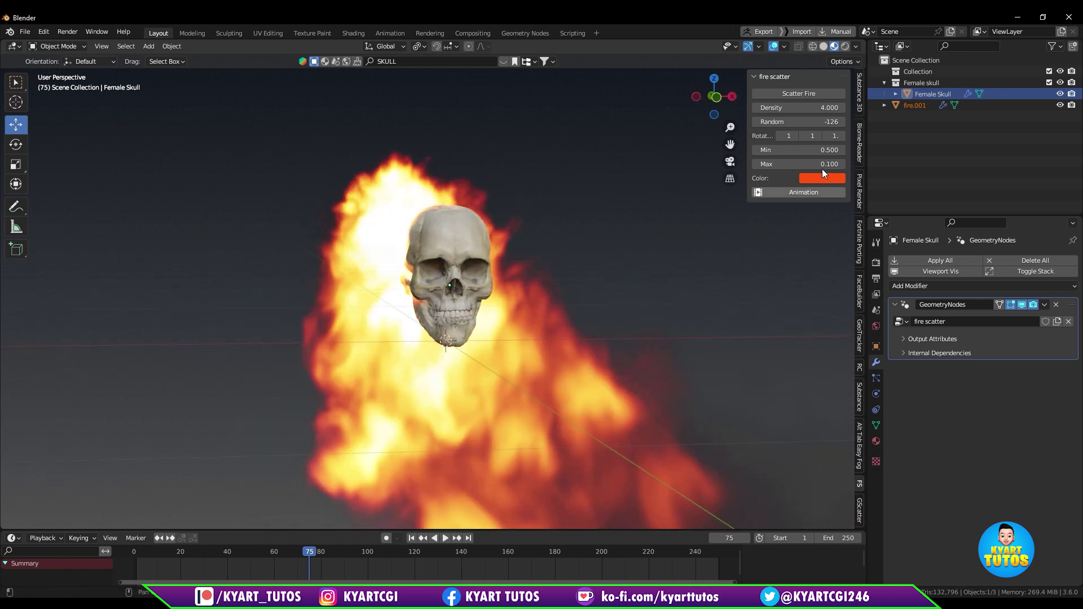
# Raise the fire scatter's minimum value to 0.700 and play the animation, stopping at frame 100.
pyautogui.click(842, 150)
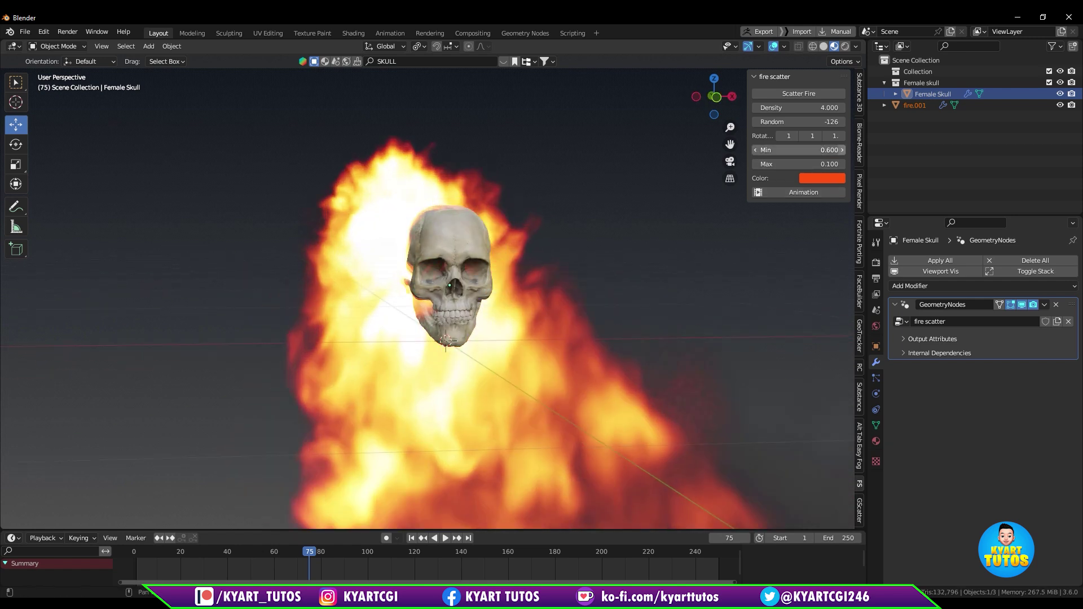
pyautogui.click(842, 150)
pyautogui.press('space')
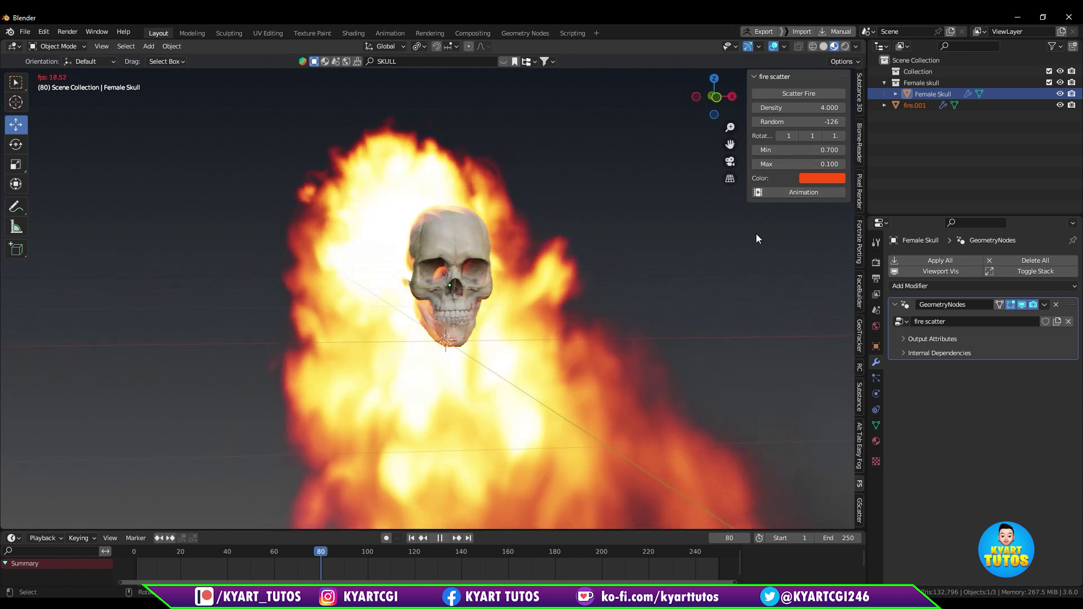
pyautogui.press('space')
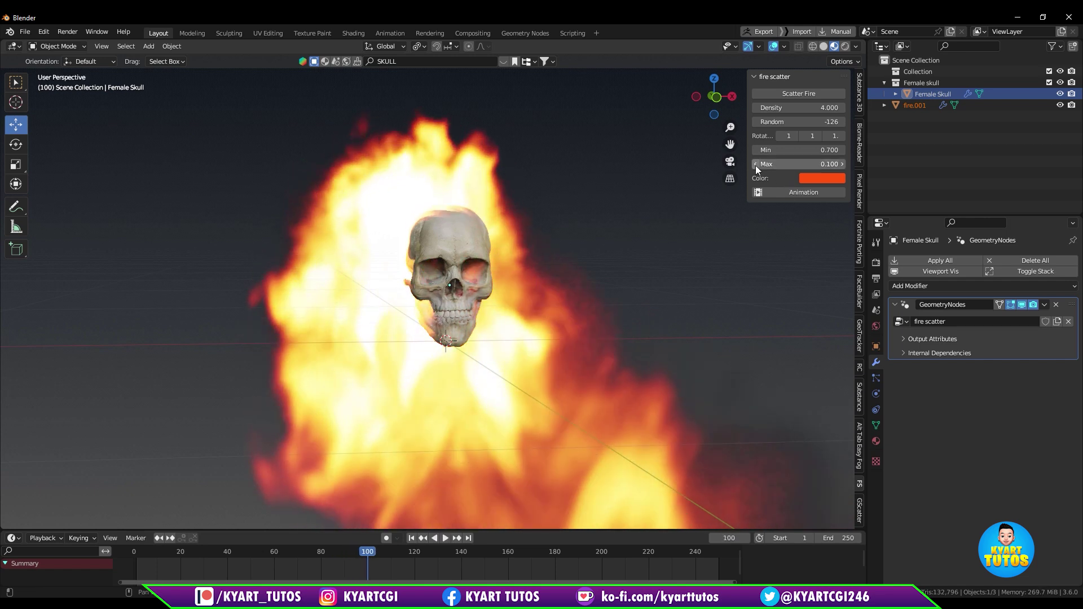
# Lower the fire scatter's maximum value to -0.200.
pyautogui.click(756, 168)
pyautogui.click(756, 167)
pyautogui.click(756, 167)
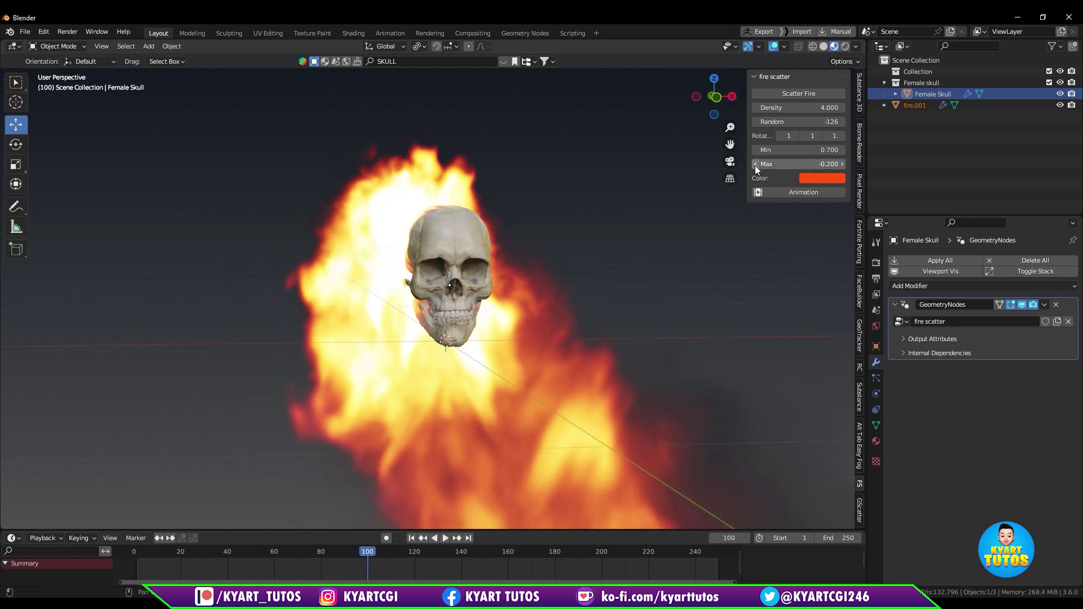
# Lower the fire scatter's maximum value to -0.300 and play the animation, stopping at frame 126.
pyautogui.click(756, 167)
pyautogui.press('space')
pyautogui.press('space')
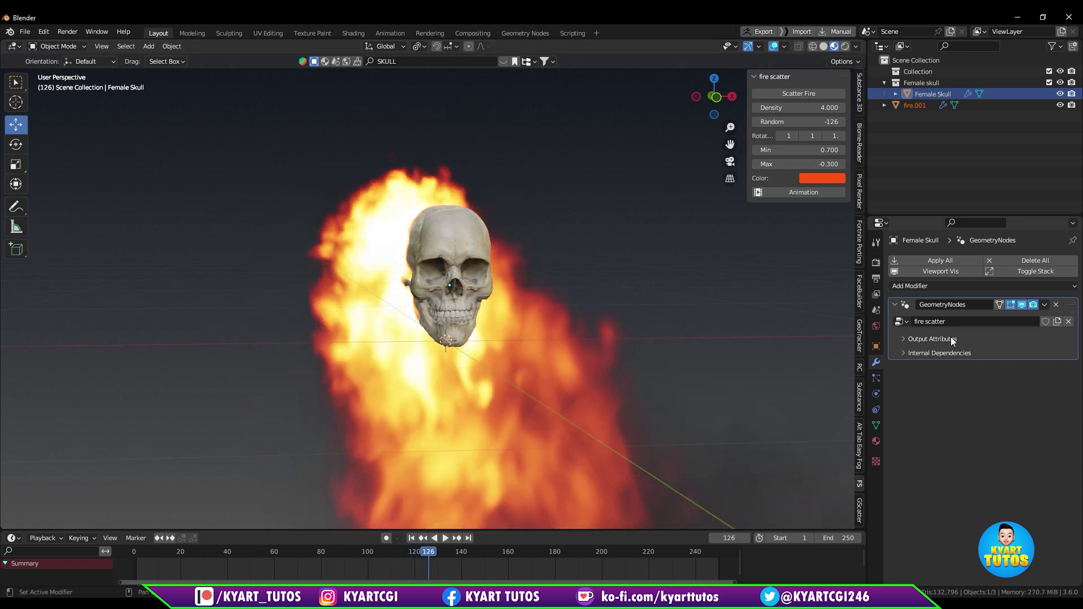
# Examine the skull's fire scatter node tree and its output attributes in the Geometry Nodes workspace, and return to the Layout workspace.
pyautogui.click(901, 321)
pyautogui.click(525, 34)
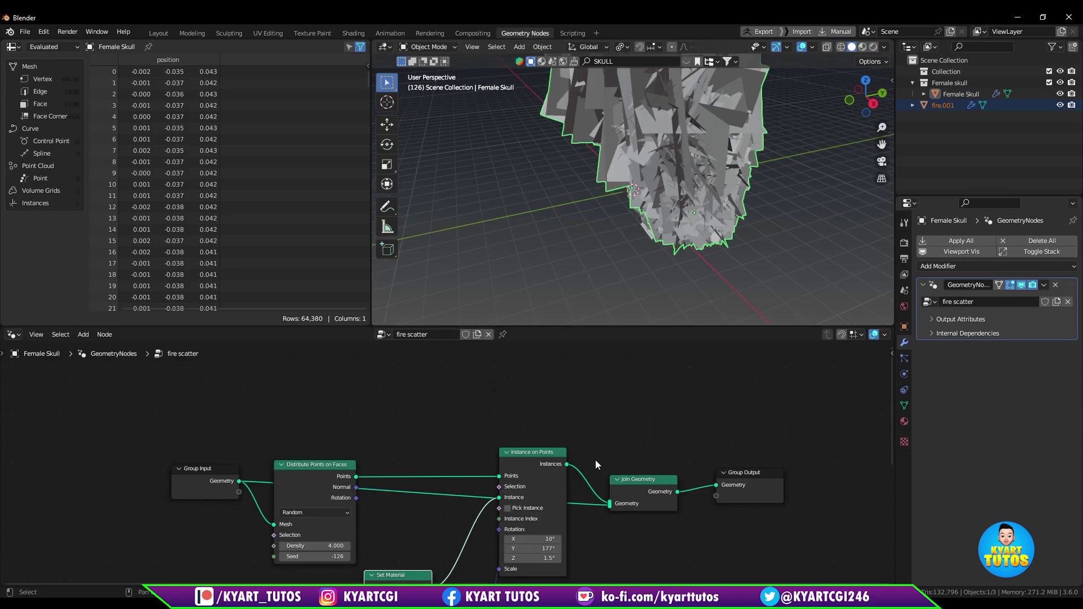
pyautogui.moveTo(635, 441); pyautogui.dragTo(610, 430, button='middle')
pyautogui.scroll(-4, 526, 476)
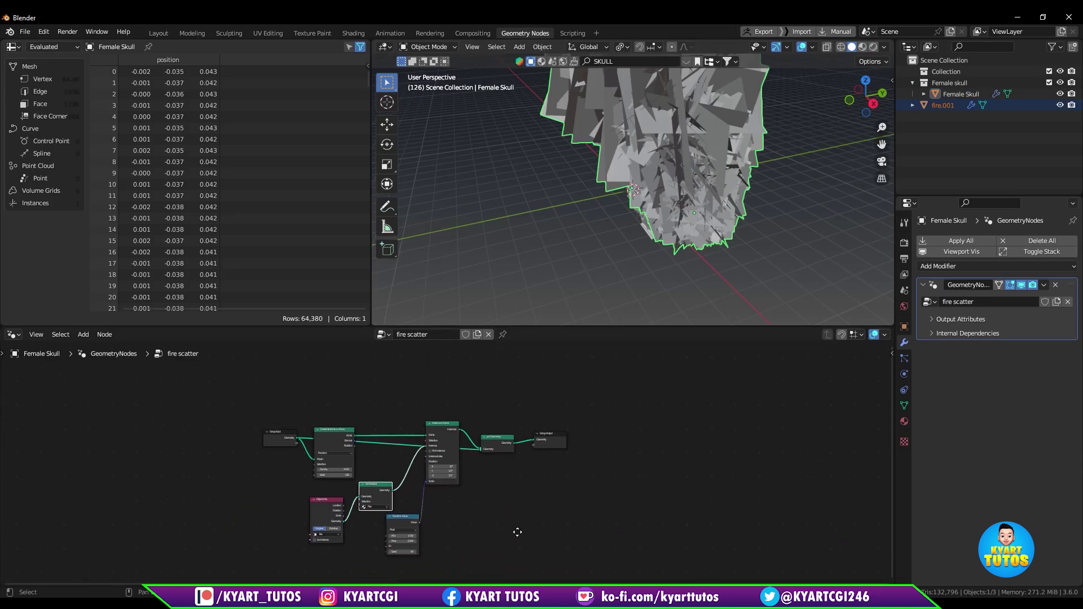
pyautogui.scroll(5, 668, 428)
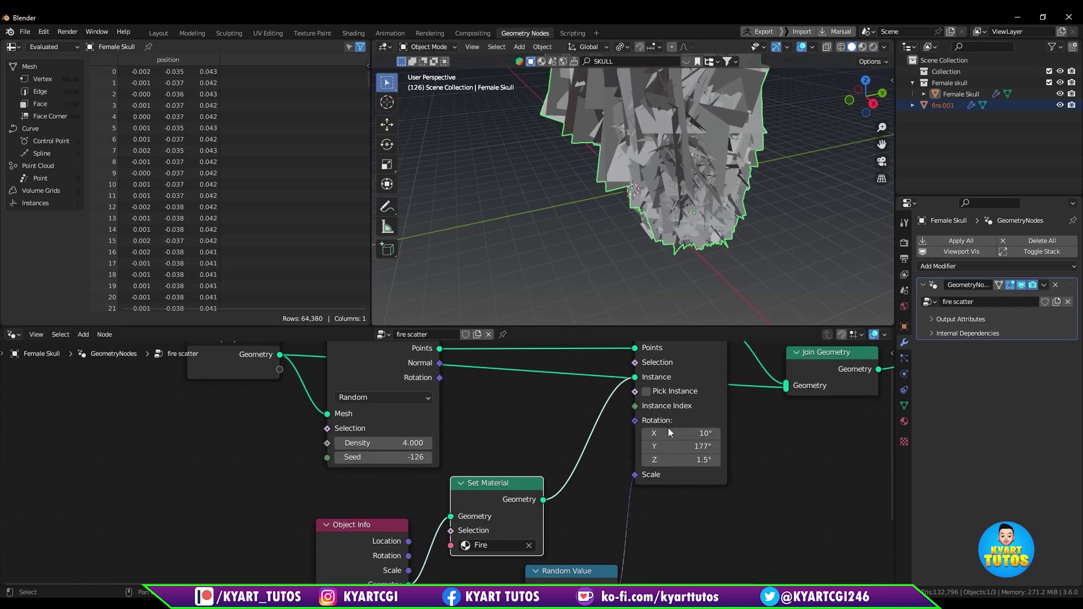
pyautogui.moveTo(599, 485); pyautogui.dragTo(424, 554, button='middle')
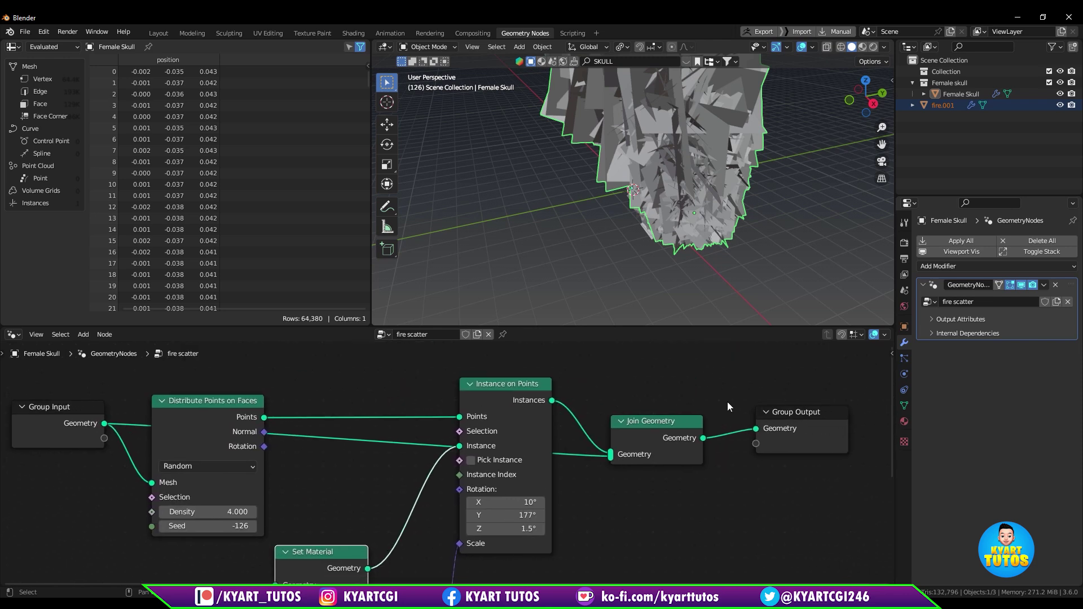
pyautogui.click(976, 320)
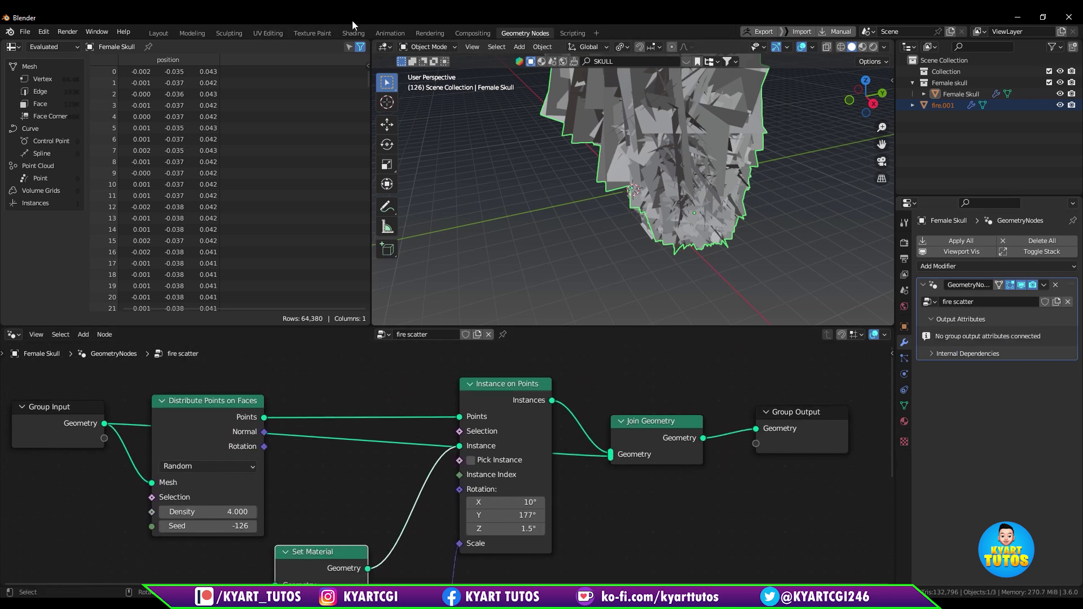
pyautogui.click(161, 32)
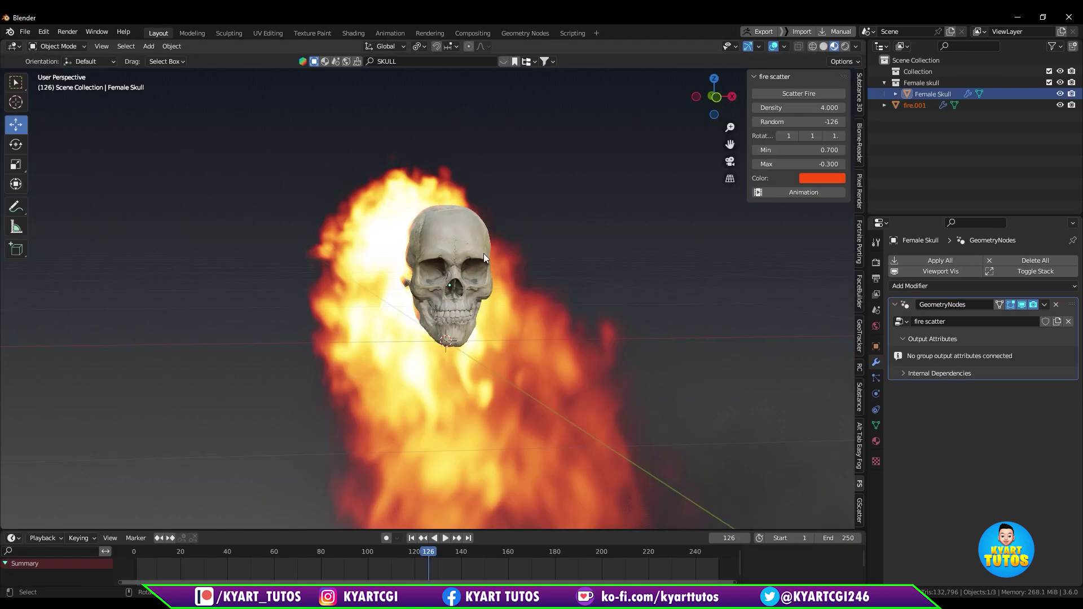
# Try a light green and a pale peach fire color on the skull, and view the animated flames.
pyautogui.click(824, 181)
pyautogui.click(832, 223)
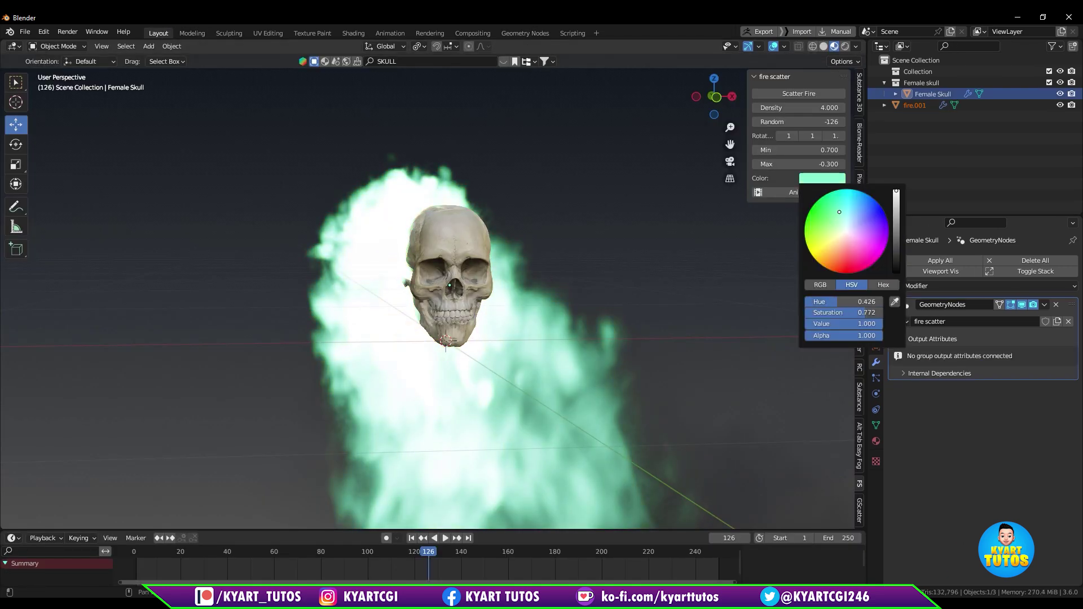
pyautogui.moveTo(839, 212); pyautogui.dragTo(842, 237)
pyautogui.press('space')
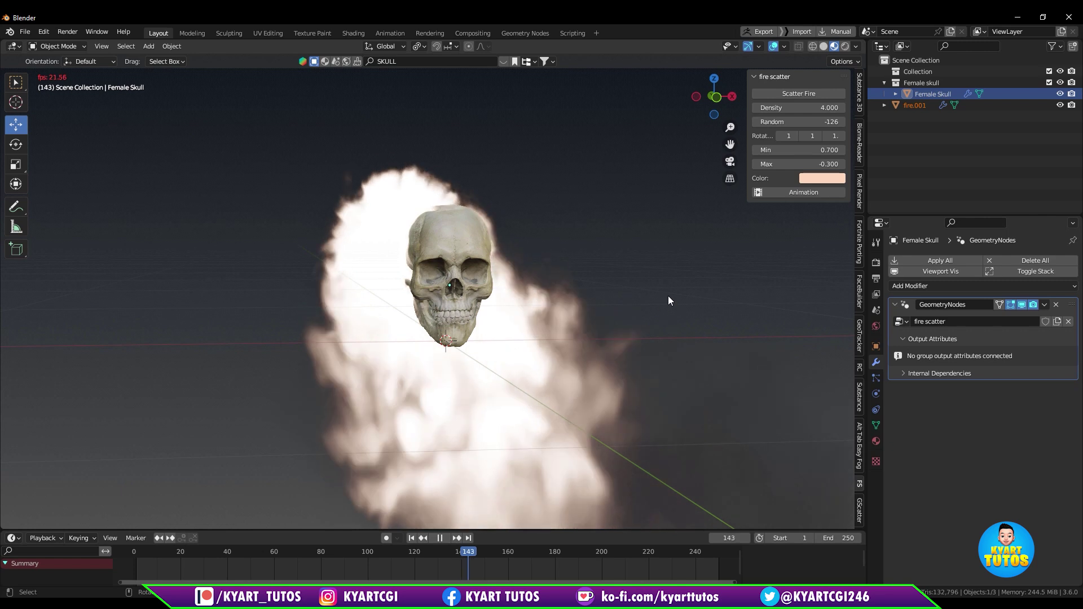
pyautogui.moveTo(667, 297)
pyautogui.mouseDown(button='middle')
pyautogui.moveTo(620, 320)
pyautogui.moveTo(466, 307)
pyautogui.moveTo(608, 316)
pyautogui.moveTo(733, 282)
pyautogui.moveTo(662, 311)
pyautogui.mouseUp(button='middle')
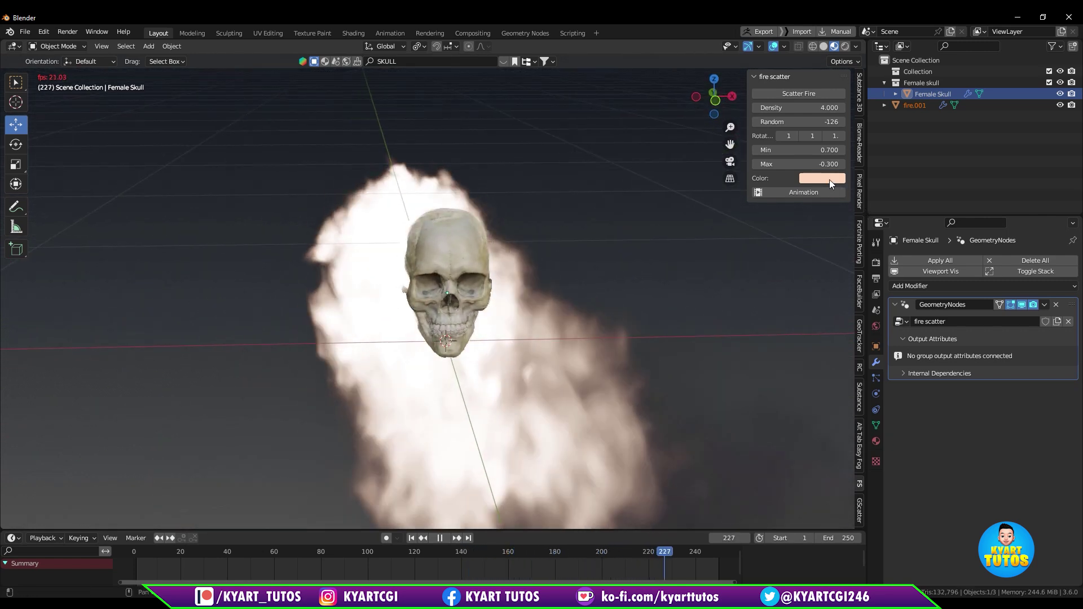
# Change the fire color to yellow-green and stop the animation at frame 61.
pyautogui.click(828, 179)
pyautogui.moveTo(841, 238); pyautogui.dragTo(817, 241)
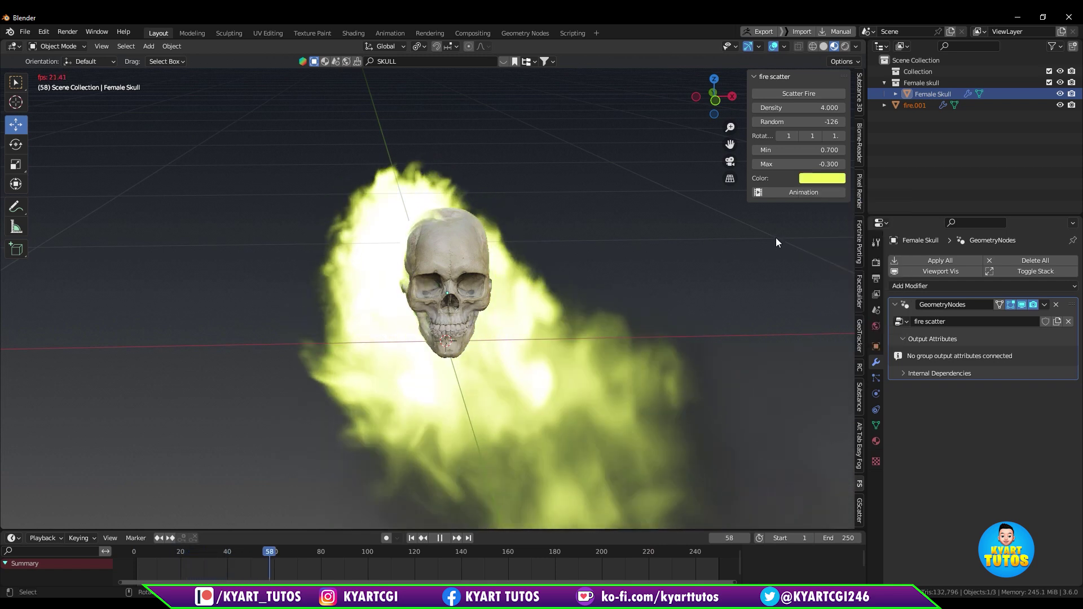
pyautogui.press('space')
# Add a monkey mesh, move it in the negative X direction away from the skull and scale it down.
pyautogui.scroll(-5, 609, 294)
pyautogui.moveTo(574, 353); pyautogui.dragTo(685, 276, button='middle')
pyautogui.scroll(2, 685, 277)
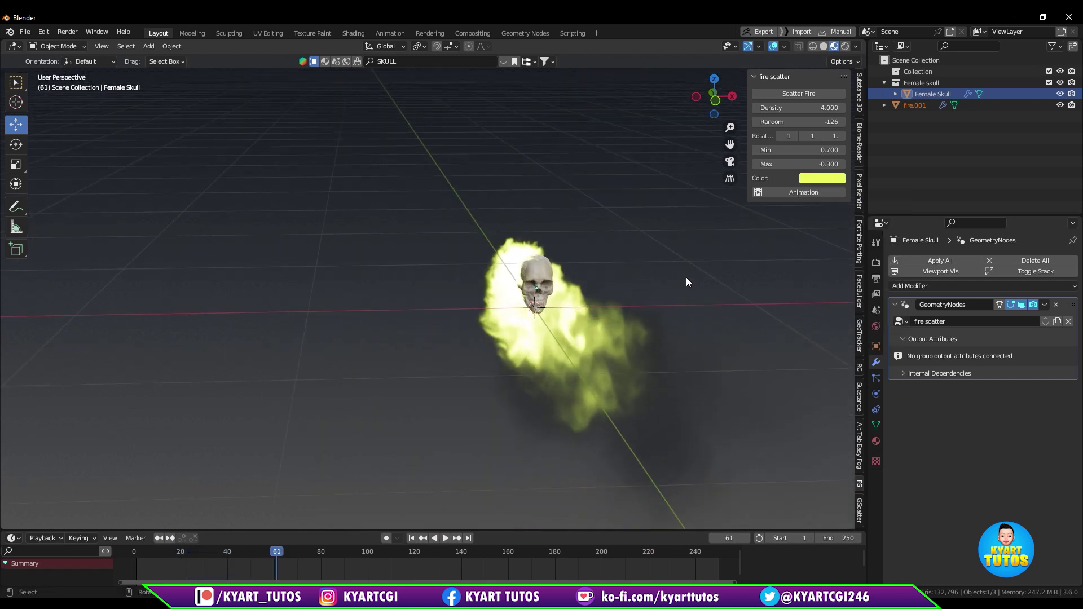
pyautogui.hotkey('shift', 'a')
pyautogui.moveTo(545, 326)
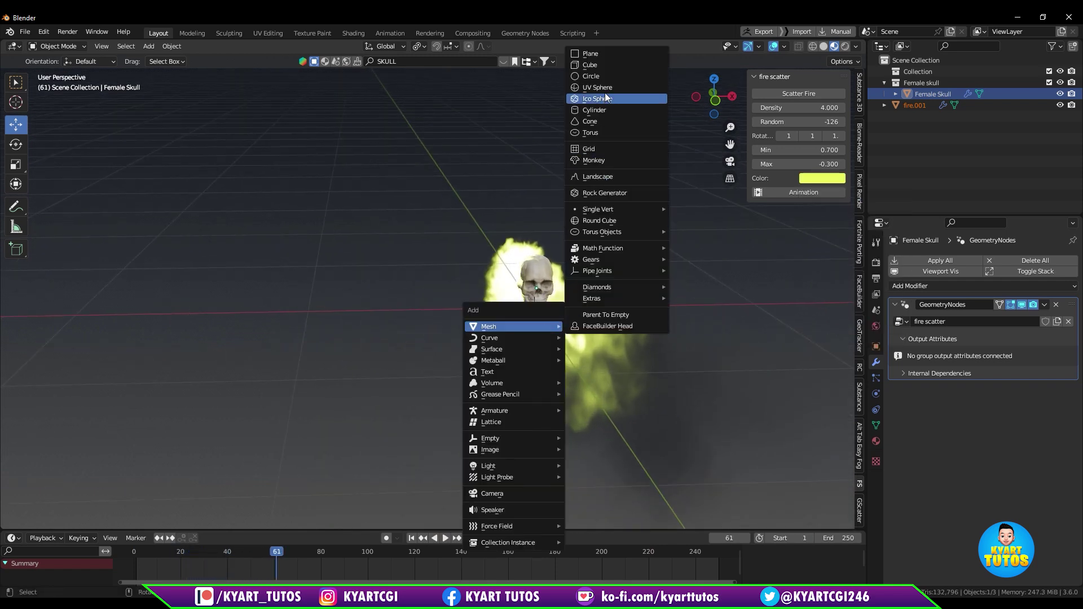
pyautogui.click(611, 163)
pyautogui.press('g')
pyautogui.press('x')
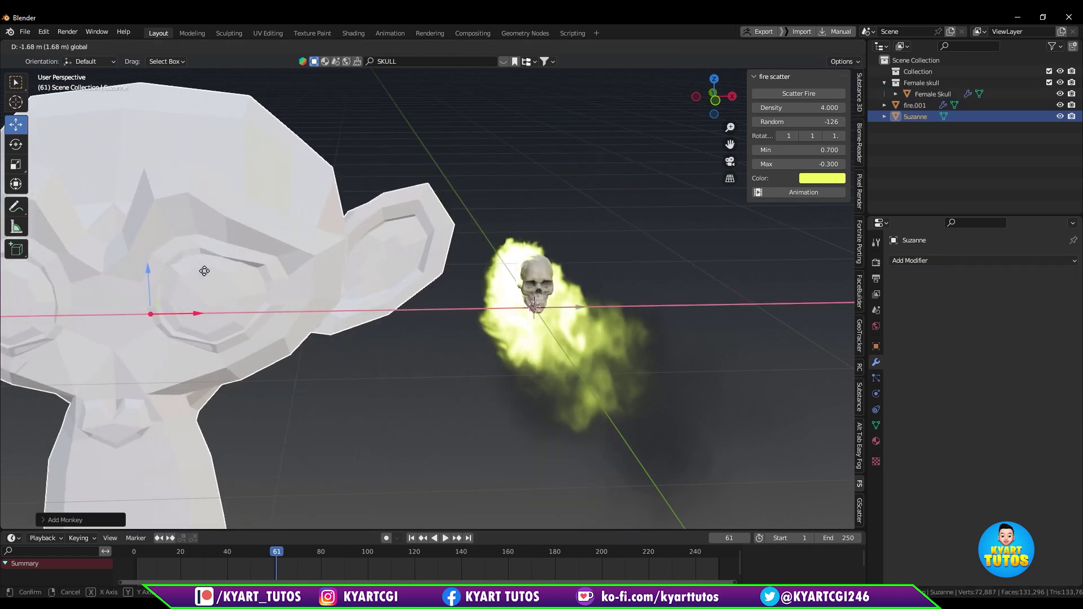
pyautogui.click(267, 321)
pyautogui.press('s')
pyautogui.click(248, 332)
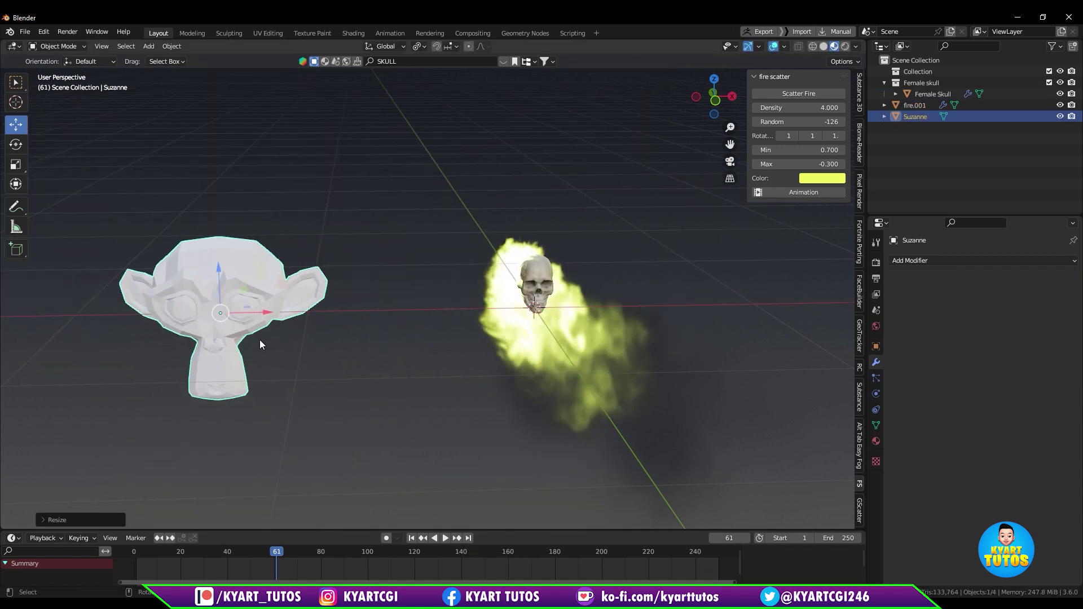
# Apply all transforms to the monkey and scatter fire on it, playing the animation.
pyautogui.keyDown('shift'); pyautogui.moveTo(259, 339); pyautogui.dragTo(421, 343, button='middle'); pyautogui.keyUp('shift')
pyautogui.hotkey('ctrl', 'a')
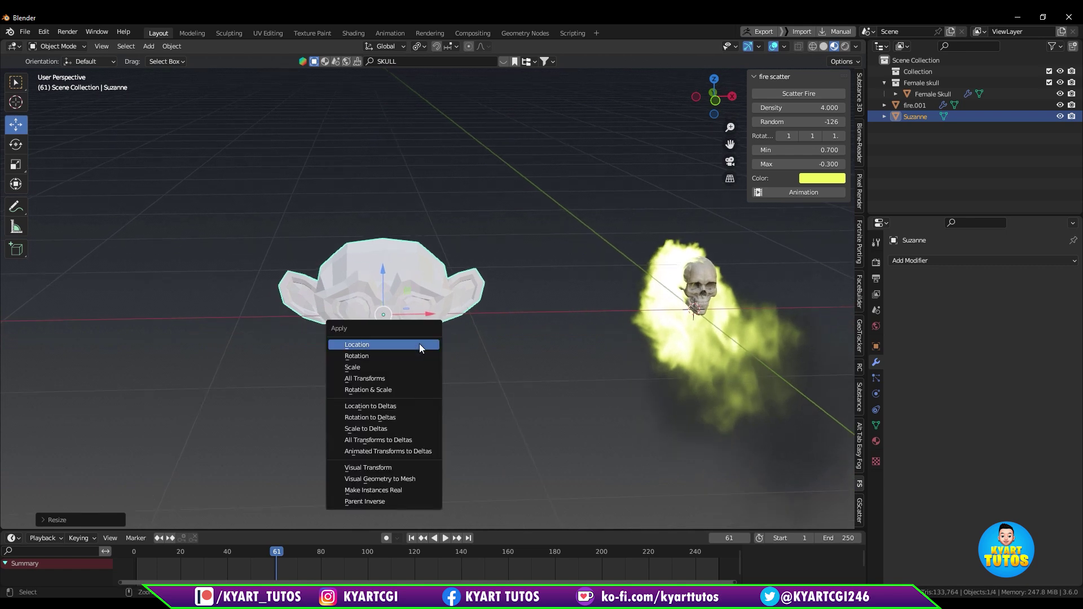
pyautogui.click(417, 374)
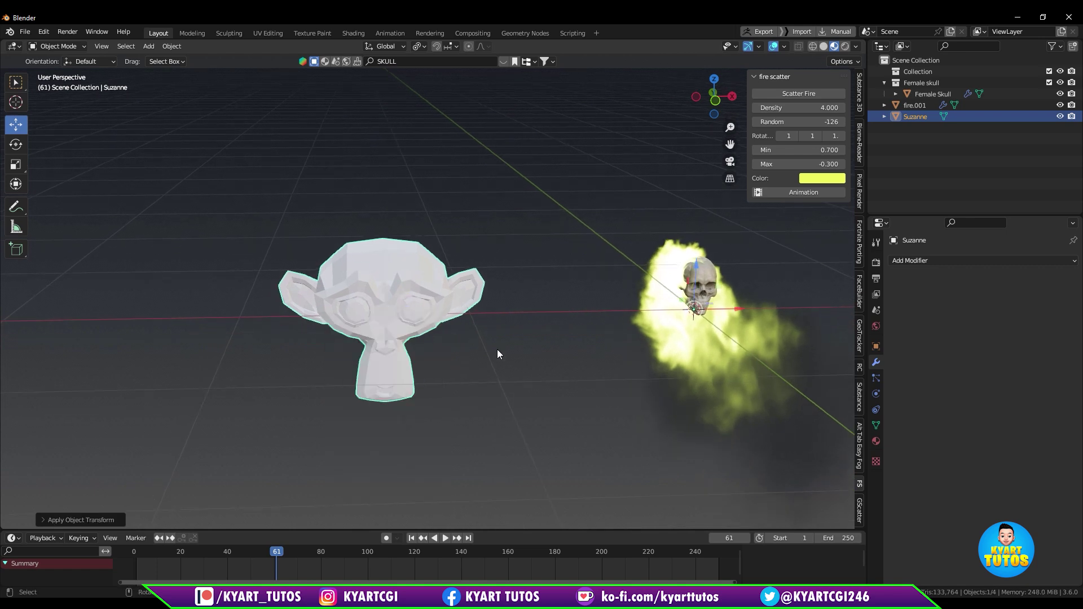
pyautogui.click(800, 92)
pyautogui.press('space')
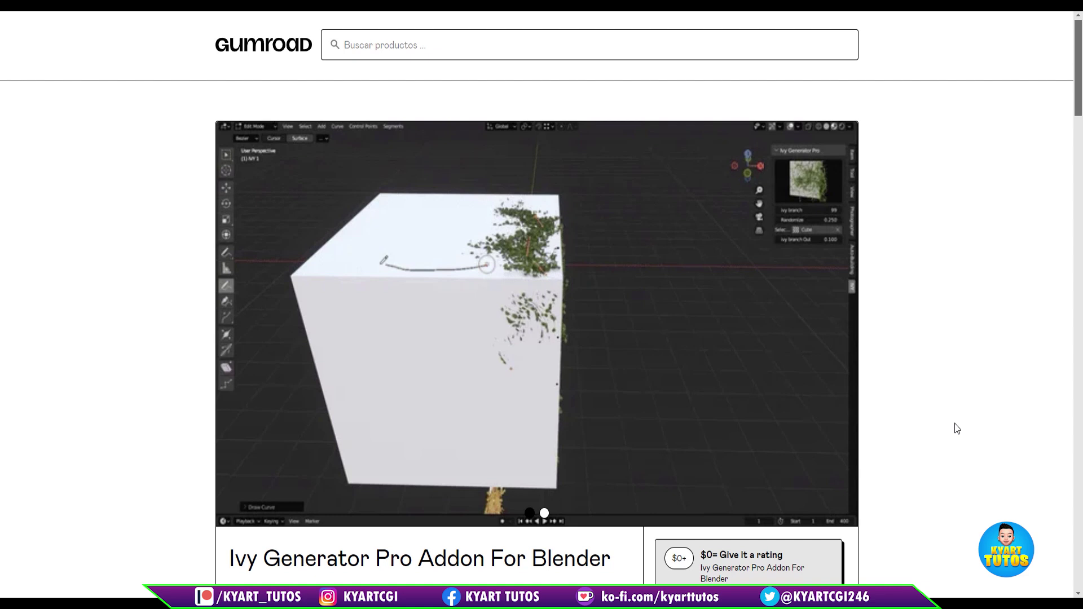
# Examine the description, price options and ratings of the Ivy Generator Pro add-on on its Gumroad page.
pyautogui.scroll(-3, 957, 429)
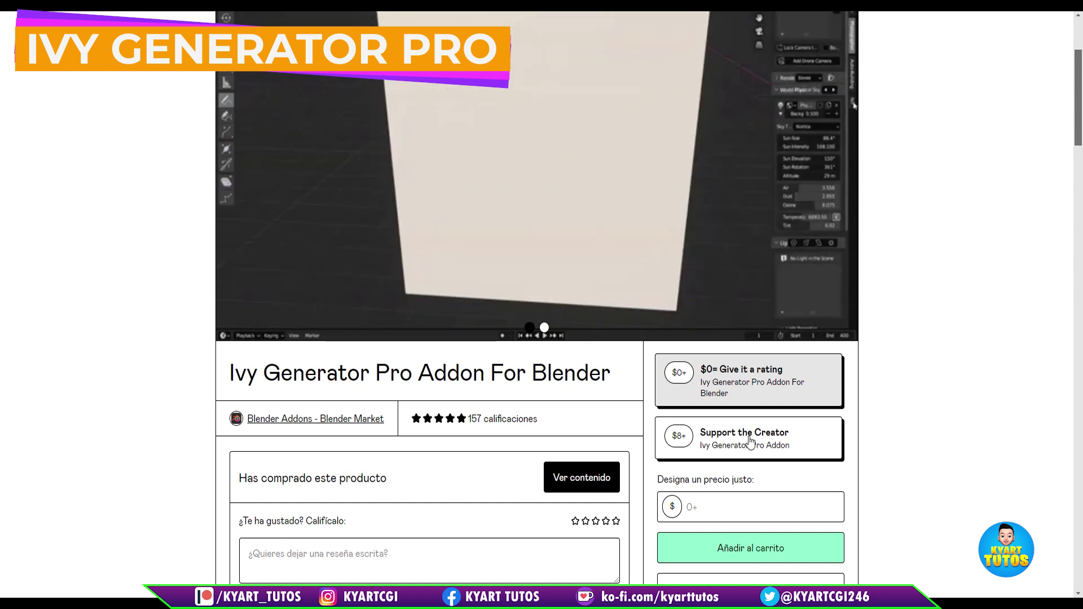
pyautogui.scroll(2, 903, 409)
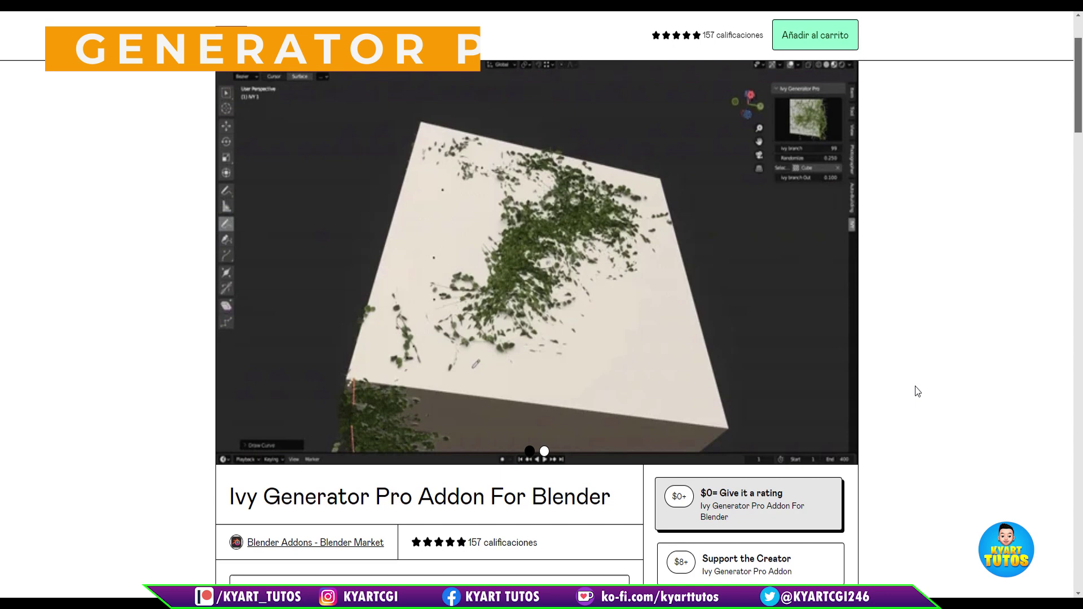
pyautogui.scroll(-6, 927, 356)
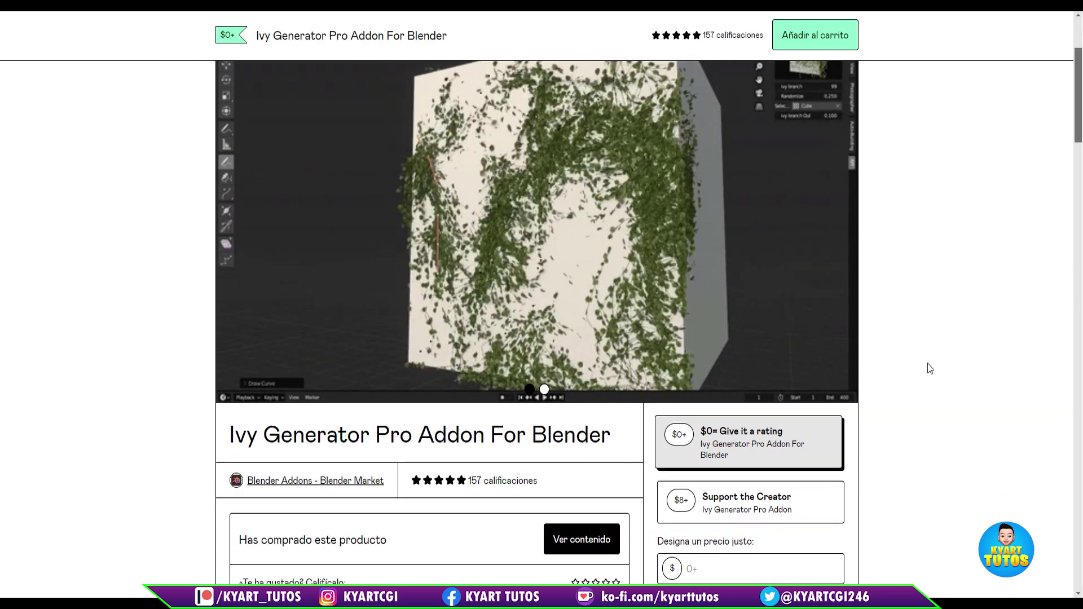
pyautogui.scroll(-9, 927, 373)
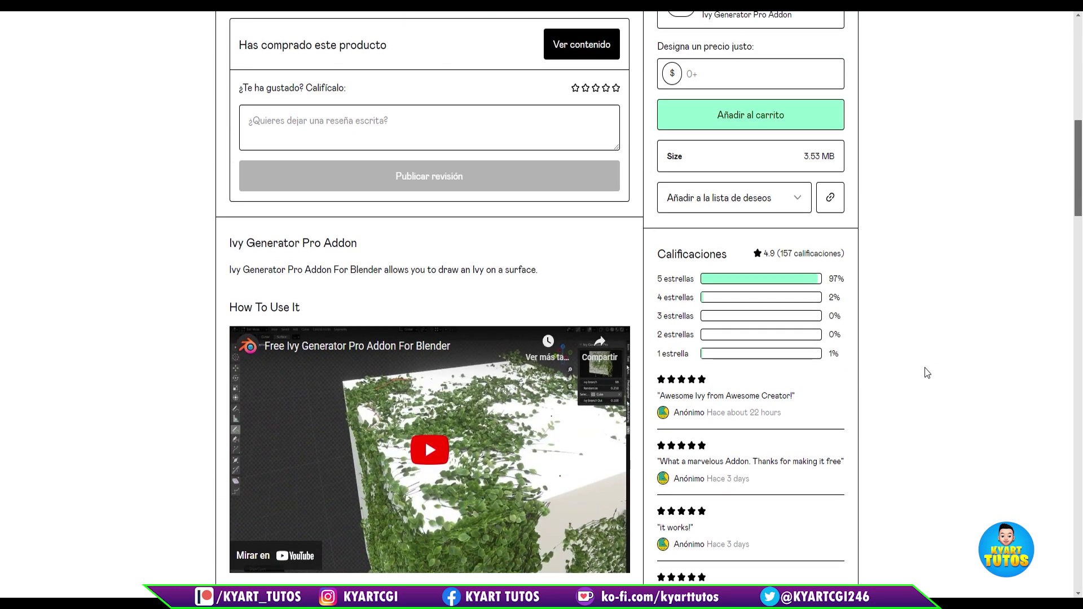
pyautogui.scroll(4, 925, 375)
pyautogui.scroll(12, 923, 370)
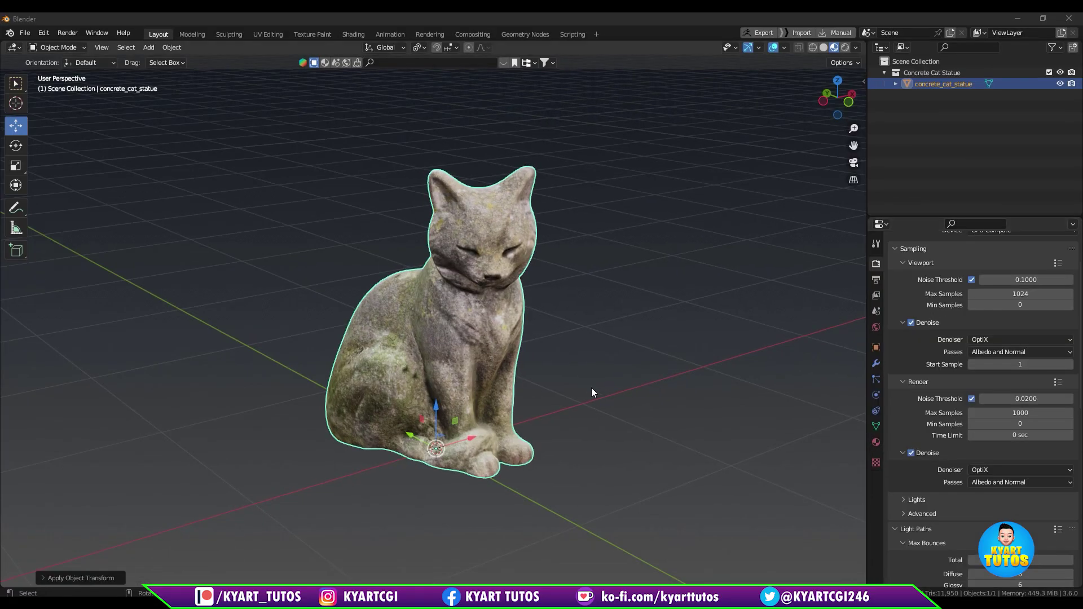
# Switch to Blender and add the Ivy Generator Pro ivy preset to the concrete cat statue scene.
pyautogui.moveTo(592, 389)
pyautogui.mouseDown(button='middle')
pyautogui.moveTo(694, 367)
pyautogui.moveTo(550, 395)
pyautogui.moveTo(539, 377)
pyautogui.moveTo(599, 374)
pyautogui.mouseUp(button='middle')
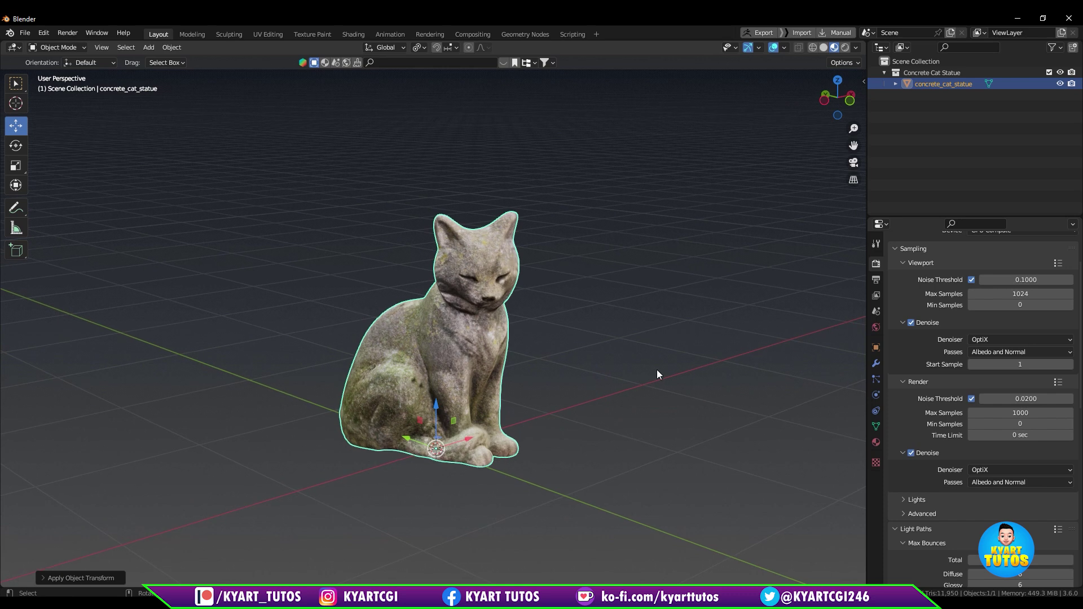
pyautogui.press('n')
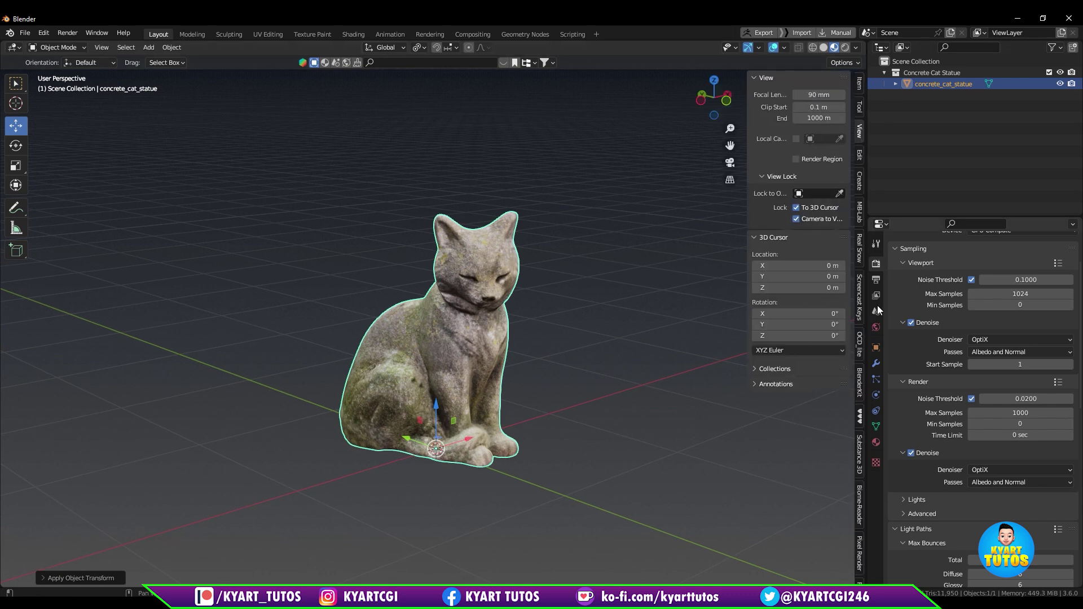
pyautogui.scroll(-10, 859, 485)
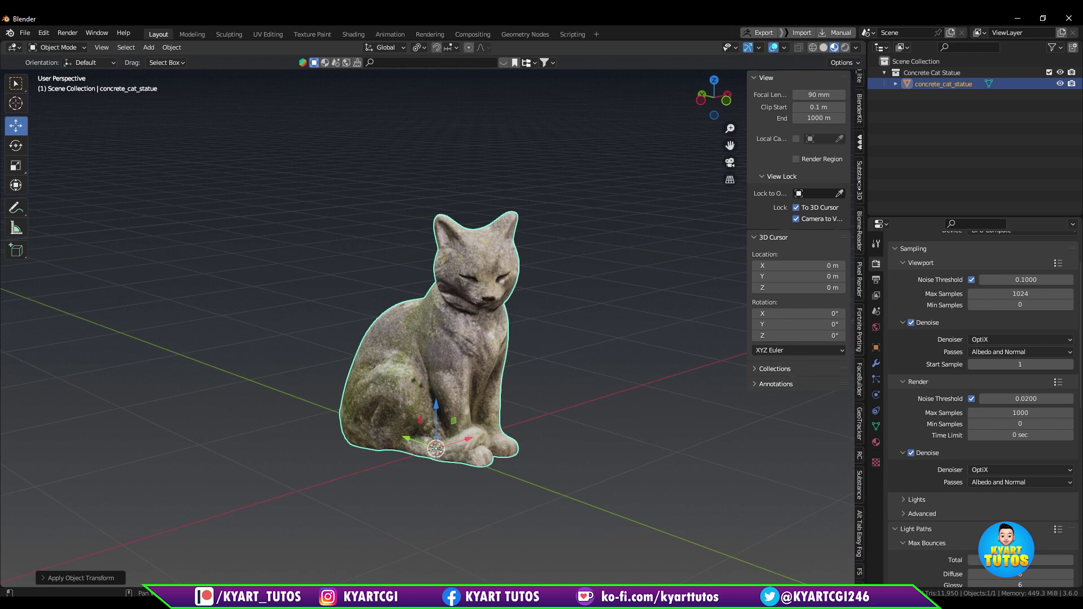
pyautogui.scroll(-3, 862, 516)
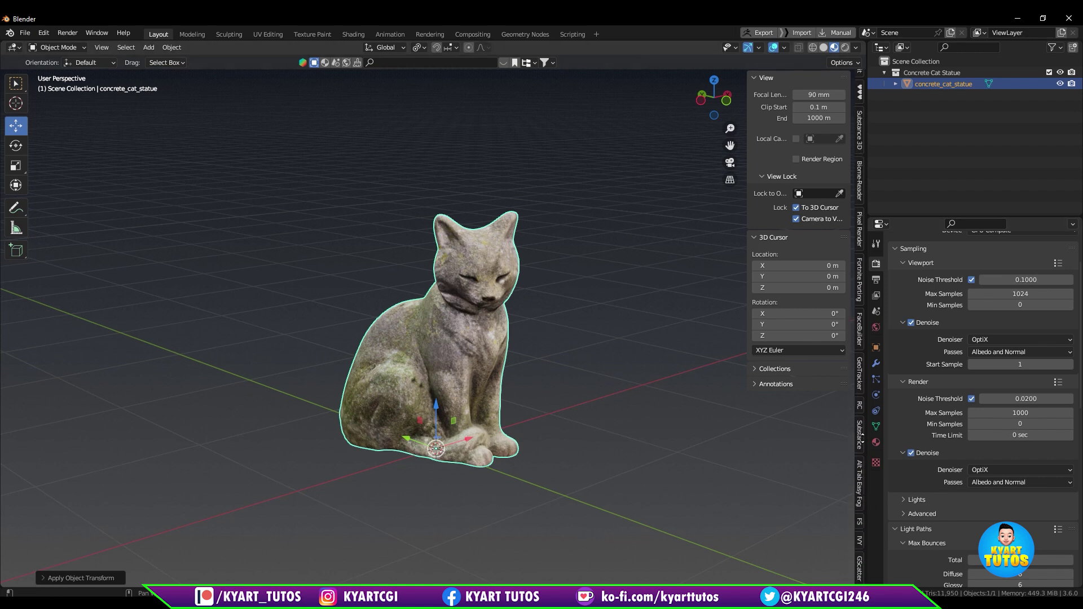
pyautogui.click(860, 543)
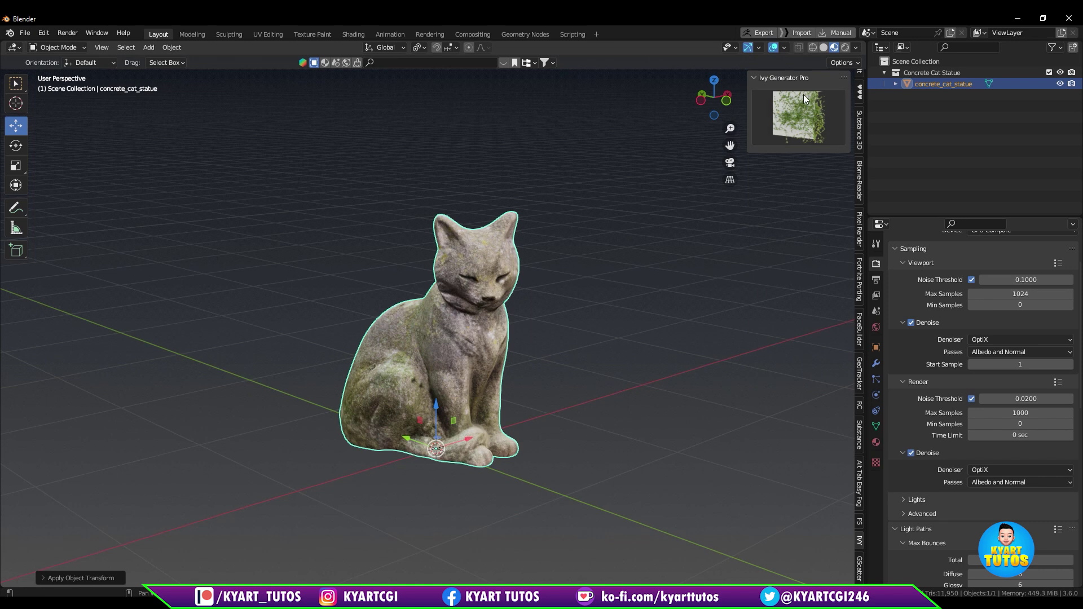
pyautogui.click(805, 120)
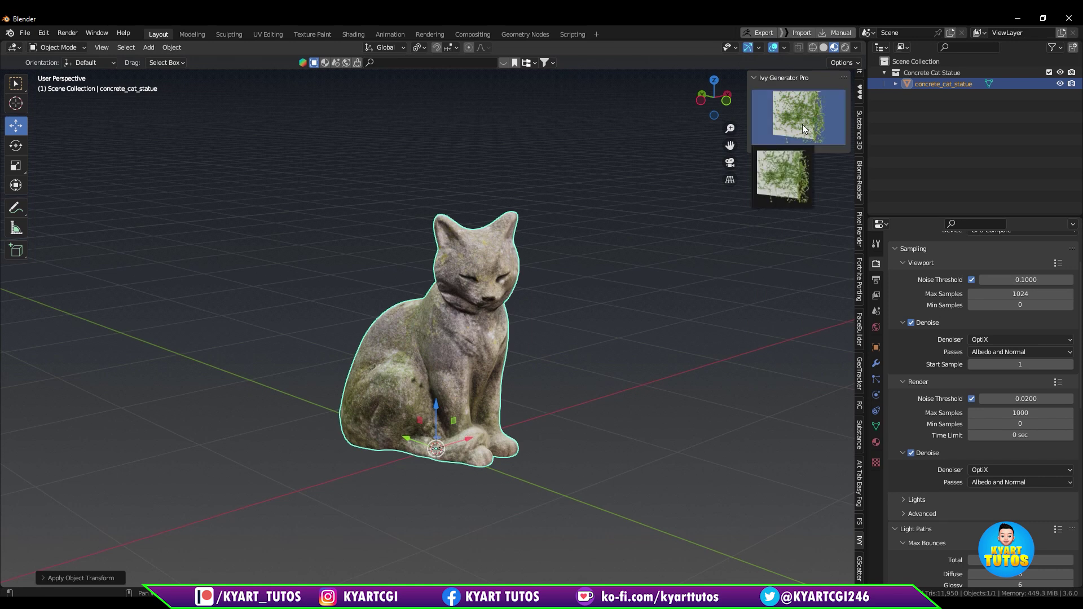
pyautogui.click(784, 174)
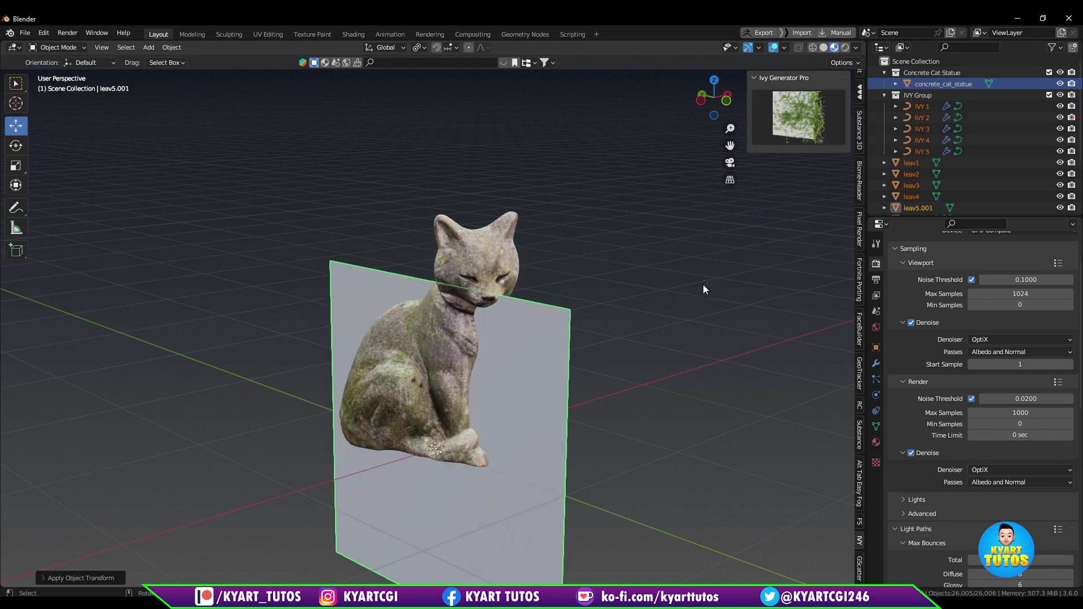
pyautogui.moveTo(702, 289)
pyautogui.mouseDown(button='middle')
pyautogui.moveTo(814, 303)
pyautogui.moveTo(724, 333)
pyautogui.moveTo(738, 248)
pyautogui.moveTo(683, 291)
pyautogui.mouseUp(button='middle')
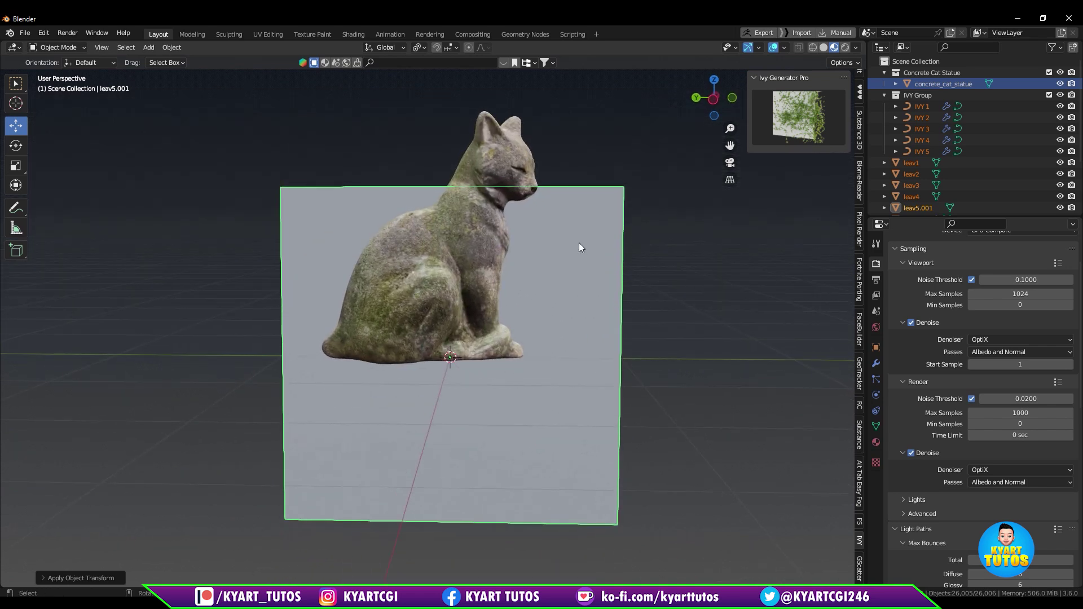
# Replace the target object of IVY 1 with concrete_cat_statue and enter Edit Mode on the ivy curve.
pyautogui.click(923, 107)
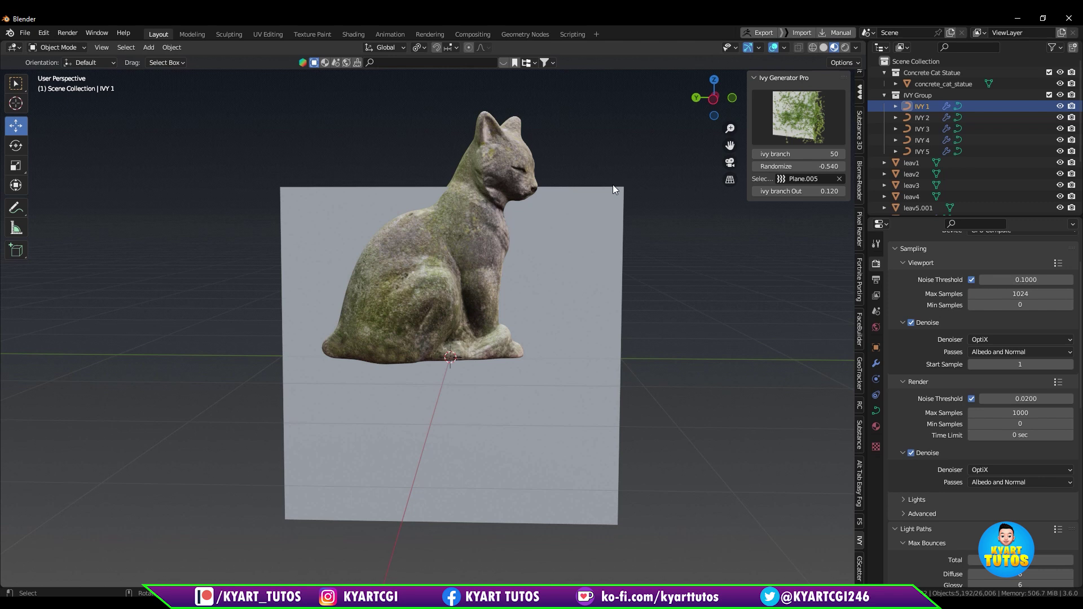
pyautogui.click(841, 179)
pyautogui.click(839, 178)
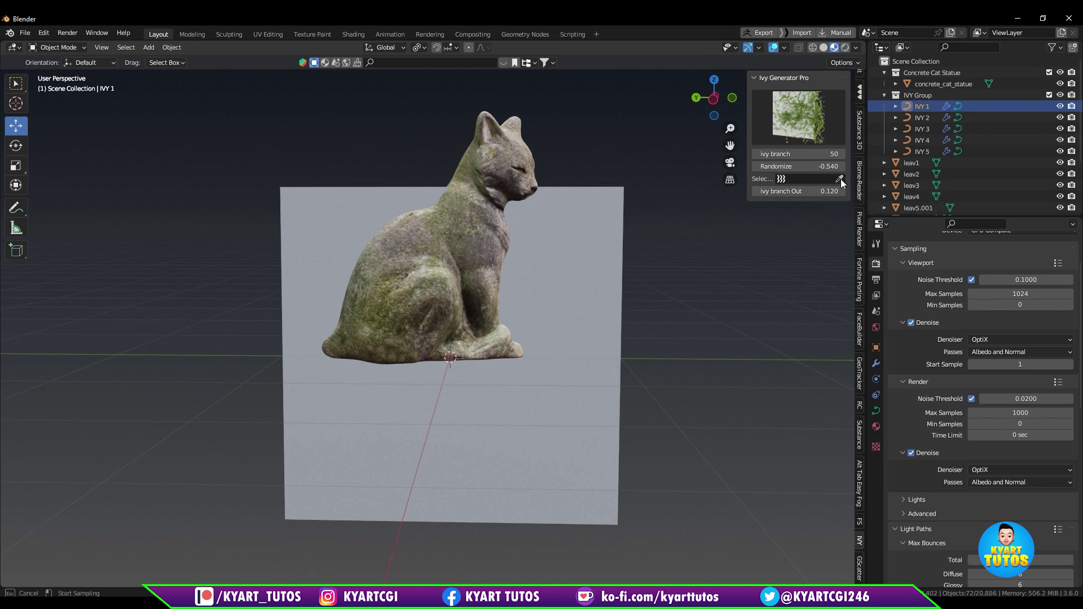
pyautogui.click(455, 219)
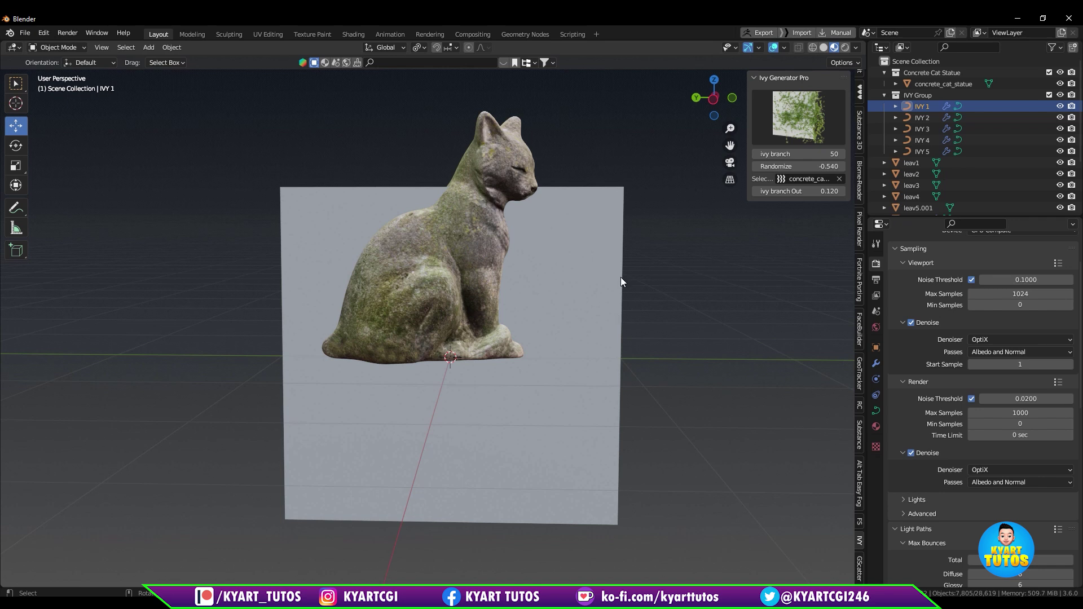
pyautogui.press('Tab')
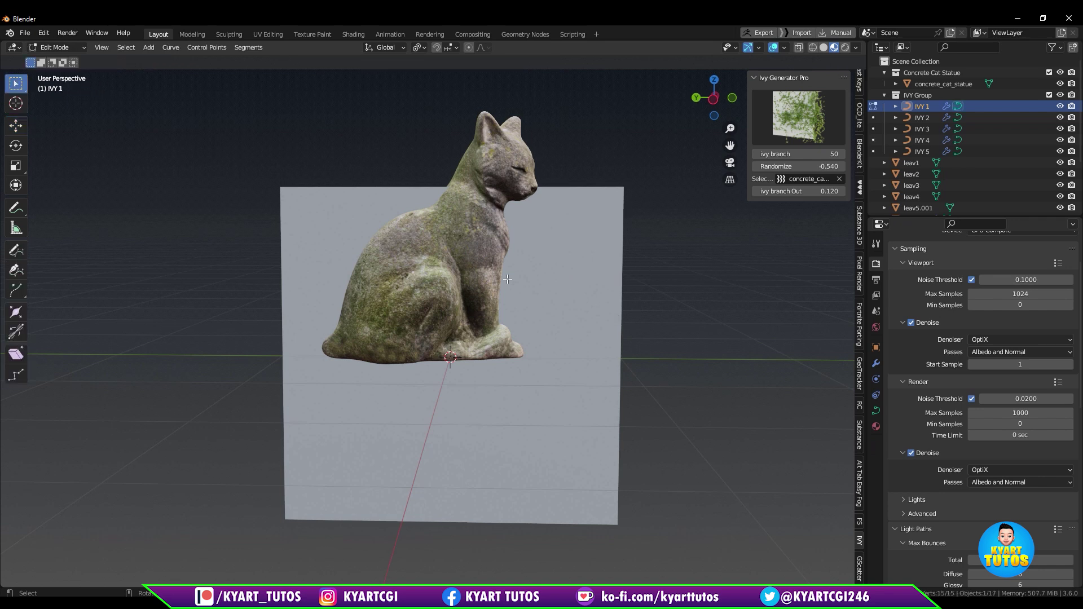
# Draw ivy curves with the Draw tool down the cat's neck and chest and across its haunch.
pyautogui.click(19, 257)
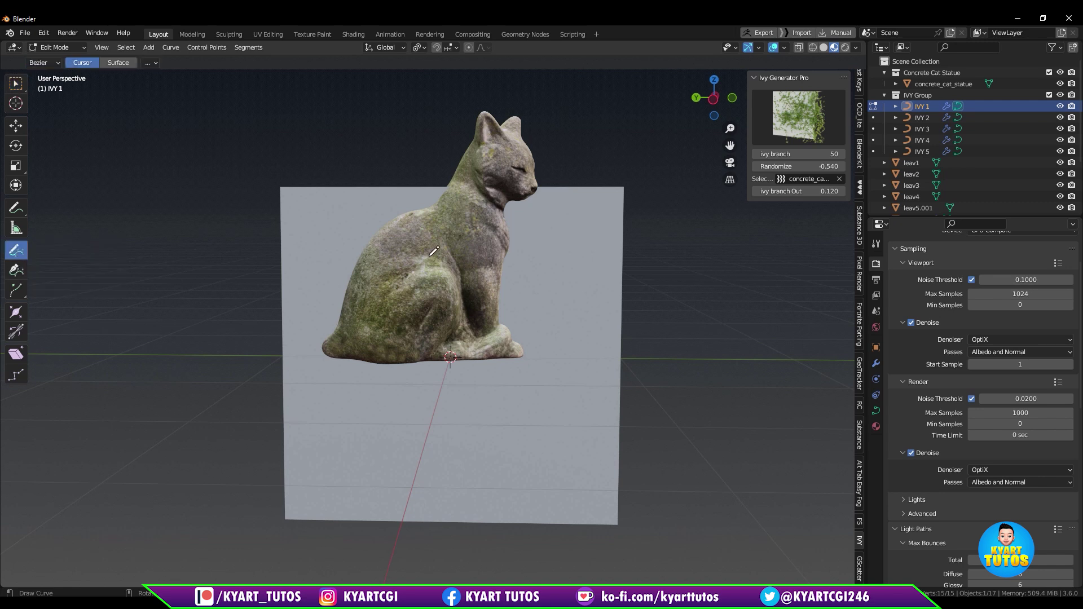
pyautogui.moveTo(474, 195); pyautogui.dragTo(462, 241)
pyautogui.moveTo(441, 289); pyautogui.dragTo(403, 306)
# Examine the ivy on the cat and the colored ivy sample planes beside the statue.
pyautogui.moveTo(564, 237)
pyautogui.mouseDown(button='middle')
pyautogui.moveTo(754, 219)
pyautogui.moveTo(570, 254)
pyautogui.mouseUp(button='middle')
pyautogui.scroll(-5, 570, 254)
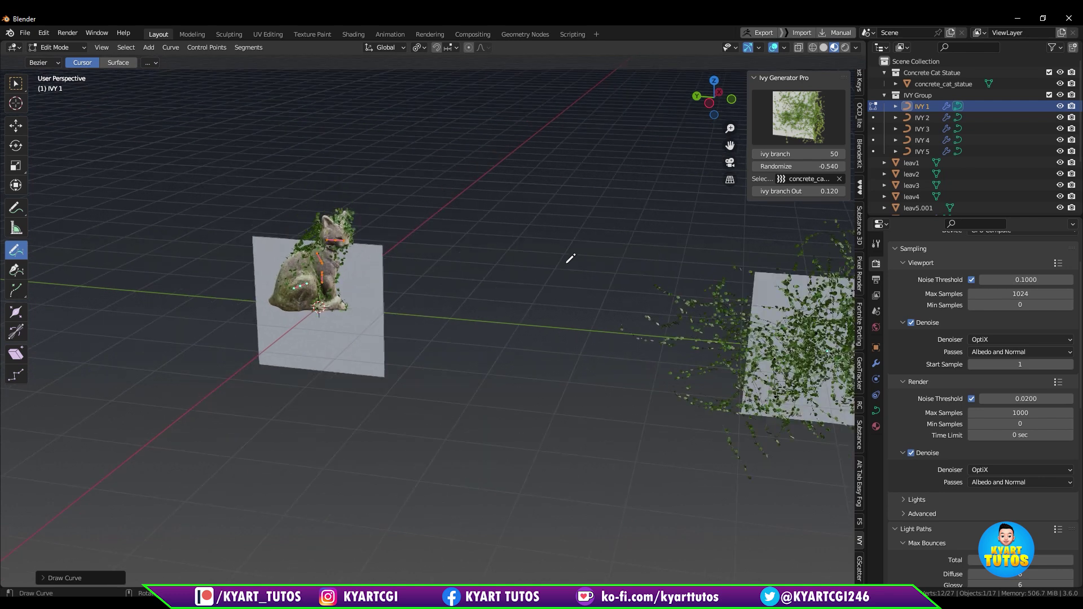
pyautogui.scroll(4, 617, 327)
pyautogui.keyDown('shift'); pyautogui.moveTo(616, 326); pyautogui.dragTo(387, 321, button='middle'); pyautogui.keyUp('shift')
pyautogui.scroll(-5, 398, 314)
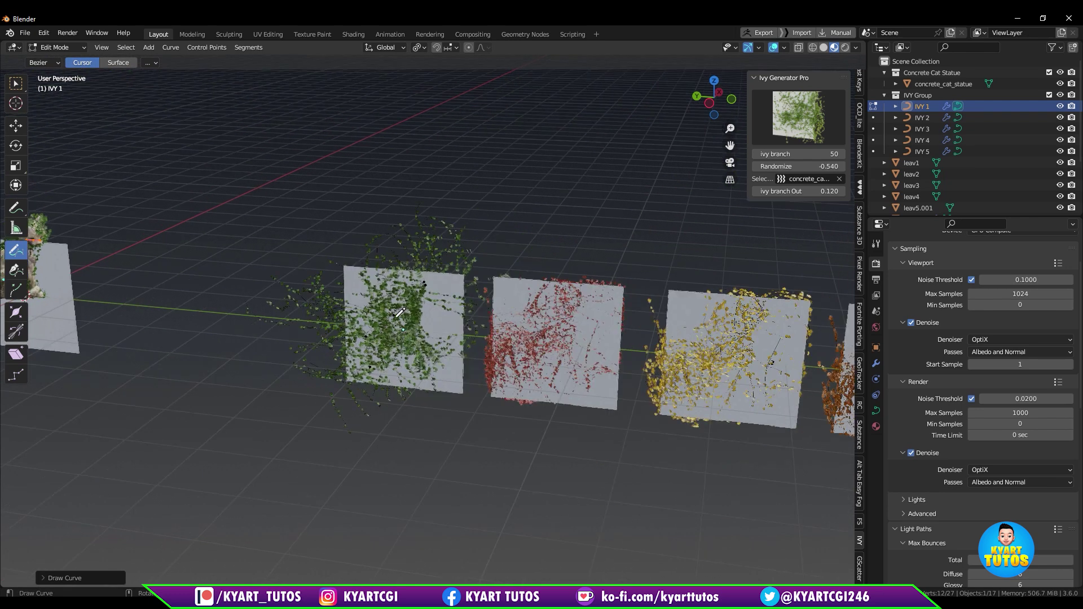
pyautogui.keyDown('shift'); pyautogui.moveTo(727, 418); pyautogui.dragTo(553, 409, button='middle'); pyautogui.keyUp('shift')
pyautogui.keyDown('shift'); pyautogui.moveTo(101, 355); pyautogui.dragTo(477, 401, button='middle'); pyautogui.keyUp('shift')
pyautogui.scroll(5, 339, 342)
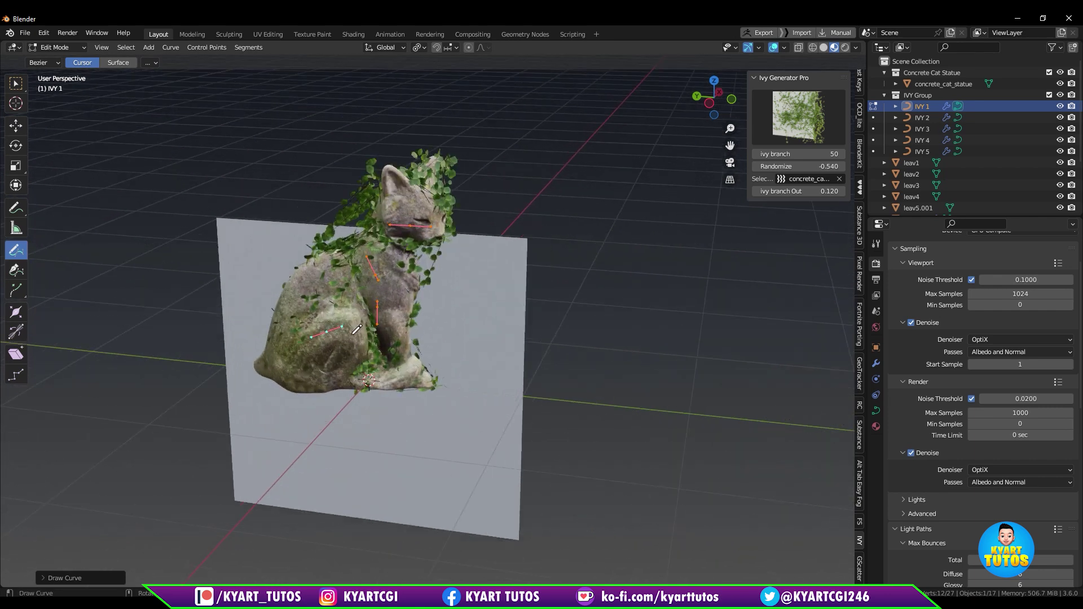
# Draw two more ivy curves, one along the cat's back and one down its rear haunch.
pyautogui.moveTo(364, 346); pyautogui.dragTo(298, 386, button='middle')
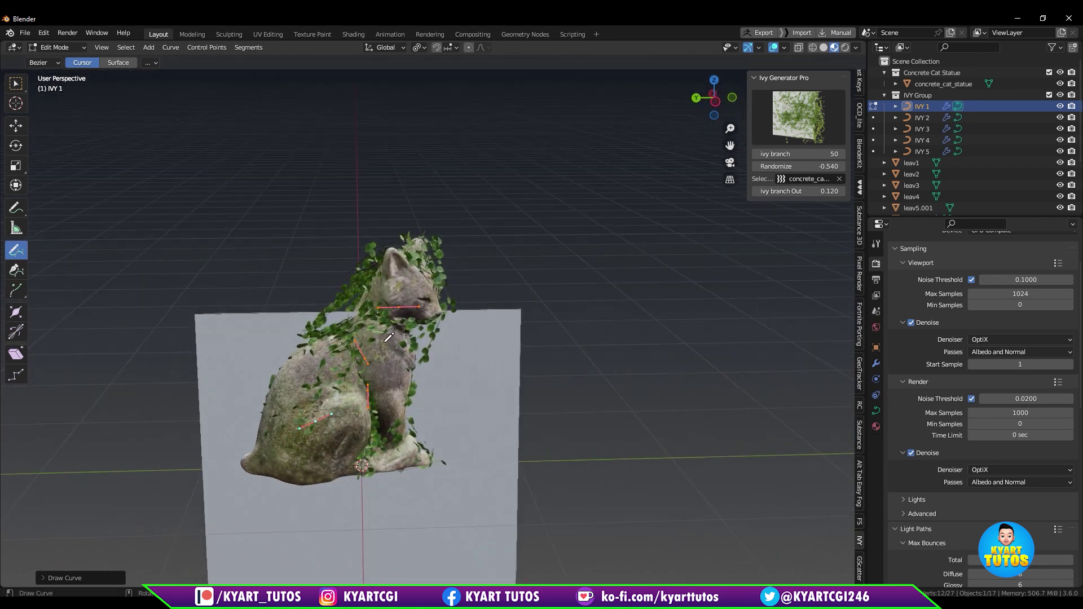
pyautogui.moveTo(326, 358); pyautogui.dragTo(296, 388)
pyautogui.moveTo(284, 414); pyautogui.dragTo(290, 466)
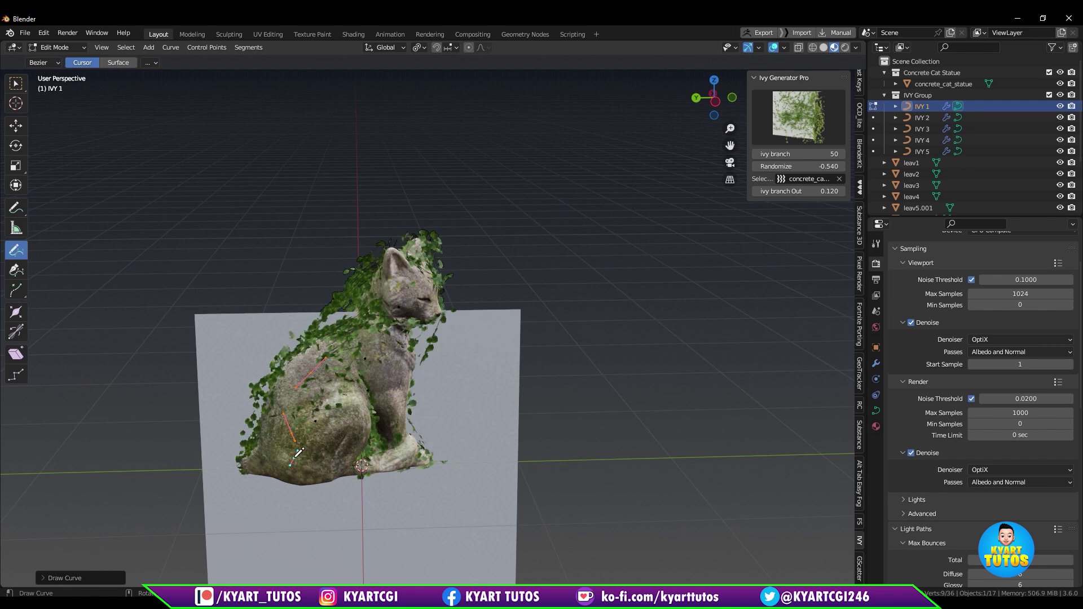
# Set the ivy branch count of IVY 1 to 10 and its Randomize value to 0.1.
pyautogui.click(771, 155)
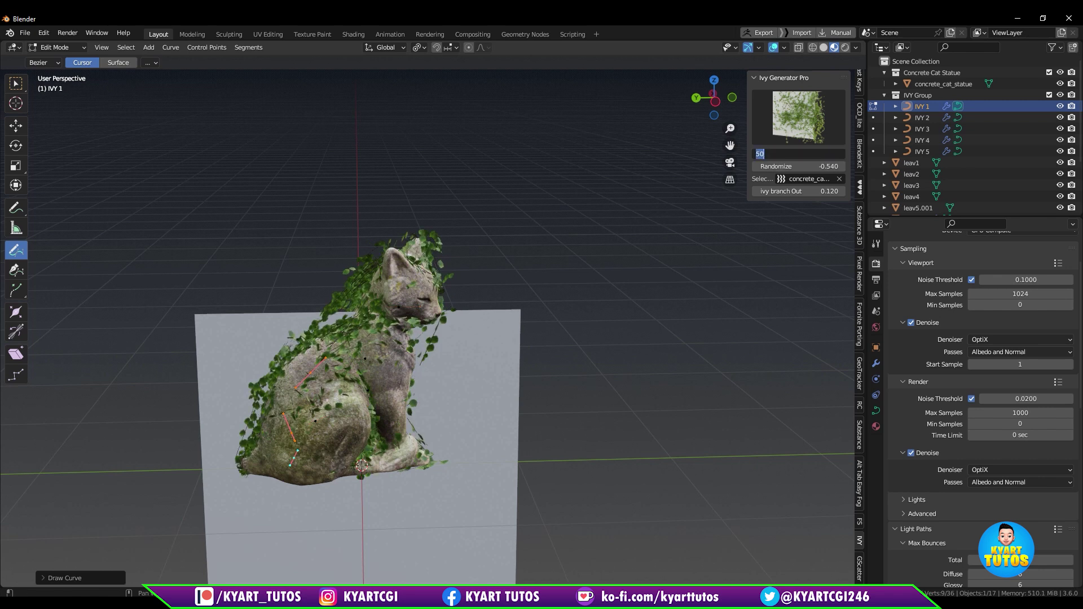
pyautogui.write('10')
pyautogui.press('Return')
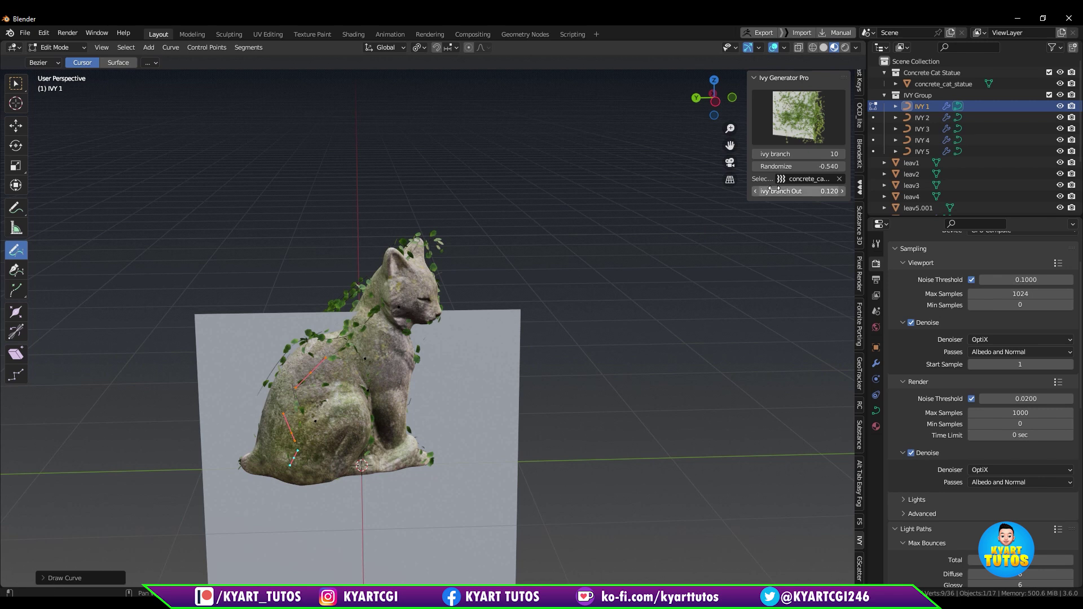
pyautogui.click(827, 166)
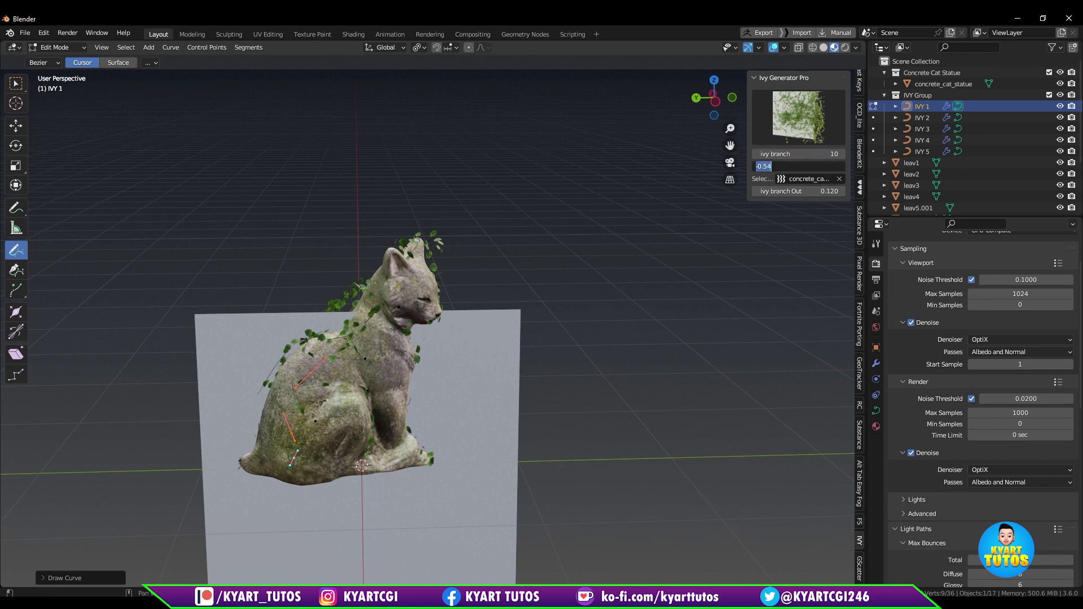
pyautogui.write('0.1')
pyautogui.press('Return')
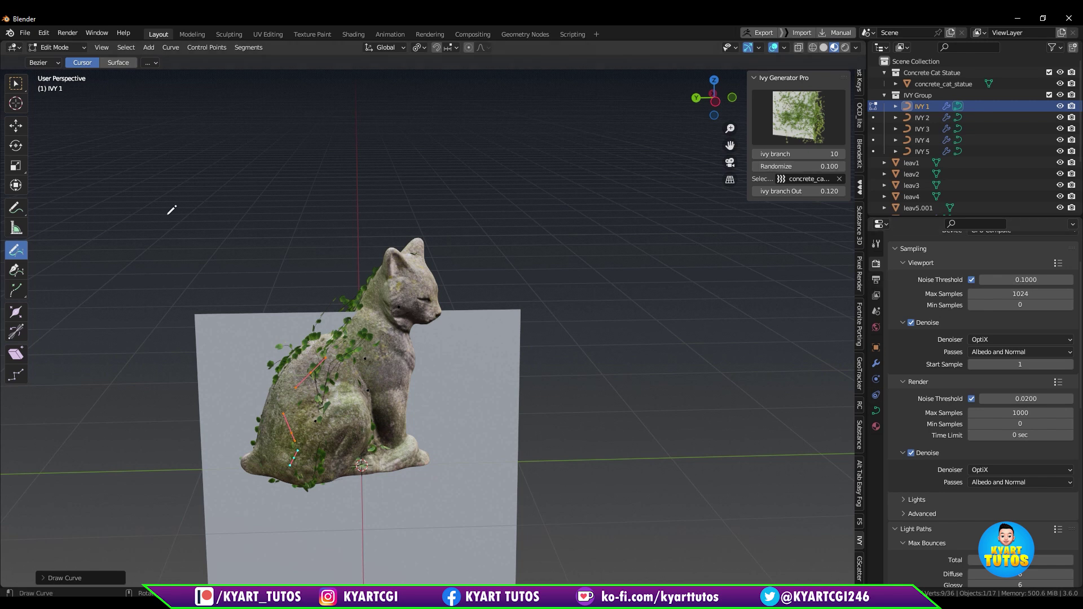
# Leave Edit Mode on IVY 1 and delete the plane behind the cat statue.
pyautogui.click(16, 126)
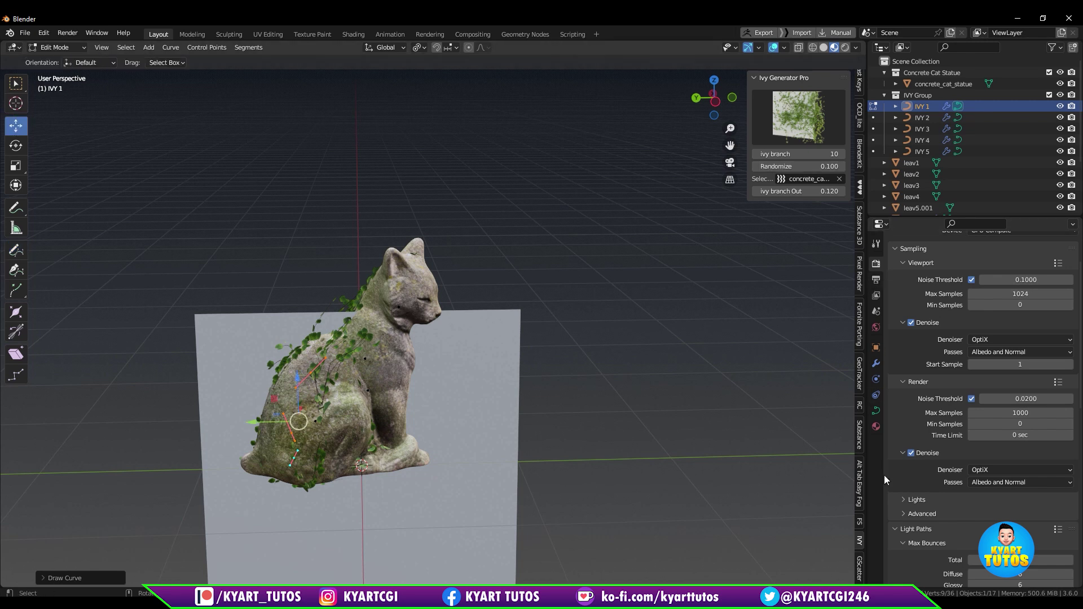
pyautogui.click(875, 363)
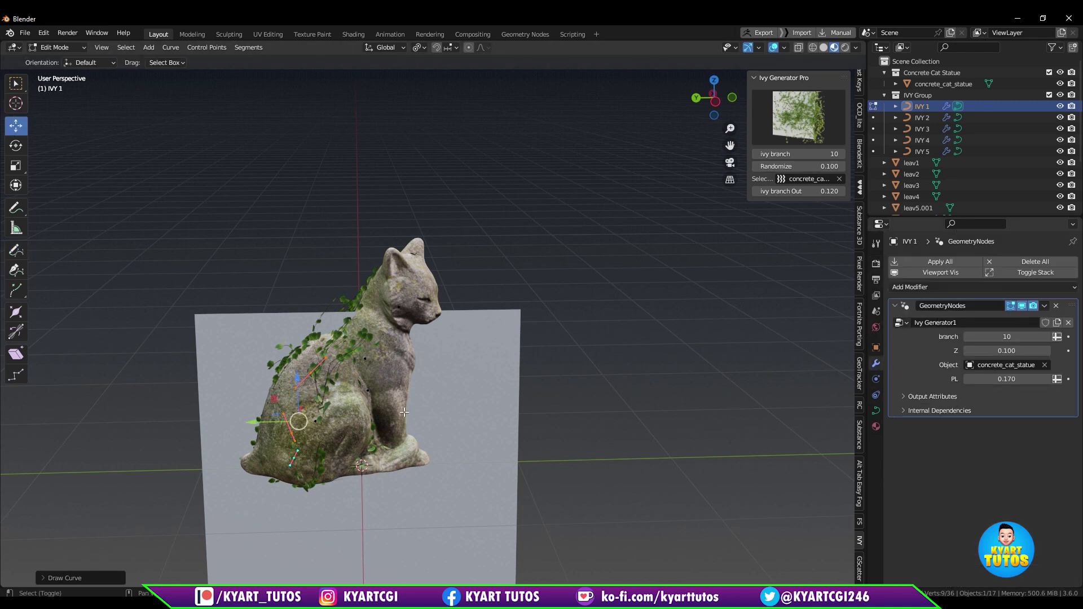
pyautogui.moveTo(394, 412); pyautogui.dragTo(490, 312, button='middle')
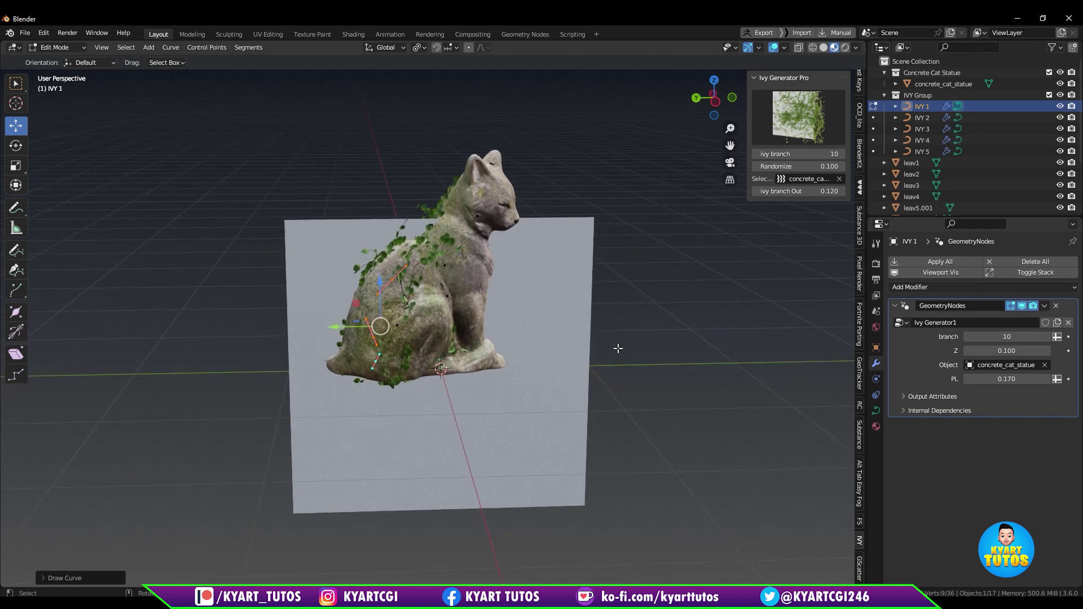
pyautogui.press('Tab')
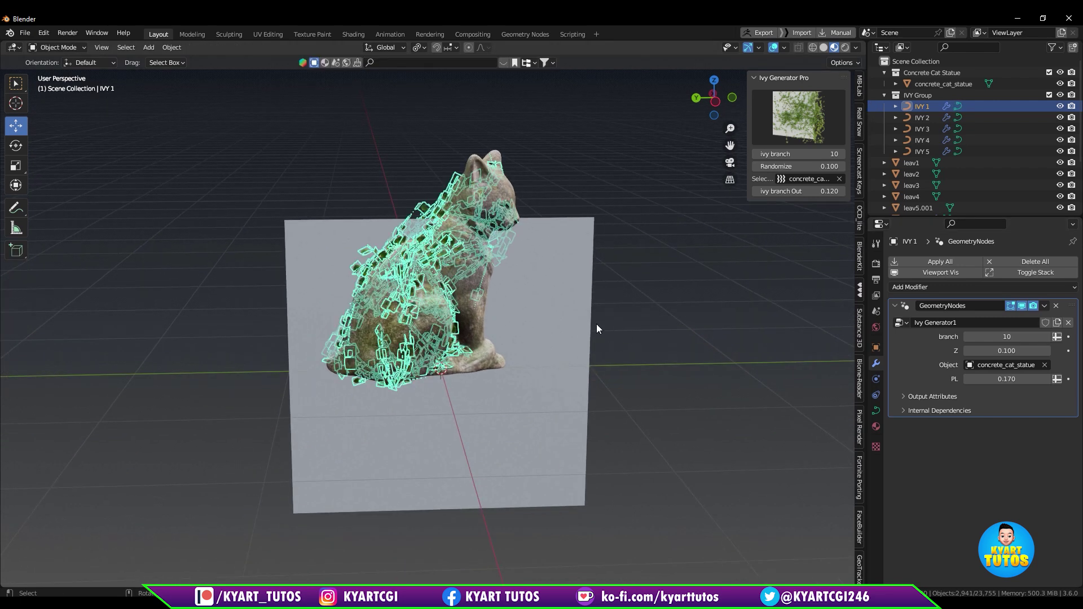
pyautogui.click(580, 309)
pyautogui.press('Delete')
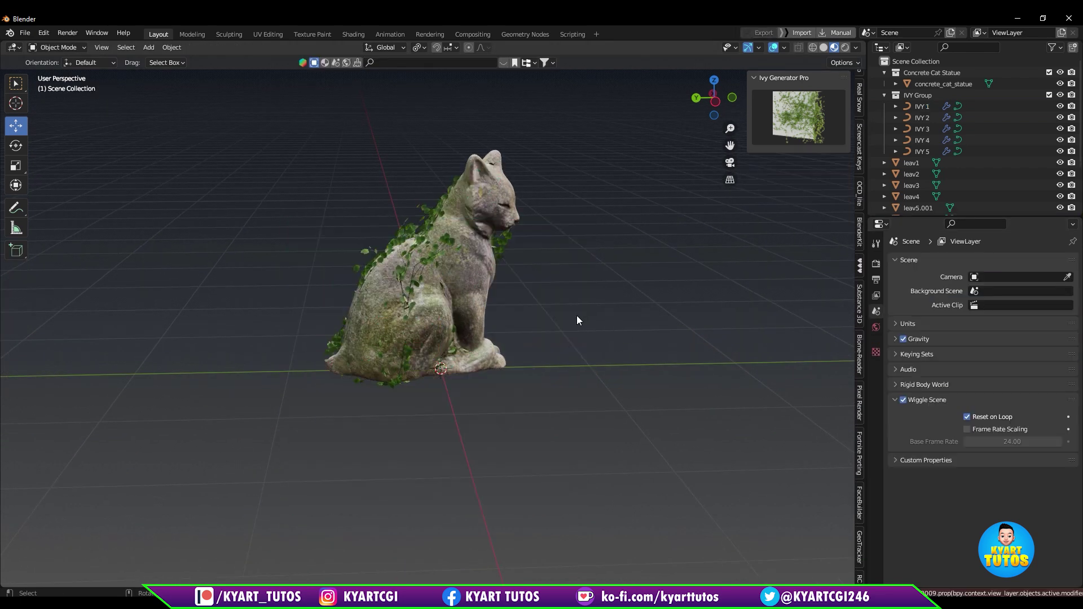
pyautogui.click(476, 292)
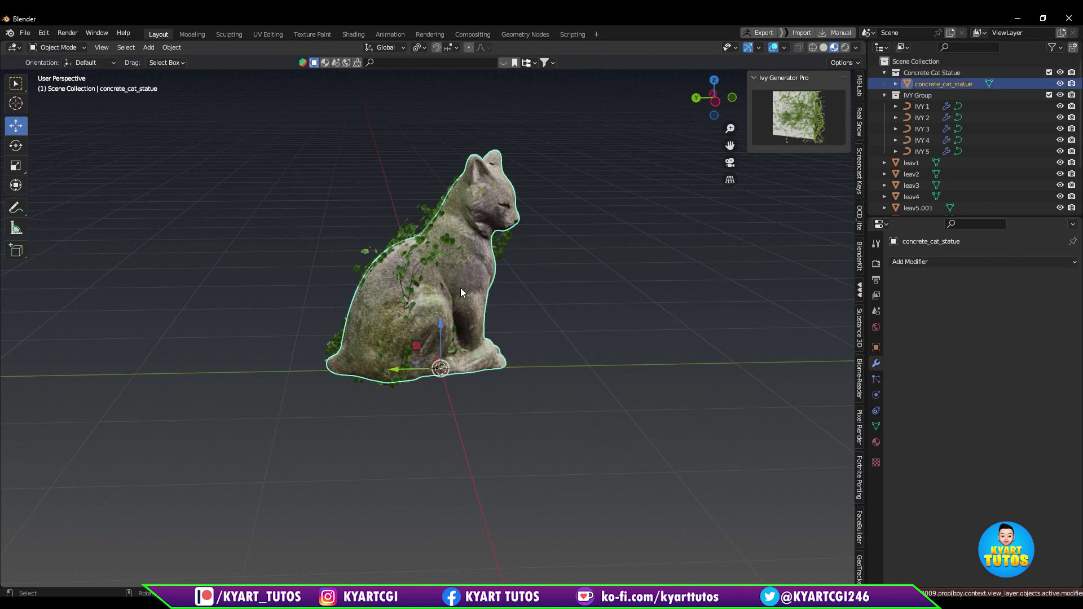
pyautogui.click(923, 106)
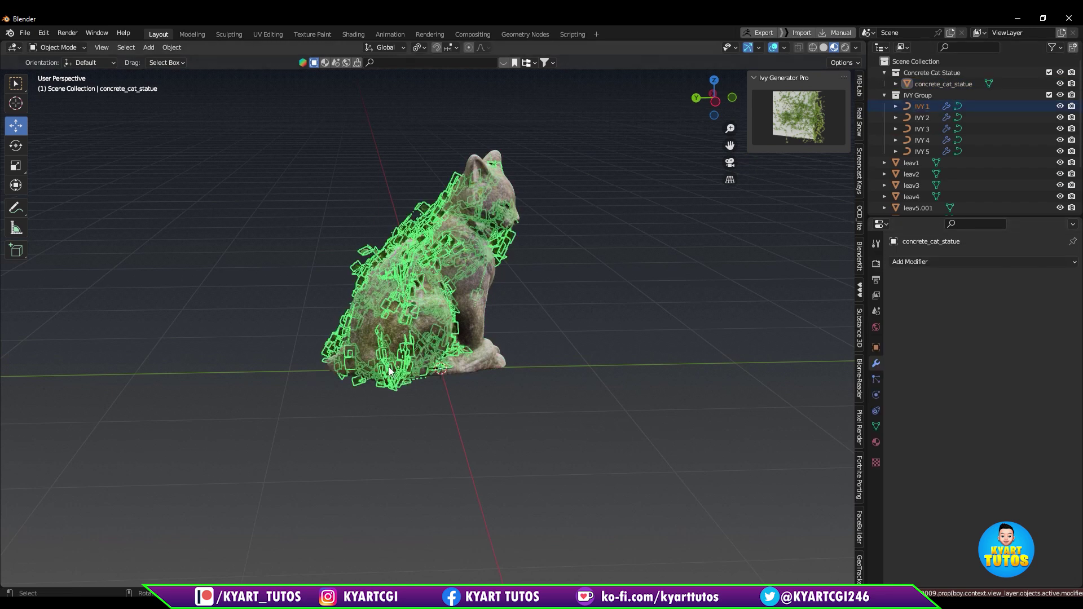
pyautogui.press('Tab')
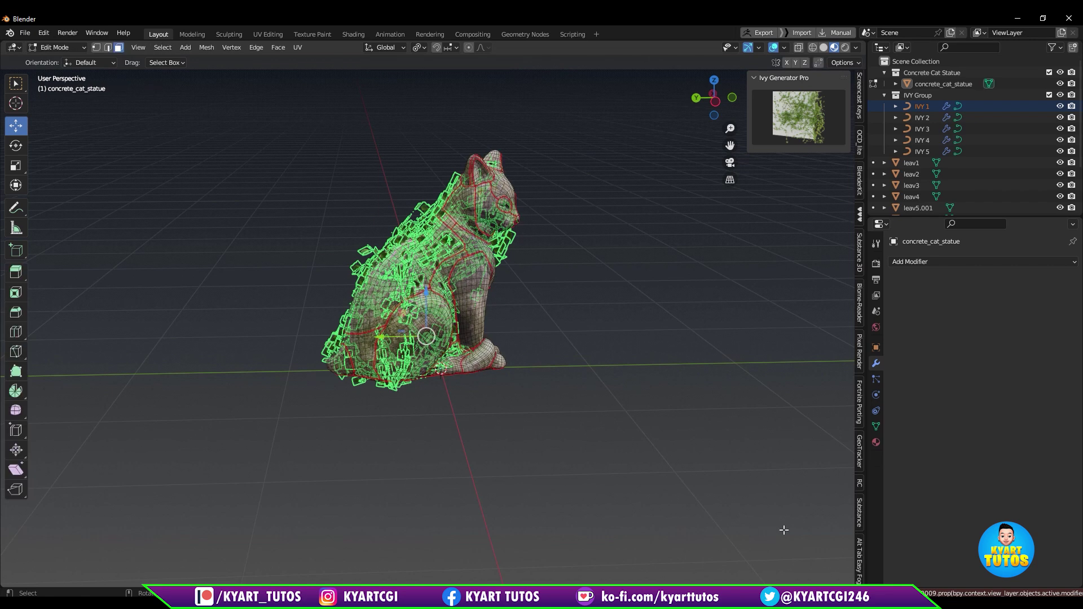
pyautogui.press('Tab')
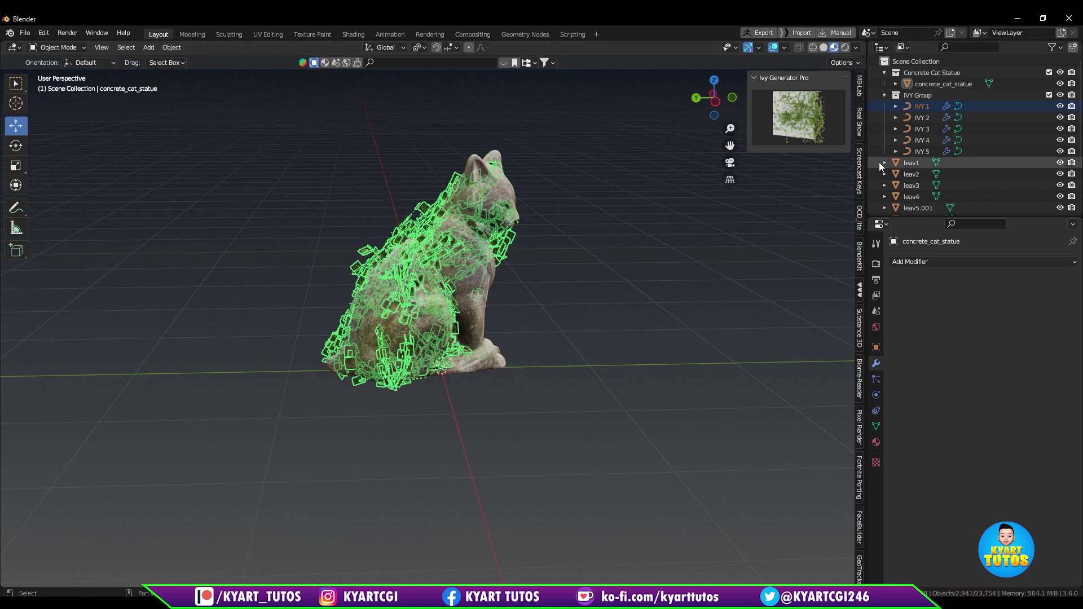
# Try the Ivy Generator3 node group on IVY 2 and replace it with Ivy Generator4.
pyautogui.click(920, 117)
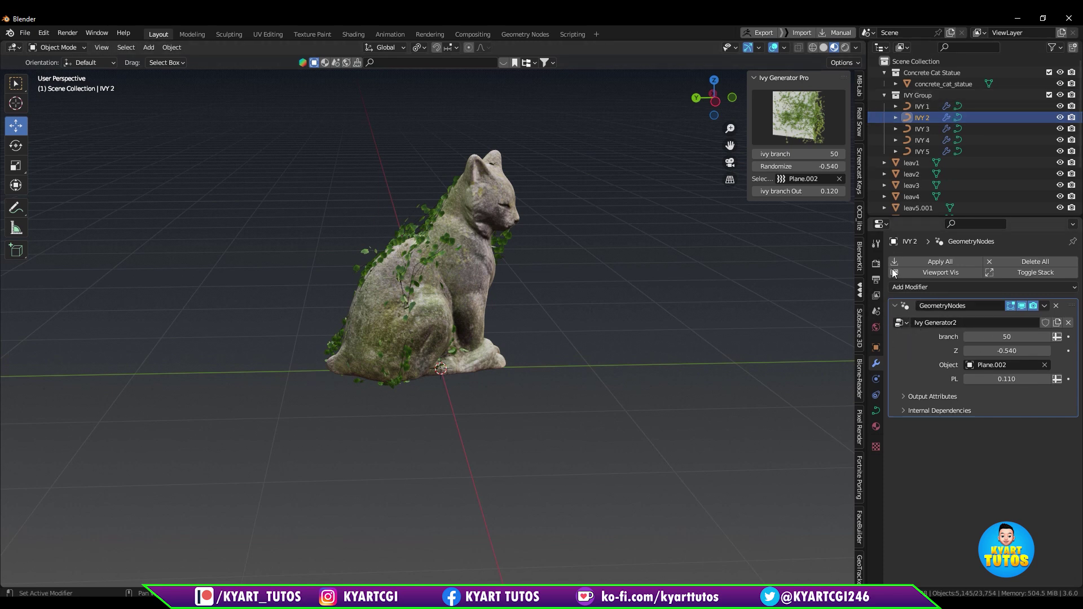
pyautogui.click(900, 323)
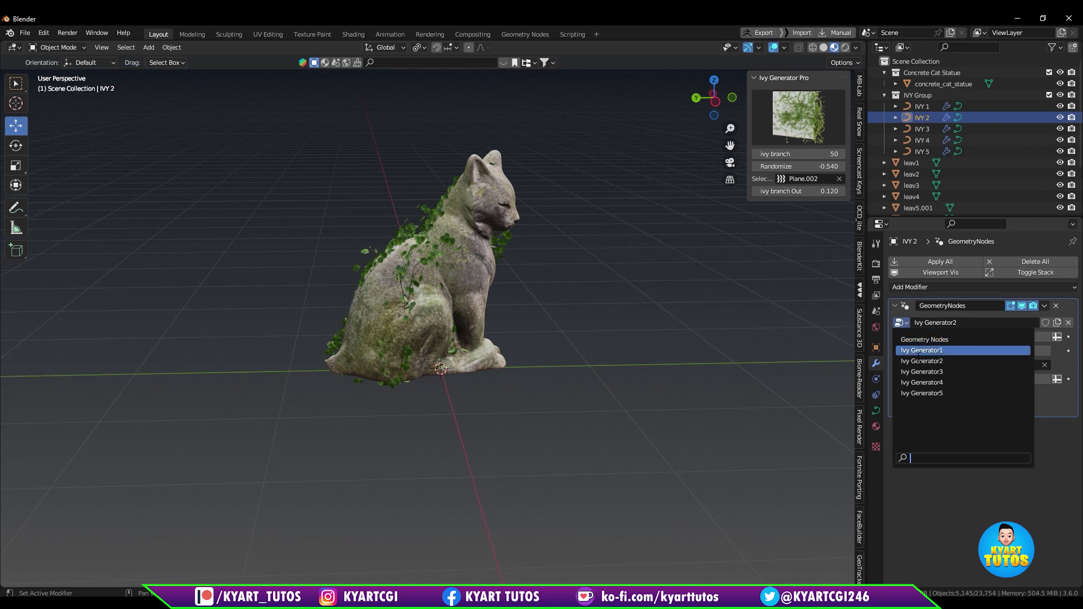
pyautogui.click(921, 372)
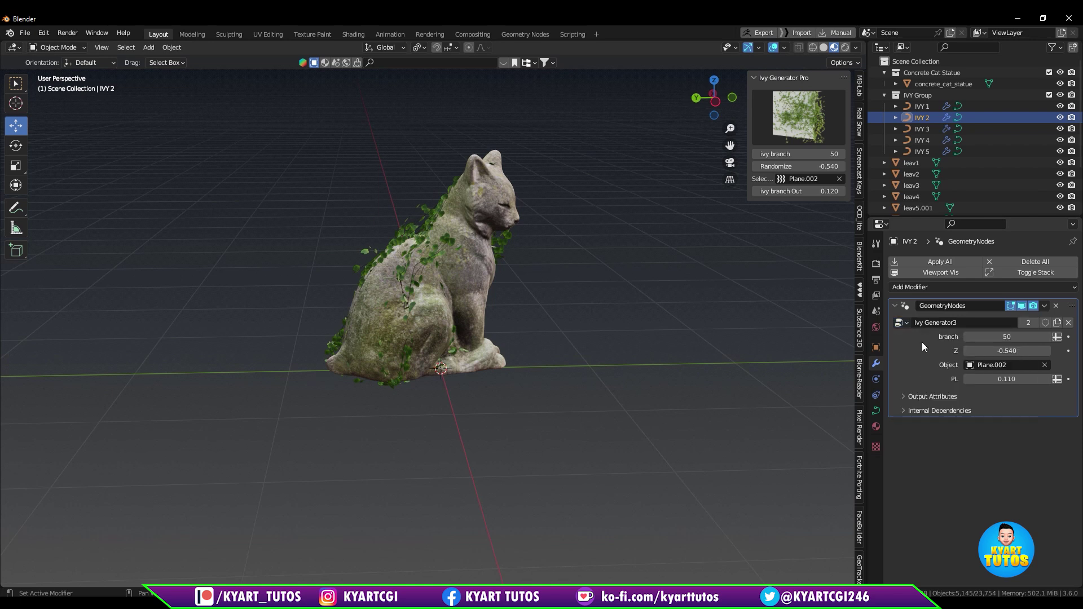
pyautogui.click(902, 324)
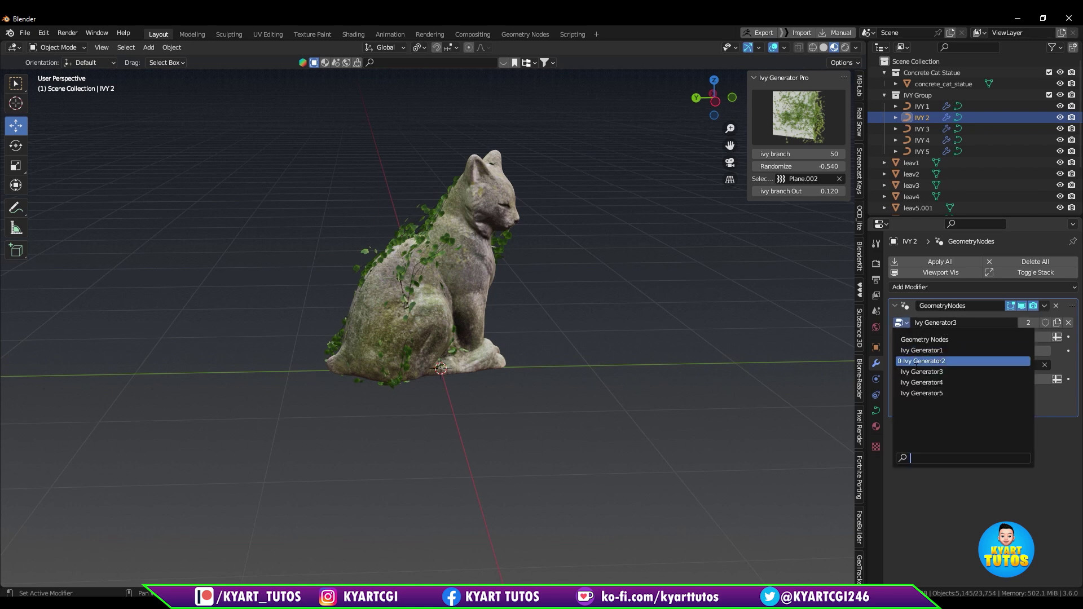
pyautogui.click(920, 383)
# Enter Edit Mode on IVY 2 and draw an ivy curve down the cat's chest with the Draw tool.
pyautogui.press('Tab')
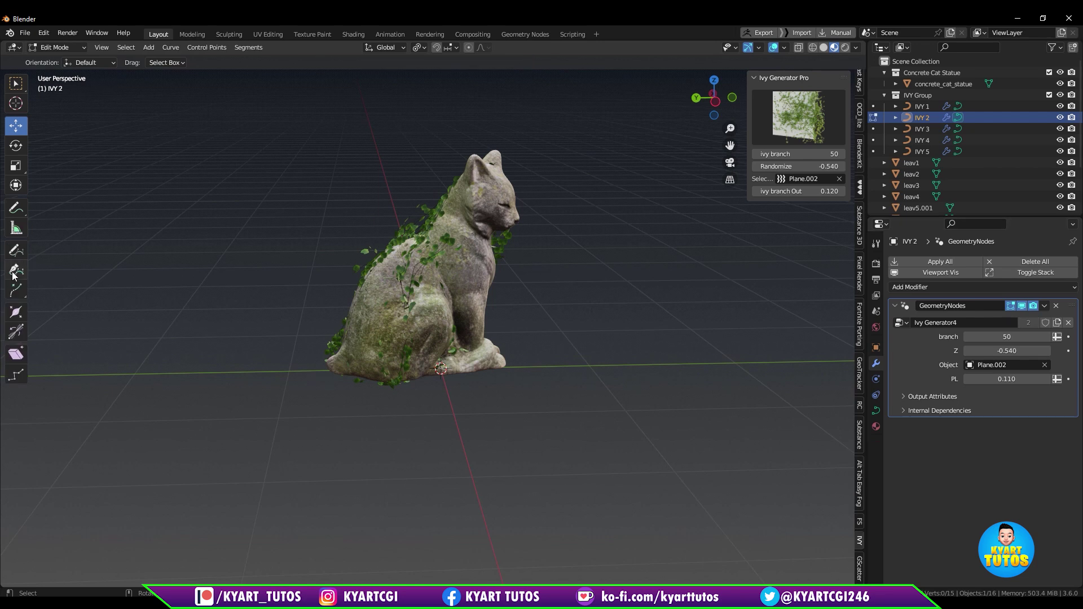
pyautogui.click(16, 250)
pyautogui.moveTo(460, 248); pyautogui.dragTo(469, 321)
pyautogui.moveTo(473, 318); pyautogui.dragTo(360, 315, button='middle')
# Try 10 branches on IVY 2, set its Z value to -0.270 and reduce the branch count to 1.
pyautogui.click(1031, 337)
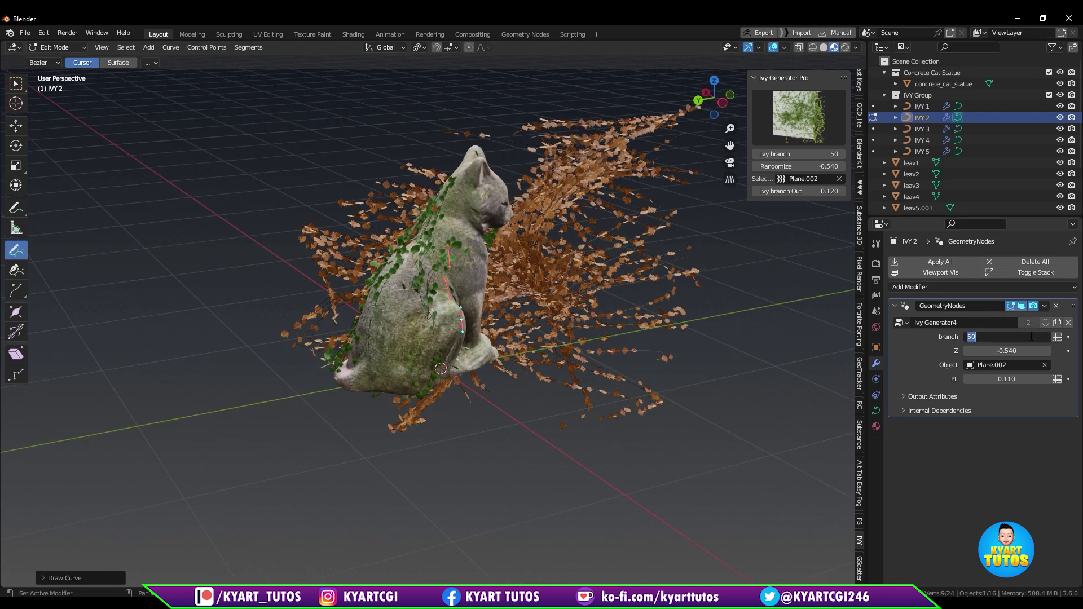
pyautogui.write('10')
pyautogui.press('Return')
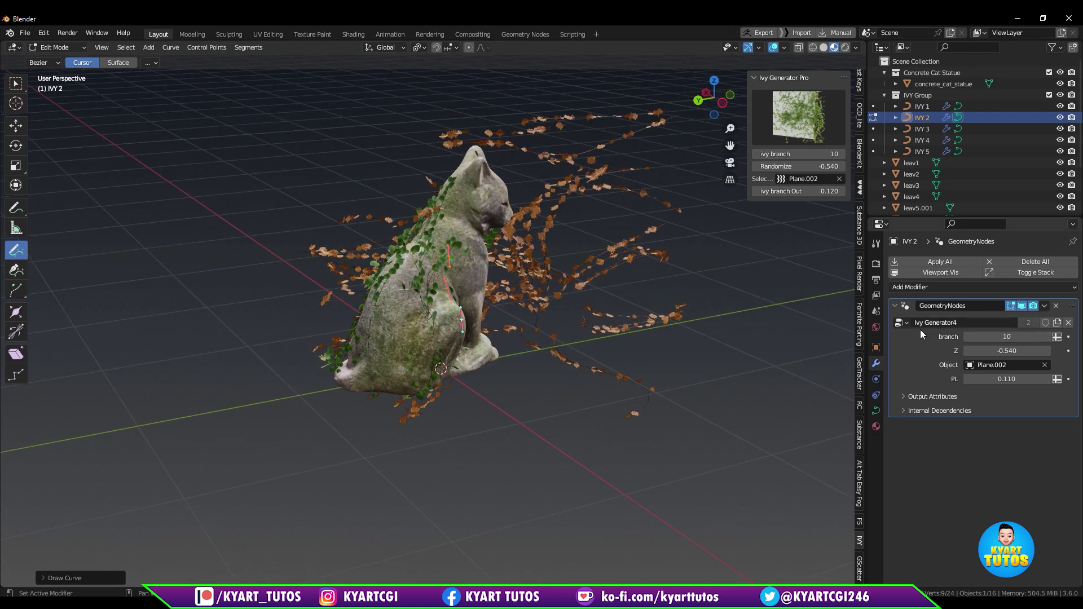
pyautogui.moveTo(1001, 352)
pyautogui.mouseDown()
pyautogui.moveTo(939, 352)
pyautogui.moveTo(1010, 352)
pyautogui.mouseUp()
pyautogui.click(1009, 338)
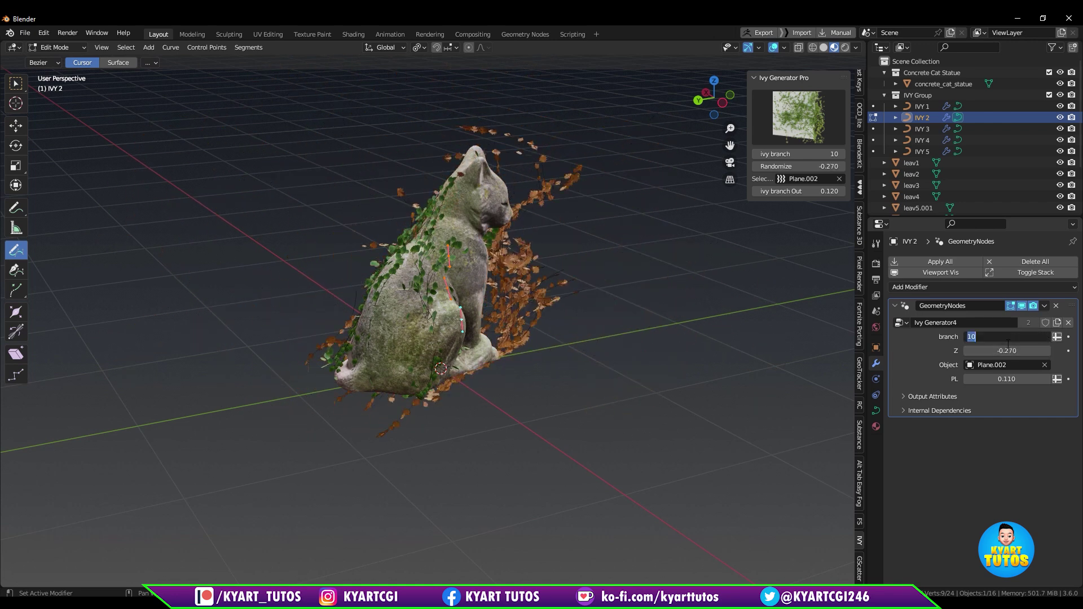
pyautogui.write('1')
pyautogui.press('Return')
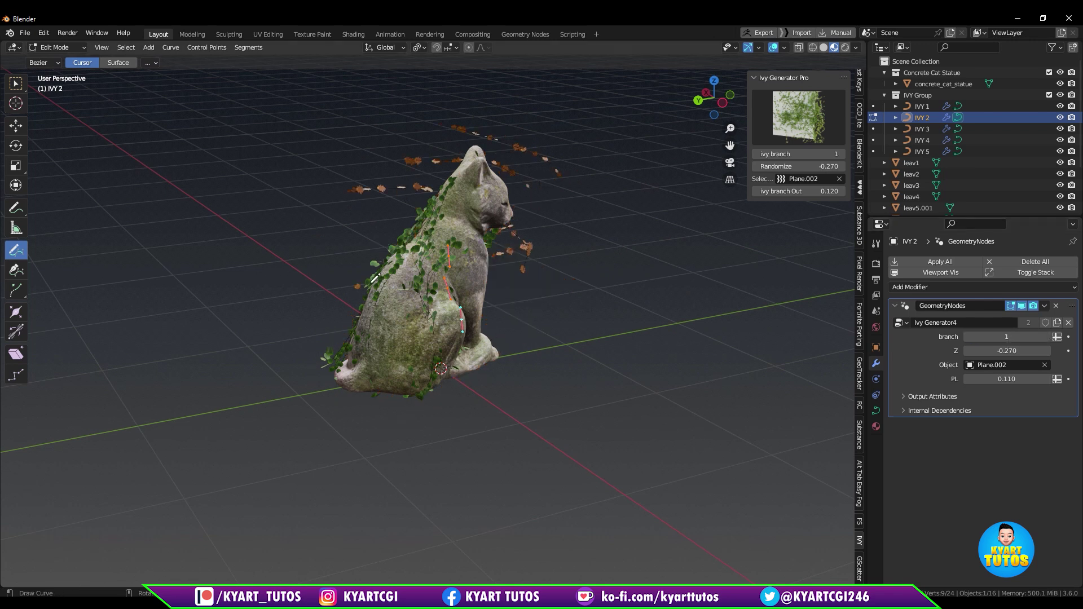
# Draw another IVY 2 curve from the cat's shoulder to its haunch and switch the node group to Ivy Generator5.
pyautogui.moveTo(377, 278); pyautogui.dragTo(419, 266, button='middle')
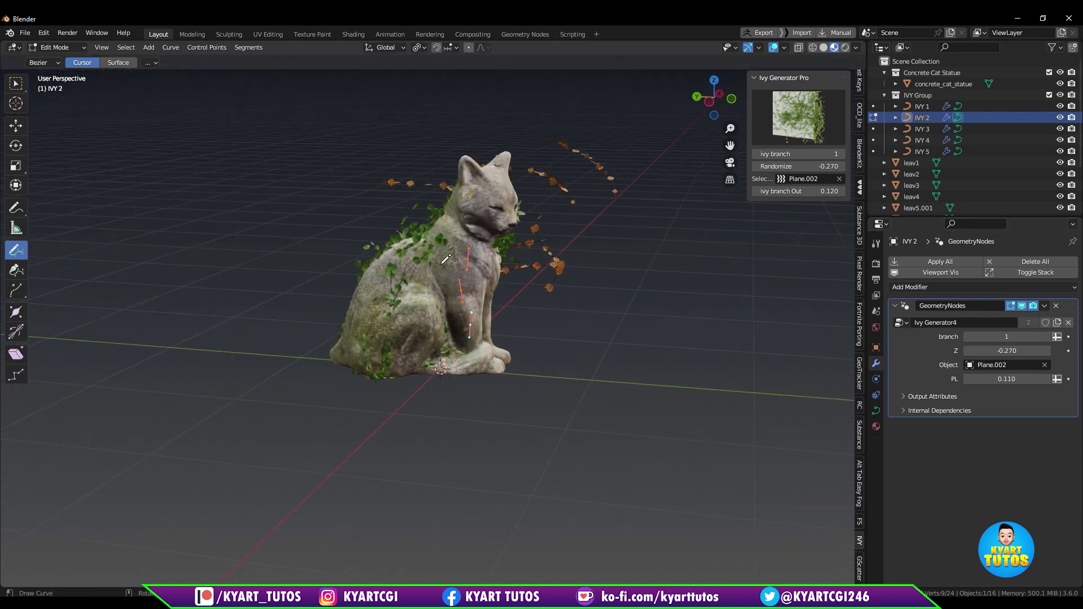
pyautogui.moveTo(445, 259); pyautogui.dragTo(420, 312)
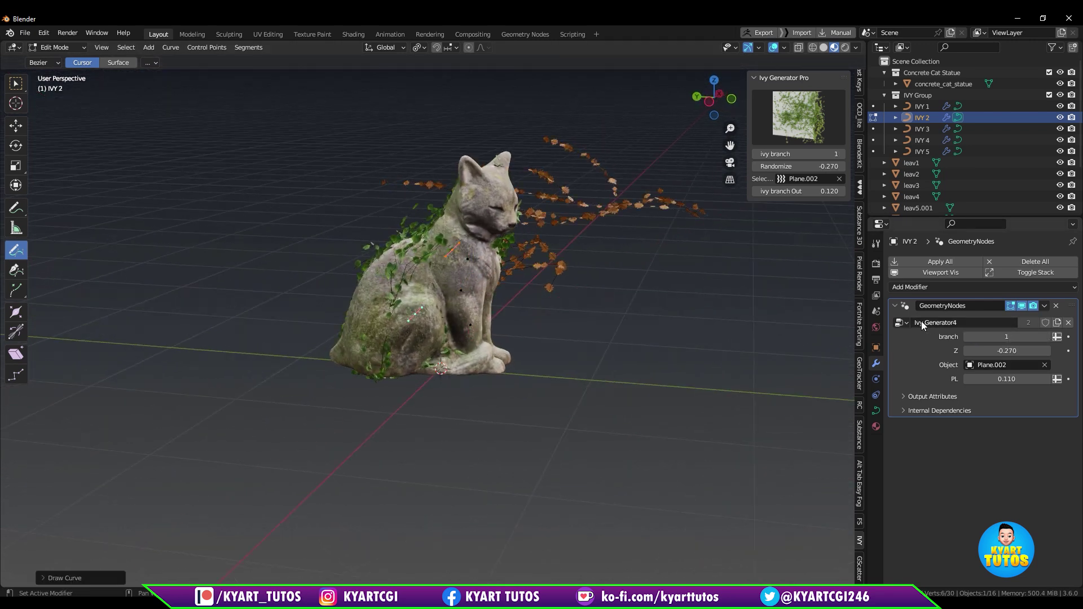
pyautogui.click(901, 322)
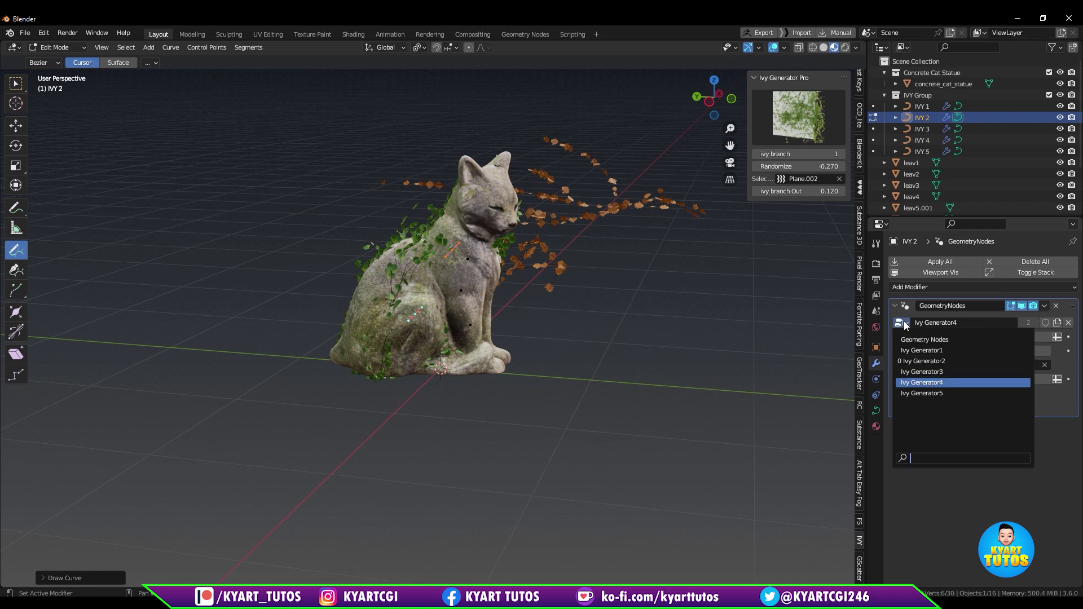
pyautogui.click(919, 394)
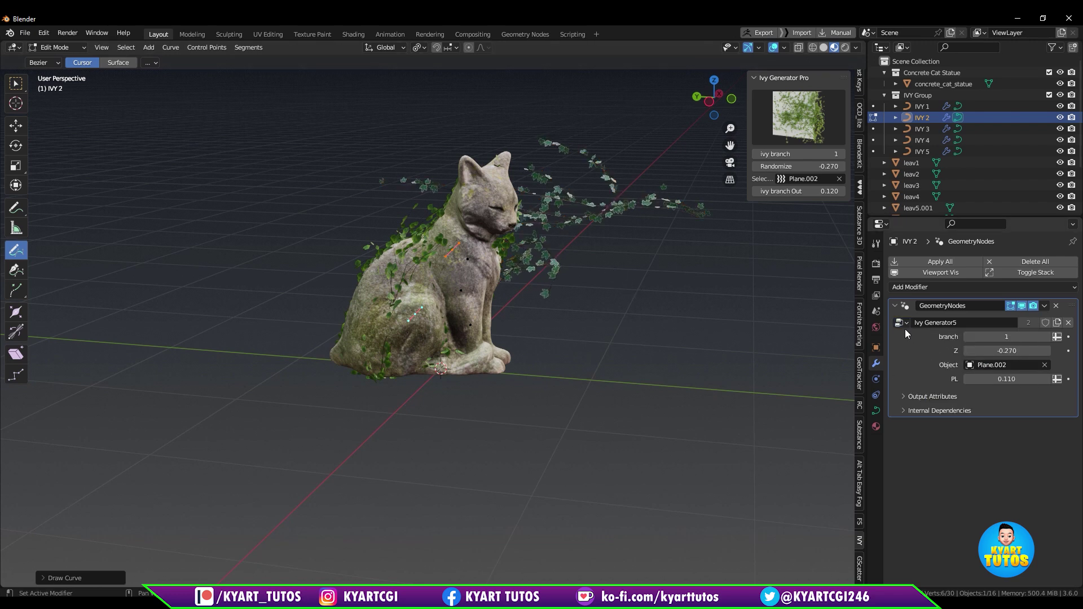
# Select IVY 3 in the IVY Group, switch the active modifier to Ivy Generator1 and draw another curve down the cat's chest.
pyautogui.click(928, 130)
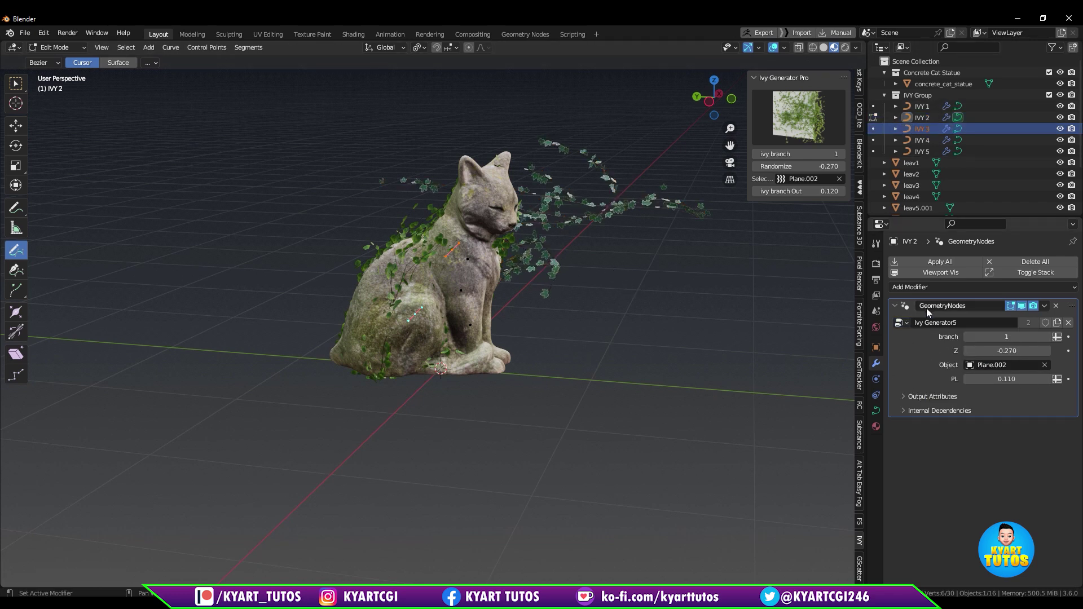
pyautogui.click(901, 323)
pyautogui.click(925, 350)
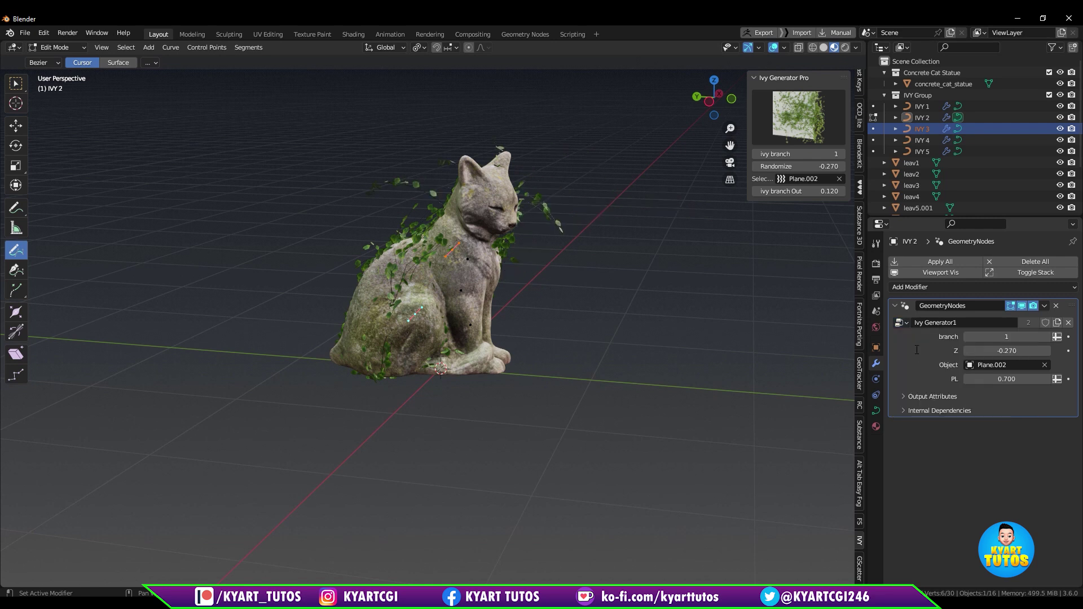
pyautogui.moveTo(479, 255); pyautogui.dragTo(464, 324)
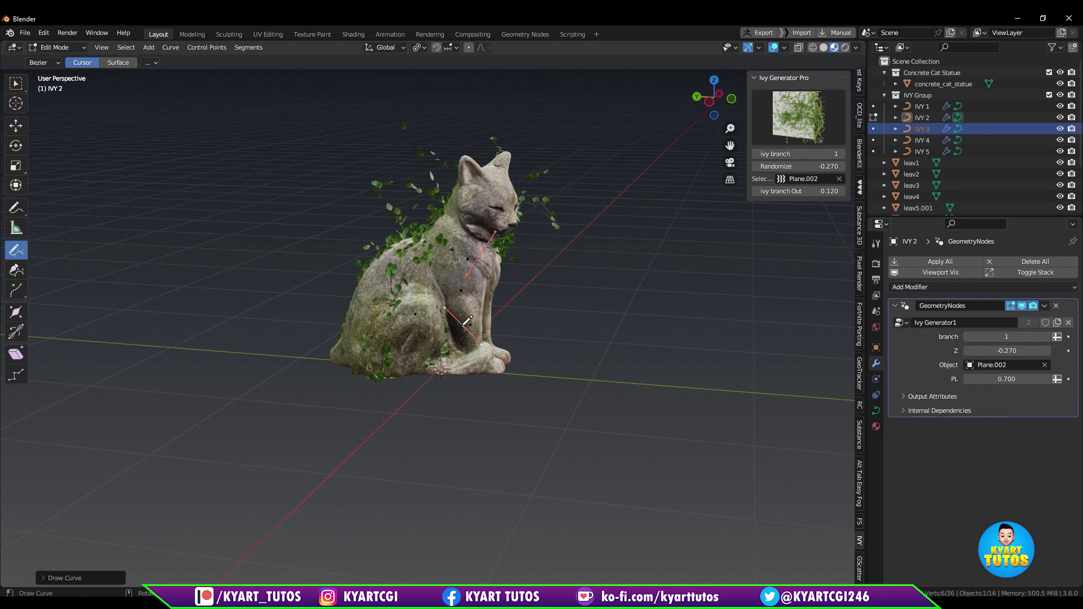
# Draw two more ivy curves on IVY 2, one down the cat's back and one down its side toward the front leg.
pyautogui.moveTo(463, 324)
pyautogui.mouseDown(button='middle')
pyautogui.moveTo(587, 317)
pyautogui.moveTo(475, 294)
pyautogui.mouseUp(button='middle')
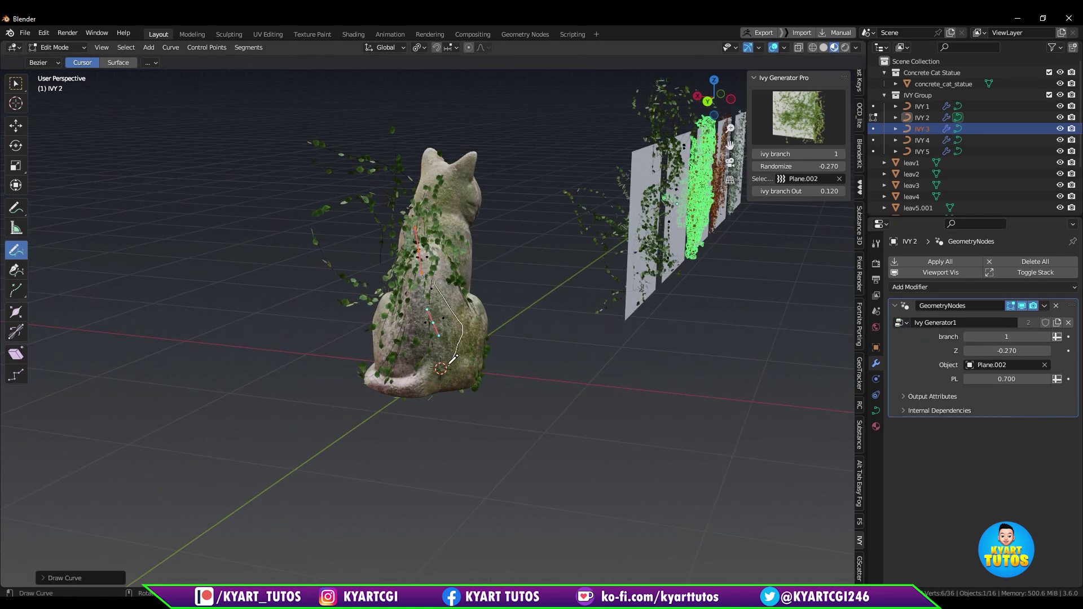
pyautogui.moveTo(453, 359); pyautogui.dragTo(455, 357)
pyautogui.moveTo(456, 357)
pyautogui.mouseDown(button='middle')
pyautogui.moveTo(612, 304)
pyautogui.moveTo(476, 299)
pyautogui.mouseUp(button='middle')
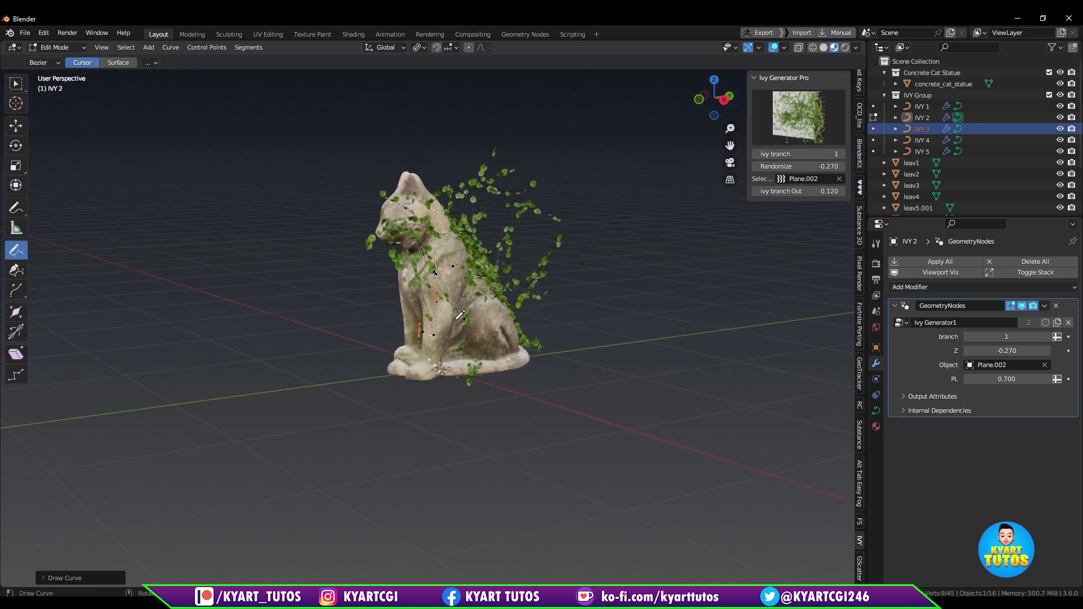
pyautogui.moveTo(459, 315); pyautogui.dragTo(454, 351)
pyautogui.moveTo(453, 351); pyautogui.dragTo(570, 338, button='middle')
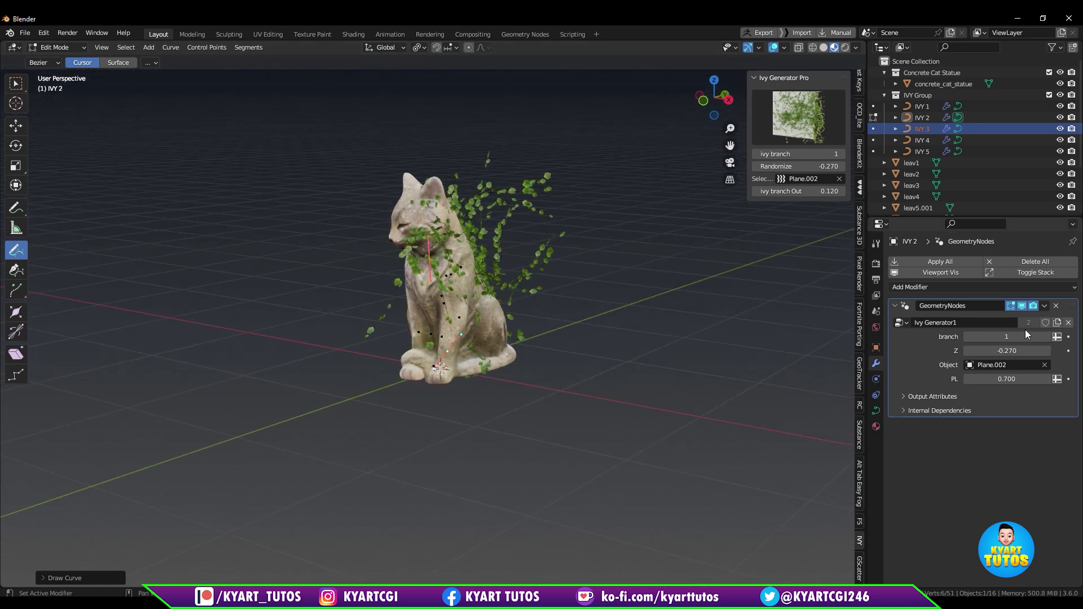
# Set the branch count of the IVY 2 ivy generator to 5.
pyautogui.click(1025, 336)
pyautogui.write('5')
pyautogui.press('Return')
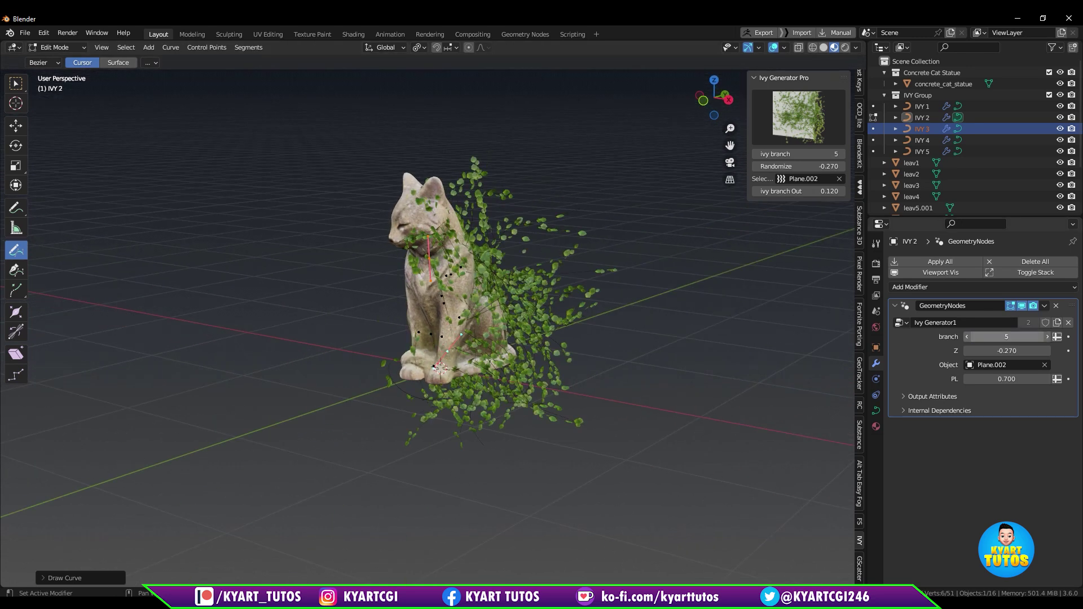
# With the Move tool, shift the upper point of the ivy curve beside the cat's neck inward by about 0.26 m.
pyautogui.moveTo(659, 295); pyautogui.dragTo(664, 359, button='middle')
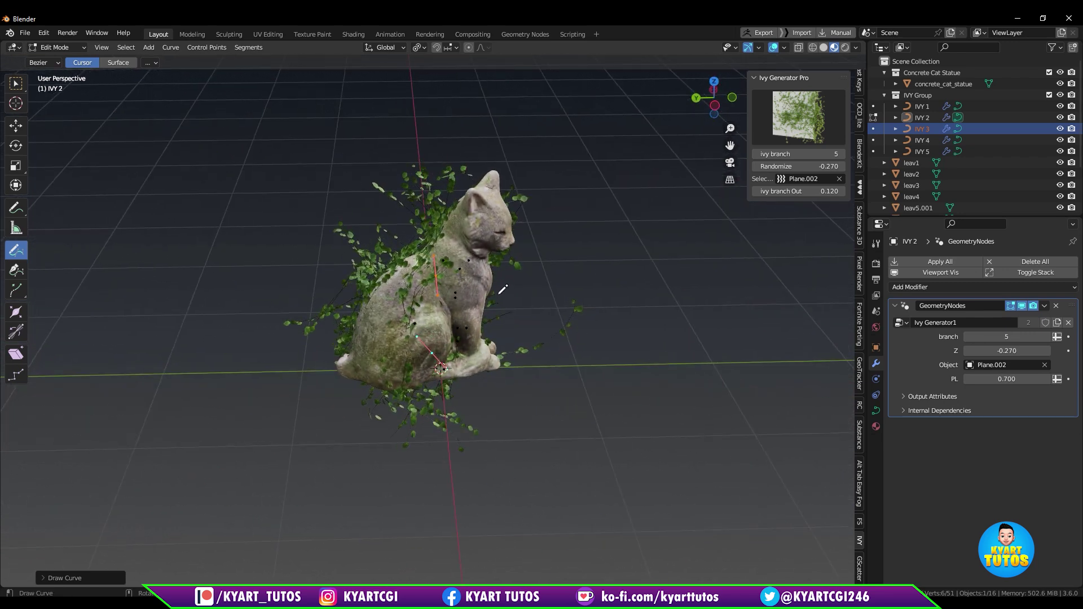
pyautogui.scroll(5, 663, 359)
pyautogui.scroll(-1, 533, 364)
pyautogui.moveTo(533, 363); pyautogui.dragTo(535, 356, button='middle')
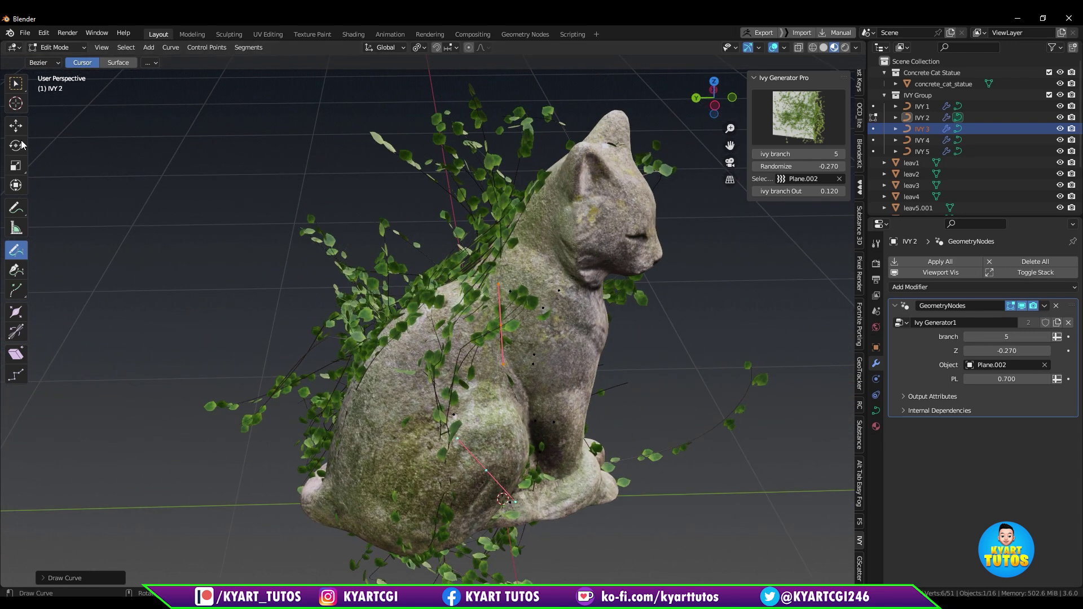
pyautogui.click(14, 128)
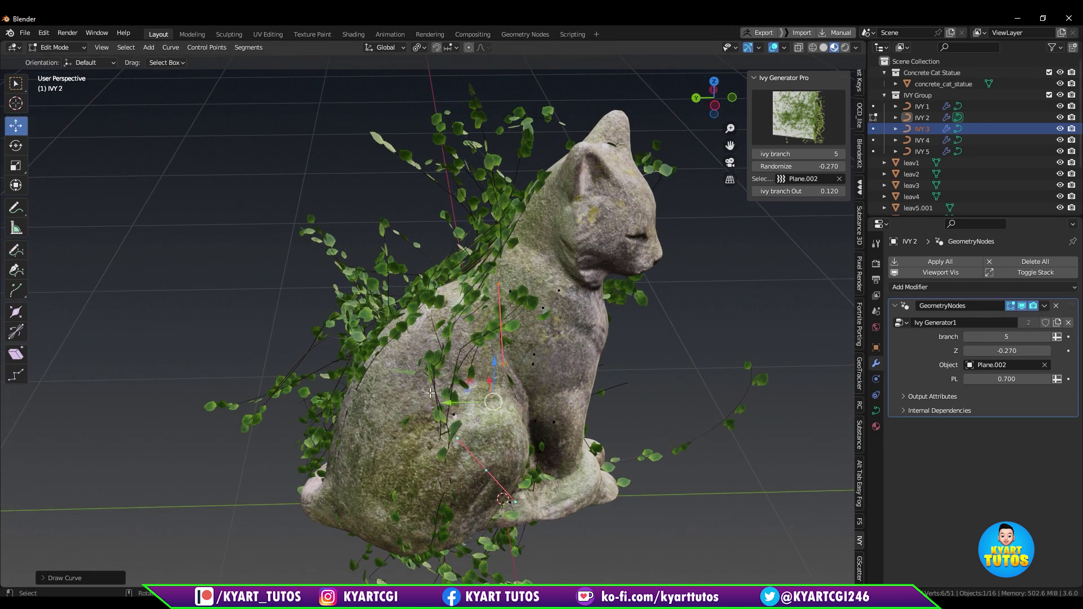
pyautogui.click(500, 325)
pyautogui.moveTo(462, 323); pyautogui.dragTo(745, 339, button='middle')
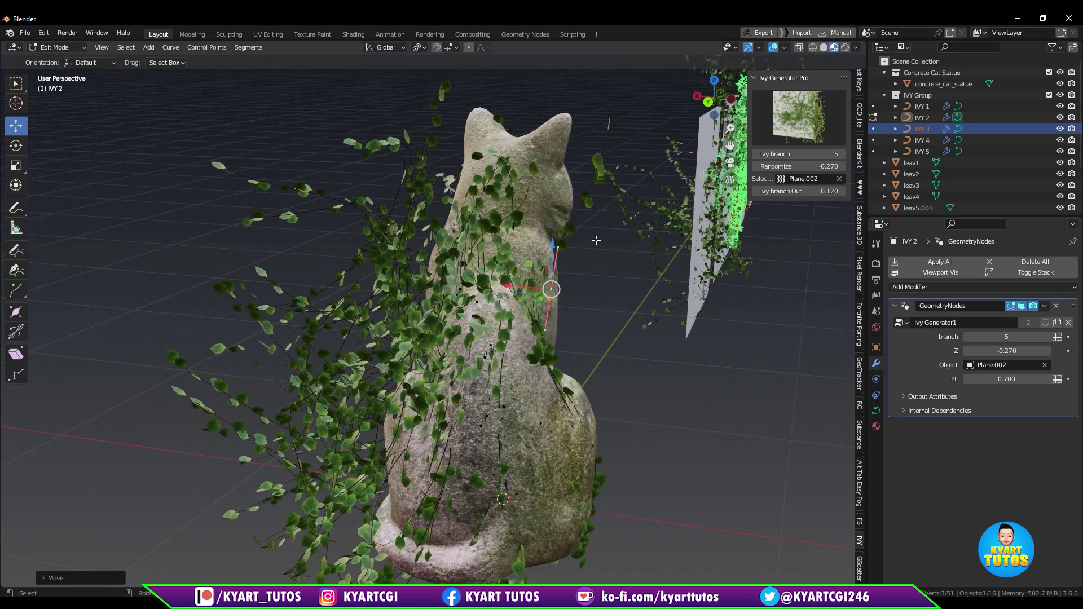
pyautogui.click(558, 247)
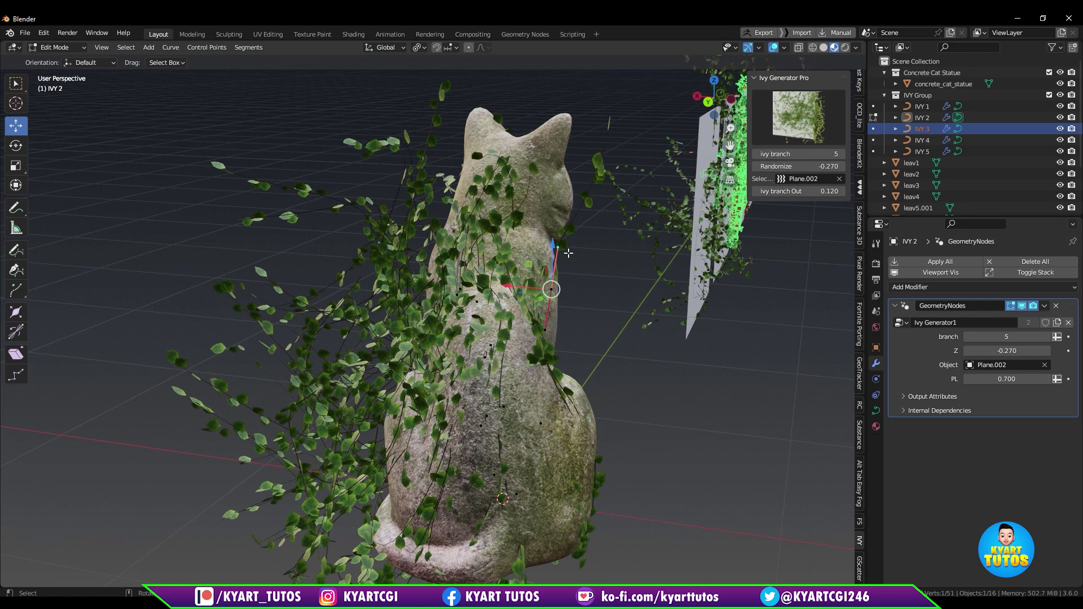
pyautogui.press('g')
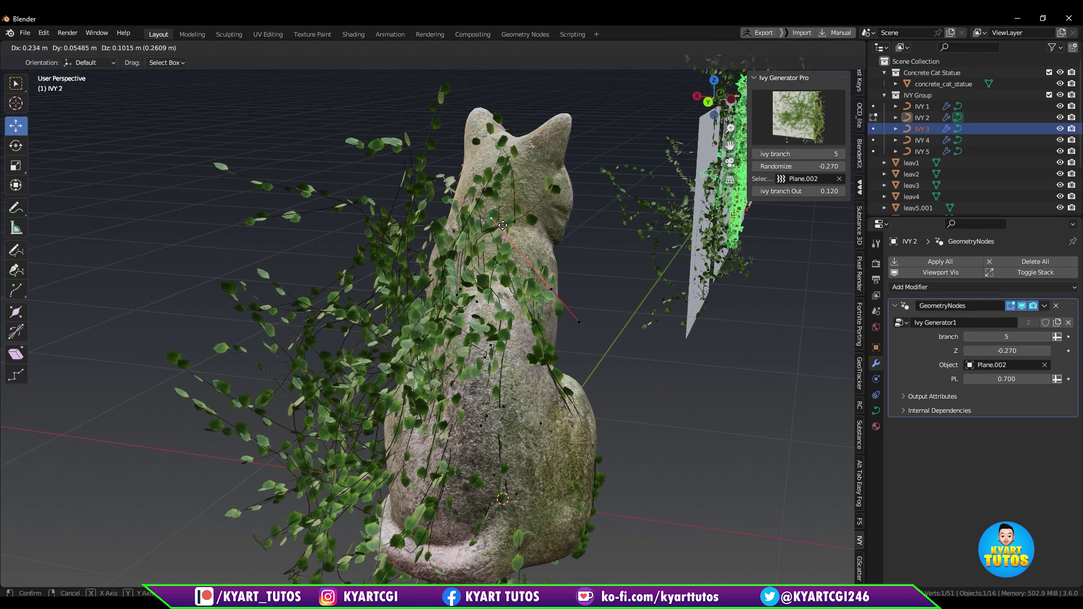
pyautogui.click(502, 225)
# Switch the IVY 2 geometry node group to Ivy Generator5.
pyautogui.moveTo(592, 380); pyautogui.dragTo(385, 364, button='middle')
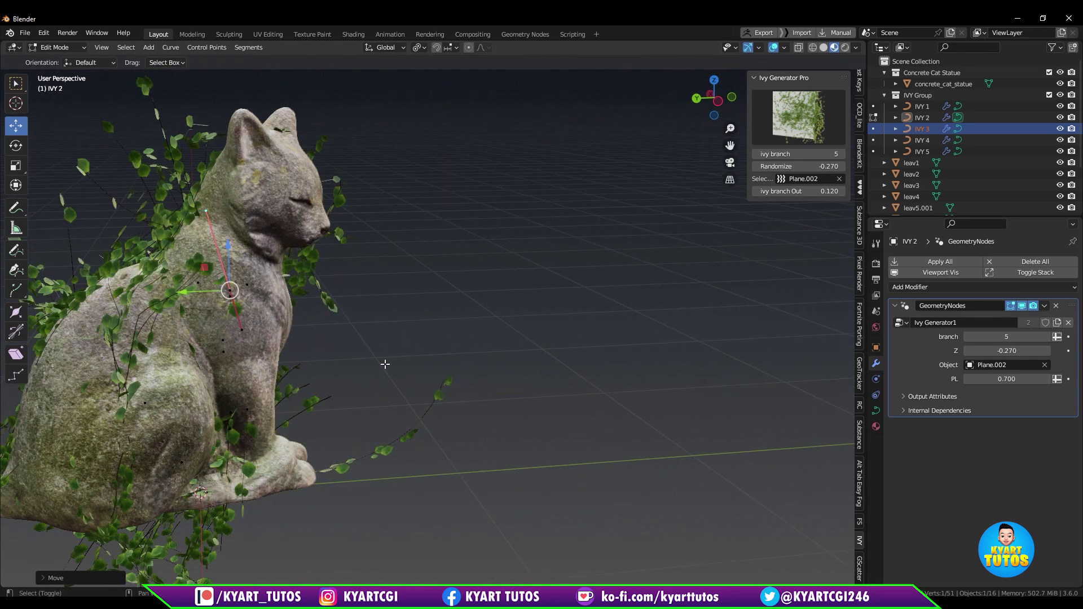
pyautogui.scroll(-4, 490, 357)
pyautogui.moveTo(490, 357); pyautogui.dragTo(626, 270, button='middle')
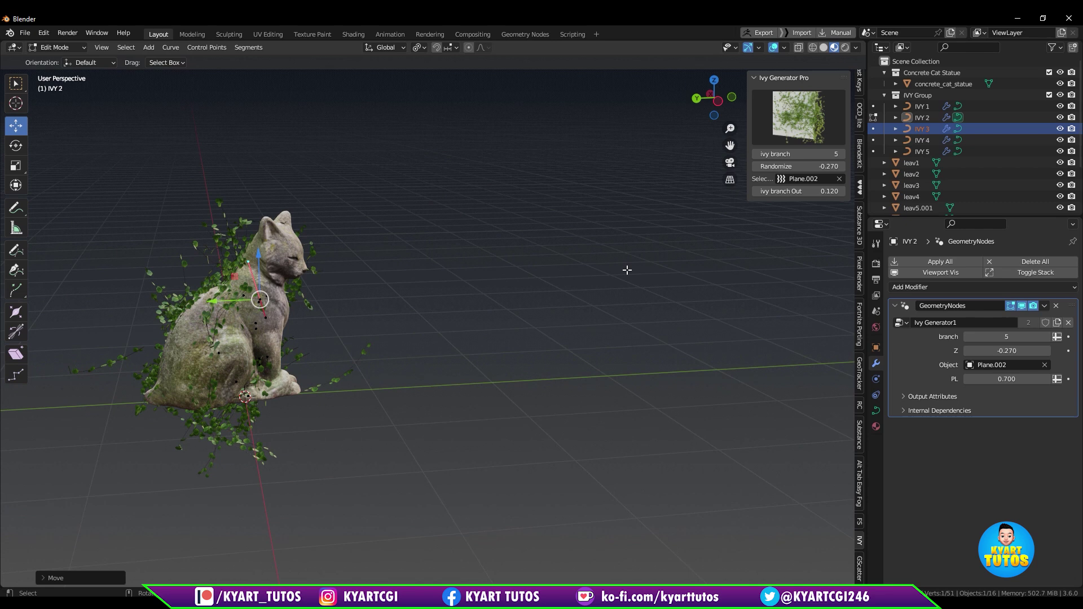
pyautogui.click(901, 323)
pyautogui.click(927, 394)
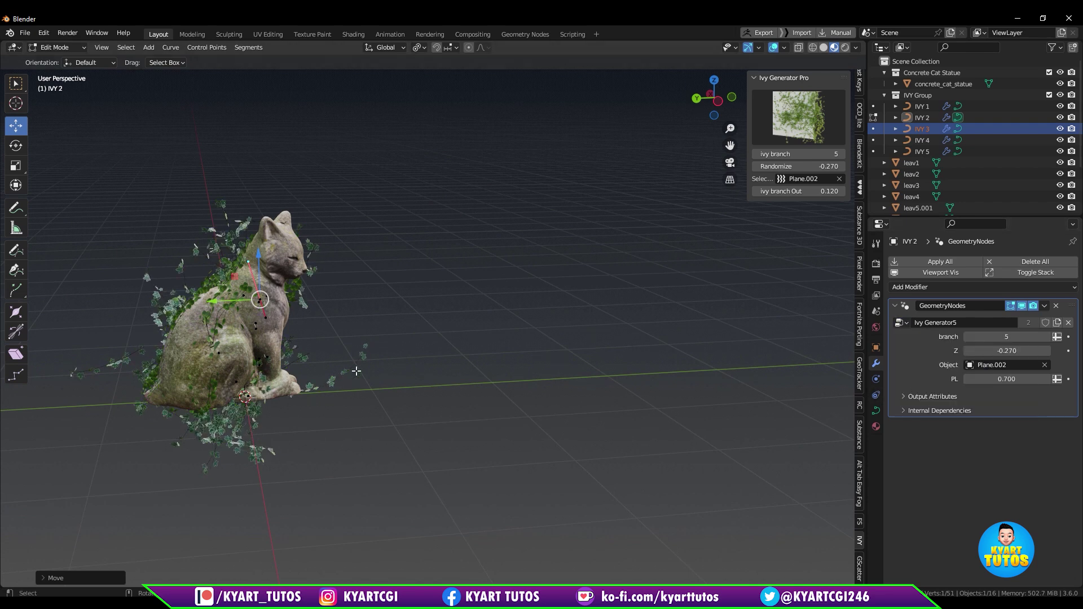
pyautogui.moveTo(357, 371); pyautogui.dragTo(531, 353, button='middle')
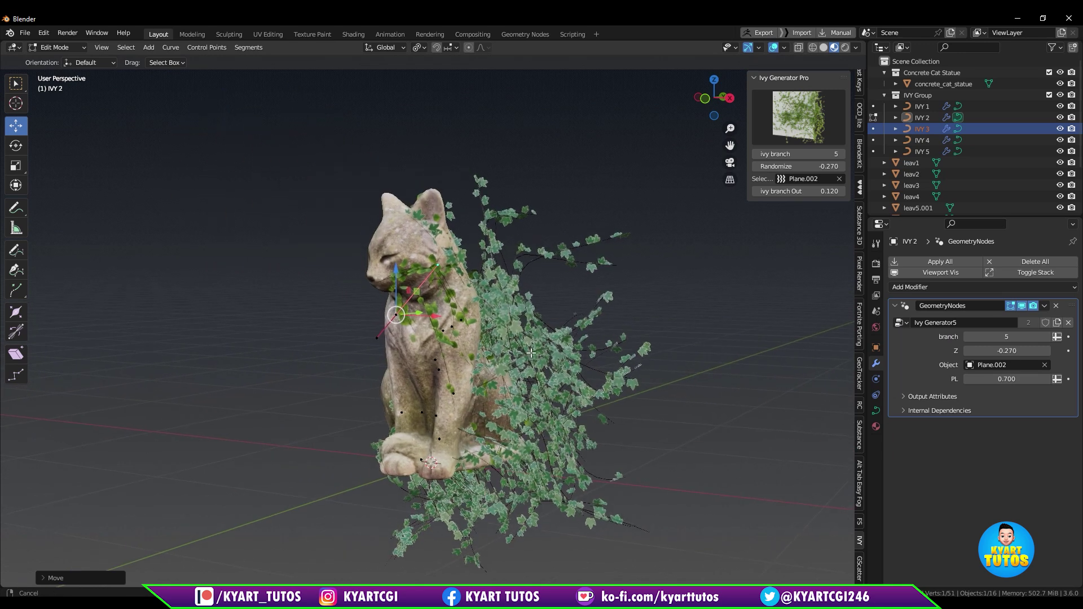
# Set the render engine to Eevee and display the viewport in Rendered shading.
pyautogui.click(874, 264)
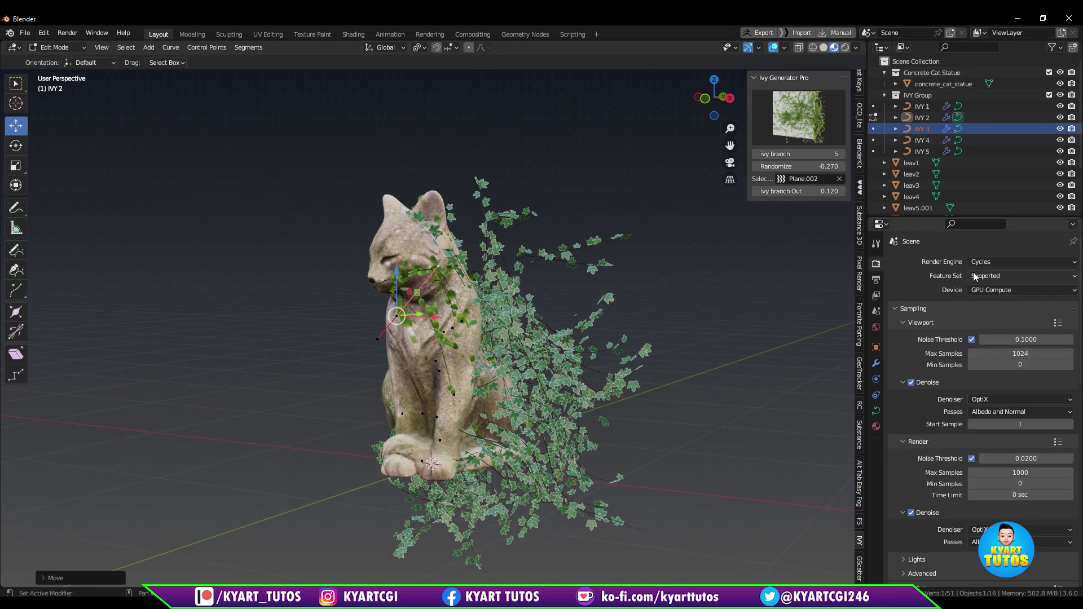
pyautogui.click(1024, 261)
pyautogui.click(1028, 274)
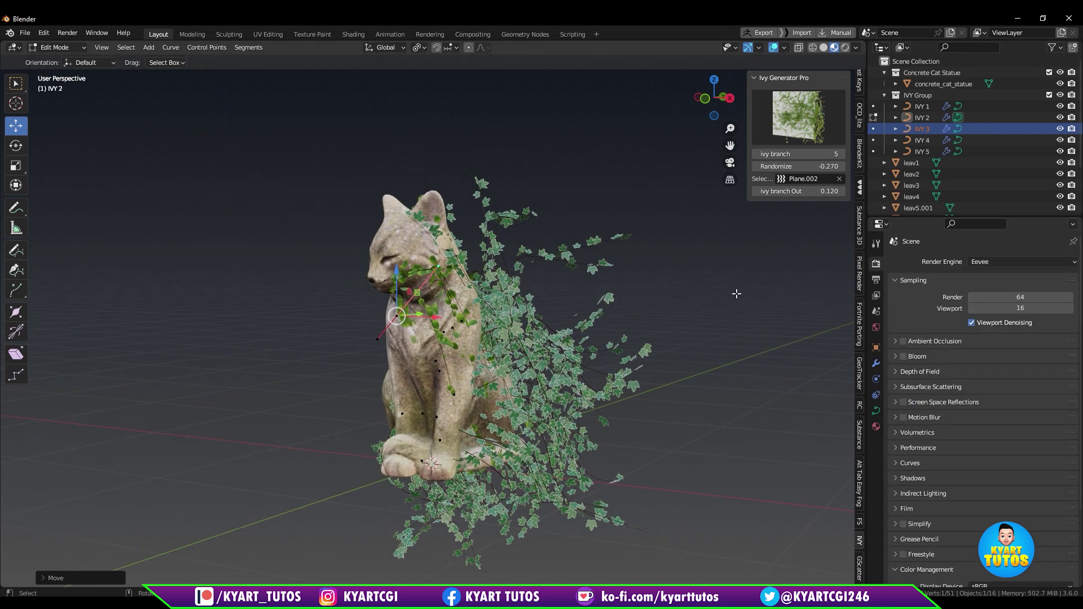
pyautogui.click(845, 48)
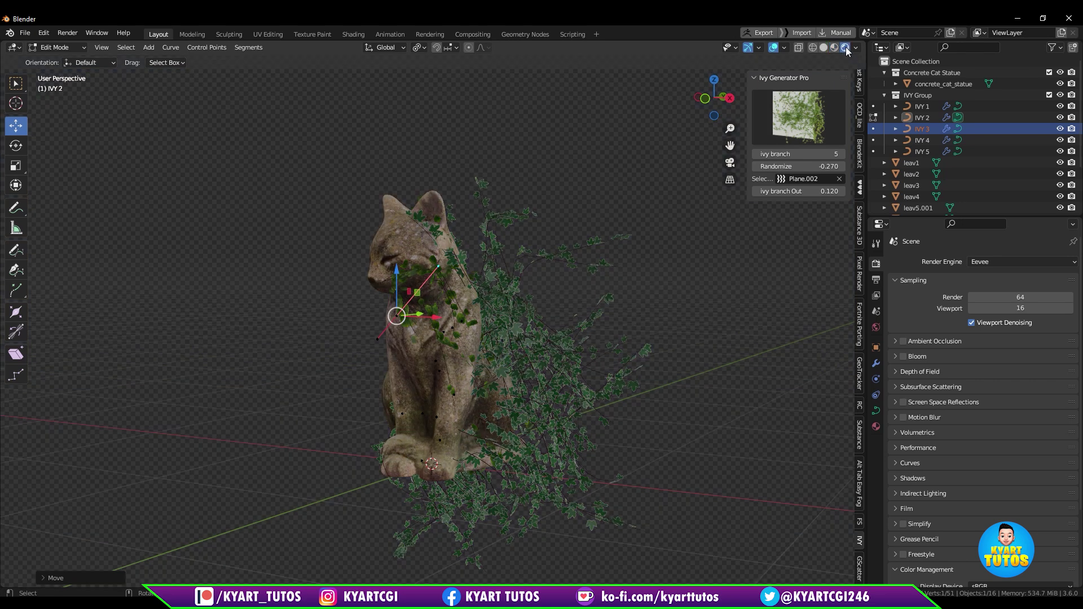
# Enable Ambient Occlusion and Bloom, and turn off Scene World in the viewport shading options.
pyautogui.moveTo(648, 392); pyautogui.dragTo(626, 398, button='middle')
pyautogui.click(903, 341)
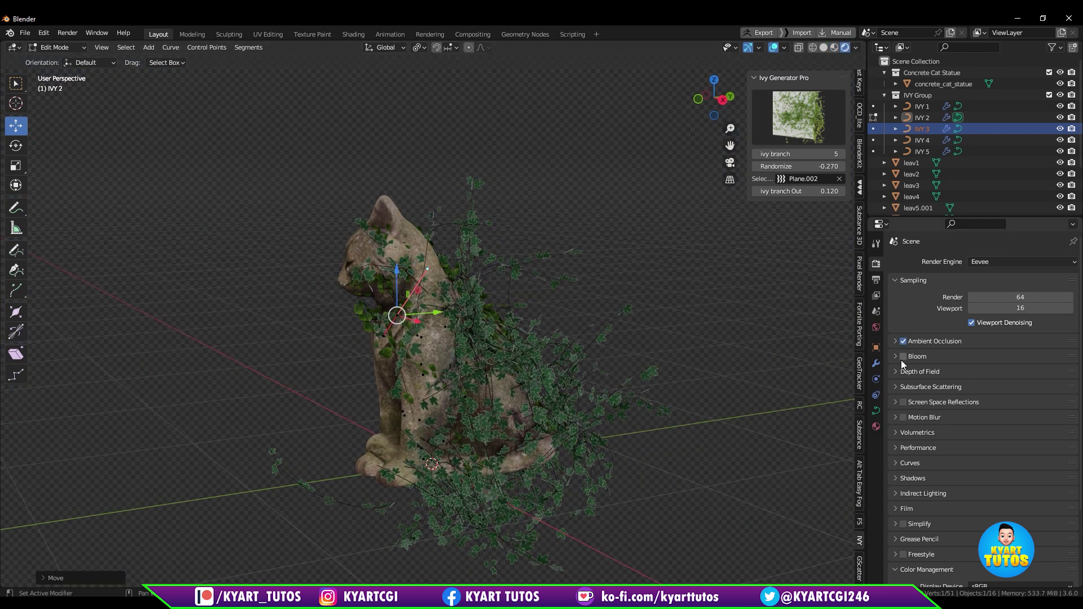
pyautogui.click(856, 48)
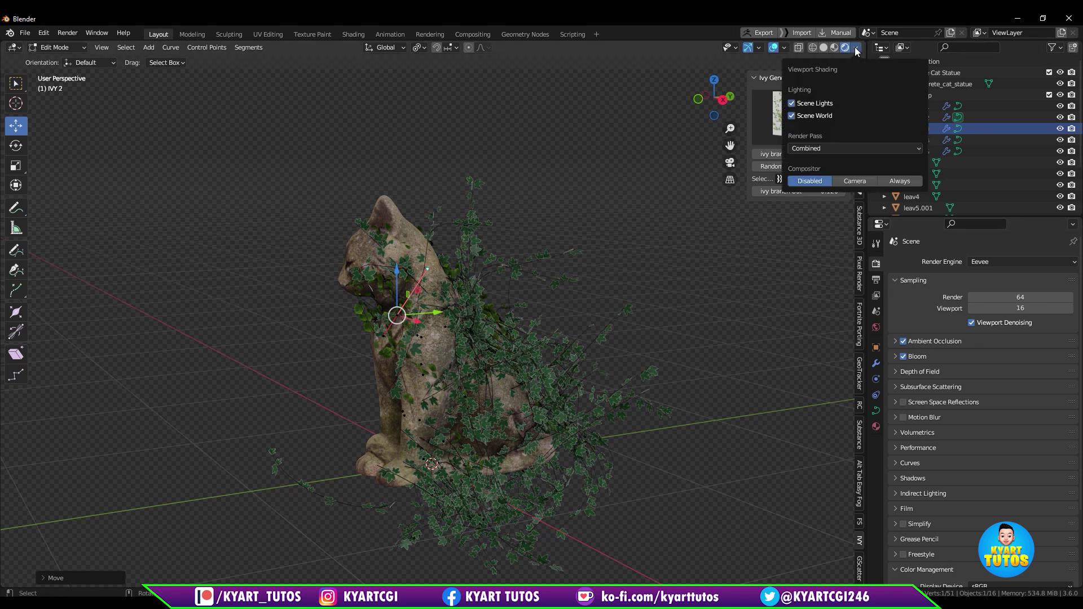
pyautogui.click(802, 115)
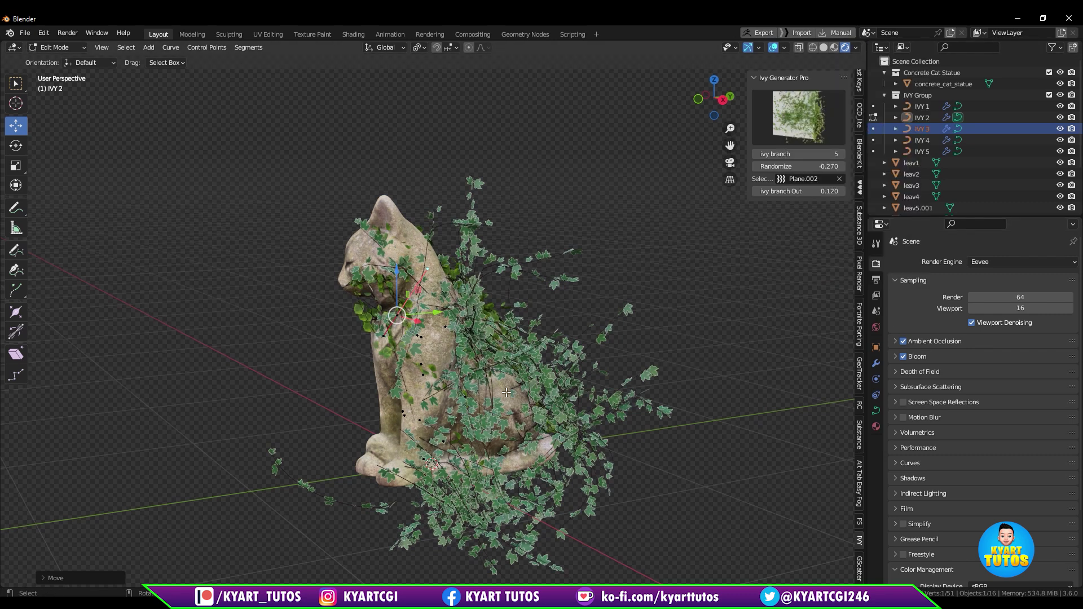
# Hide the viewport overlays and gizmos to show the cat and ivy without guides.
pyautogui.moveTo(665, 390); pyautogui.dragTo(755, 105, button='middle')
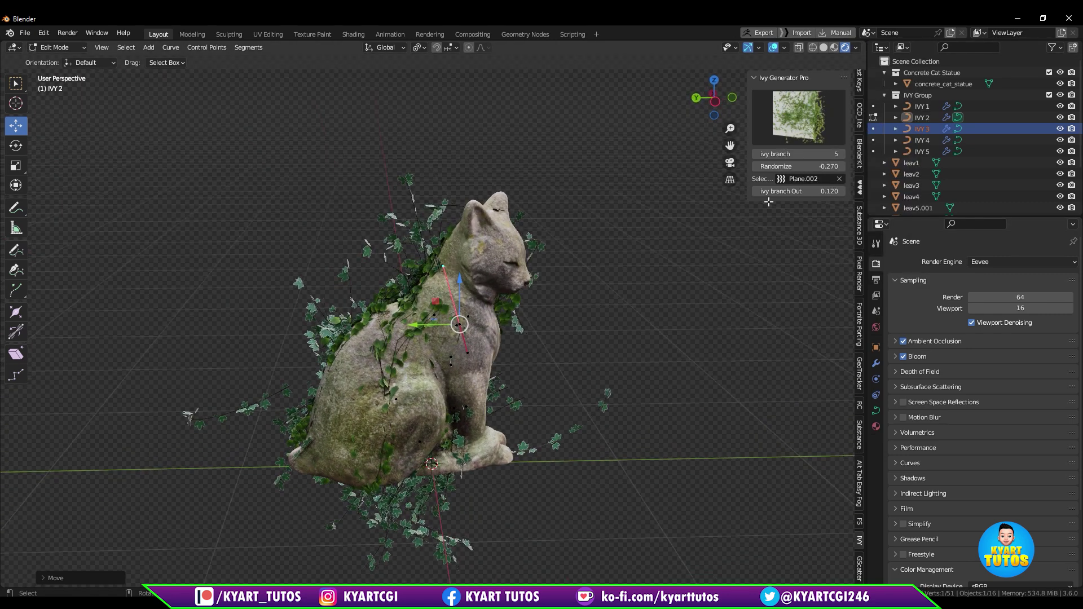
pyautogui.click(774, 48)
pyautogui.click(747, 48)
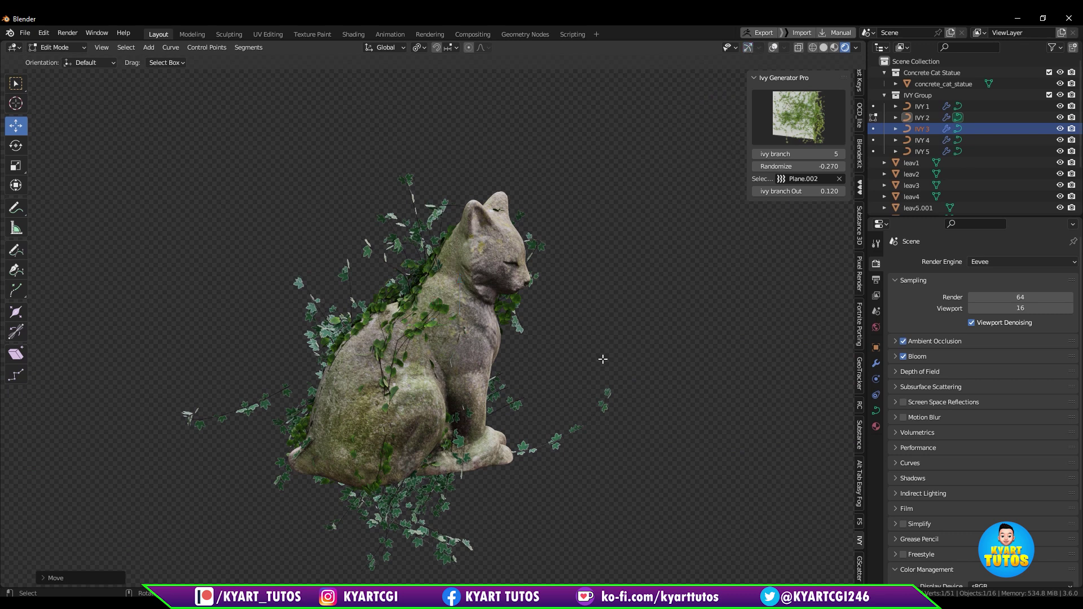
pyautogui.moveTo(599, 379); pyautogui.dragTo(626, 377, button='middle')
# Change the render engine to Cycles to preview the ivy-covered cat.
pyautogui.click(1000, 263)
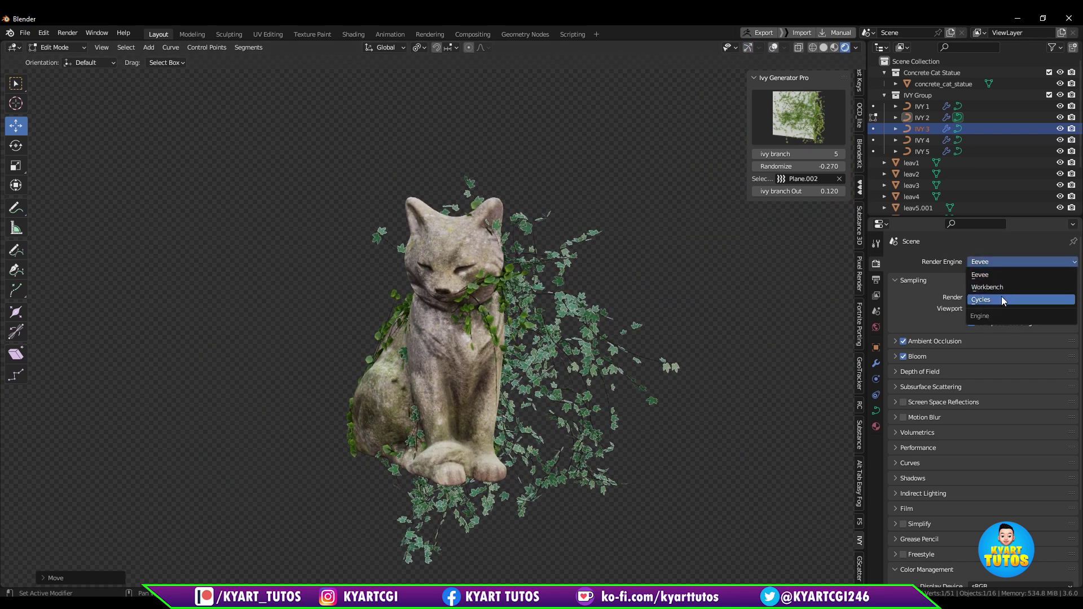
pyautogui.click(1000, 299)
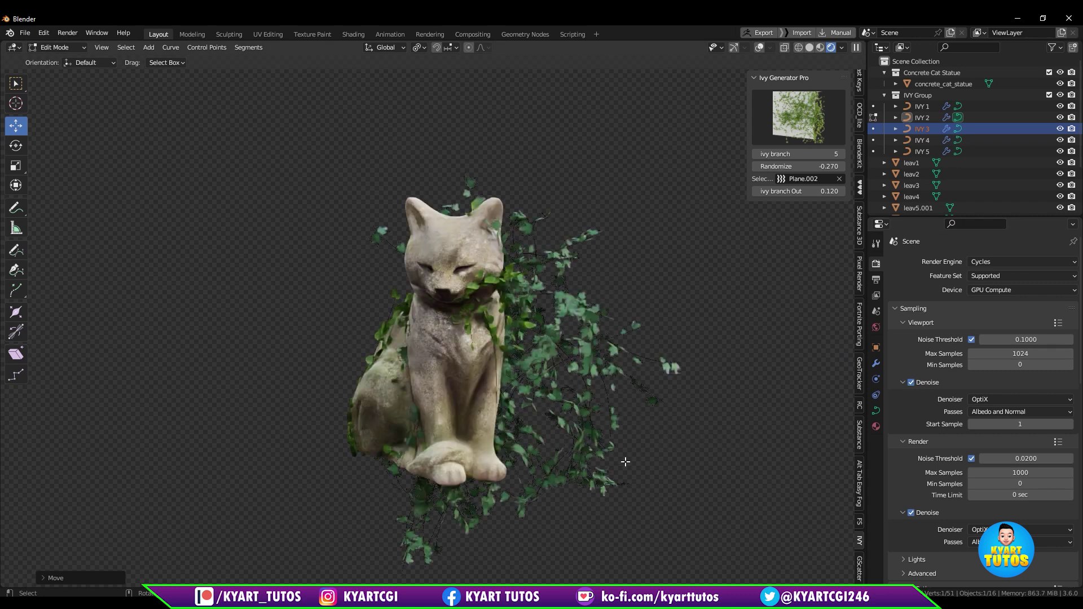
pyautogui.moveTo(752, 470); pyautogui.dragTo(713, 459, button='middle')
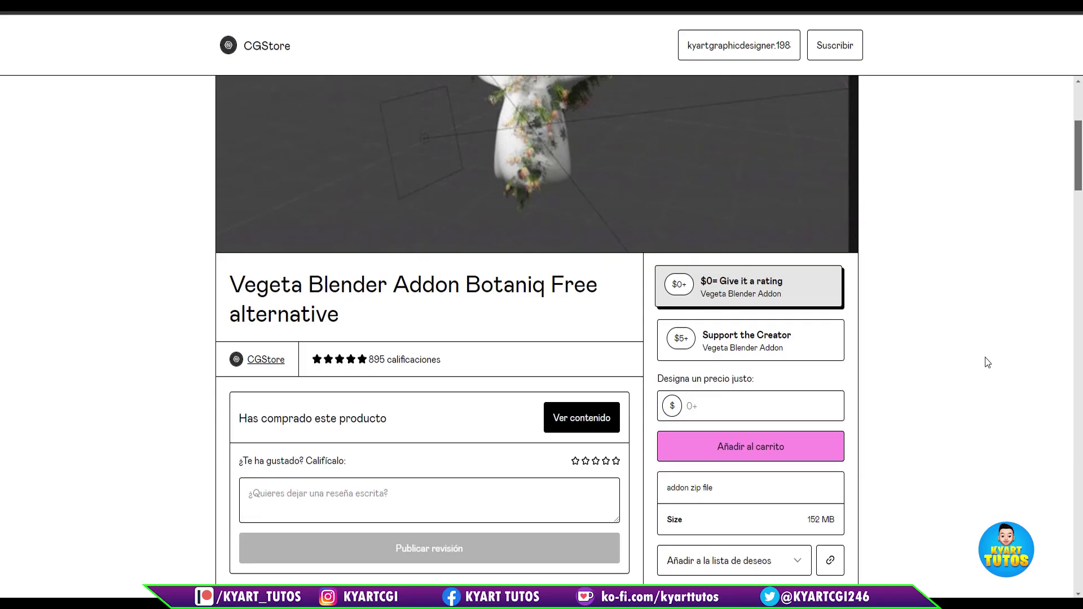
# Switch to the browser and examine the preview video and purchase options on the Vegeta Blender Addon Botaniq Free alternative page.
pyautogui.scroll(4, 987, 361)
pyautogui.scroll(-3, 987, 361)
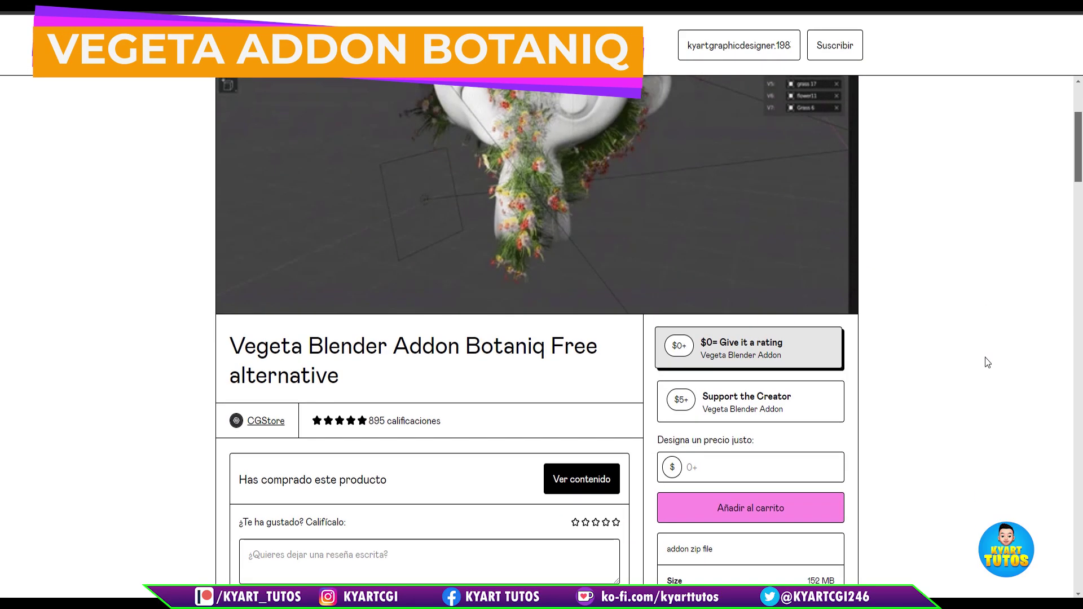
pyautogui.scroll(1, 974, 363)
pyautogui.scroll(1, 974, 363)
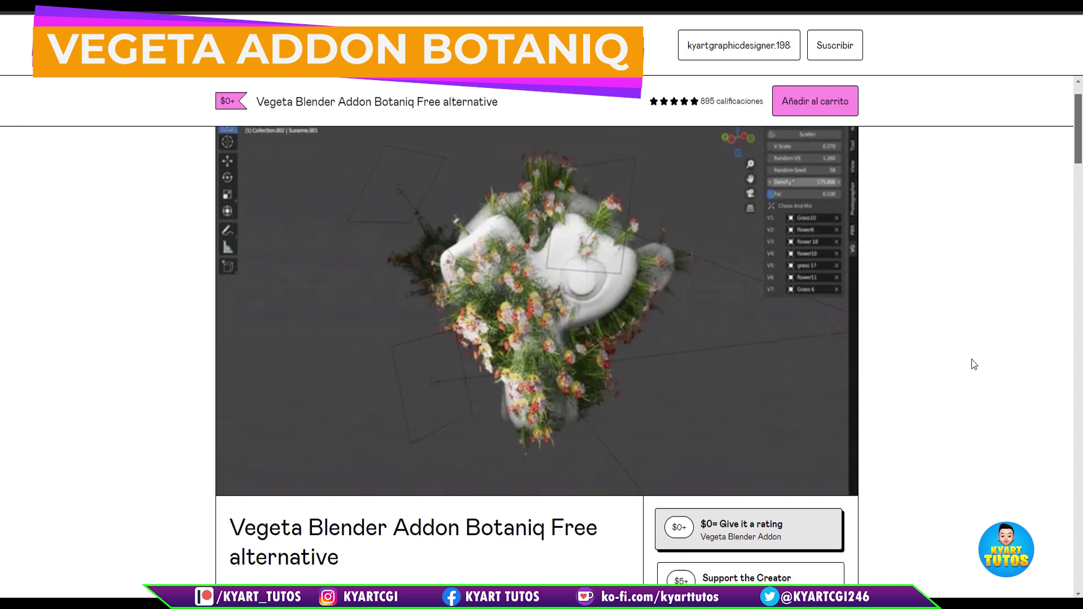
pyautogui.scroll(-2, 974, 363)
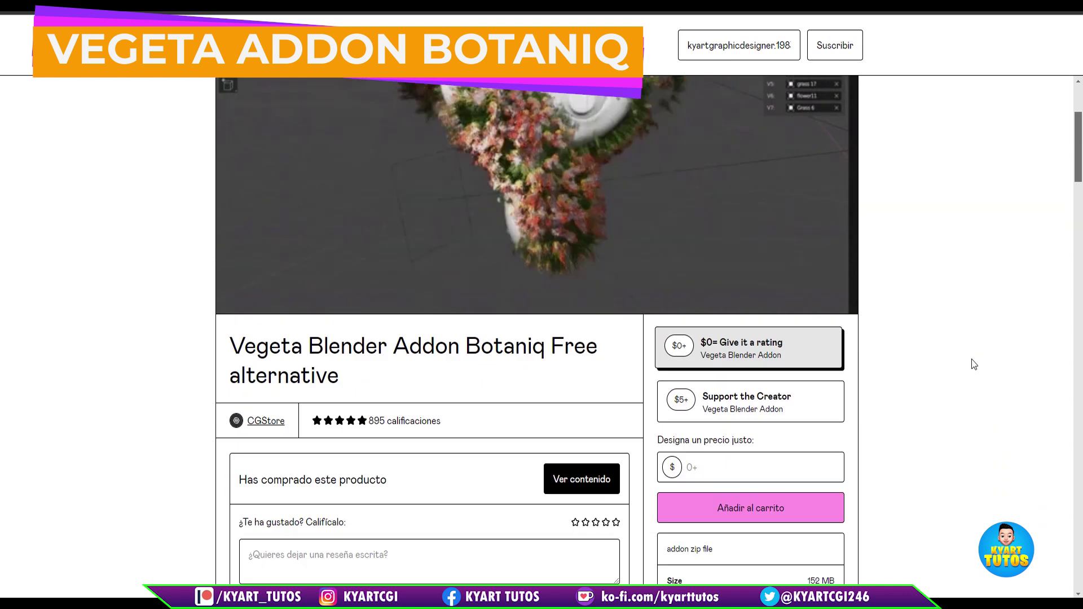
pyautogui.scroll(-1, 974, 363)
pyautogui.scroll(2, 974, 364)
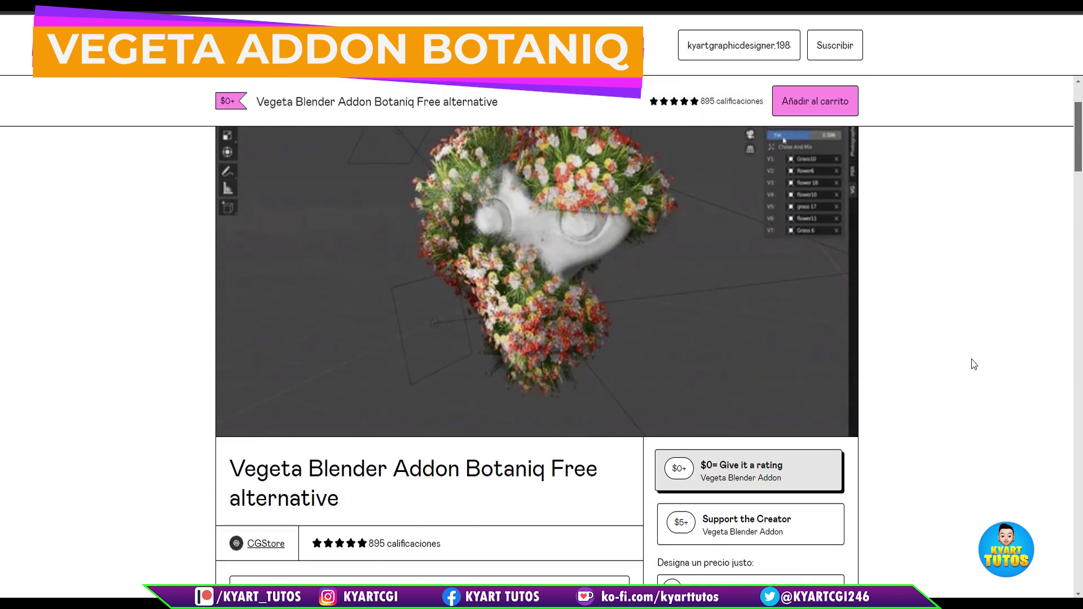
pyautogui.scroll(-2, 974, 363)
pyautogui.scroll(1, 974, 364)
pyautogui.scroll(3, 974, 363)
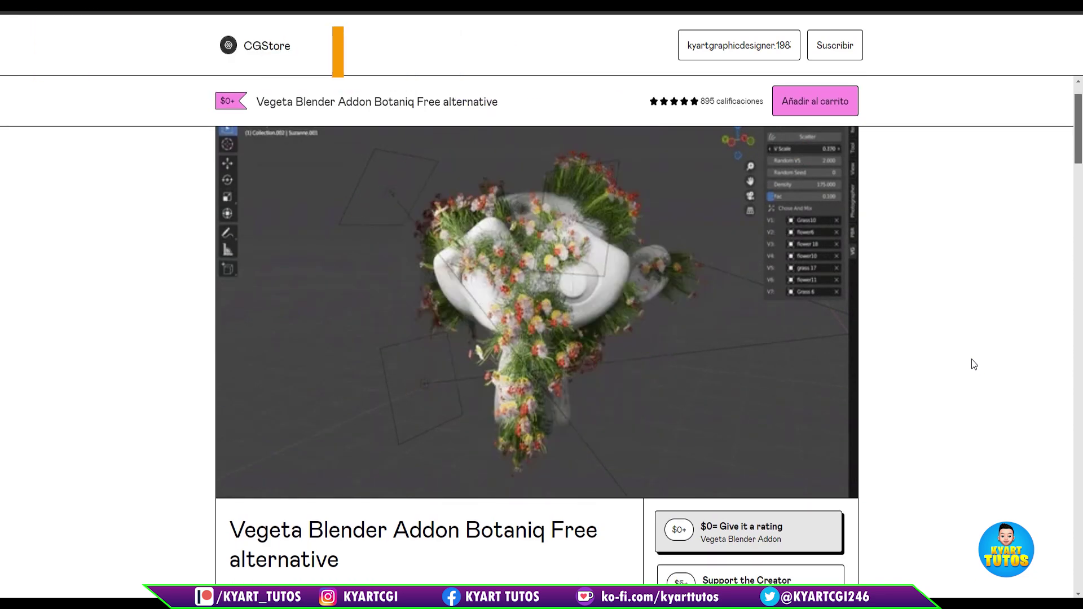
# Enter 0 as the chosen price for the Vegeta Blender Addon.
pyautogui.scroll(-5, 974, 363)
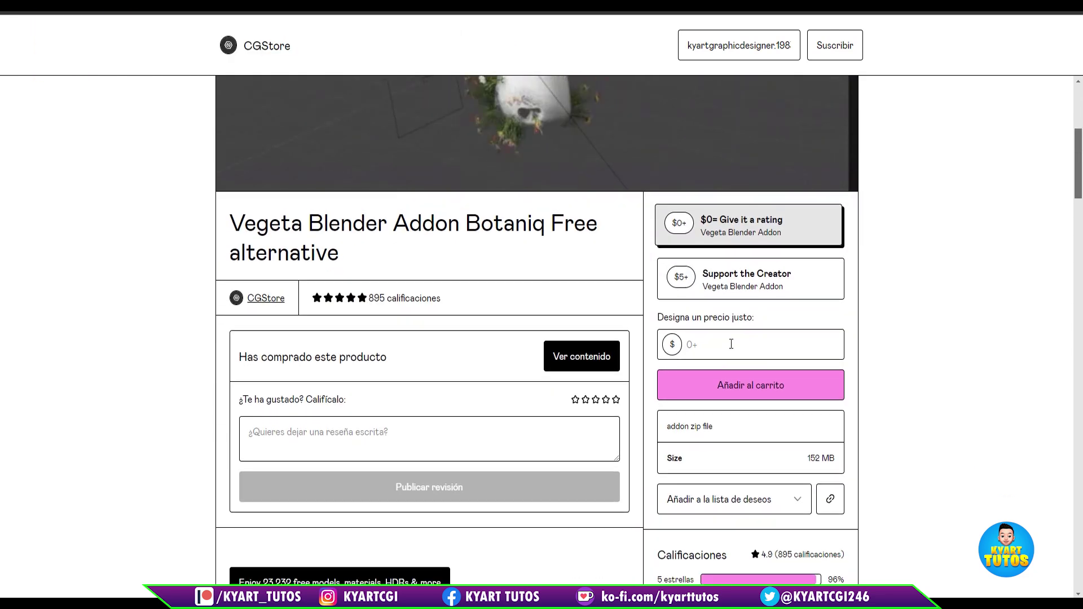
pyautogui.click(725, 354)
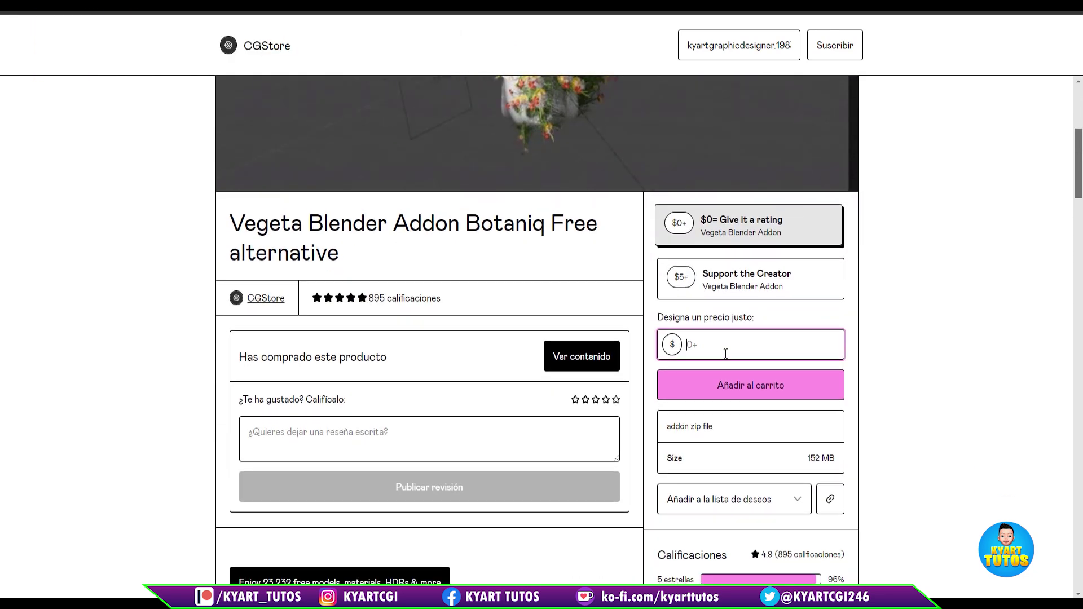
pyautogui.click(951, 305)
# Review the Vegeta add-on's preview, description, requirements, sample images and customer ratings.
pyautogui.scroll(3, 951, 304)
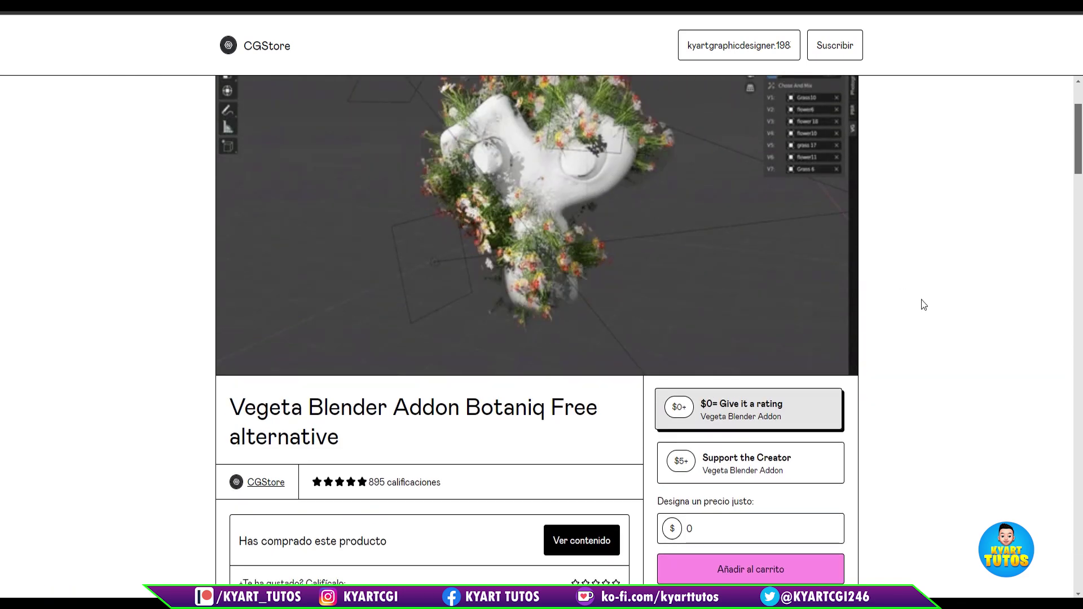
pyautogui.scroll(-1, 915, 310)
pyautogui.scroll(-5, 913, 306)
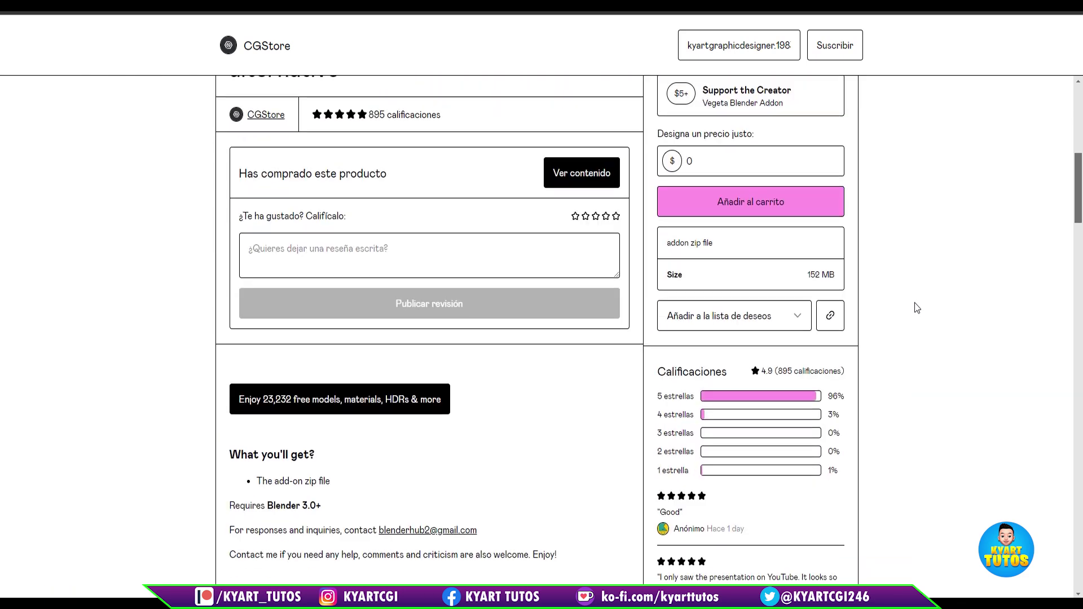
pyautogui.scroll(-3, 916, 308)
pyautogui.scroll(-6, 916, 307)
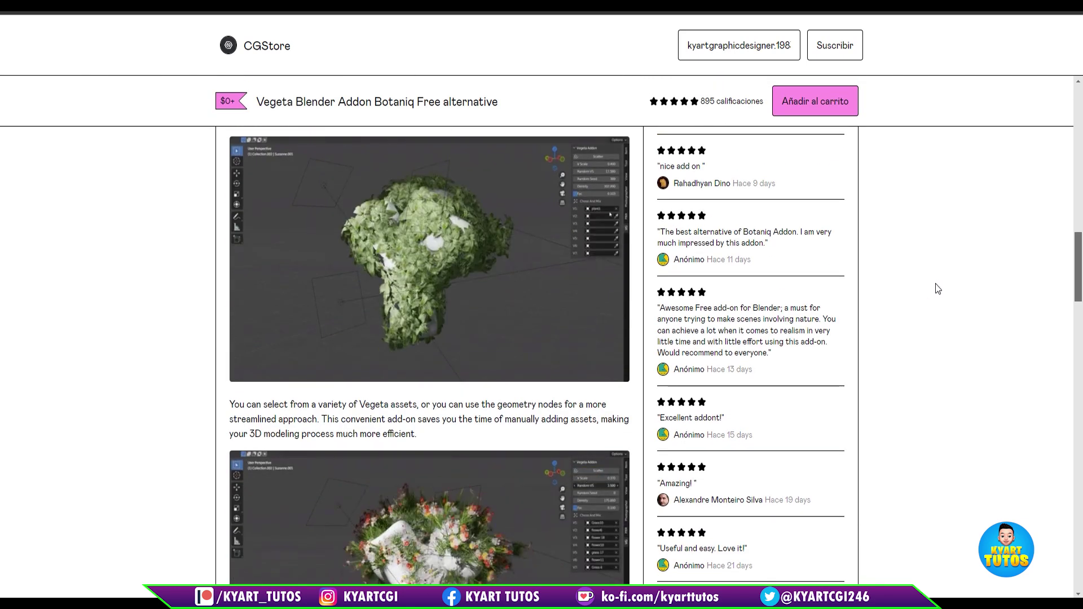
# Examine the animated examples and description of scattering Vegeta assets on the add-on's store page.
pyautogui.scroll(-3, 937, 288)
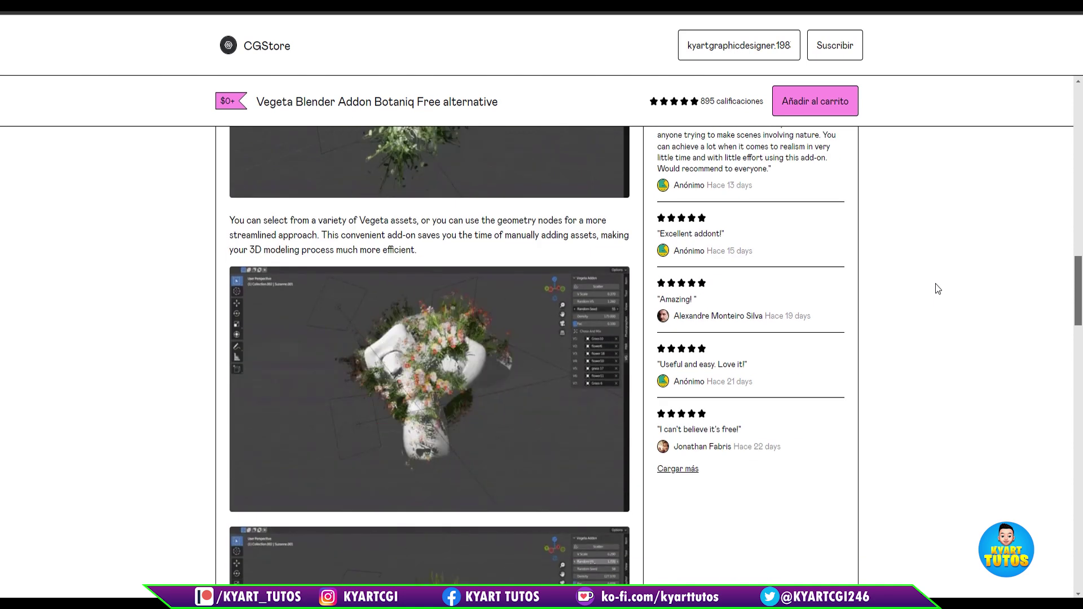
pyautogui.scroll(2, 937, 289)
pyautogui.scroll(2, 937, 289)
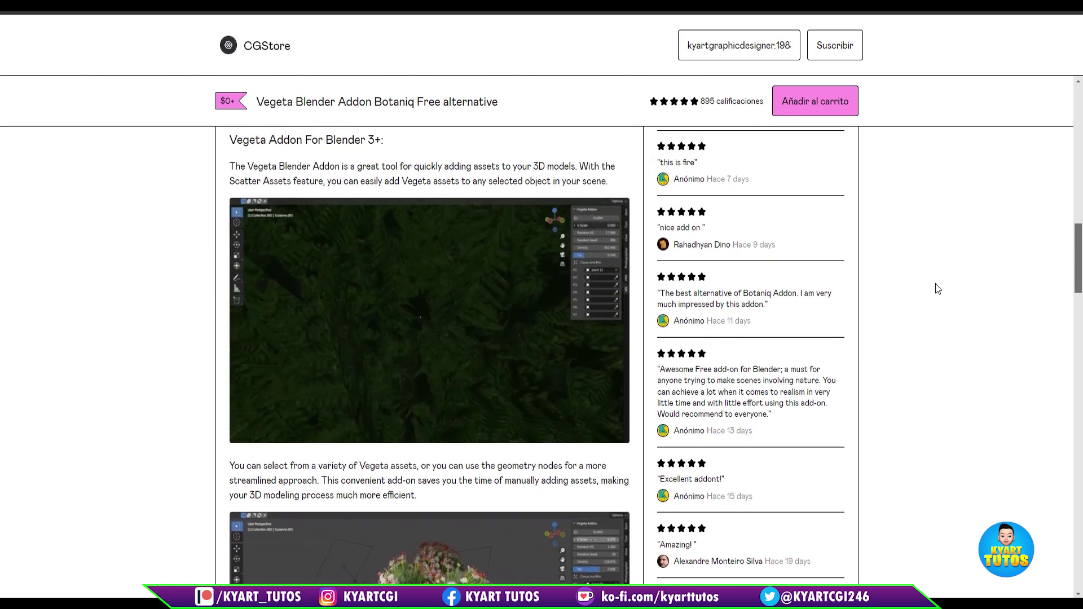
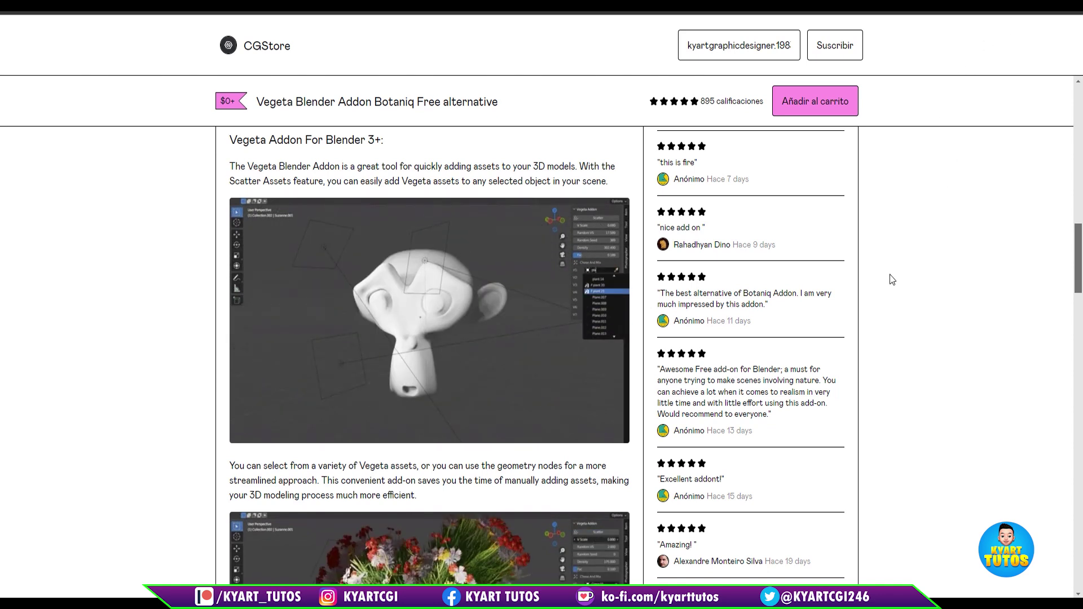
pyautogui.scroll(7, 889, 274)
pyautogui.scroll(8, 889, 281)
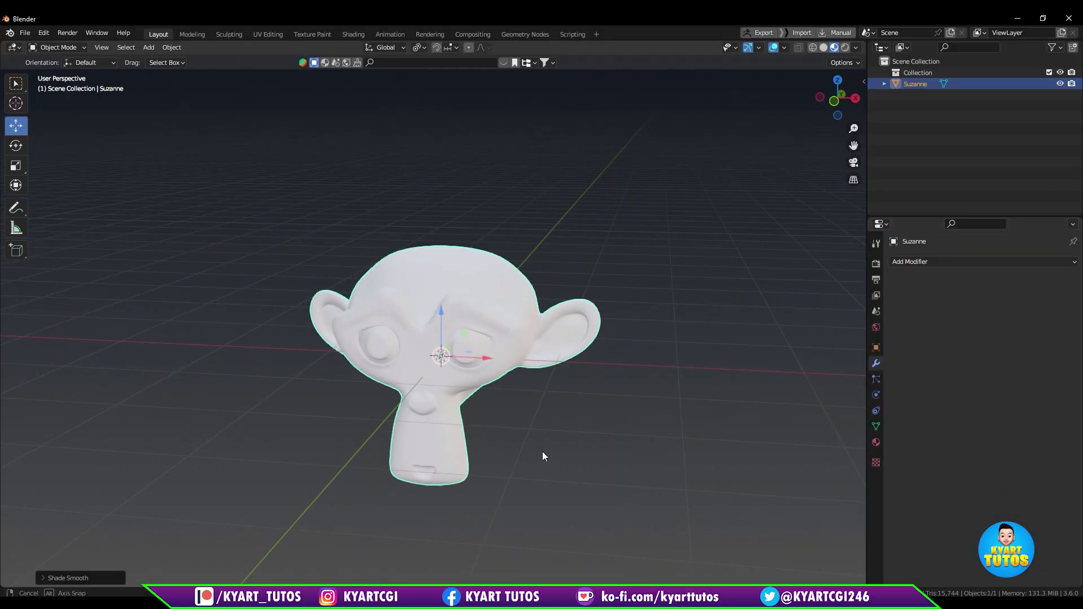
# In Blender, scatter the Vegeta add-on's default mix of grass and flowers over the Suzanne monkey head.
pyautogui.moveTo(543, 455); pyautogui.dragTo(571, 409, button='middle')
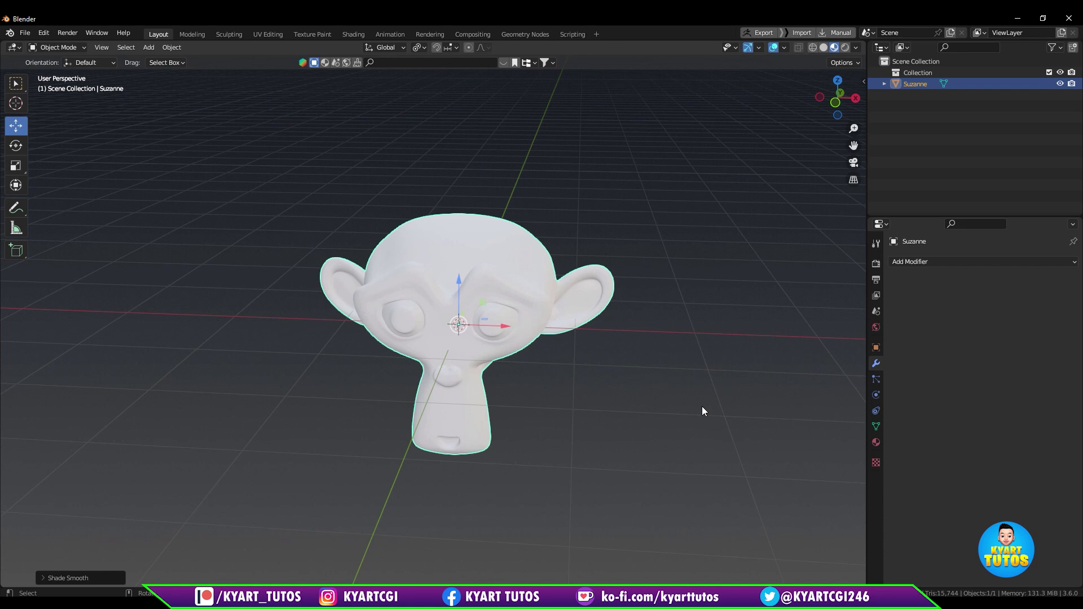
pyautogui.press('n')
pyautogui.scroll(-10, 858, 512)
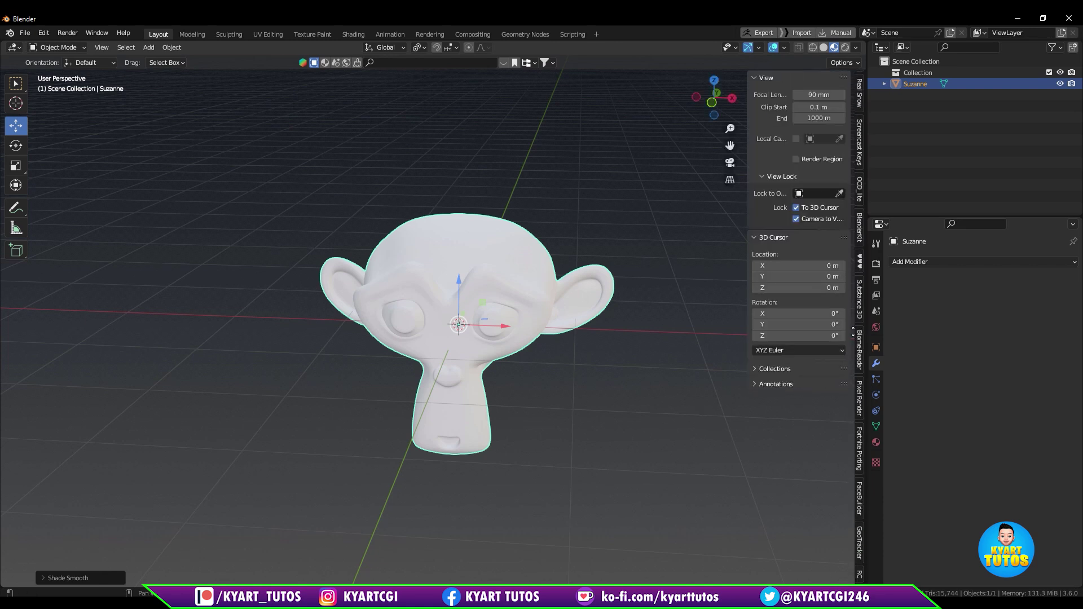
pyautogui.scroll(-5, 859, 467)
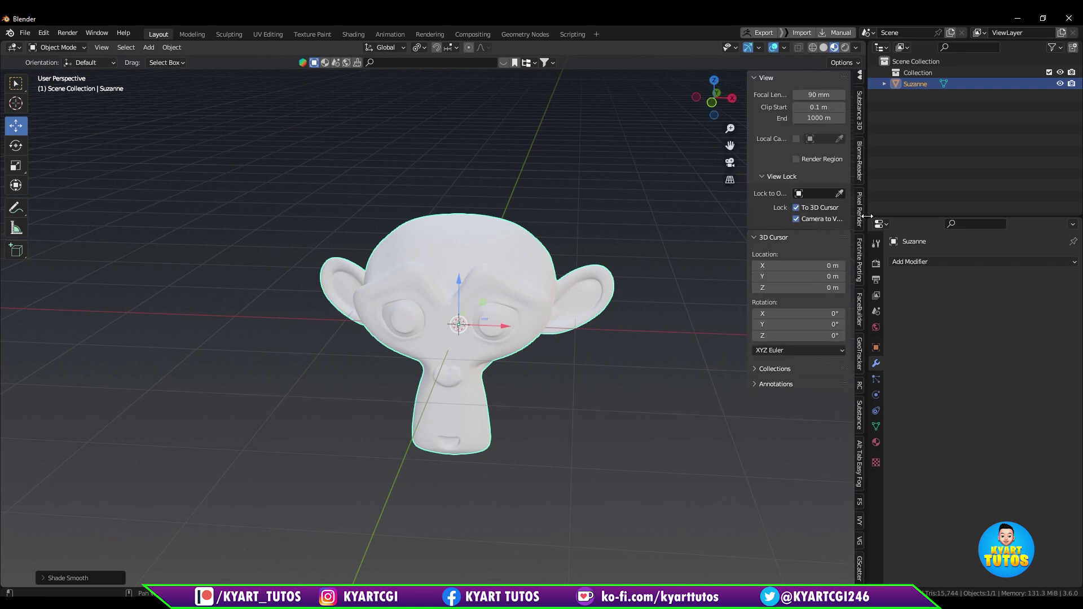
pyautogui.click(859, 542)
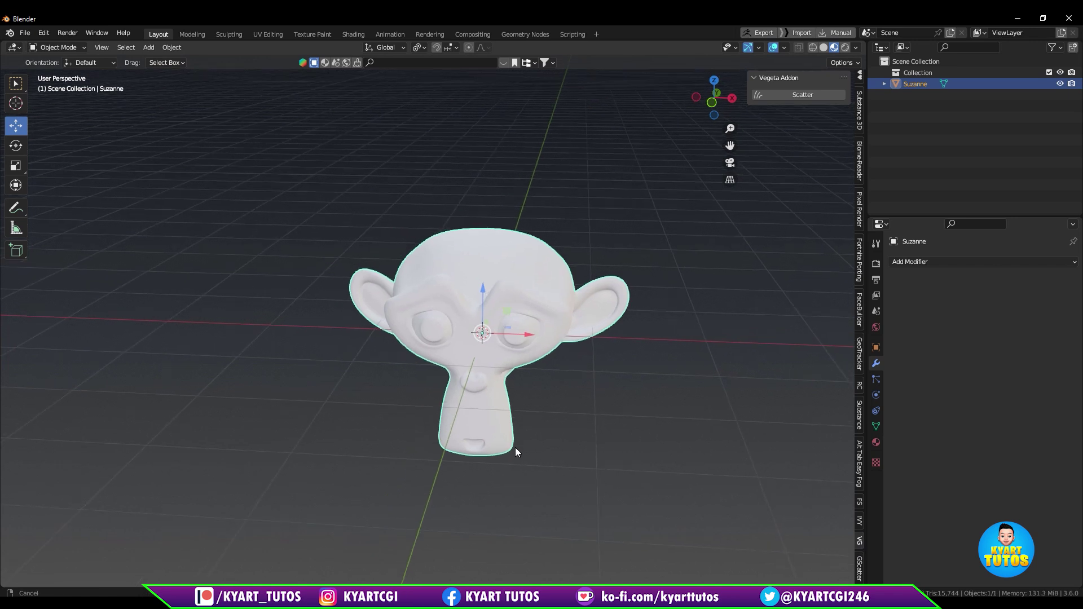
pyautogui.scroll(3, 507, 326)
pyautogui.keyDown('shift'); pyautogui.moveTo(512, 371); pyautogui.dragTo(522, 334, button='middle'); pyautogui.keyUp('shift')
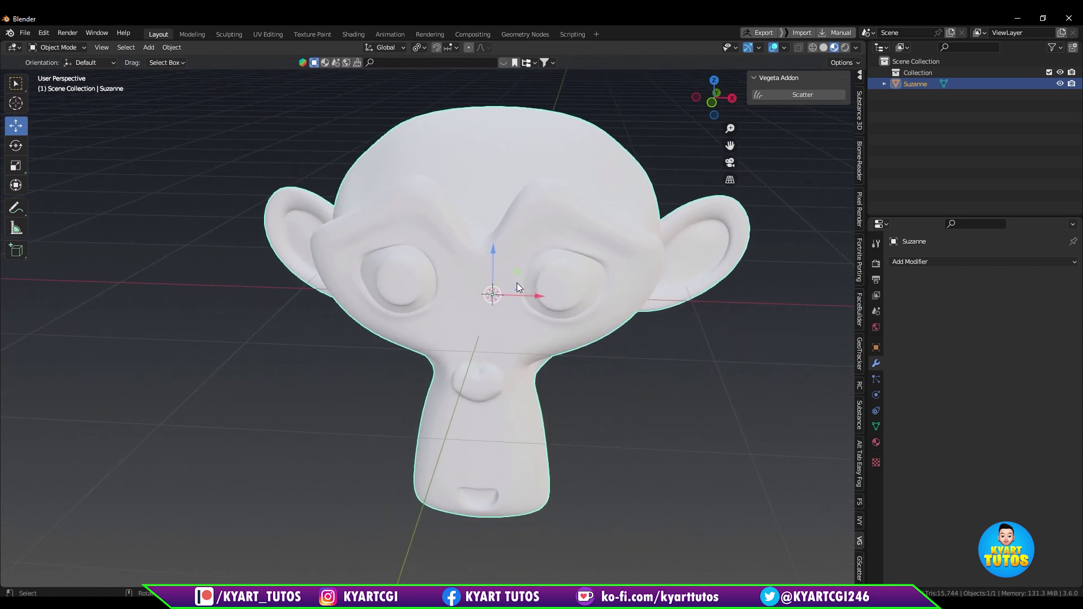
pyautogui.click(797, 93)
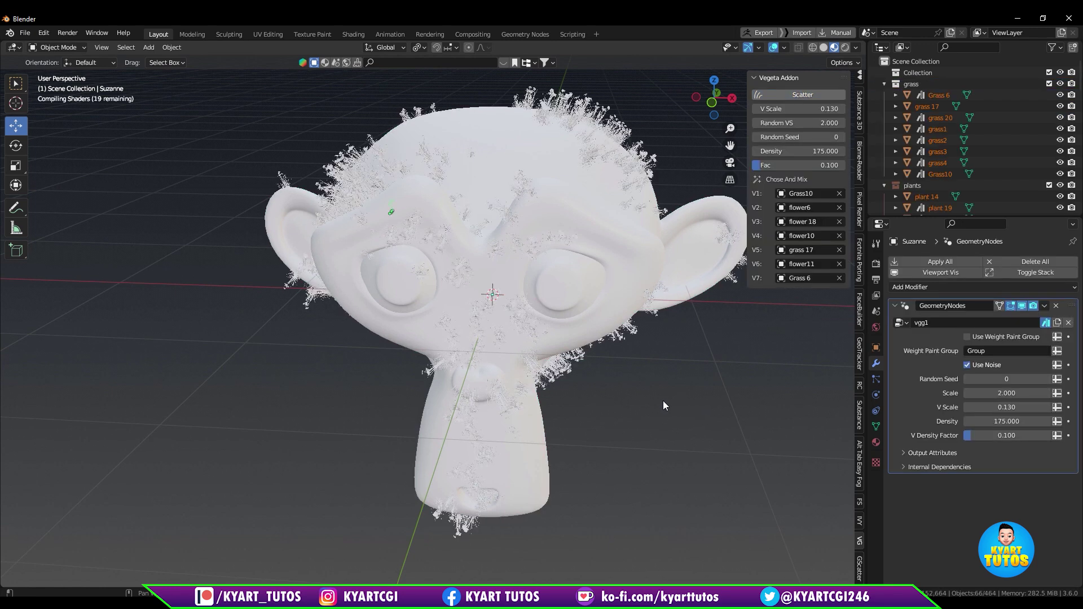
pyautogui.moveTo(583, 284); pyautogui.dragTo(849, 259, button='middle')
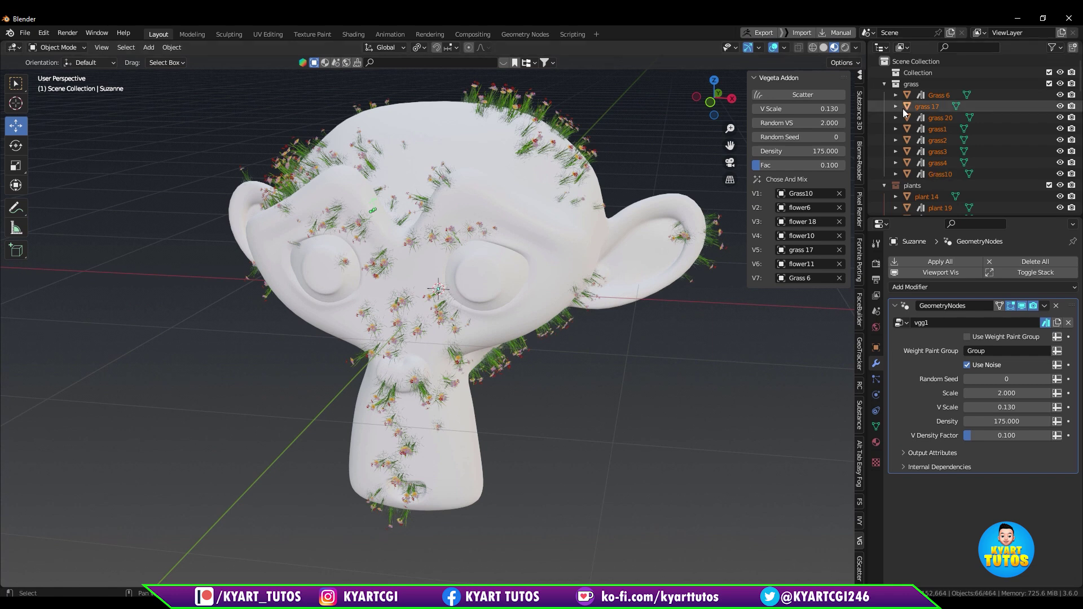
# Examine the imported Vegeta asset collections in the scene: grass, plants, rocks, flowers, shapes and trees.
pyautogui.moveTo(936, 217); pyautogui.dragTo(937, 420)
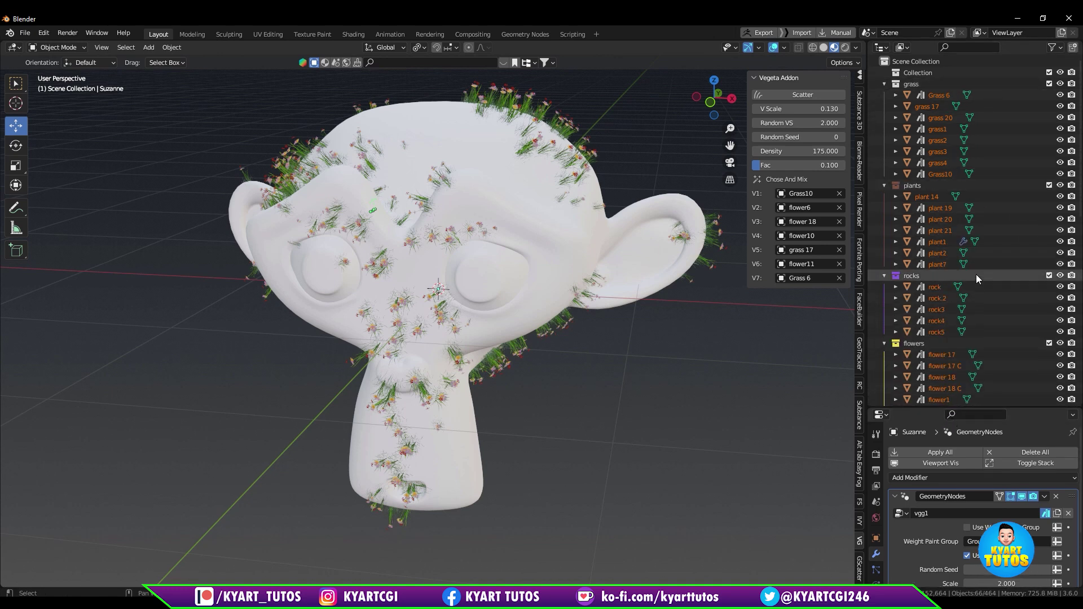
pyautogui.scroll(-7, 955, 331)
pyautogui.scroll(-4, 953, 330)
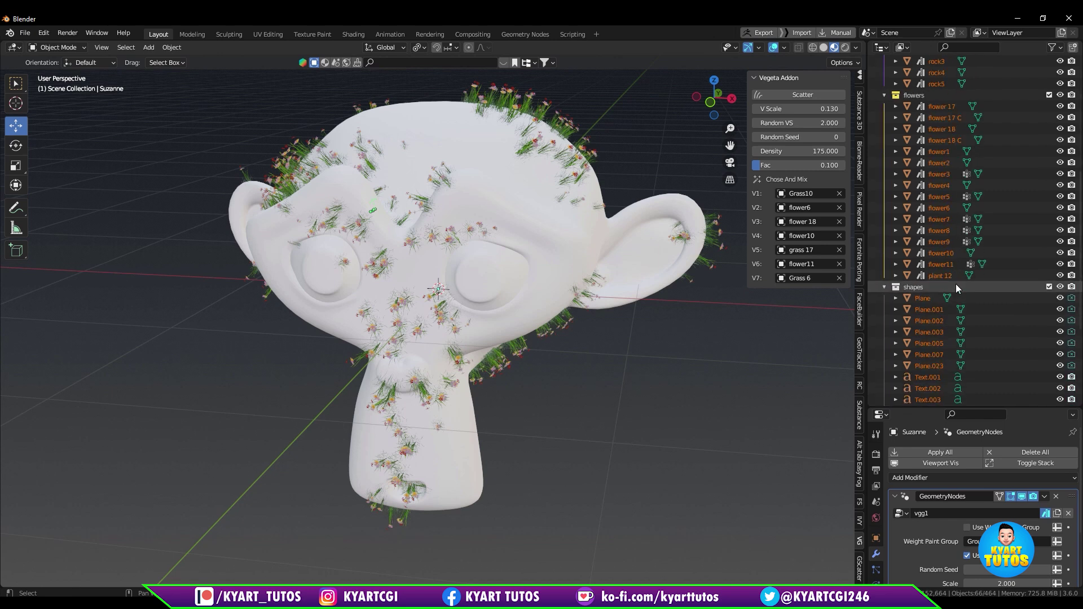
pyautogui.scroll(-7, 932, 325)
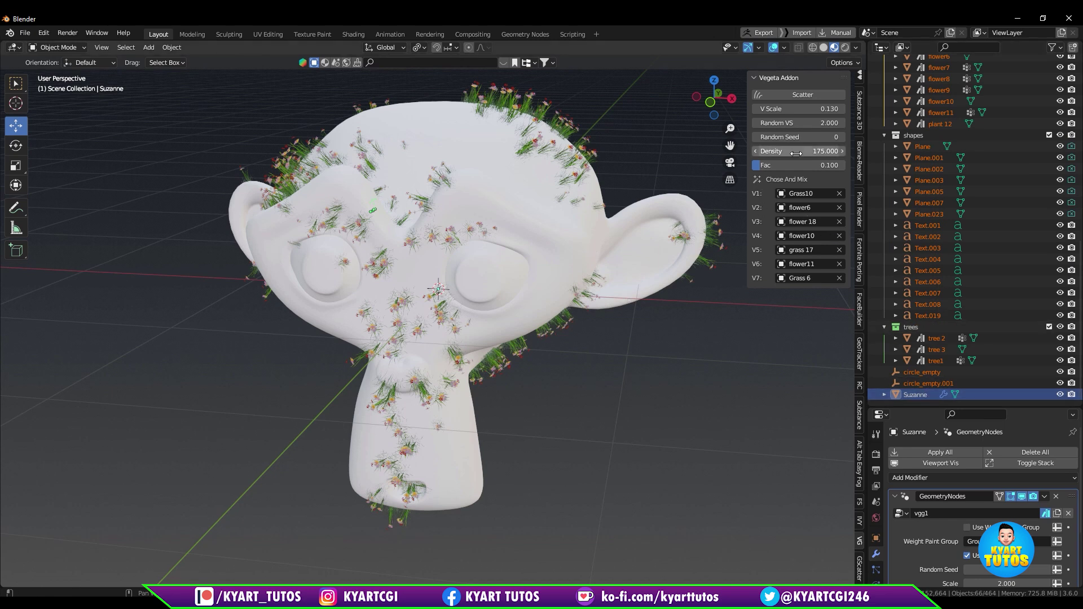
pyautogui.moveTo(938, 407); pyautogui.dragTo(938, 280)
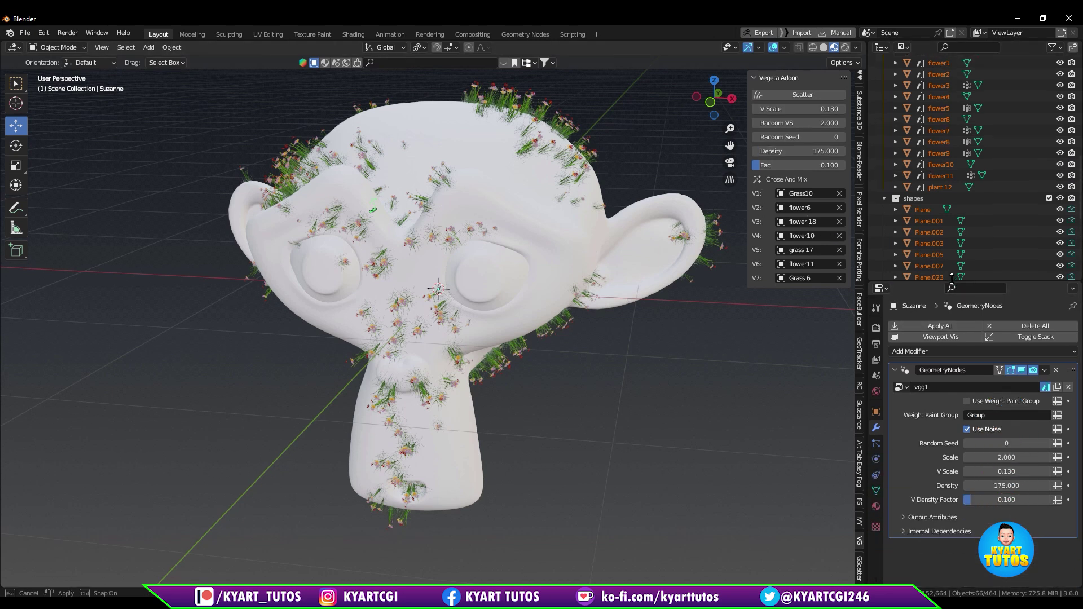
# Set the V Scale of the scattered plants on Suzanne to 1.
pyautogui.click(805, 108)
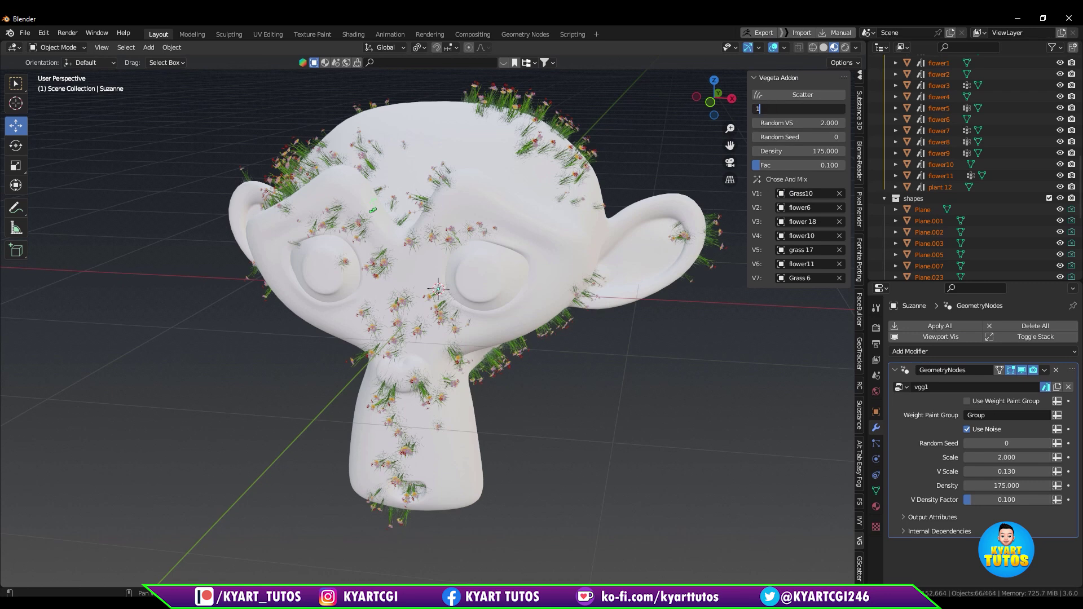
pyautogui.write('1')
pyautogui.press('Return')
pyautogui.scroll(-5, 657, 143)
pyautogui.moveTo(658, 144); pyautogui.dragTo(583, 296, button='middle')
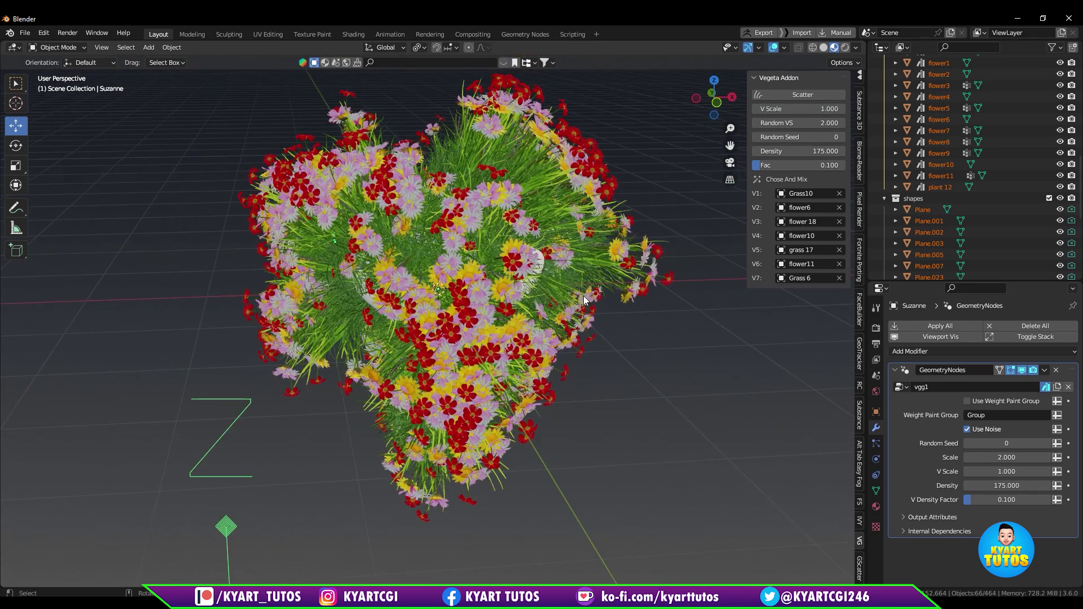
# Set the V Scale of the scattered plants on Suzanne to 0.5.
pyautogui.click(816, 108)
pyautogui.write('0.5')
pyautogui.press('Return')
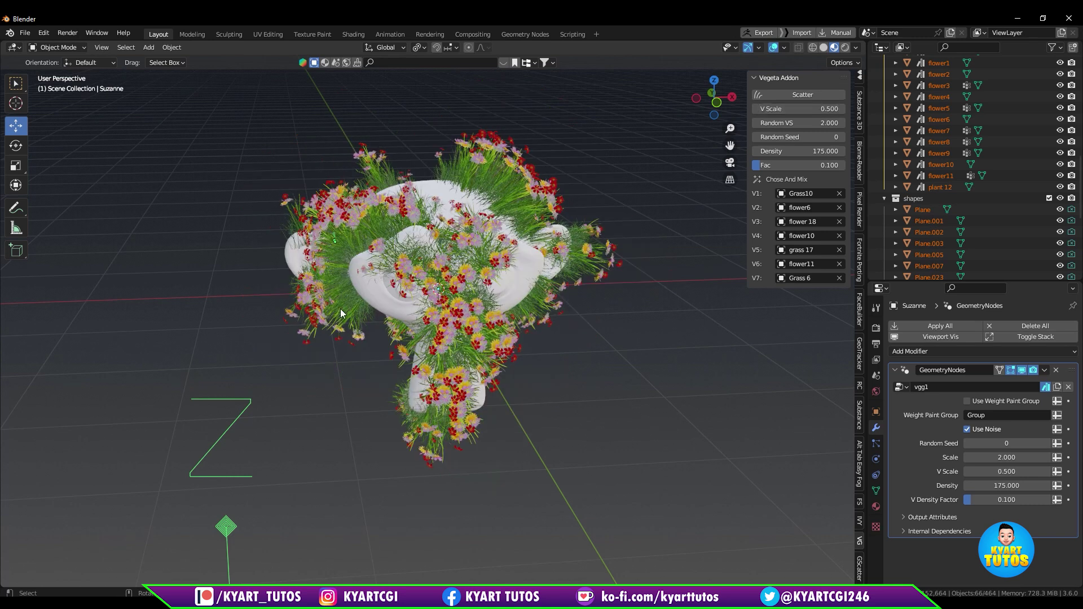
pyautogui.scroll(-4, 497, 256)
pyautogui.scroll(6, 497, 256)
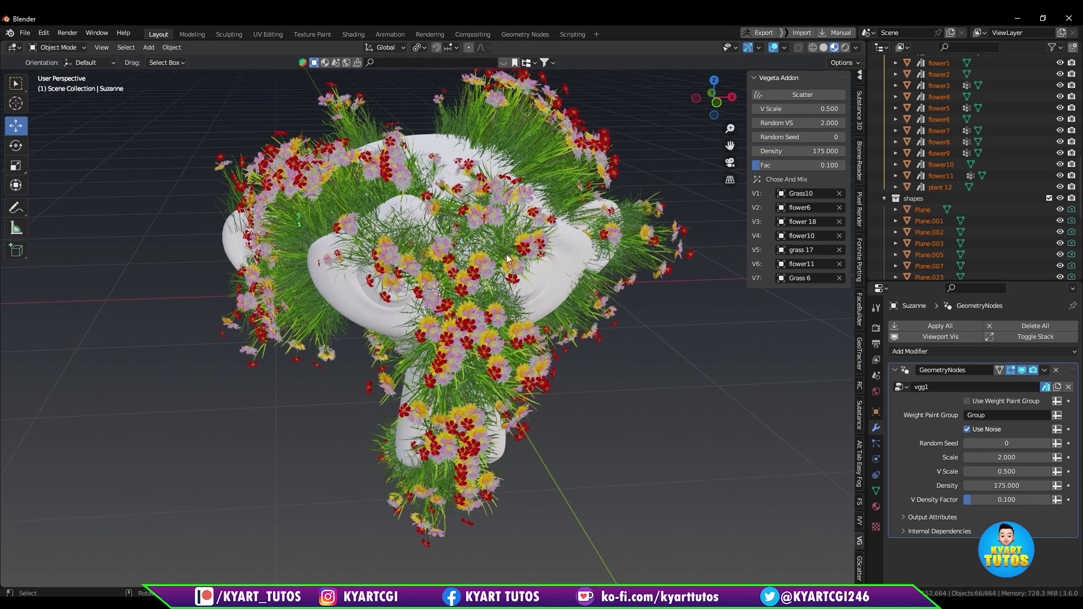
# Set the scatter's Random VS to 5 and inspect the size variation around the monkey head.
pyautogui.click(826, 122)
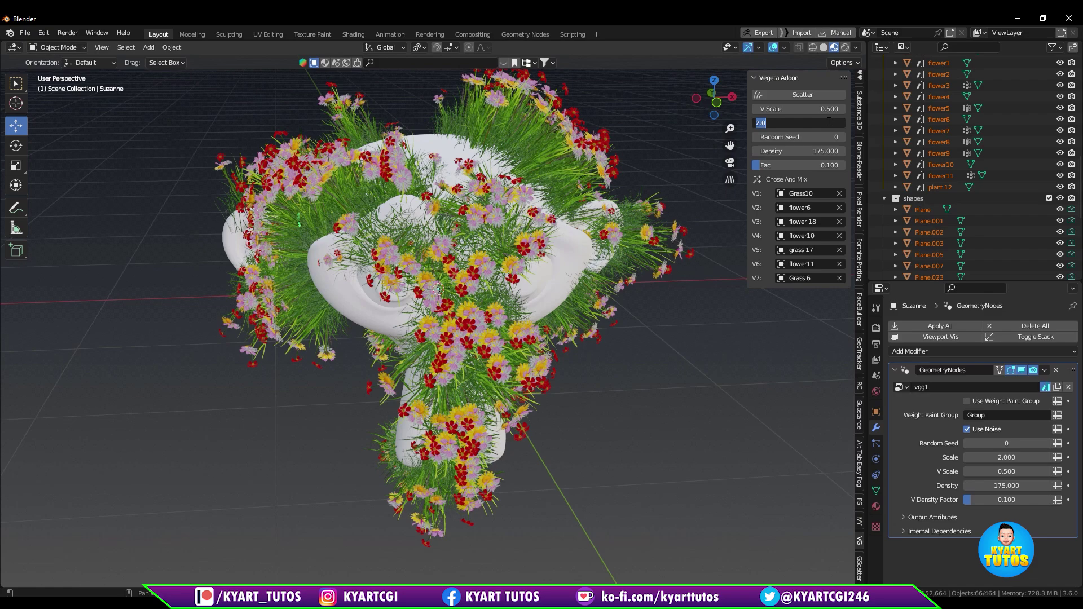
pyautogui.write('5')
pyautogui.press('Return')
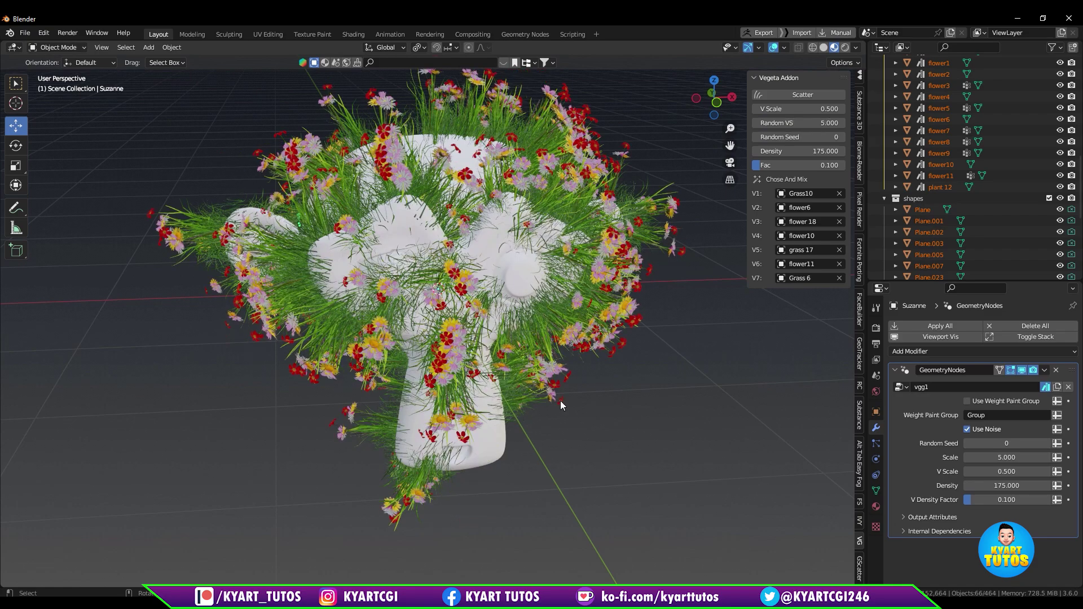
pyautogui.moveTo(560, 400)
pyautogui.mouseDown(button='middle')
pyautogui.moveTo(537, 390)
pyautogui.moveTo(520, 404)
pyautogui.moveTo(576, 411)
pyautogui.mouseUp(button='middle')
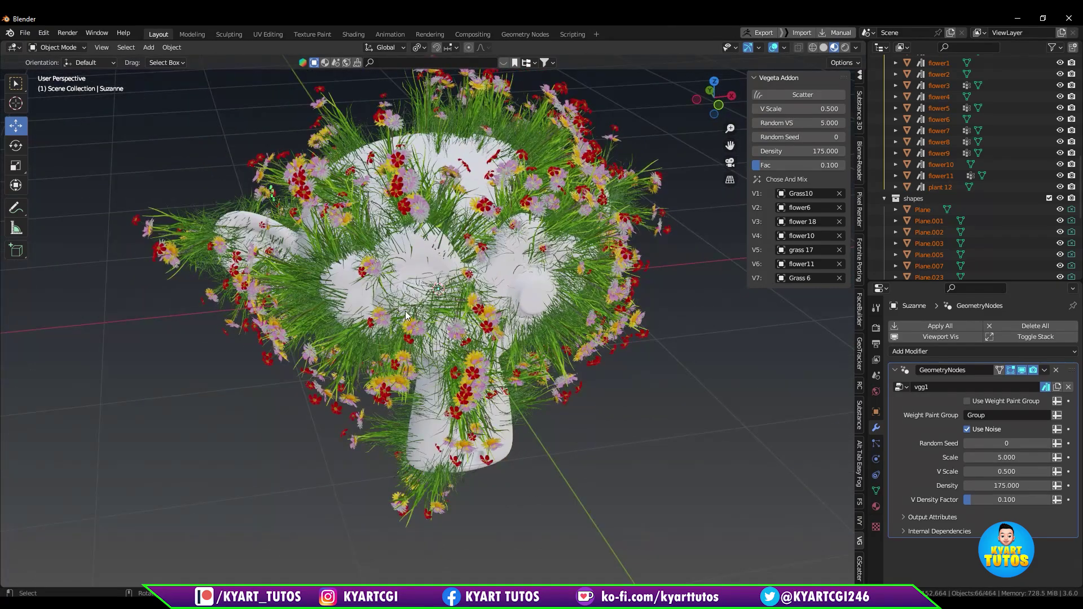
pyautogui.moveTo(533, 368); pyautogui.dragTo(596, 202, button='middle')
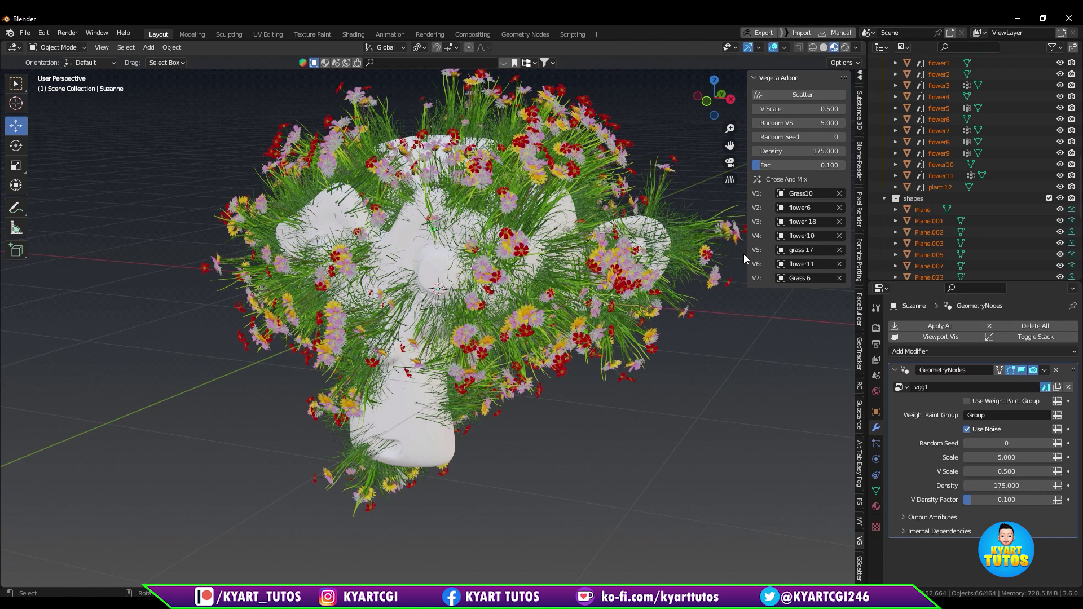
# Set the scatter's Random Seed to 4 to change the plant distribution.
pyautogui.click(842, 137)
pyautogui.click(842, 137)
pyautogui.click(841, 137)
pyautogui.click(842, 137)
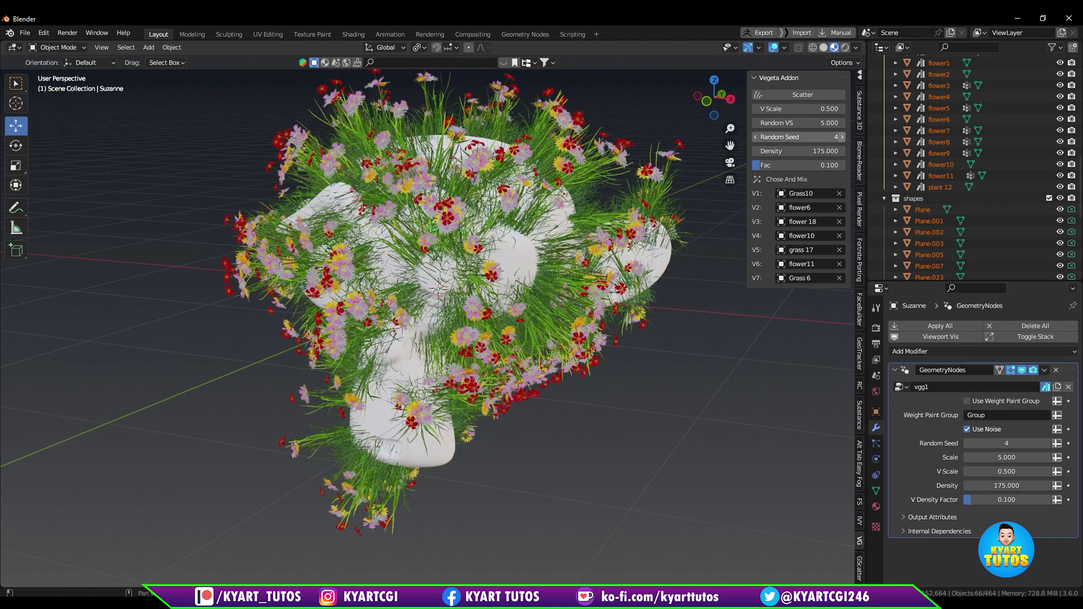
# Set the scatter Density to 200 and raise the density factor (Fac) to 0.195.
pyautogui.click(845, 150)
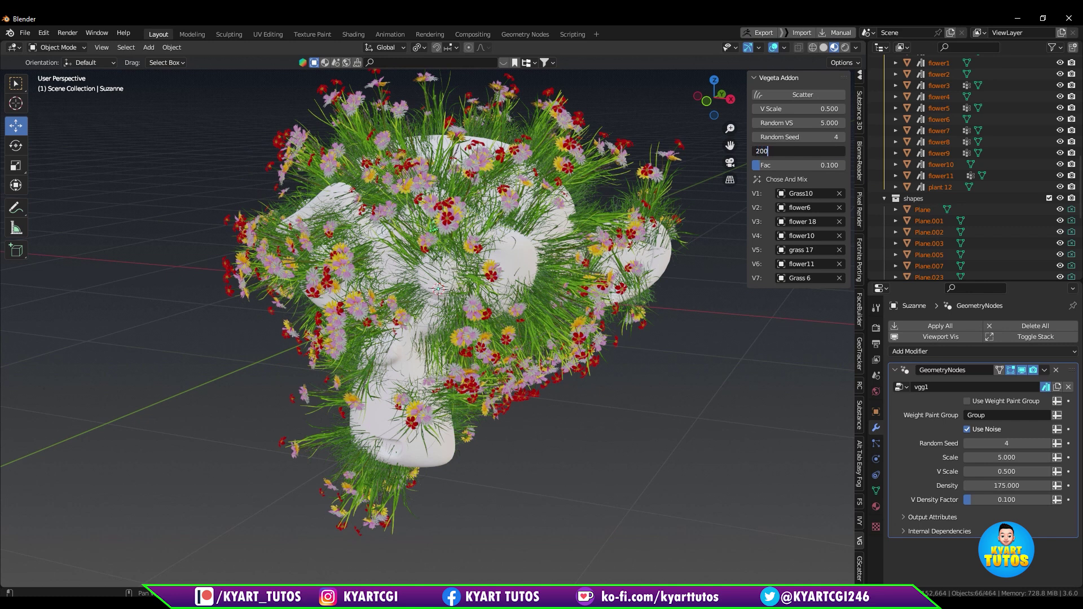
pyautogui.press('Return')
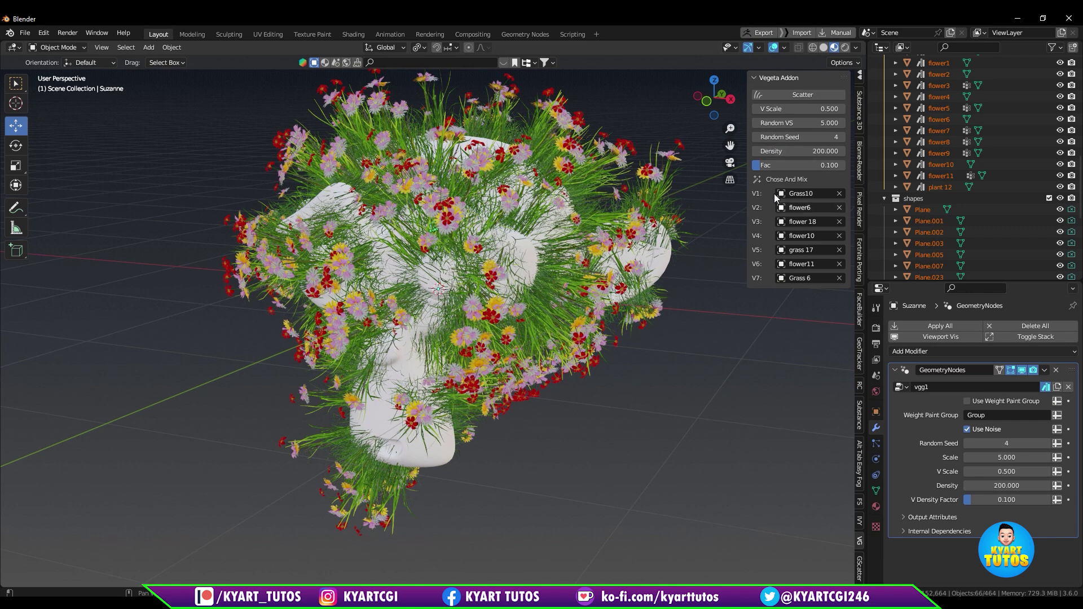
pyautogui.moveTo(769, 166)
pyautogui.mouseDown()
pyautogui.moveTo(795, 165)
pyautogui.moveTo(770, 166)
pyautogui.mouseUp()
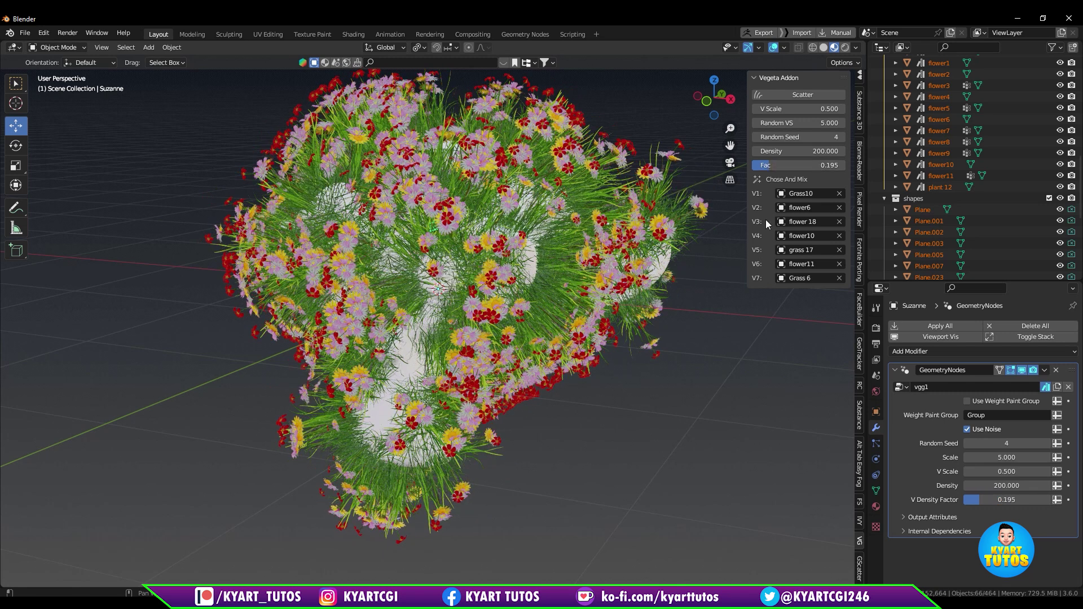
# Try flower 17 and then grass 17 as the scatter's first asset (V1).
pyautogui.click(799, 197)
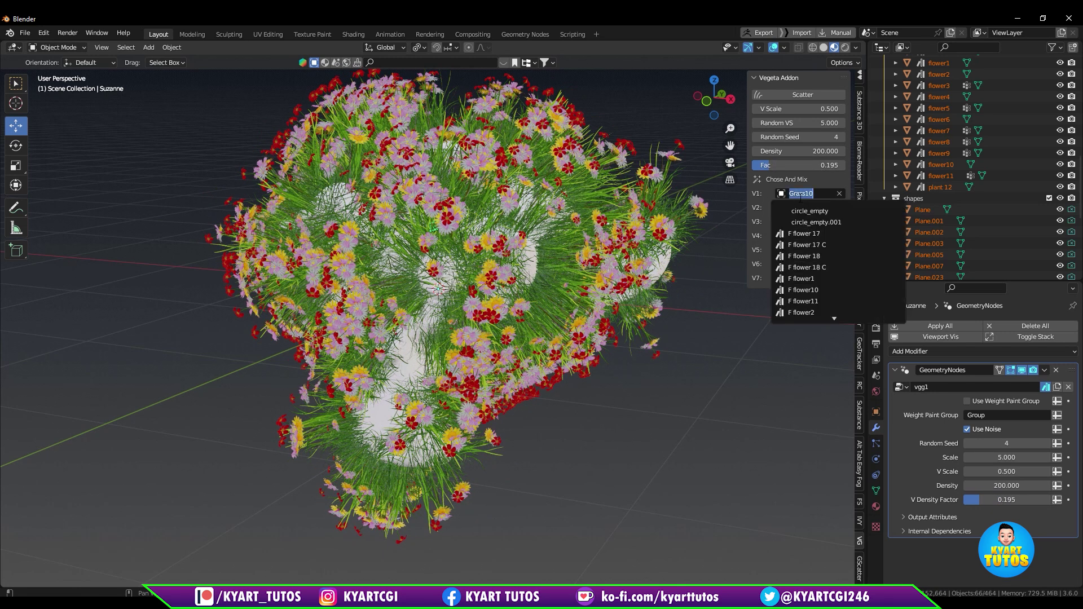
pyautogui.click(803, 233)
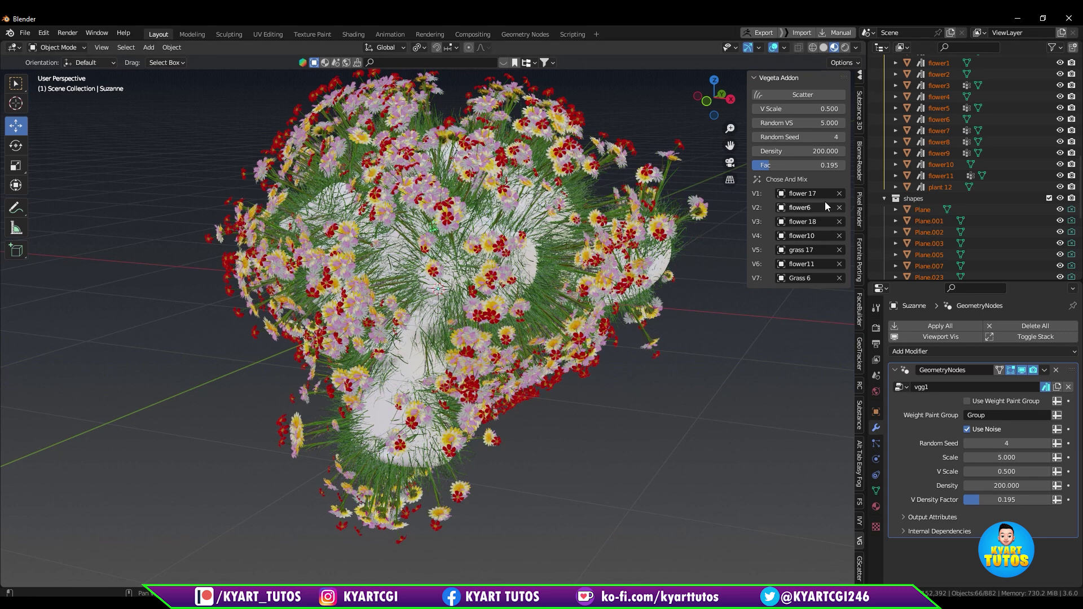
pyautogui.click(812, 194)
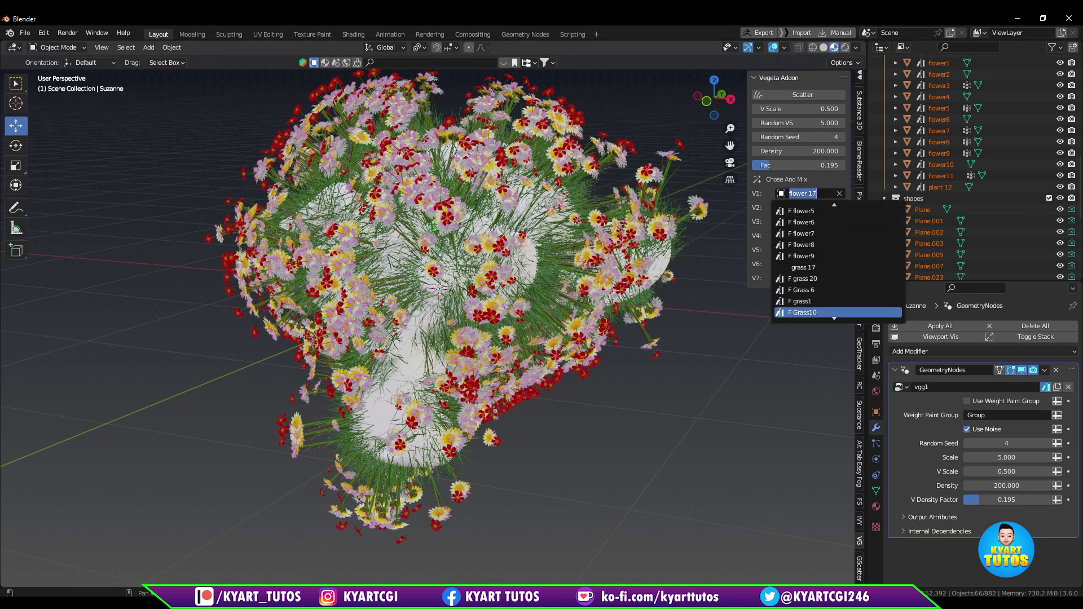
pyautogui.click(803, 267)
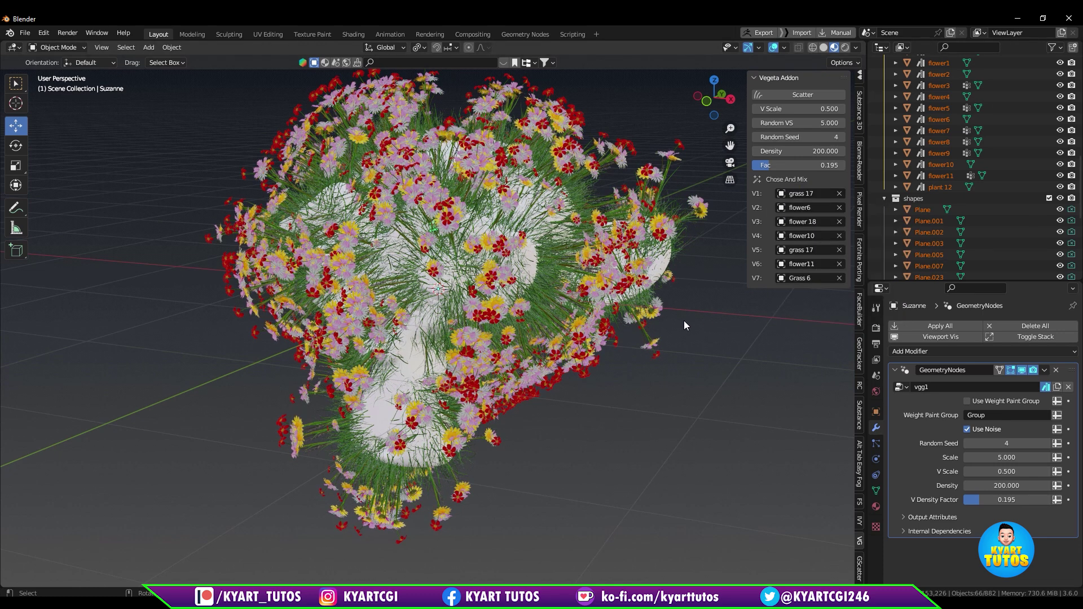
pyautogui.moveTo(684, 320)
pyautogui.mouseDown(button='middle')
pyautogui.moveTo(567, 313)
pyautogui.moveTo(698, 318)
pyautogui.mouseUp(button='middle')
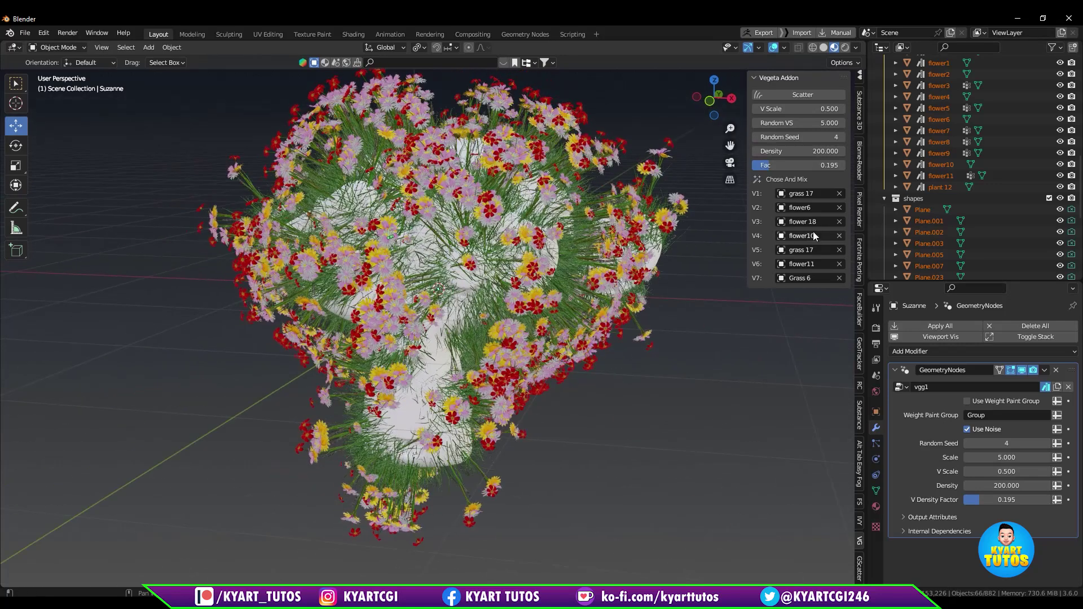
# Replace the scatter's first asset (V1) with the Plane.002 object.
pyautogui.click(796, 196)
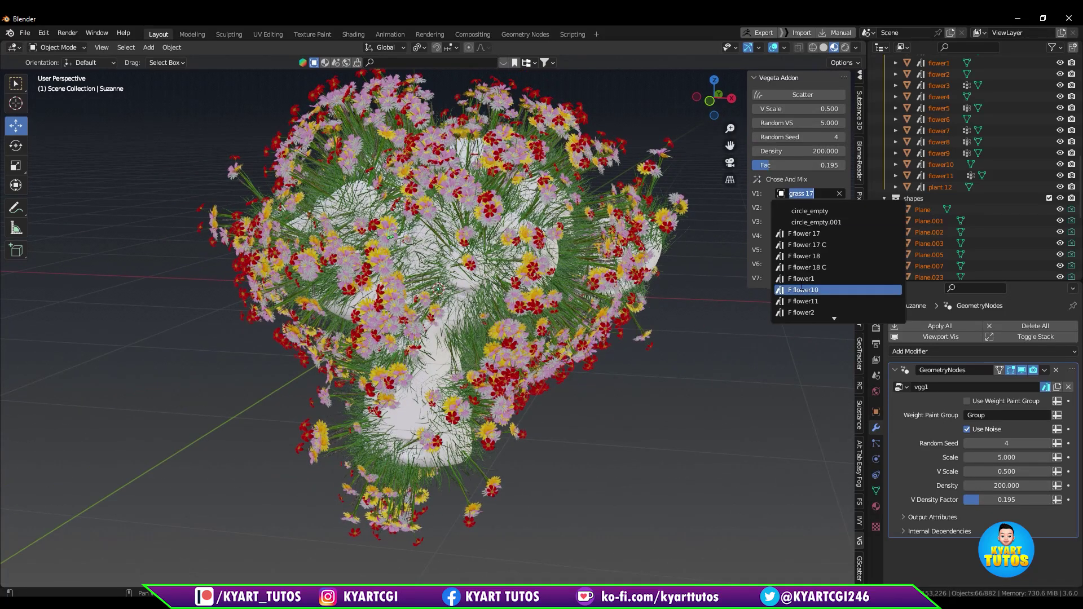
pyautogui.scroll(-10, 801, 291)
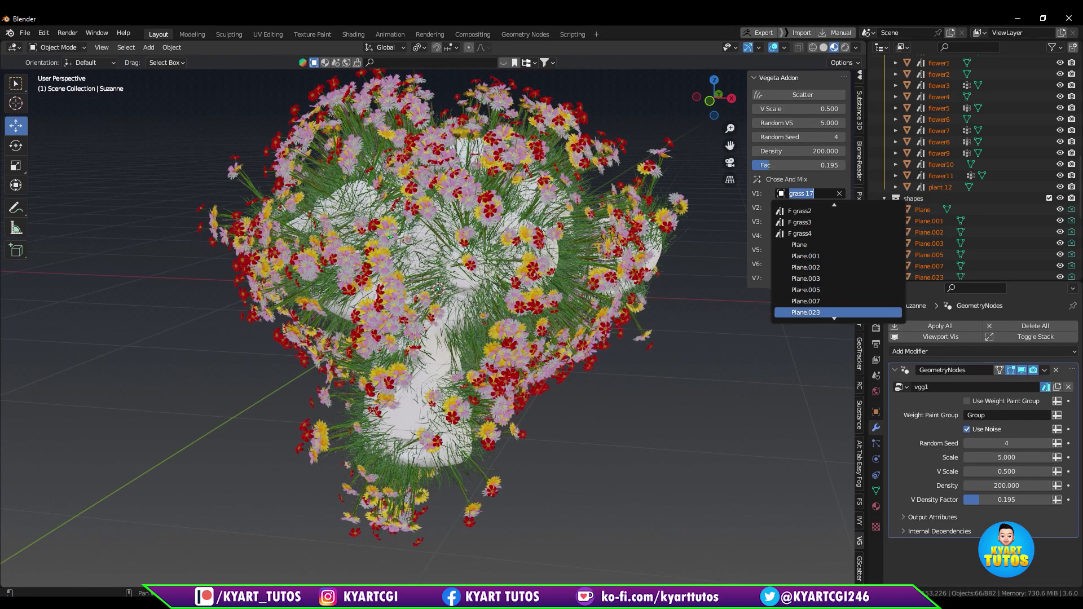
pyautogui.click(803, 256)
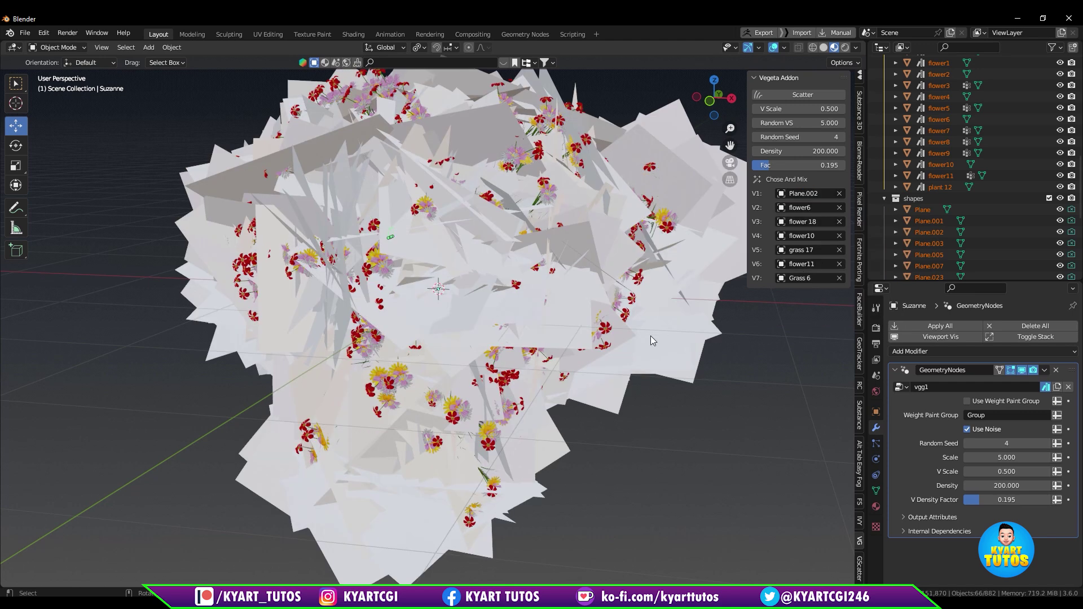
# Replace the scatter's first asset (V1) with plant 12.
pyautogui.click(797, 197)
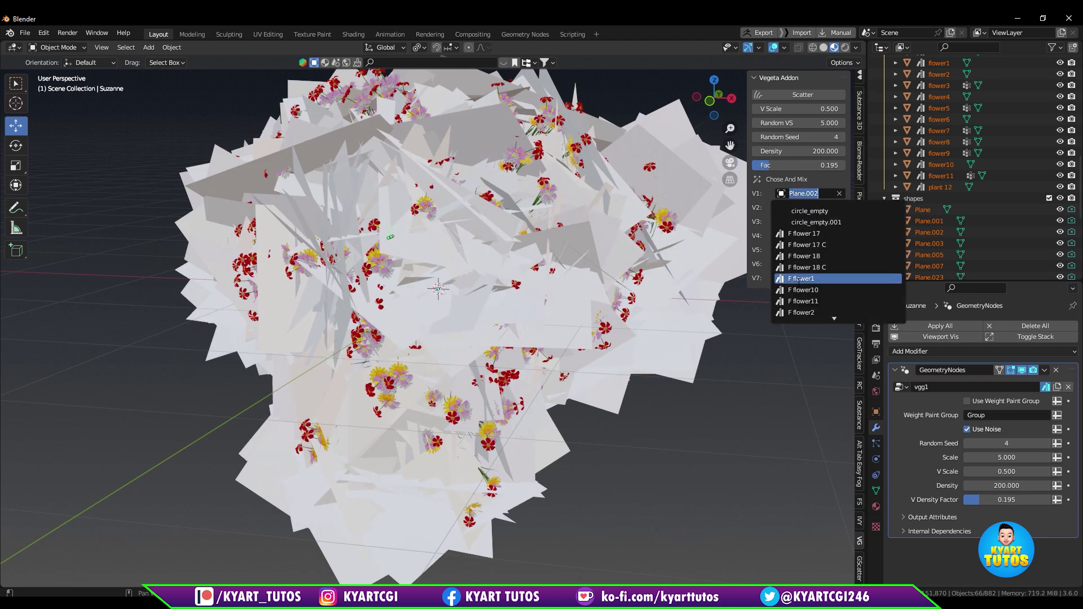
pyautogui.scroll(-13, 806, 267)
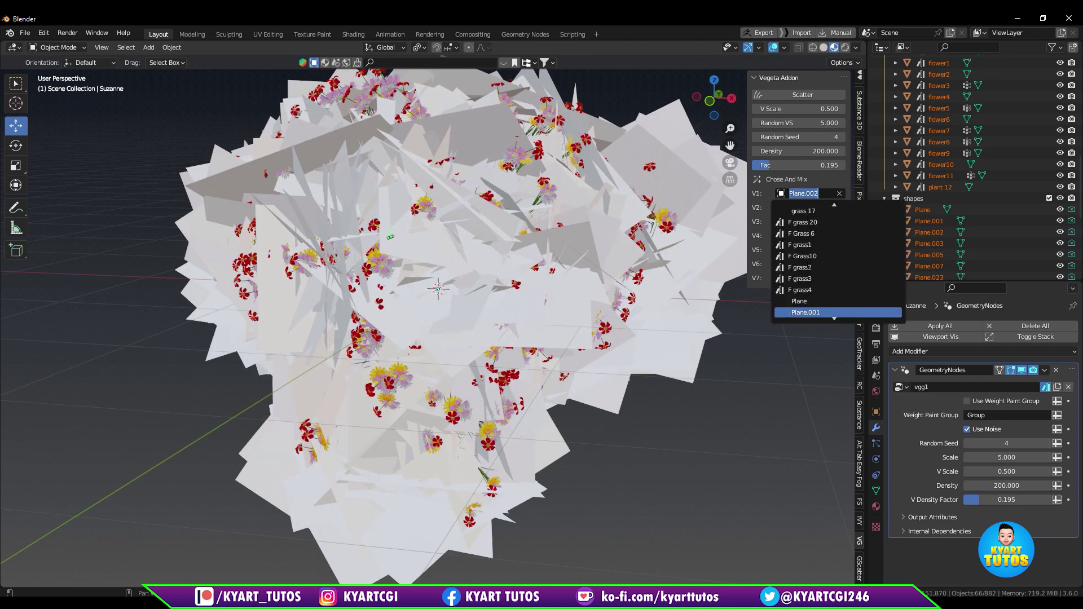
pyautogui.scroll(-10, 806, 267)
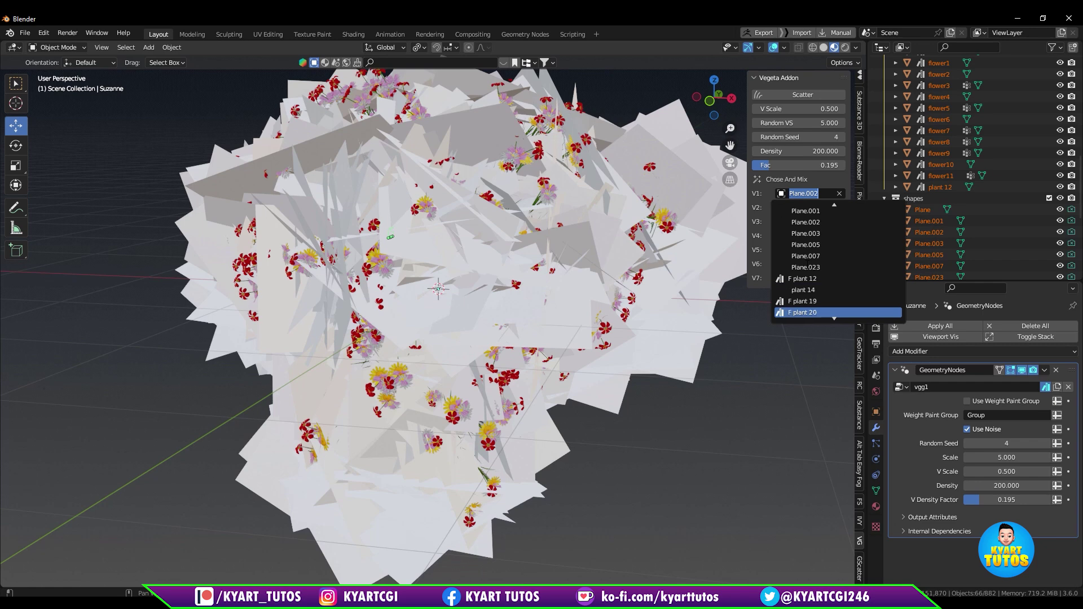
pyautogui.click(802, 256)
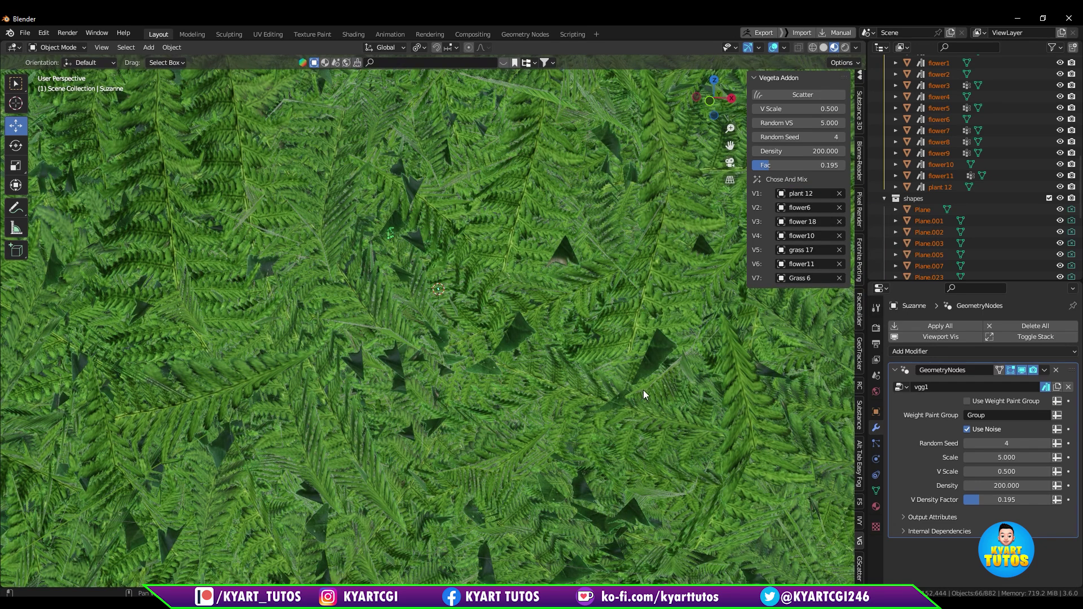
pyautogui.scroll(7, 611, 377)
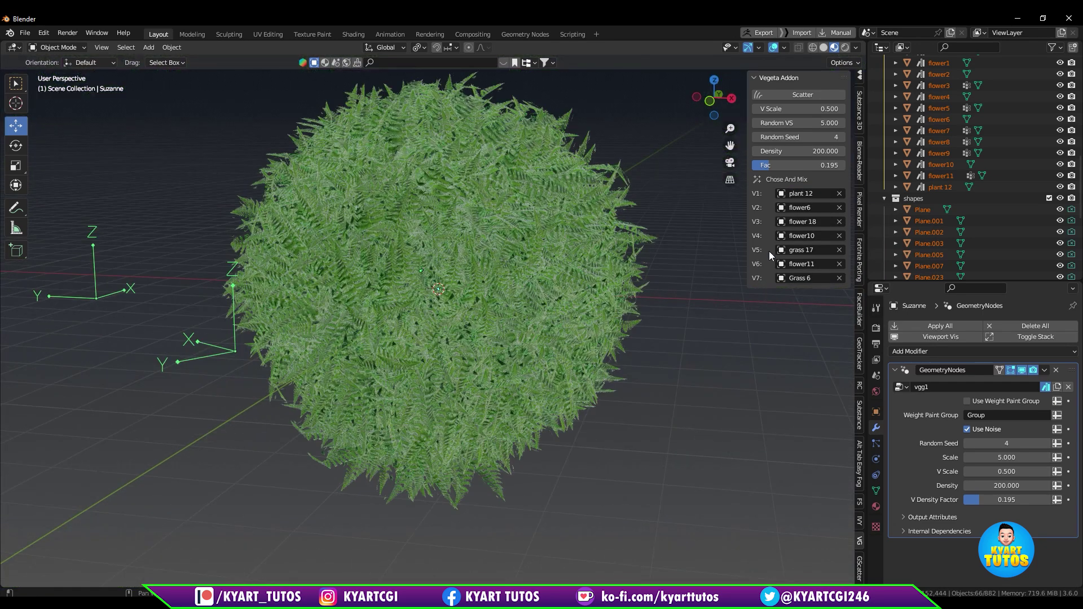
# Set the scatter Density to 100 and the plant size (V Scale) to 0.2.
pyautogui.click(790, 151)
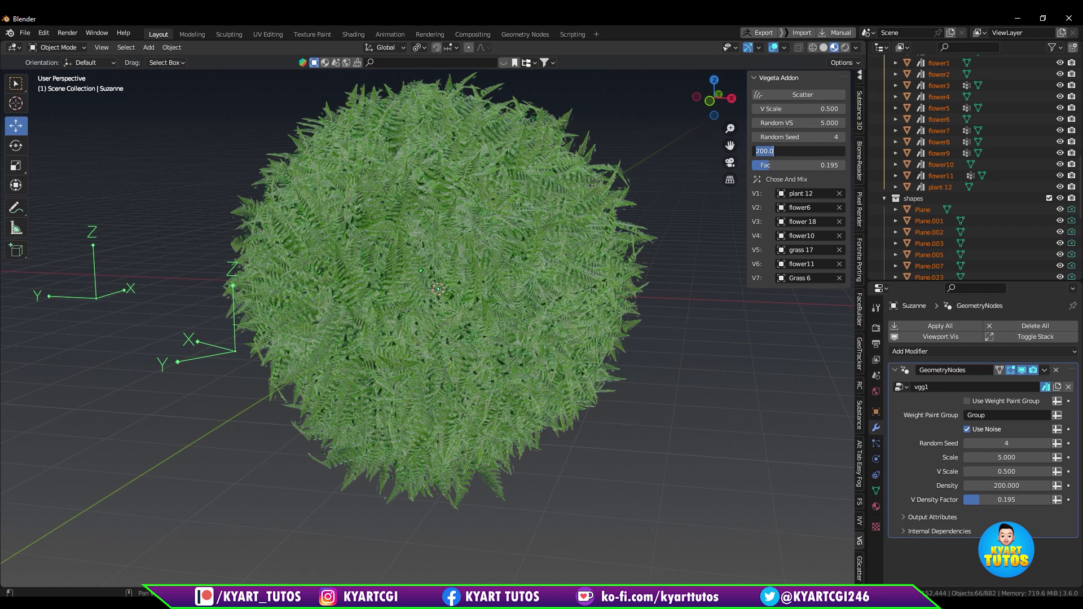
pyautogui.write('100')
pyautogui.press('Return')
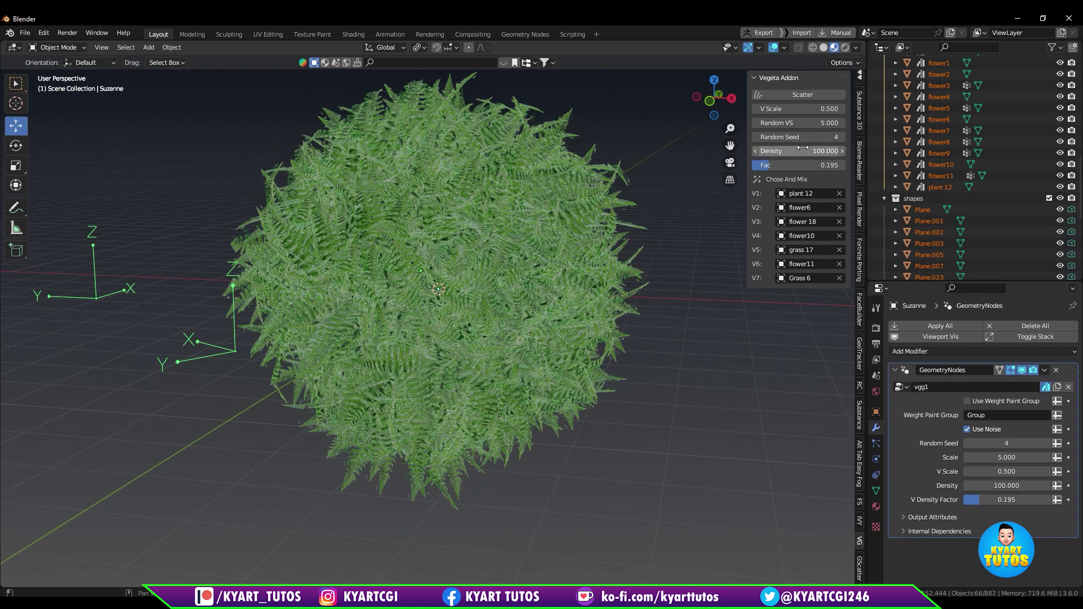
pyautogui.click(823, 109)
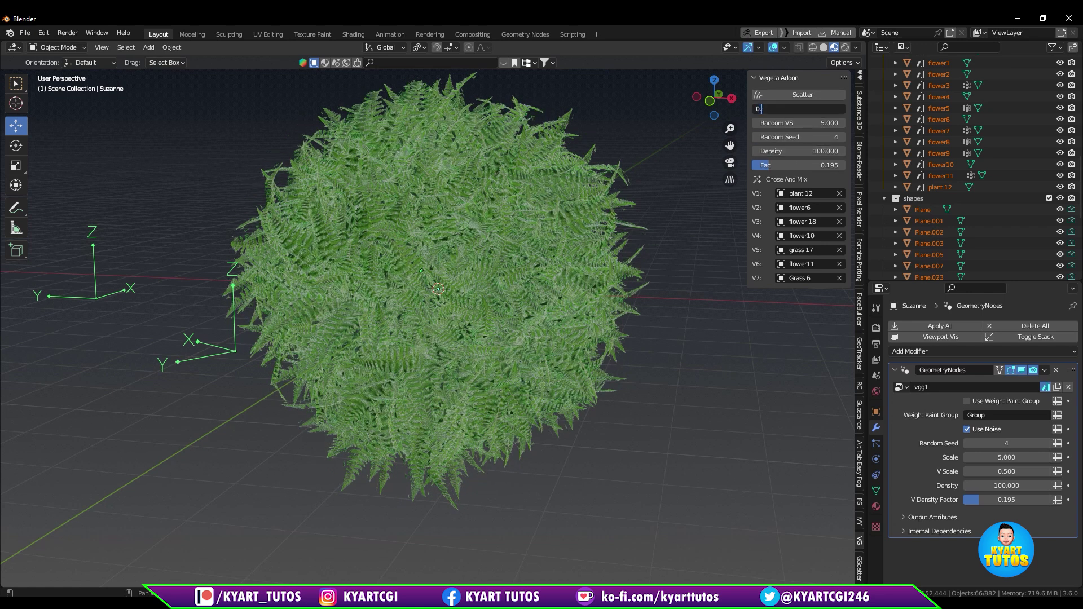
pyautogui.write('0.2')
pyautogui.press('Return')
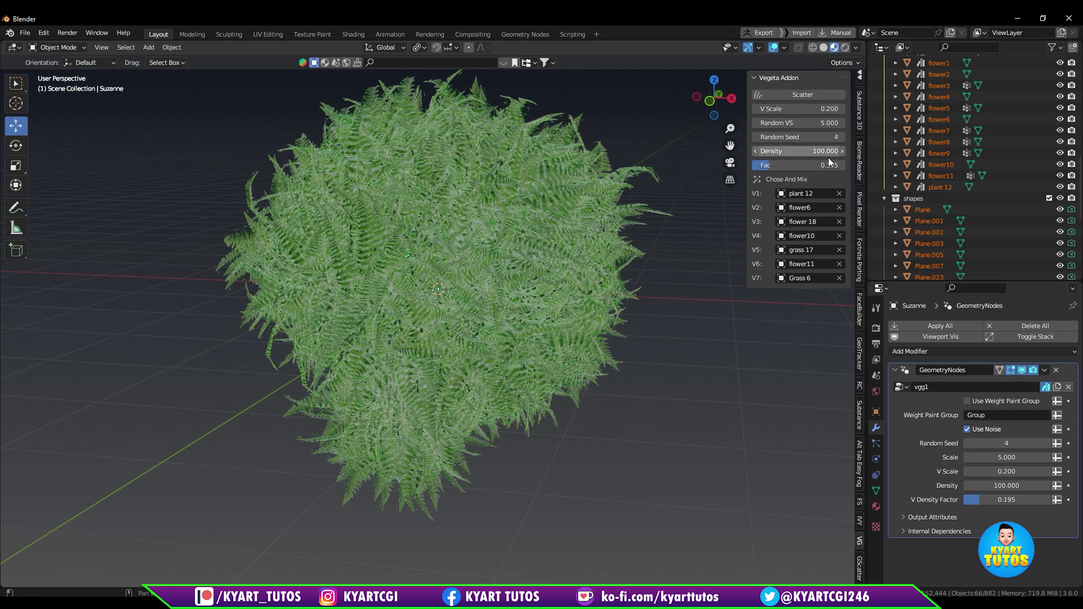
# Lower the density factor (Fac) to 0.040 and reduce the scatter Density to 20, trying 80 first.
pyautogui.moveTo(769, 166); pyautogui.dragTo(756, 168)
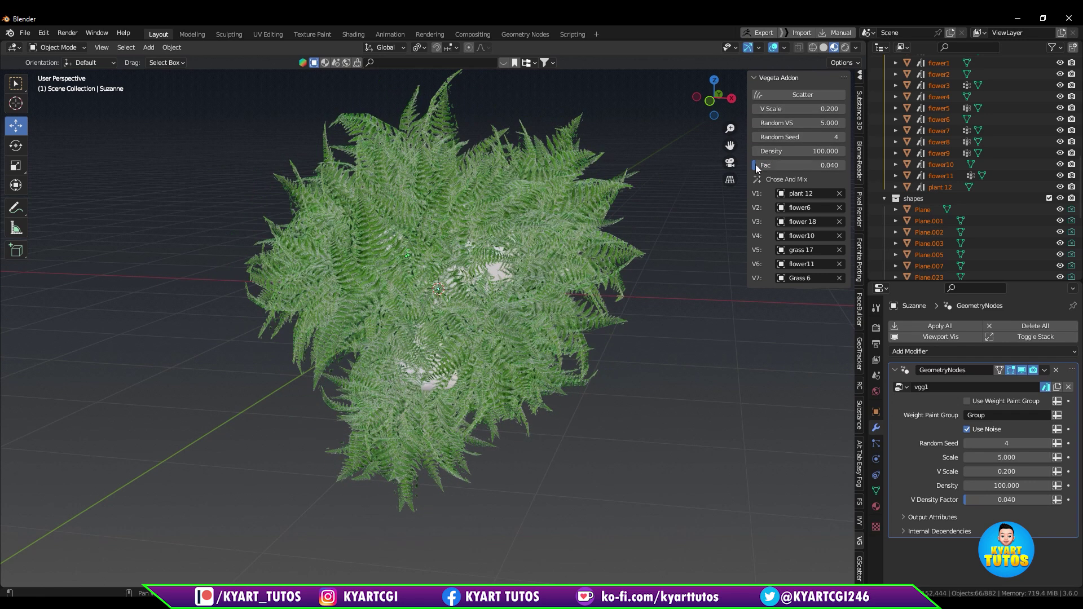
pyautogui.click(831, 151)
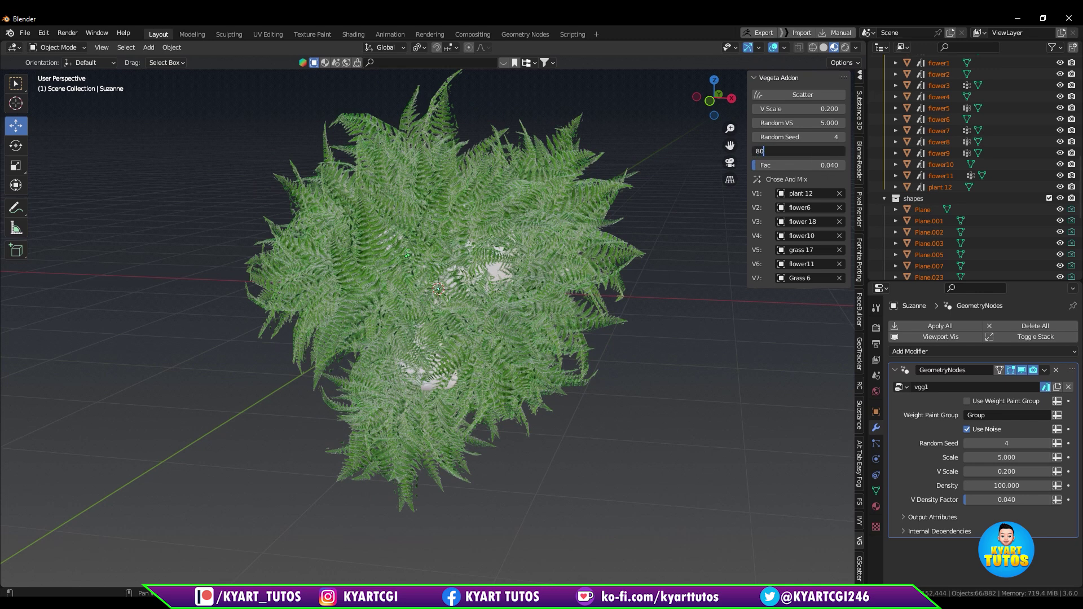
pyautogui.press('Return')
pyautogui.moveTo(831, 151); pyautogui.dragTo(828, 151)
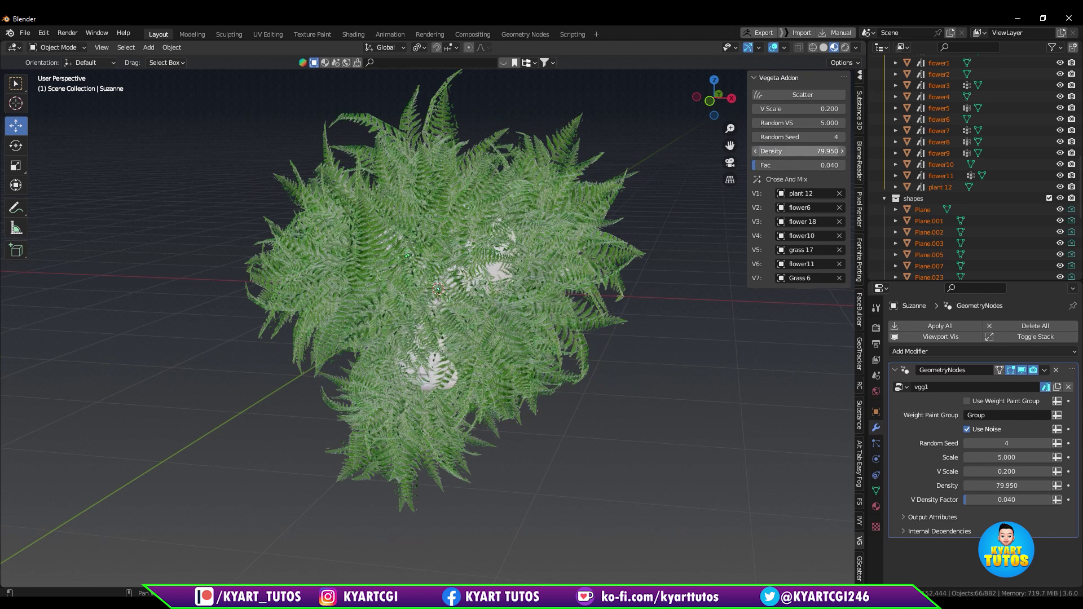
pyautogui.click(828, 151)
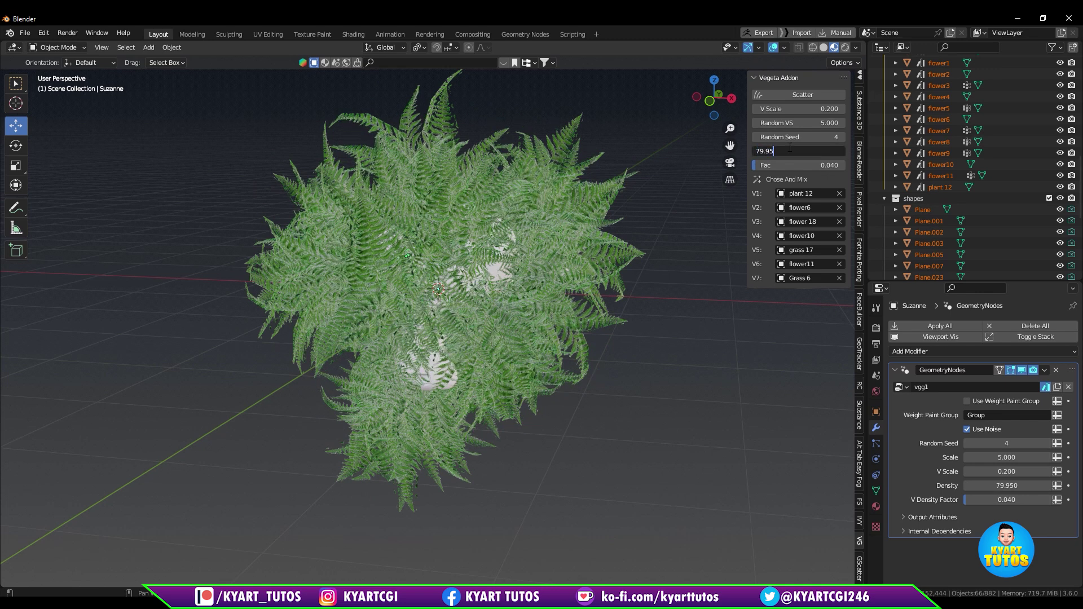
pyautogui.write('20')
pyautogui.press('Return')
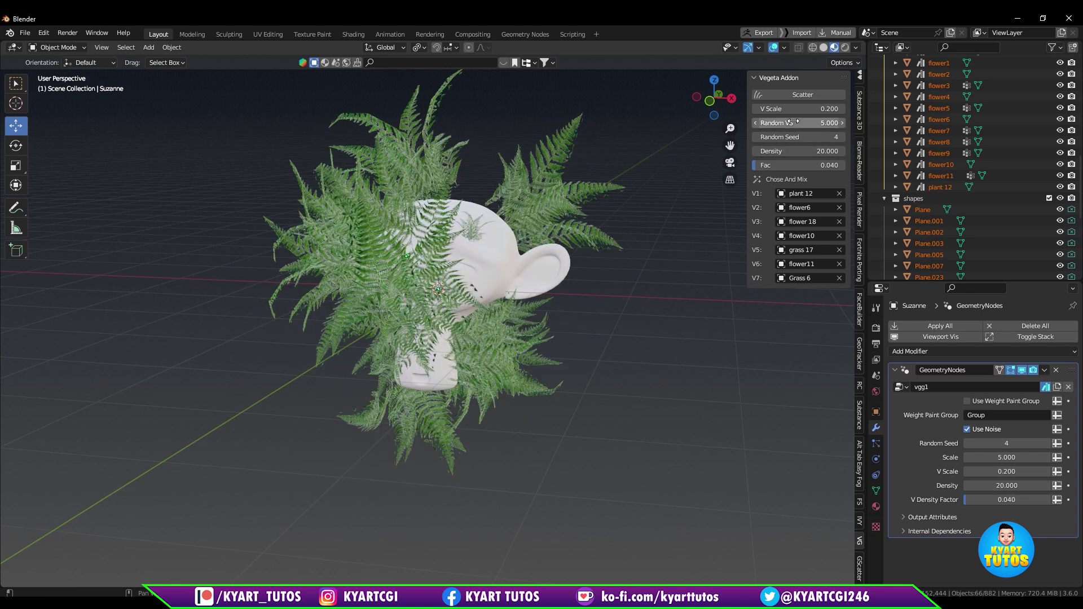
# Set the Random Seed of Suzanne's GeometryNodes modifier to 1.
pyautogui.click(810, 193)
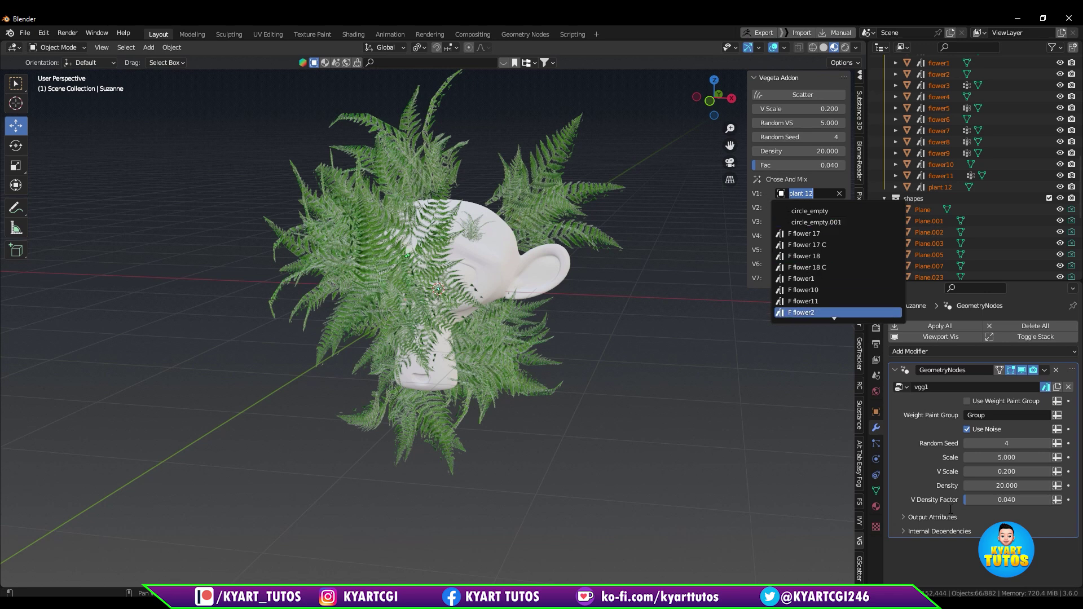
pyautogui.click(1019, 442)
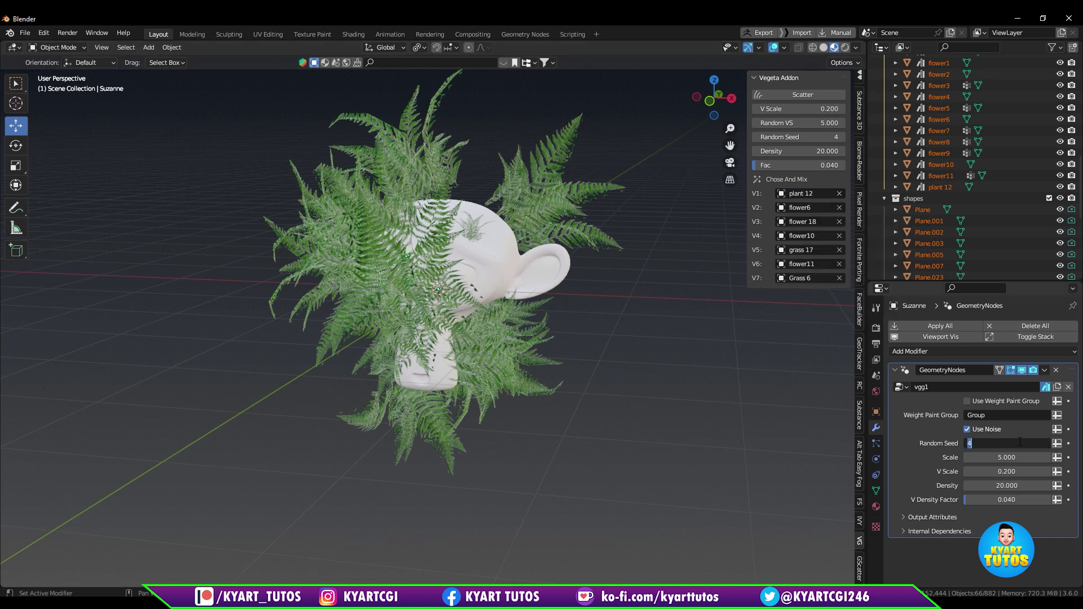
pyautogui.write('1')
pyautogui.press('Return')
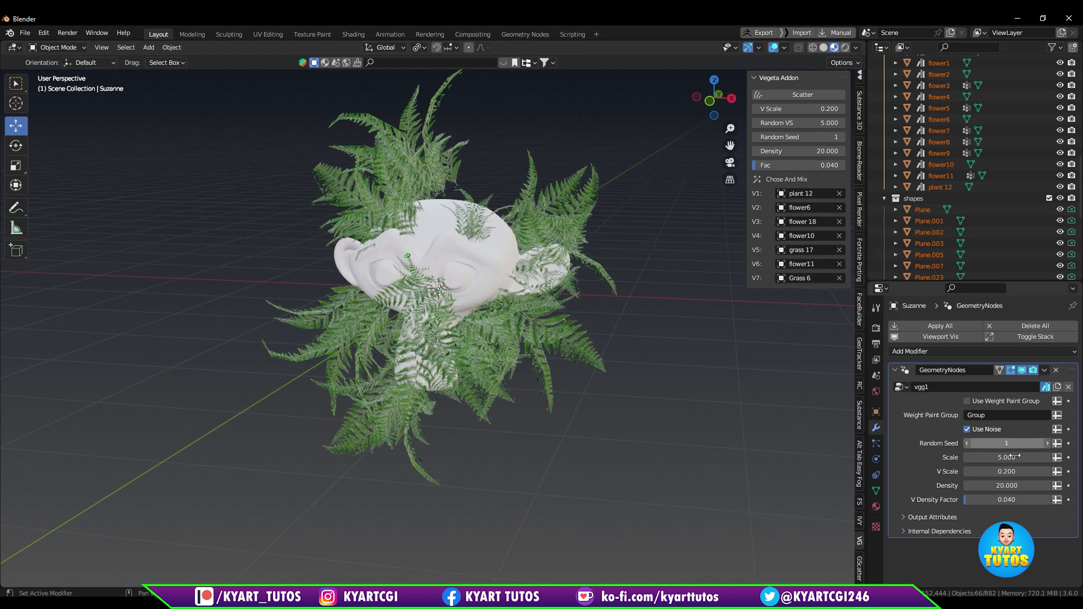
# Try Scale values of 1, 0.5 and 0.2 in Suzanne's GeometryNodes modifier, ending with 0.3.
pyautogui.click(1013, 456)
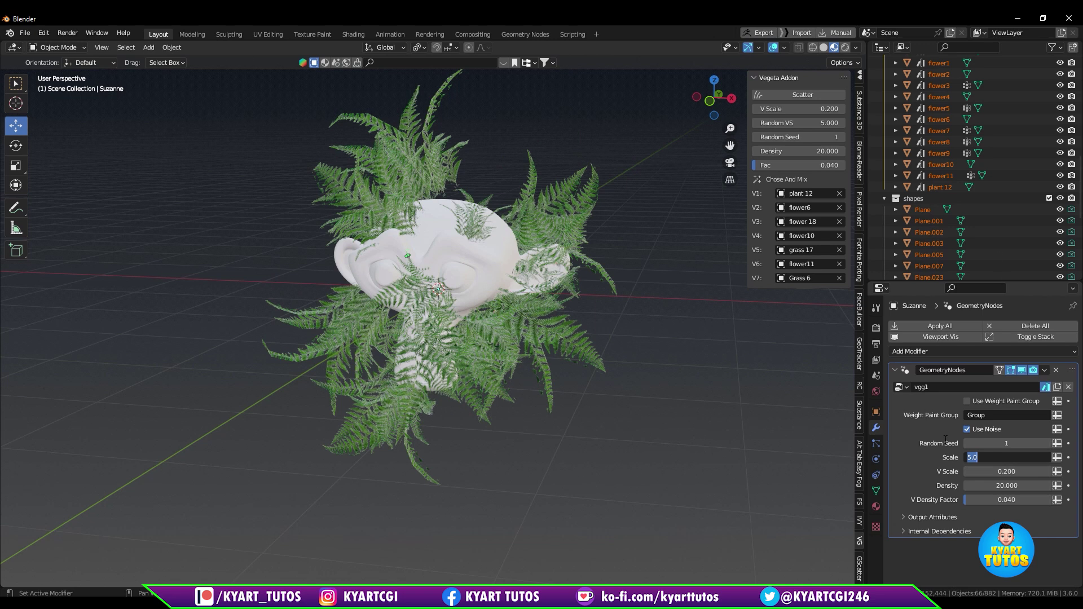
pyautogui.write('1')
pyautogui.press('Return')
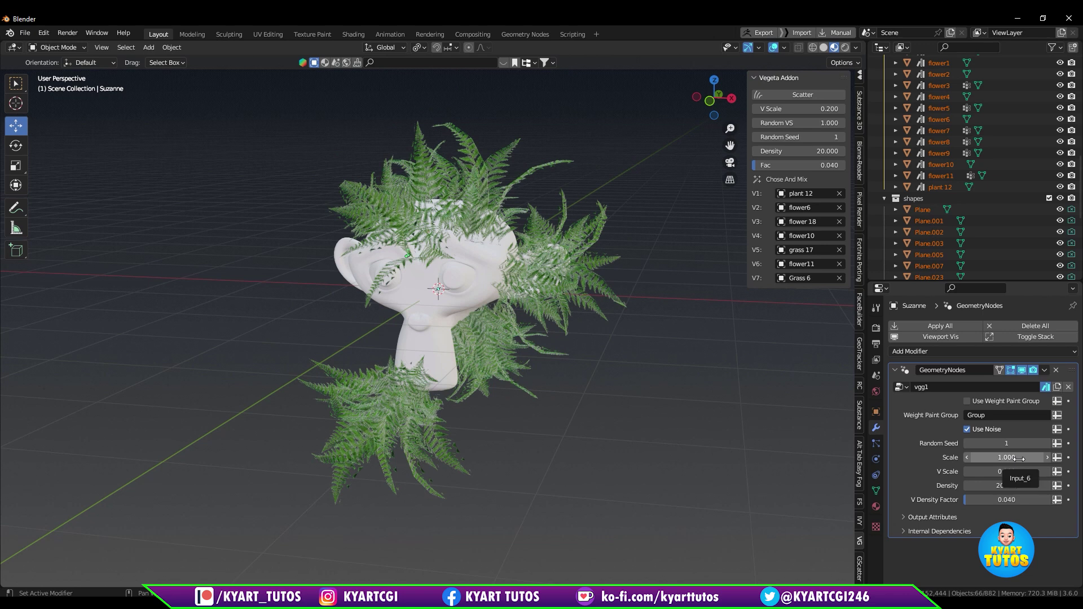
pyautogui.click(1015, 457)
pyautogui.write('0.5')
pyautogui.press('Return')
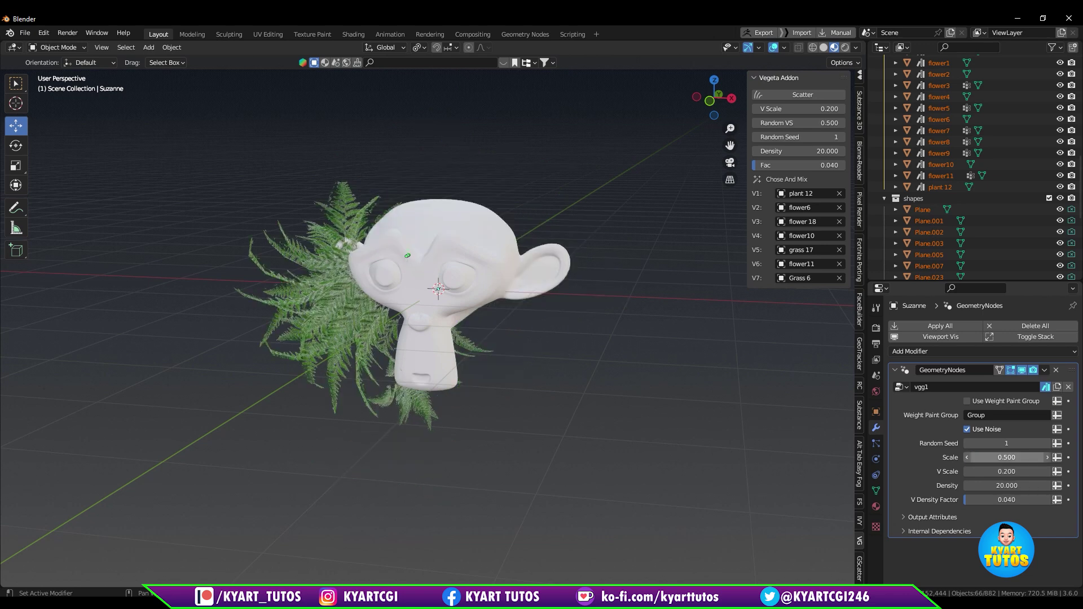
pyautogui.click(1017, 457)
pyautogui.write('0.2')
pyautogui.press('Return')
pyautogui.click(1014, 459)
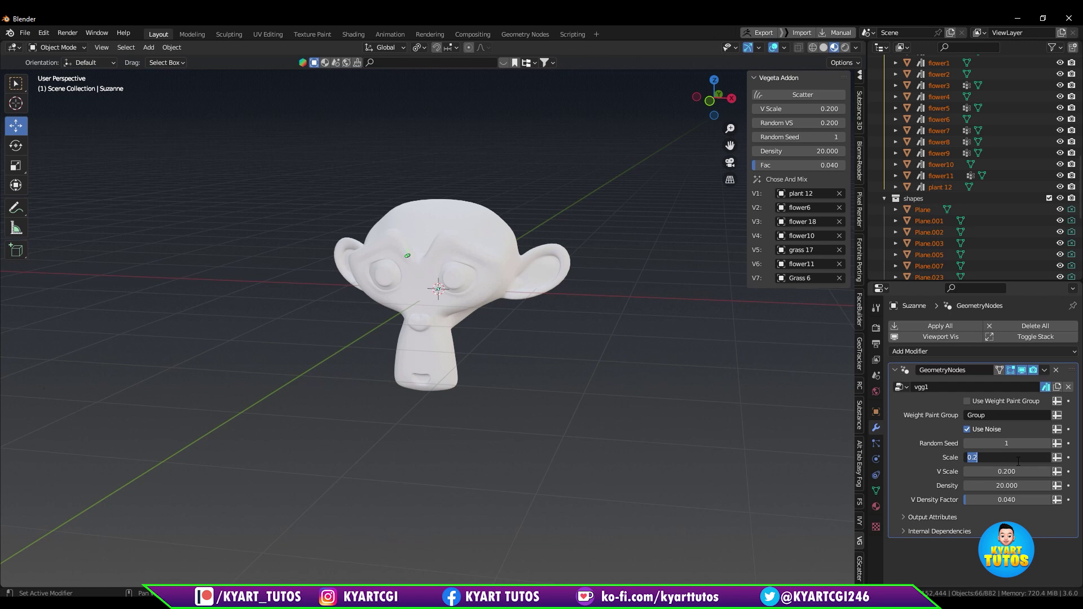
pyautogui.write('0.3')
pyautogui.press('Return')
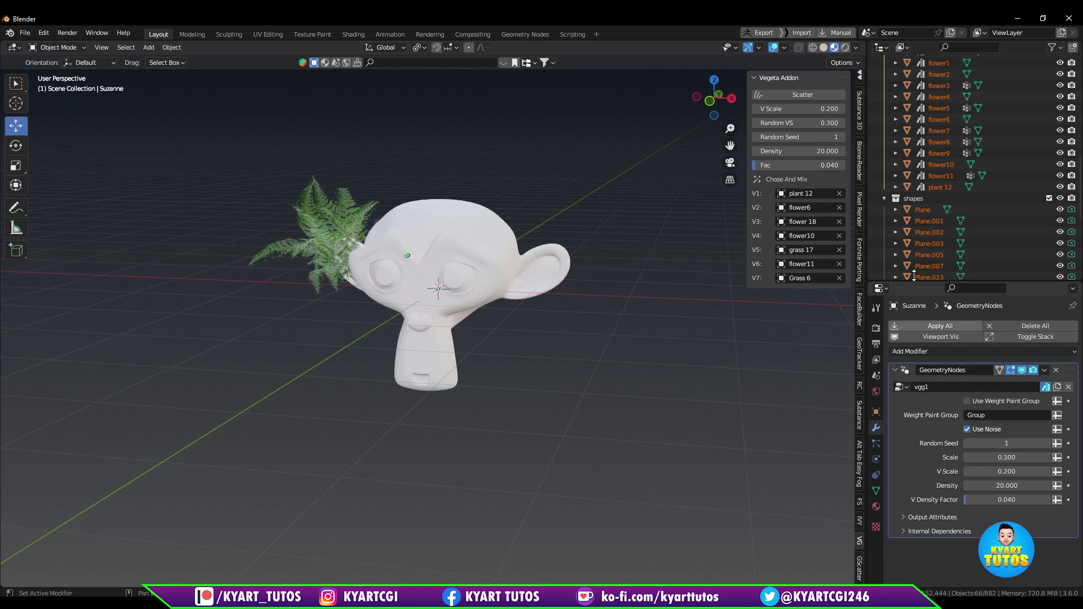
# Raise the scatter Density to 100 and on to 500.
pyautogui.click(808, 154)
pyautogui.write('100')
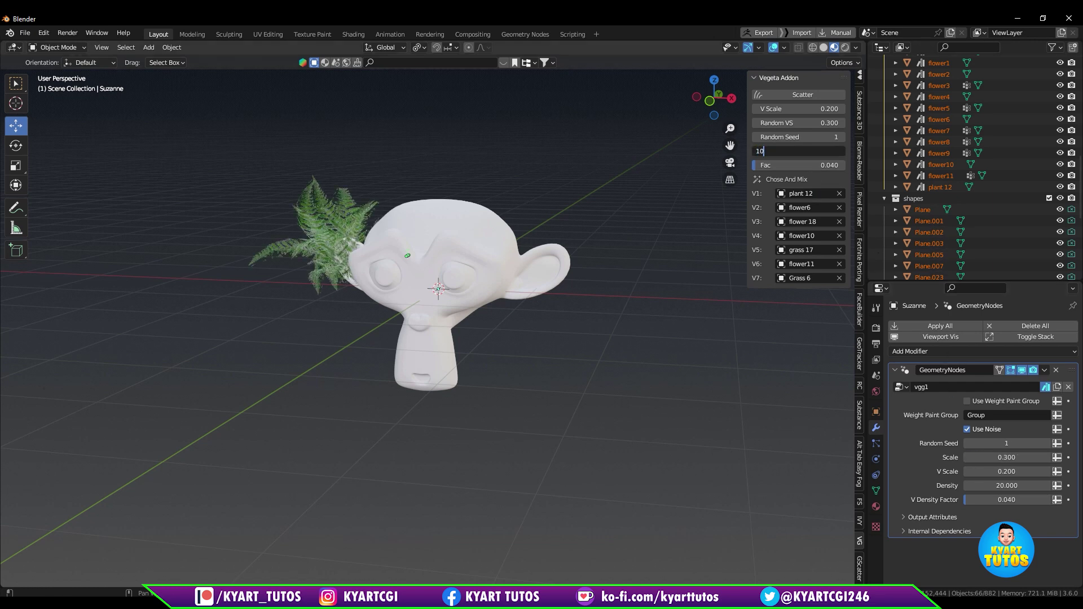
pyautogui.press('Return')
pyautogui.click(808, 151)
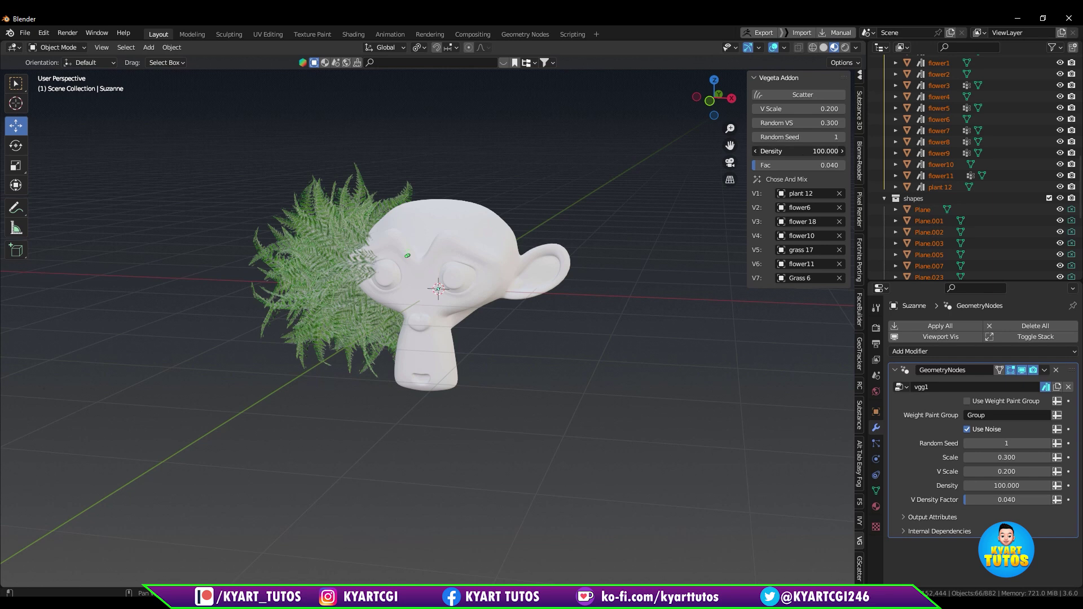
pyautogui.write('500')
pyautogui.press('Return')
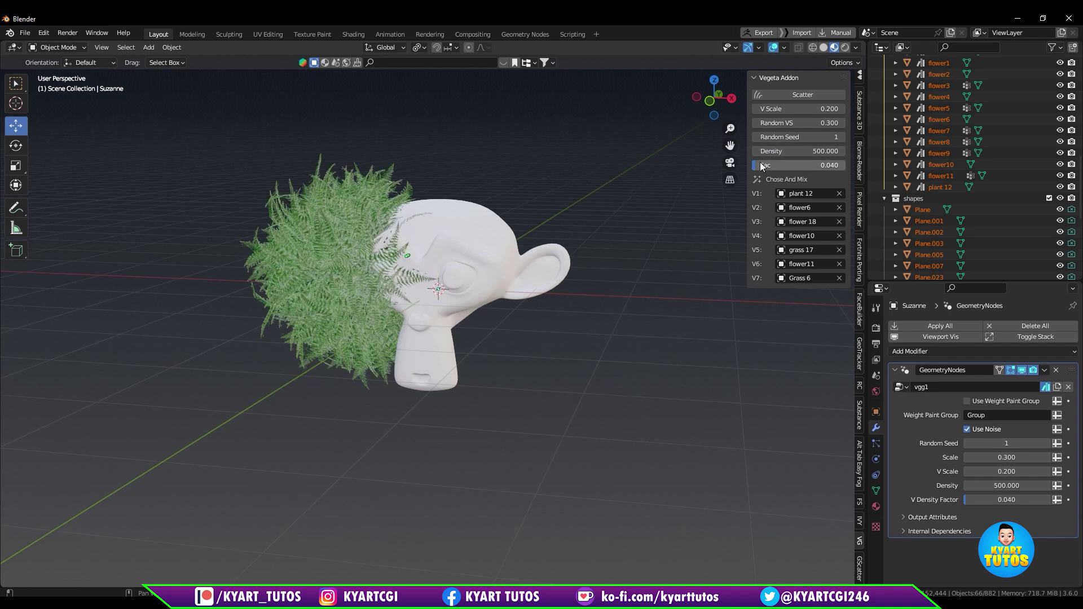
# Raise the density factor (Fac) to 0.308 and Random VS to 0.770.
pyautogui.moveTo(808, 165); pyautogui.dragTo(833, 165)
pyautogui.moveTo(795, 123); pyautogui.dragTo(819, 123)
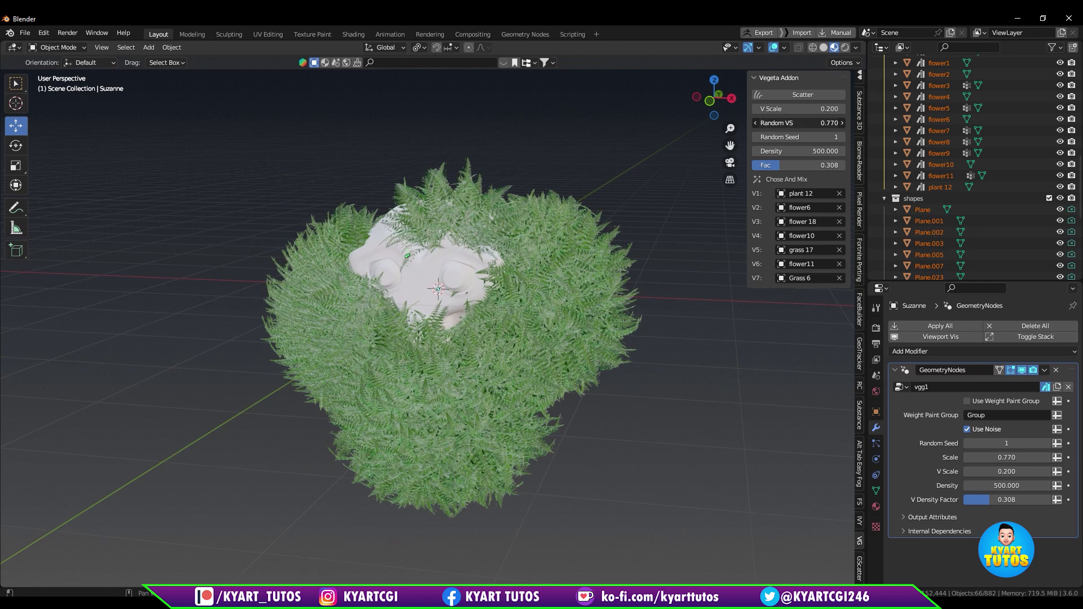
# Replace the scatter's first asset (V1) with the rock object.
pyautogui.click(810, 195)
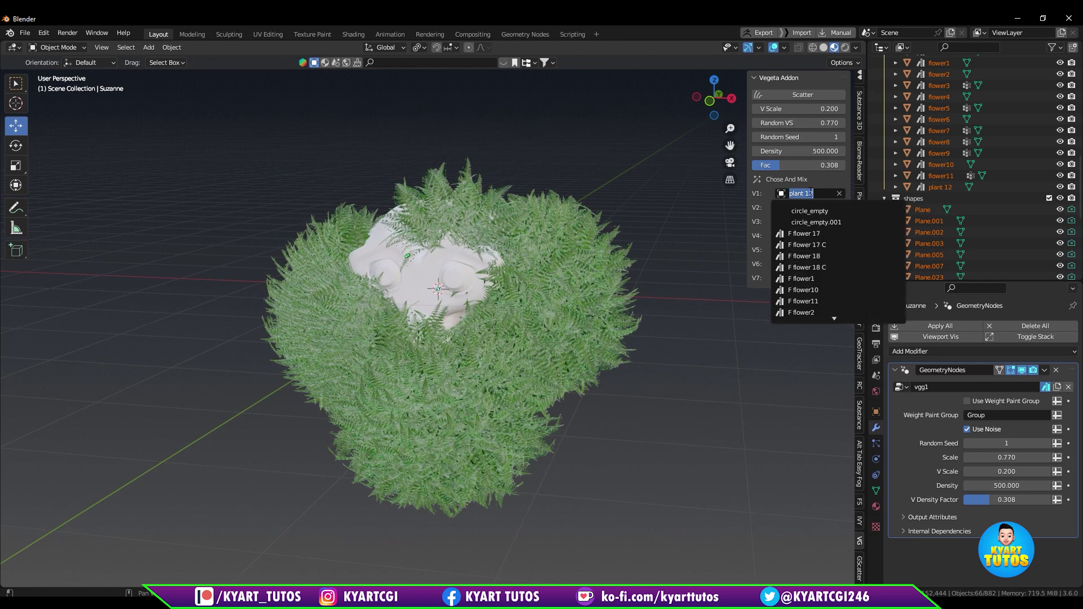
pyautogui.scroll(-18, 825, 274)
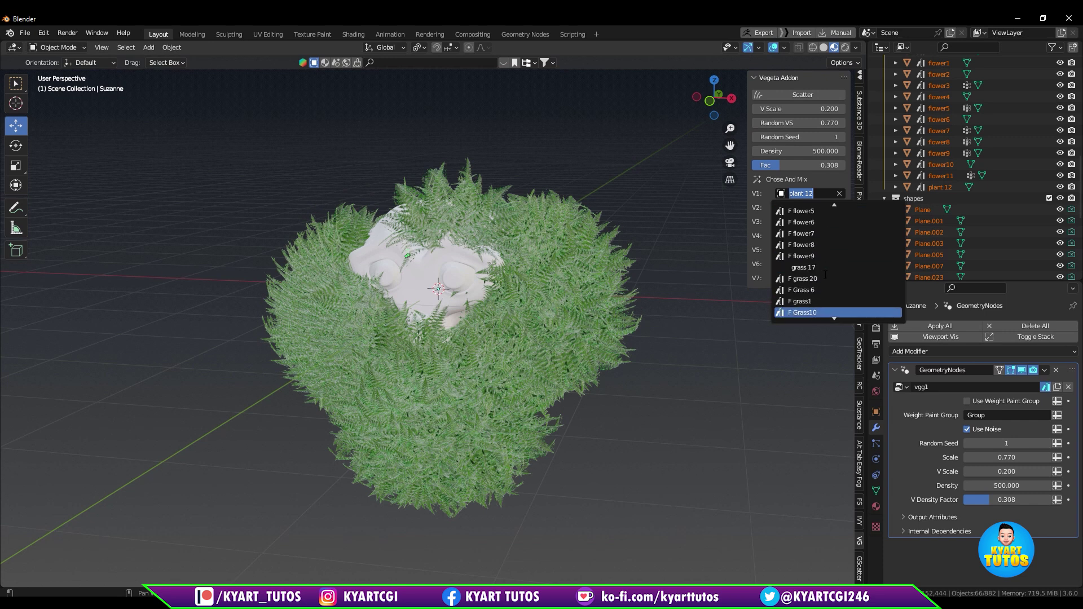
pyautogui.scroll(-6, 825, 274)
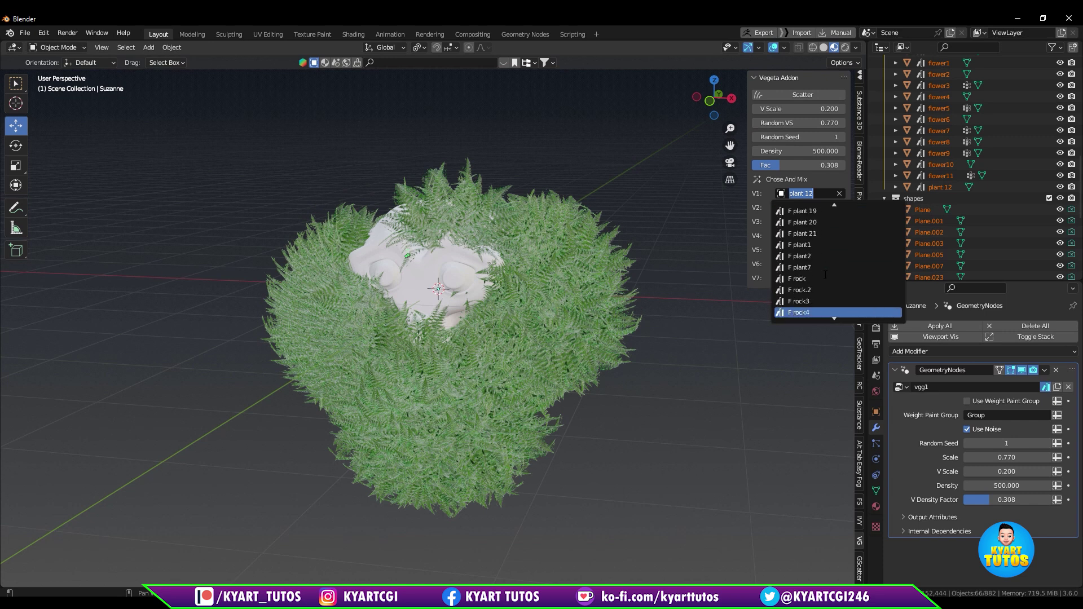
pyautogui.click(824, 278)
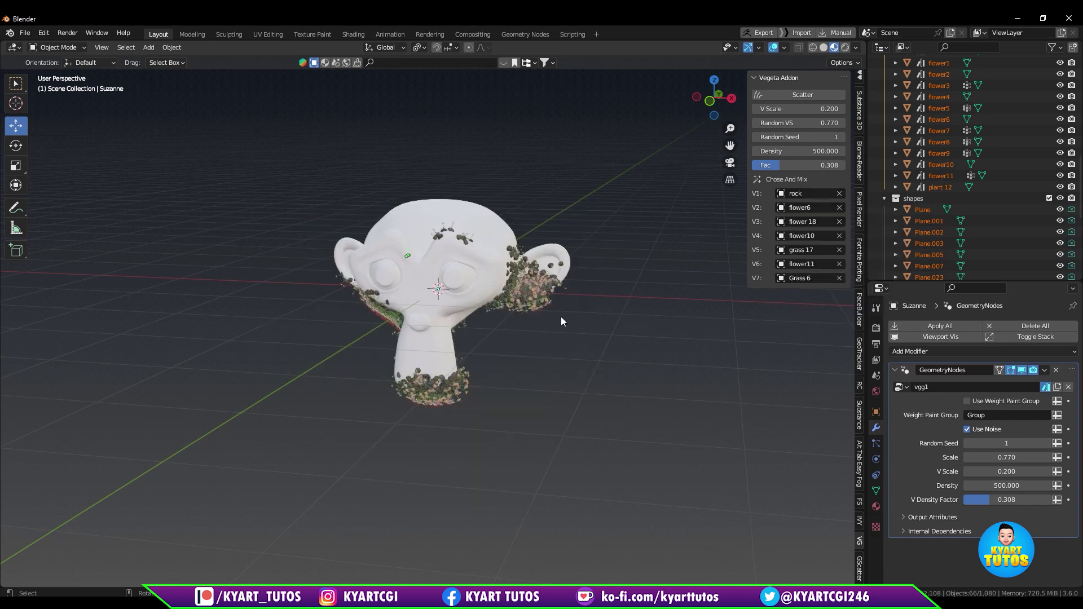
# Raise the density factor (Fac) to 0.642 and Random VS to 1.080, using Random Seed 5.
pyautogui.scroll(2, 566, 309)
pyautogui.moveTo(571, 301); pyautogui.dragTo(615, 294, button='middle')
pyautogui.moveTo(764, 164); pyautogui.dragTo(857, 123)
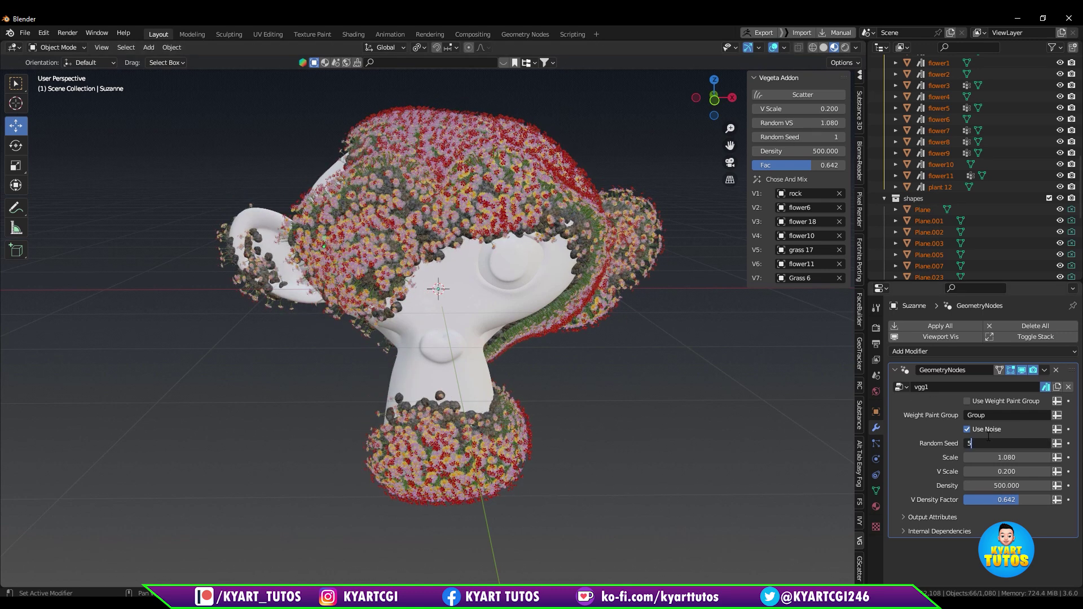
pyautogui.press('Return')
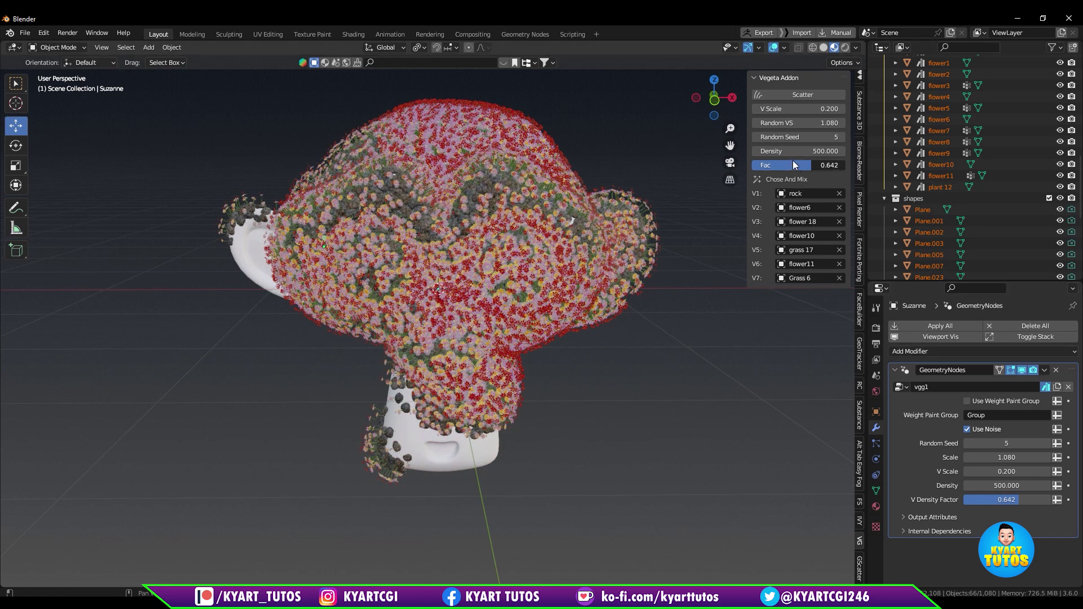
# Lower the density factor (Fac) to 0.302 to thin out the rocks and flowers on Suzanne.
pyautogui.moveTo(793, 165); pyautogui.dragTo(762, 165)
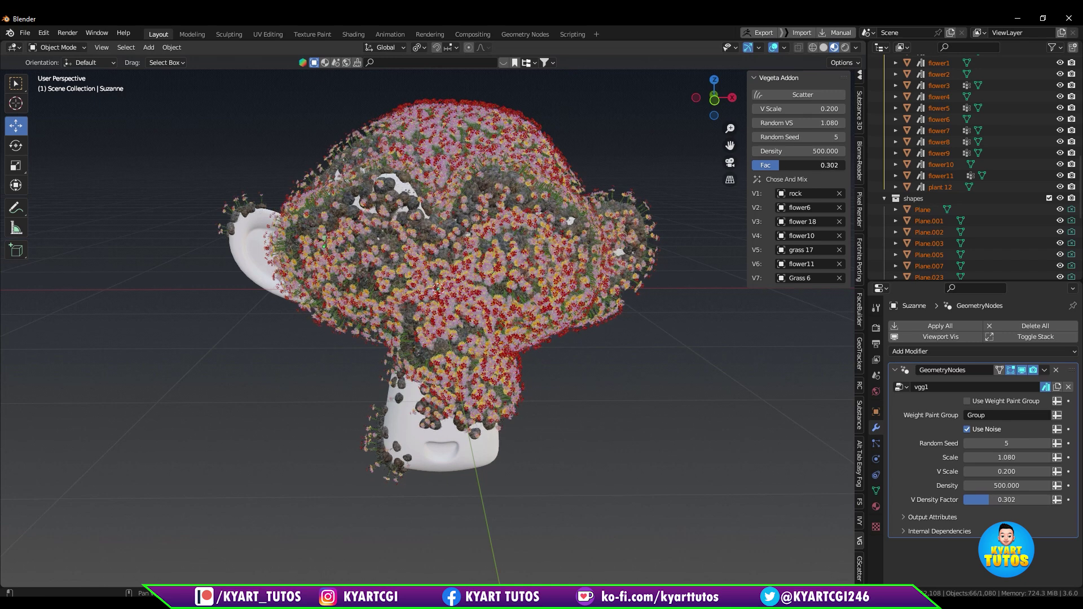
pyautogui.moveTo(687, 326); pyautogui.dragTo(580, 313, button='middle')
pyautogui.scroll(-10, 562, 313)
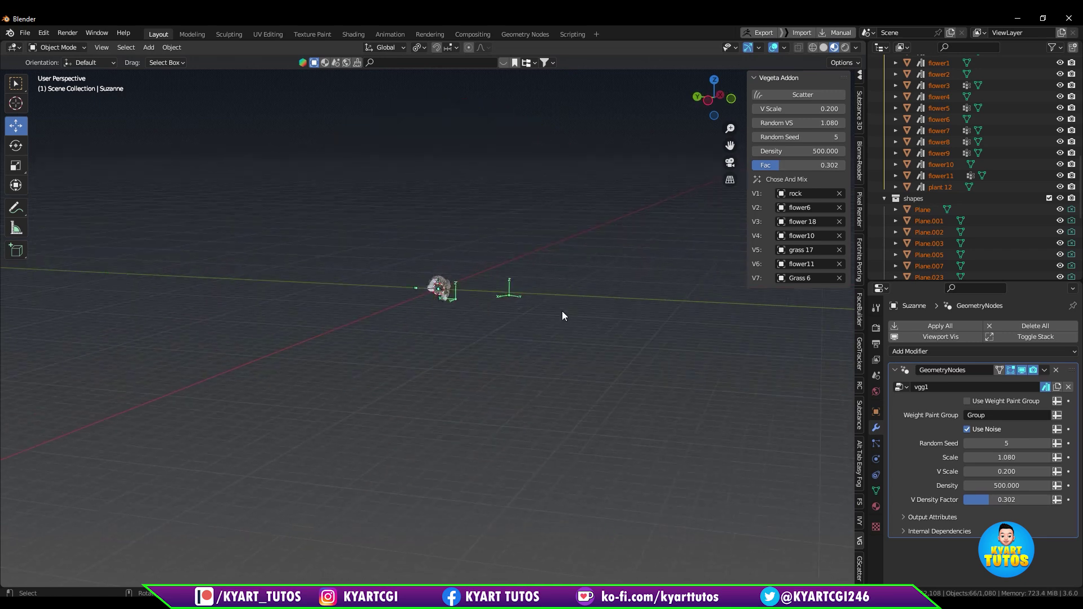
pyautogui.scroll(15, 562, 316)
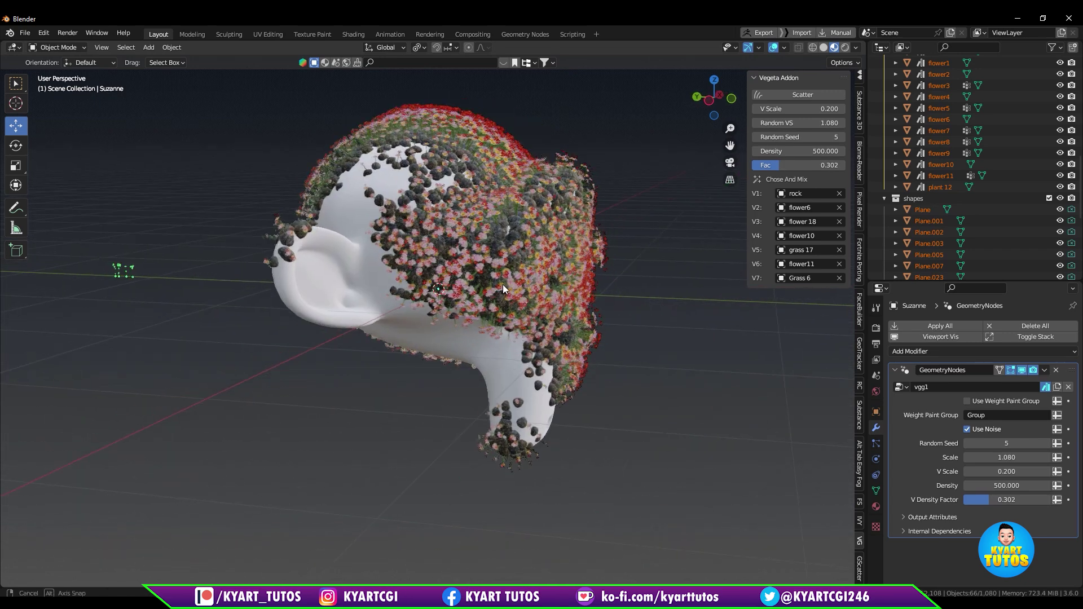
# Replace the scatter's sixth asset (V6) with the tree 2 object.
pyautogui.moveTo(502, 285); pyautogui.dragTo(330, 278, button='middle')
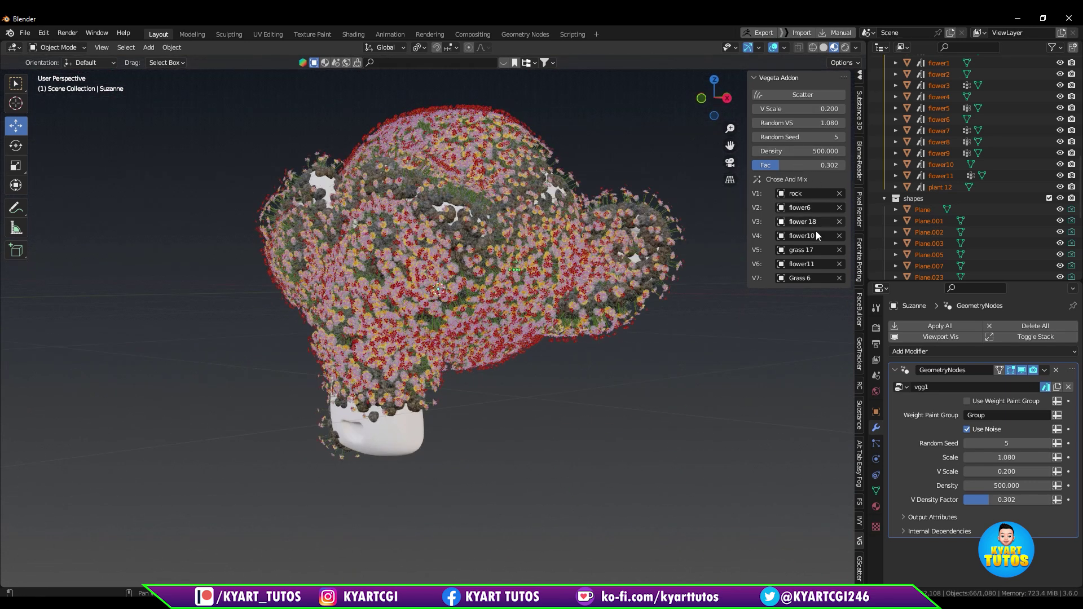
pyautogui.click(800, 262)
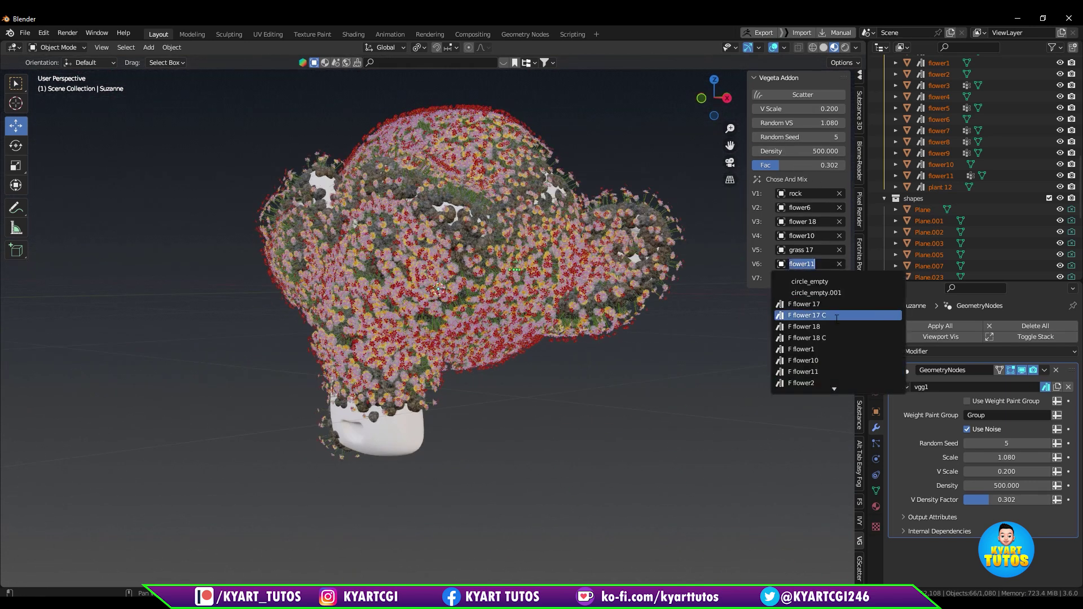
pyautogui.scroll(-20, 837, 317)
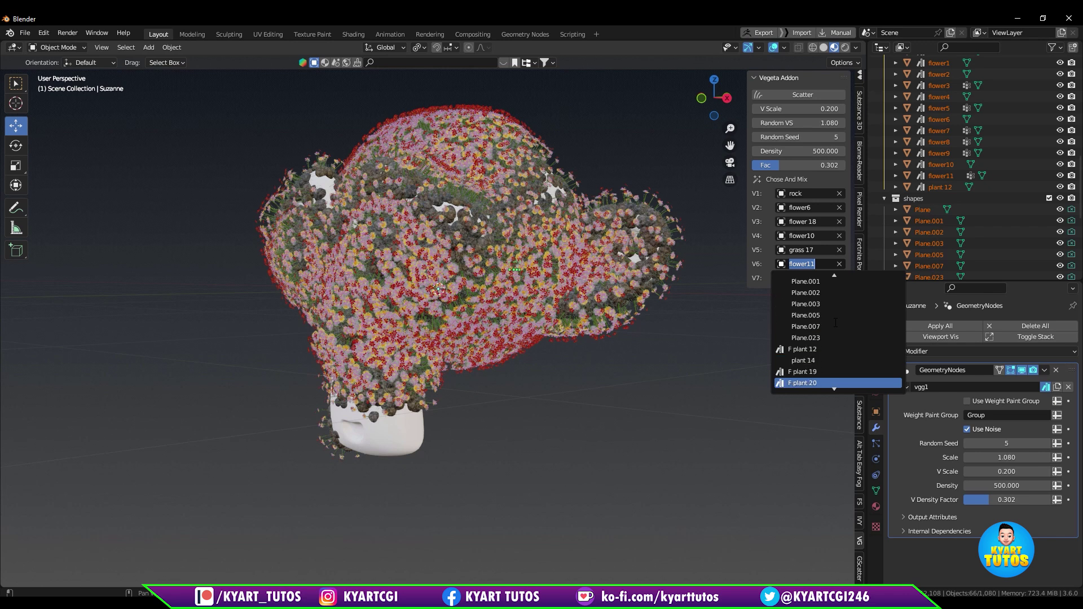
pyautogui.scroll(-10, 835, 322)
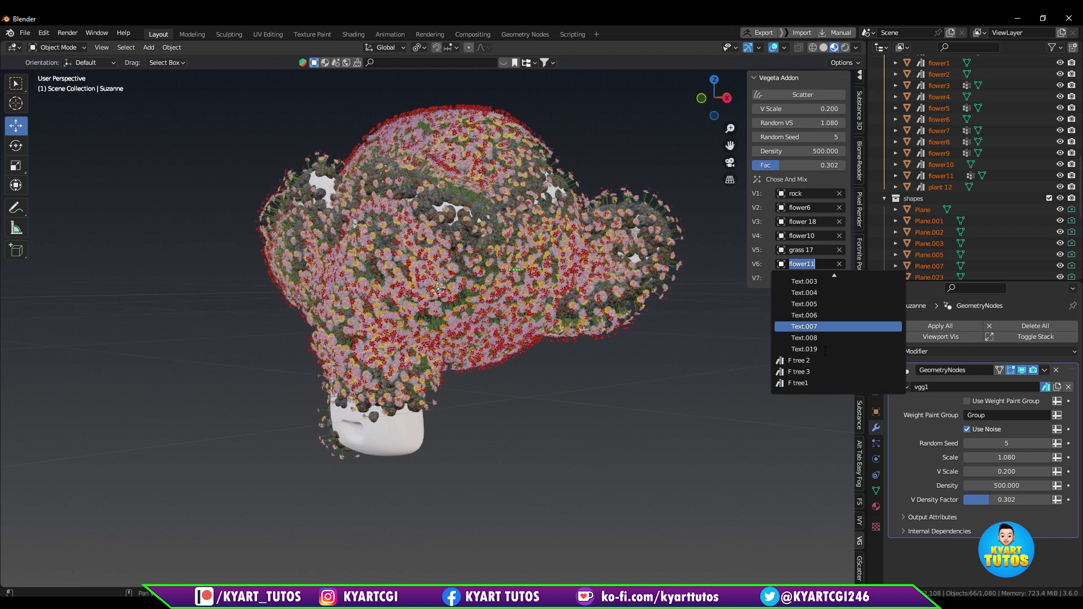
pyautogui.click(818, 361)
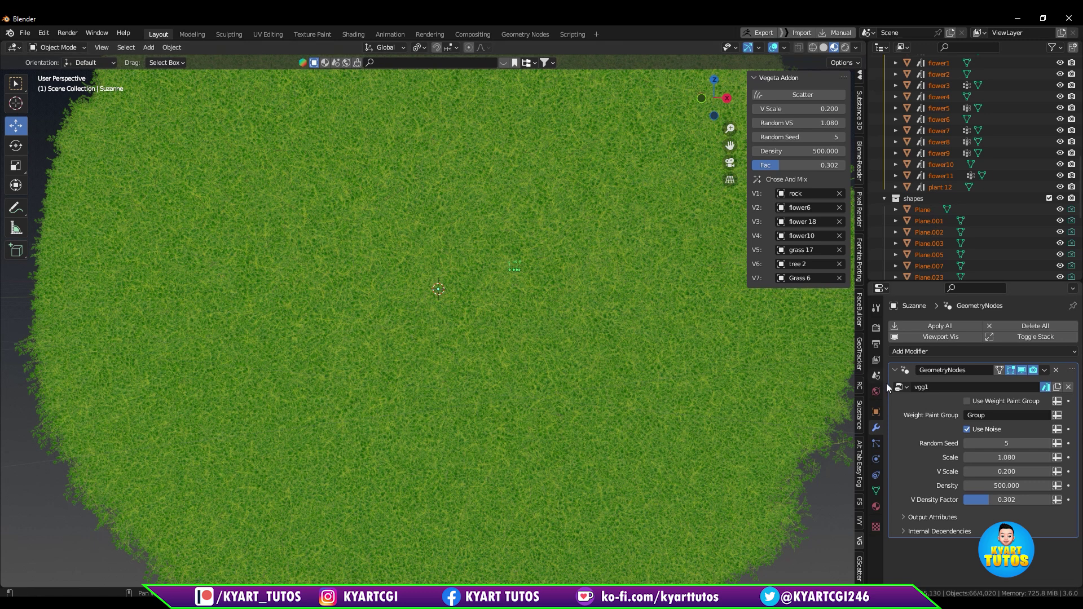
pyautogui.click(903, 389)
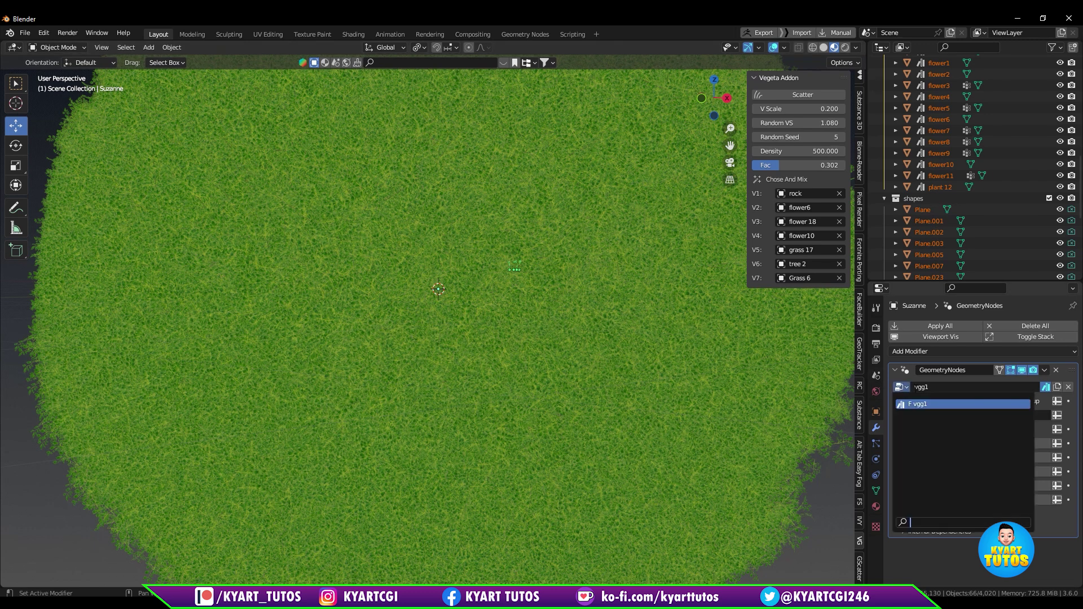
pyautogui.click(922, 387)
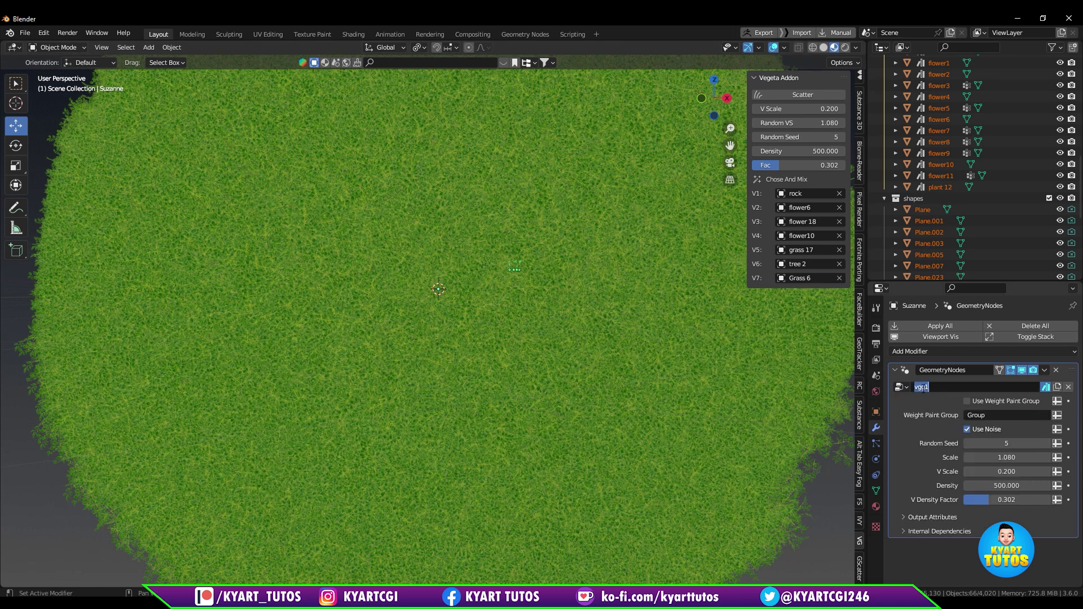
pyautogui.click(968, 388)
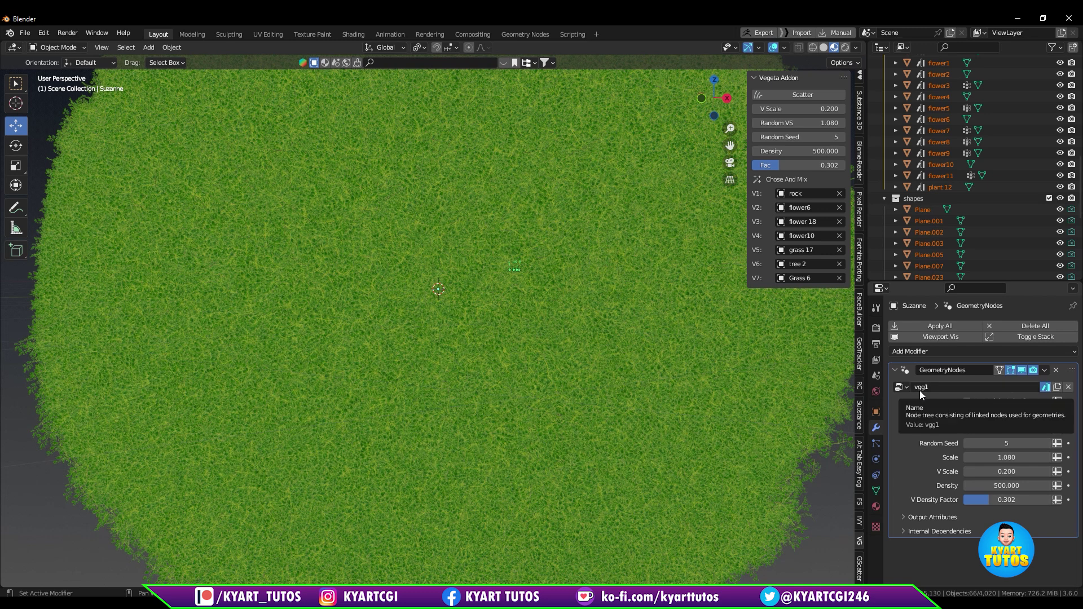
# Look through the grass, plants, rocks, flowers, shapes and trees collections for the available scatter assets.
pyautogui.scroll(-5, 955, 243)
pyautogui.scroll(6, 956, 240)
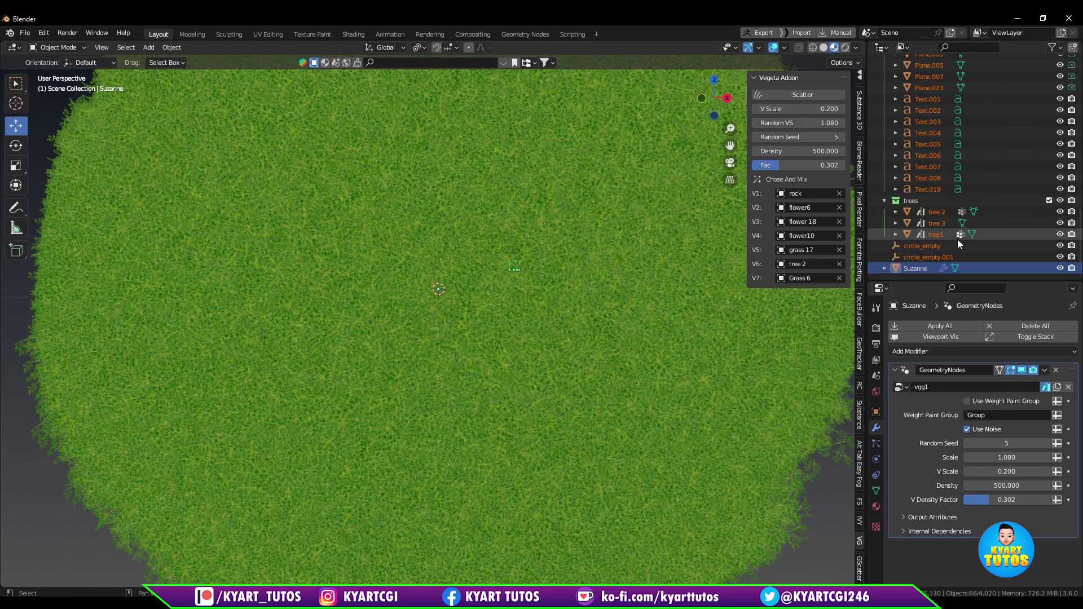
pyautogui.scroll(13, 960, 232)
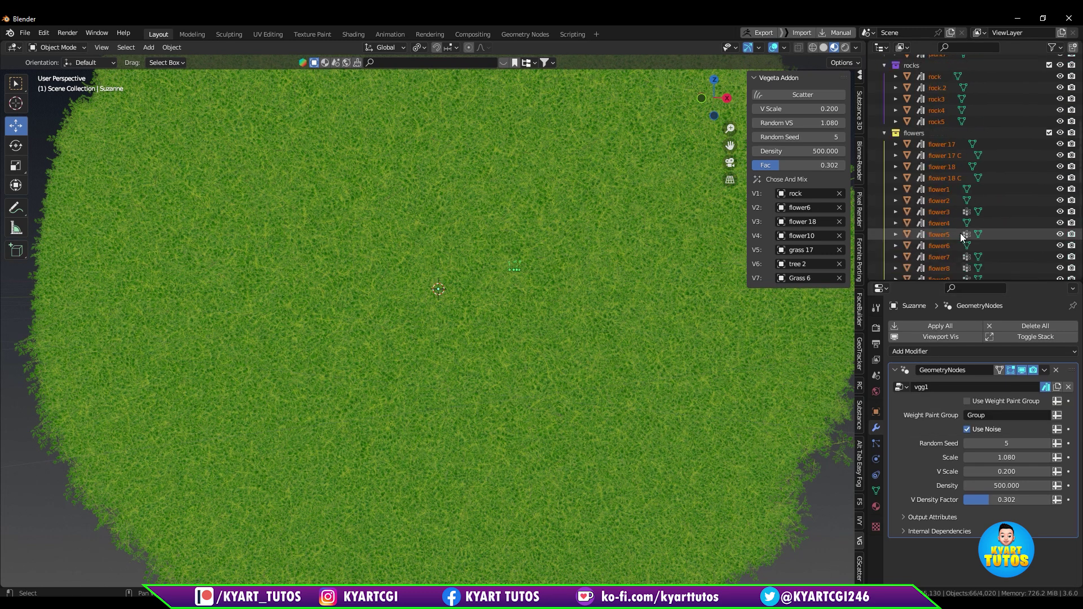
pyautogui.scroll(4, 937, 135)
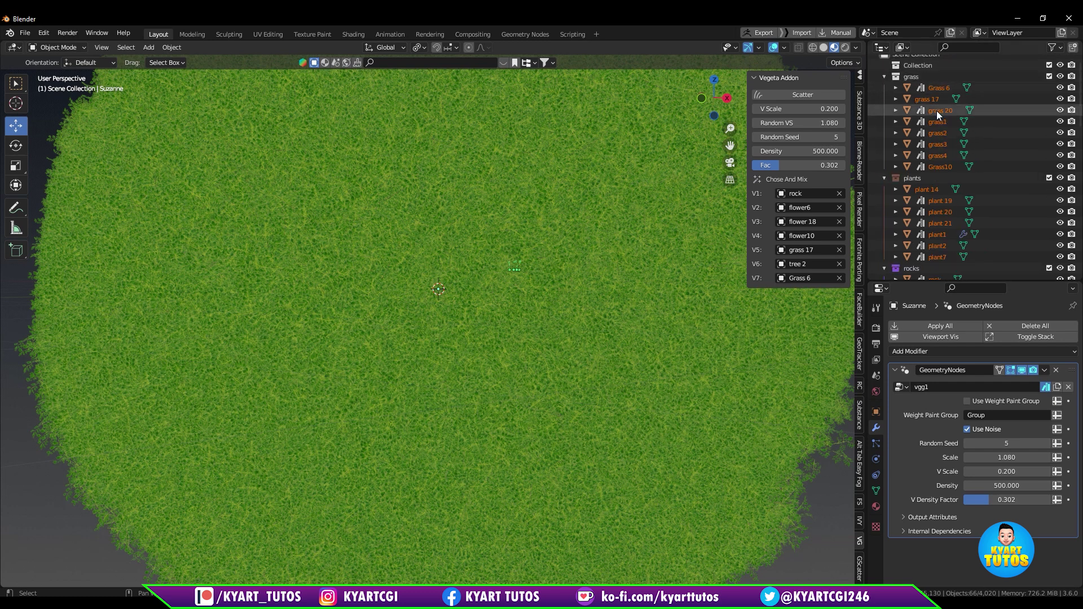
pyautogui.scroll(-7, 935, 111)
pyautogui.scroll(-10, 939, 198)
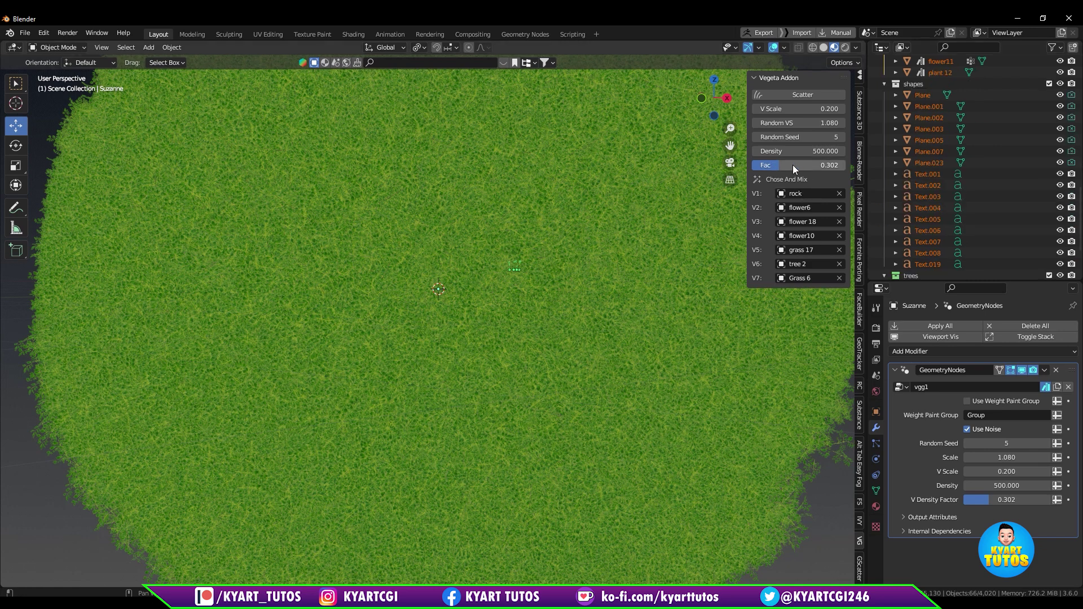
# Lower the scatter's density factor (Fac) to 0.029 and set its Density to 100.
pyautogui.moveTo(800, 166); pyautogui.dragTo(767, 165)
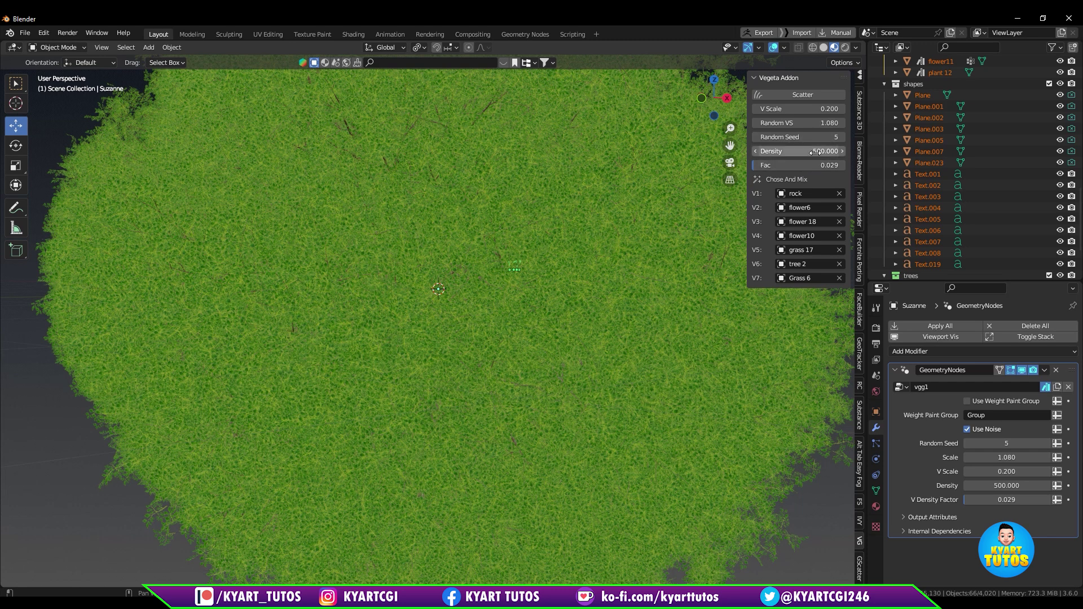
pyautogui.click(795, 151)
pyautogui.write('100')
pyautogui.press('Return')
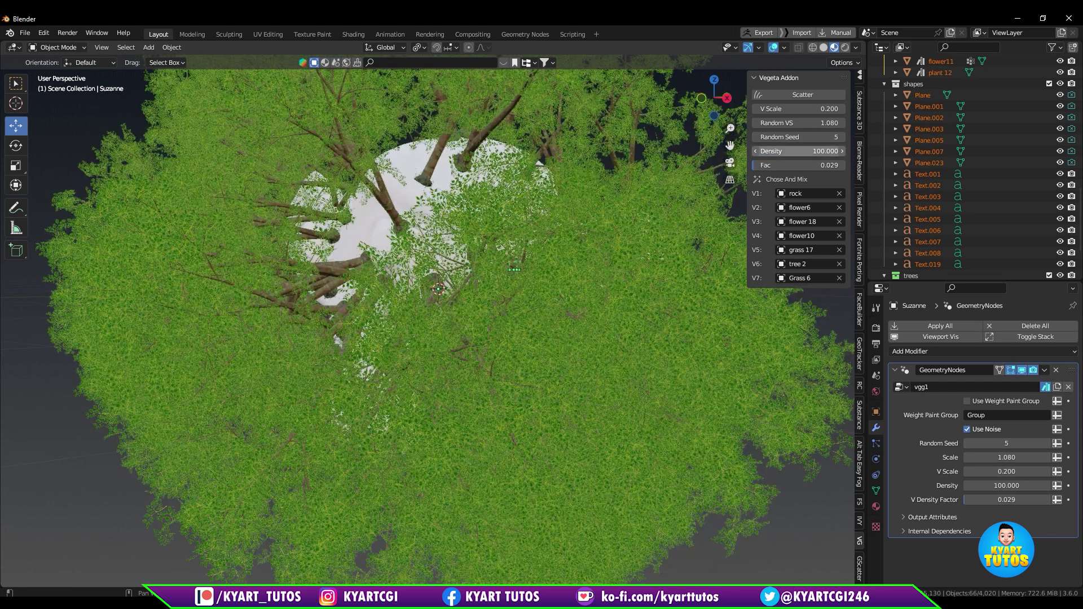
# Reduce the scatter's Density to 80 and further to 20 to thin out the trees on Suzanne.
pyautogui.click(755, 151)
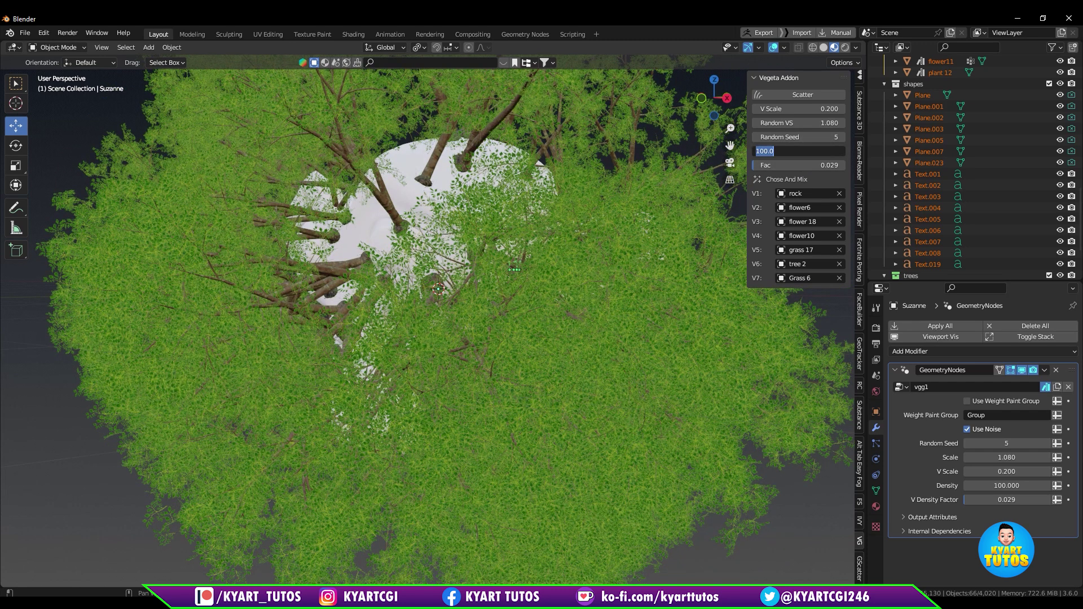
pyautogui.click(755, 151)
pyautogui.click(795, 151)
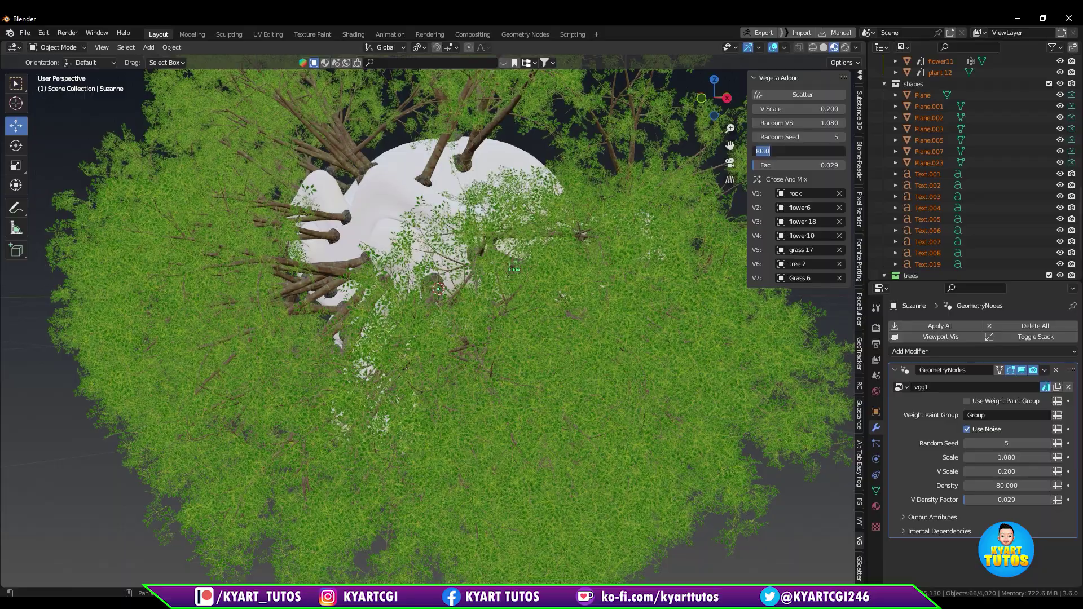
pyautogui.write('20')
pyautogui.press('Return')
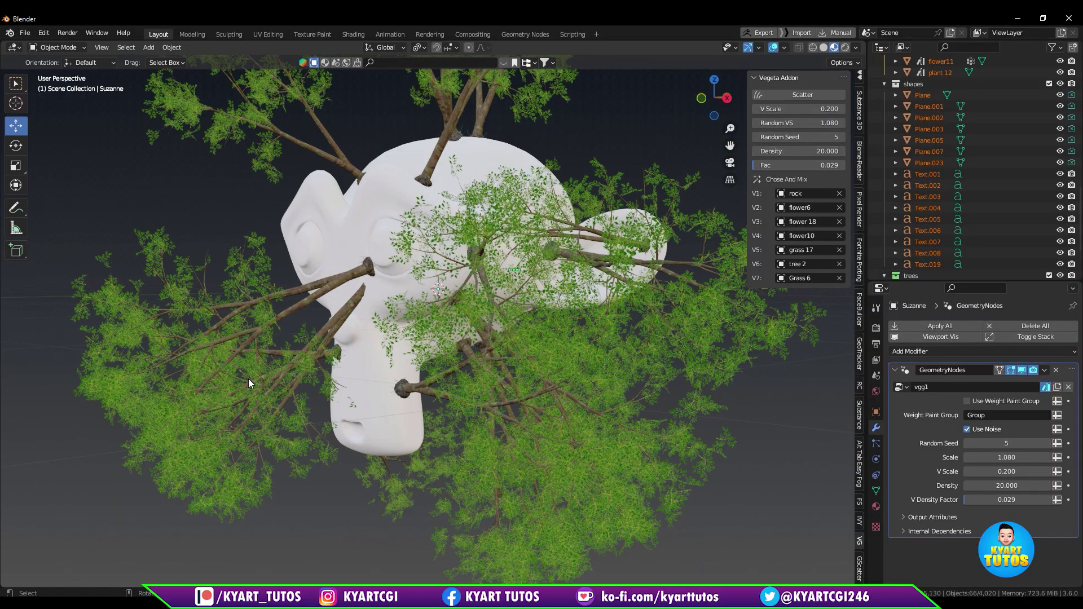
# Shrink the scattered trees with a V Scale of 0.080 and increase their Density.
pyautogui.moveTo(405, 272); pyautogui.dragTo(462, 279, button='middle')
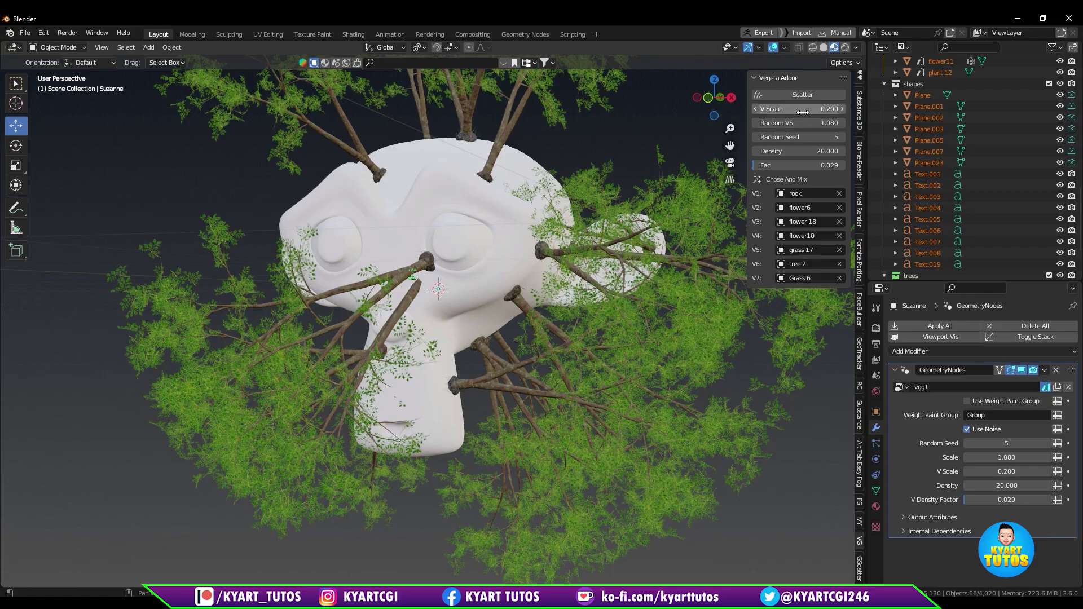
pyautogui.moveTo(812, 109); pyautogui.dragTo(784, 108)
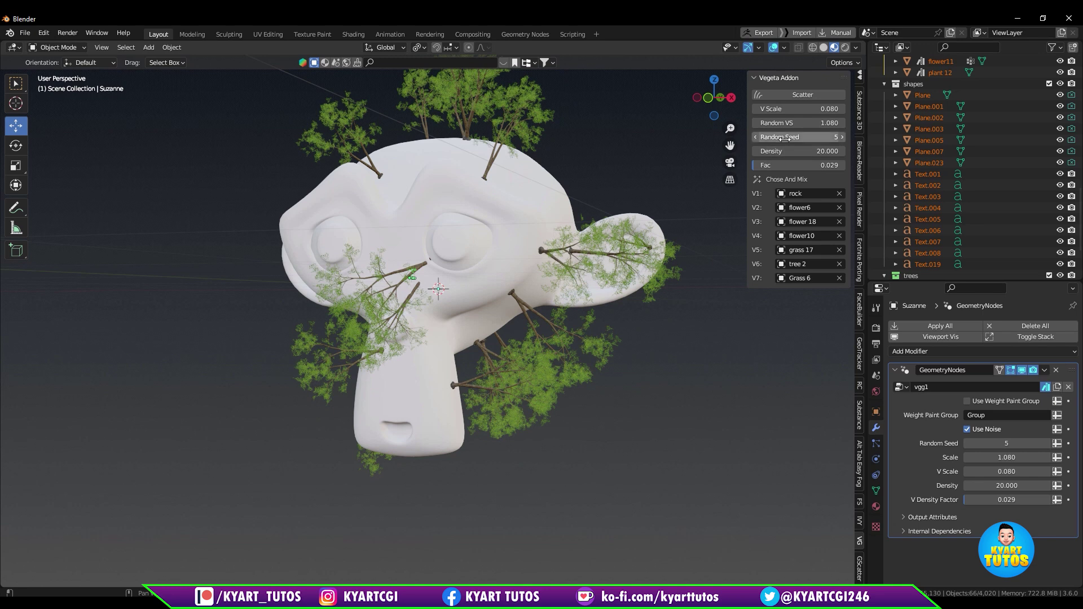
pyautogui.moveTo(801, 151); pyautogui.dragTo(818, 151)
pyautogui.moveTo(708, 438); pyautogui.dragTo(652, 524, button='middle')
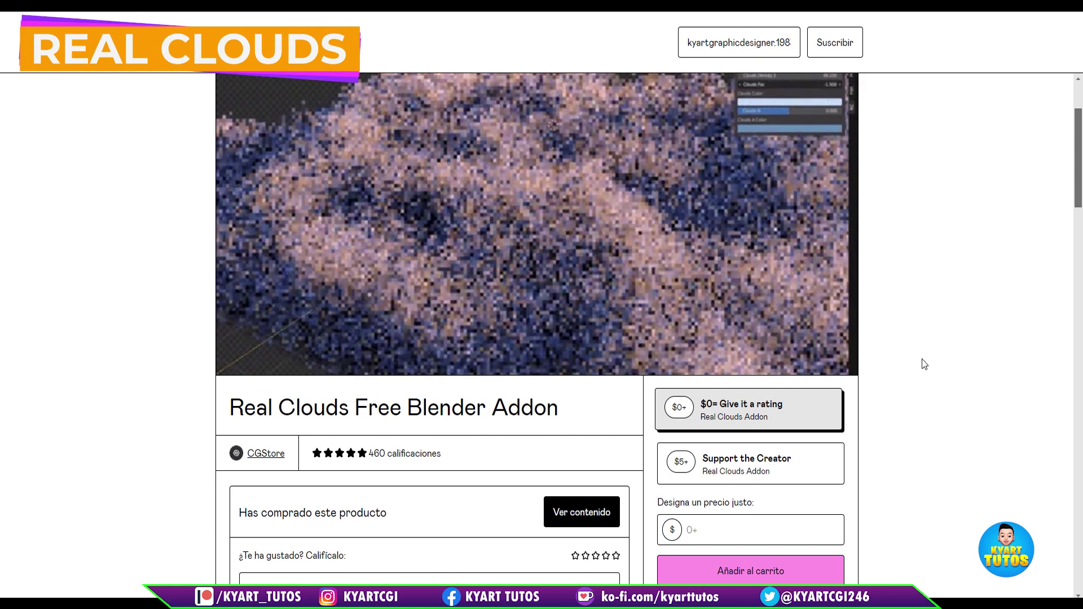
# Switch to the web browser and review the Real Clouds Free Blender Addon product page.
pyautogui.scroll(-1, 924, 372)
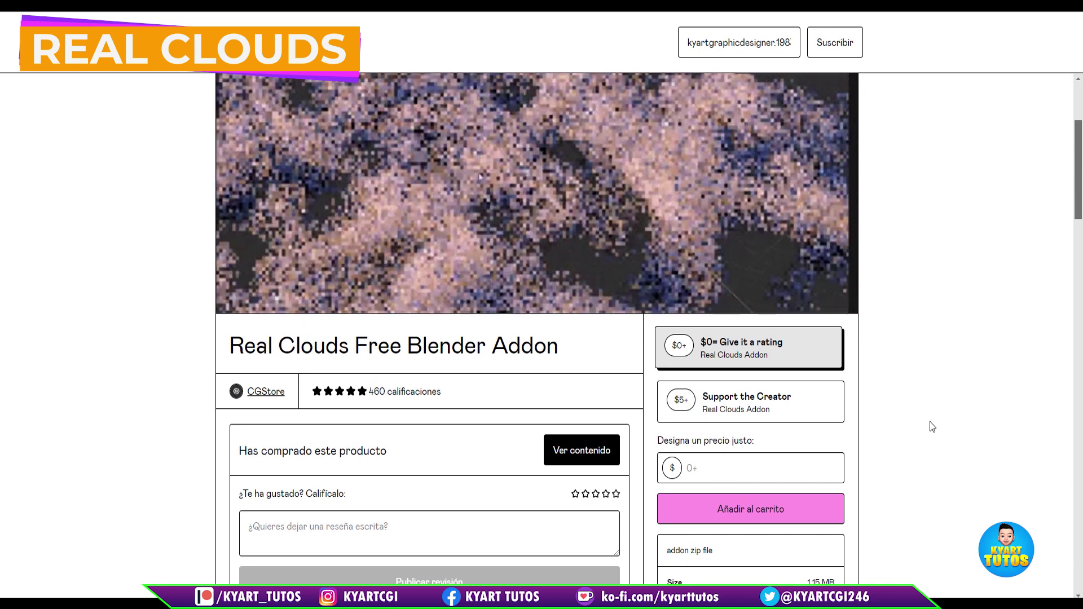
pyautogui.scroll(2, 925, 403)
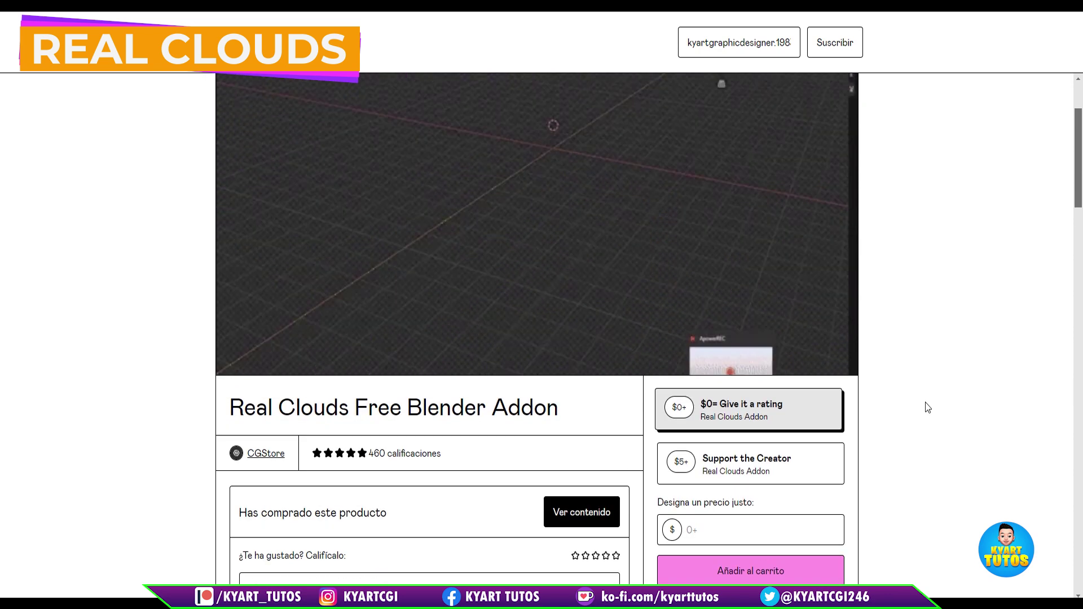
pyautogui.scroll(3, 919, 400)
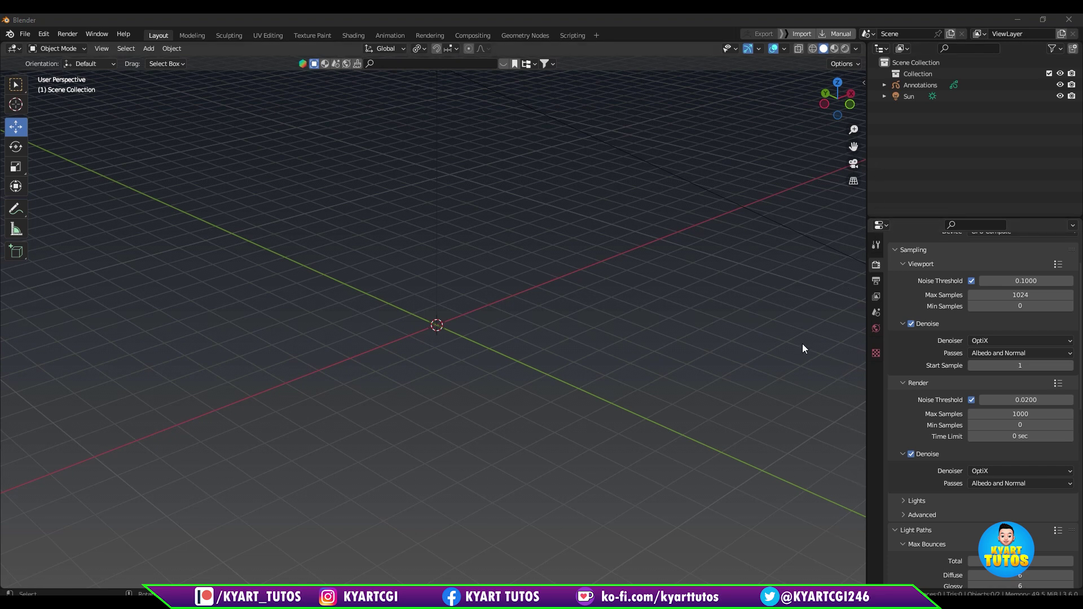
# Switch to Blender and add the Real Cloud preset to the empty scene.
pyautogui.press('n')
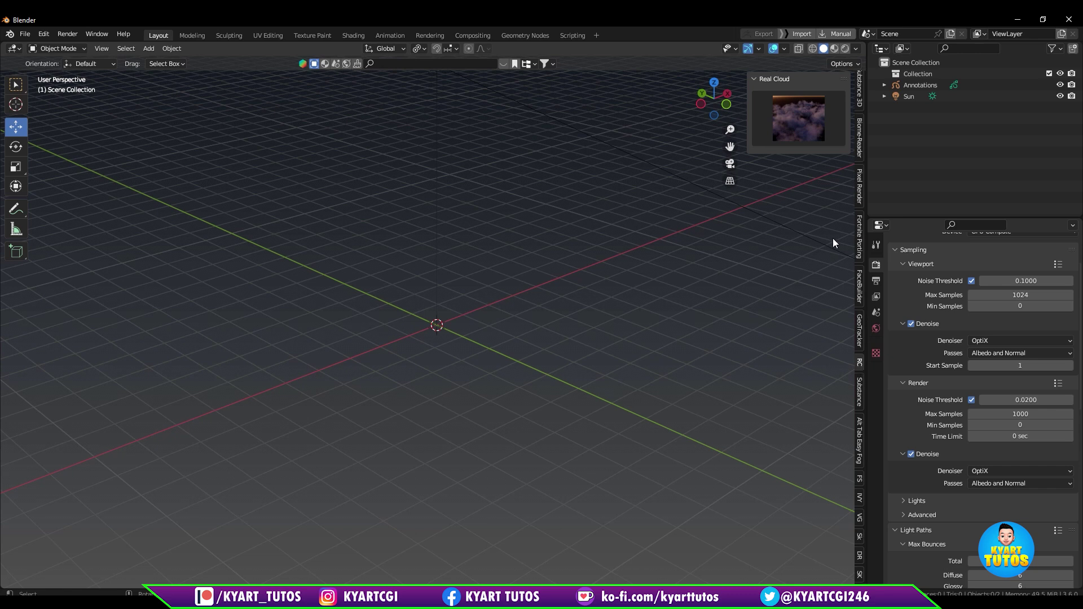
pyautogui.click(796, 120)
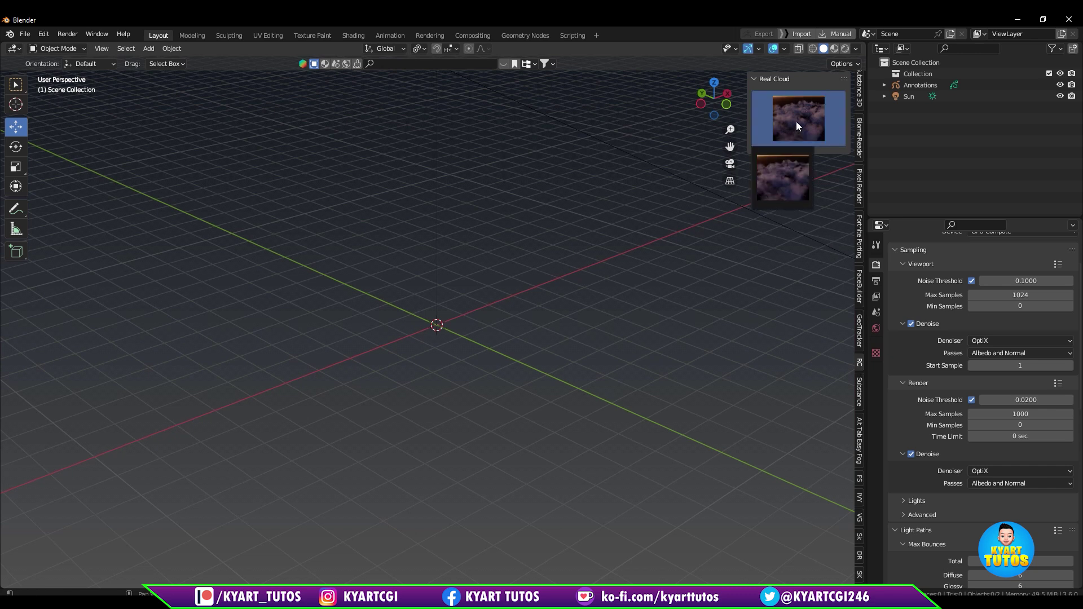
pyautogui.click(794, 183)
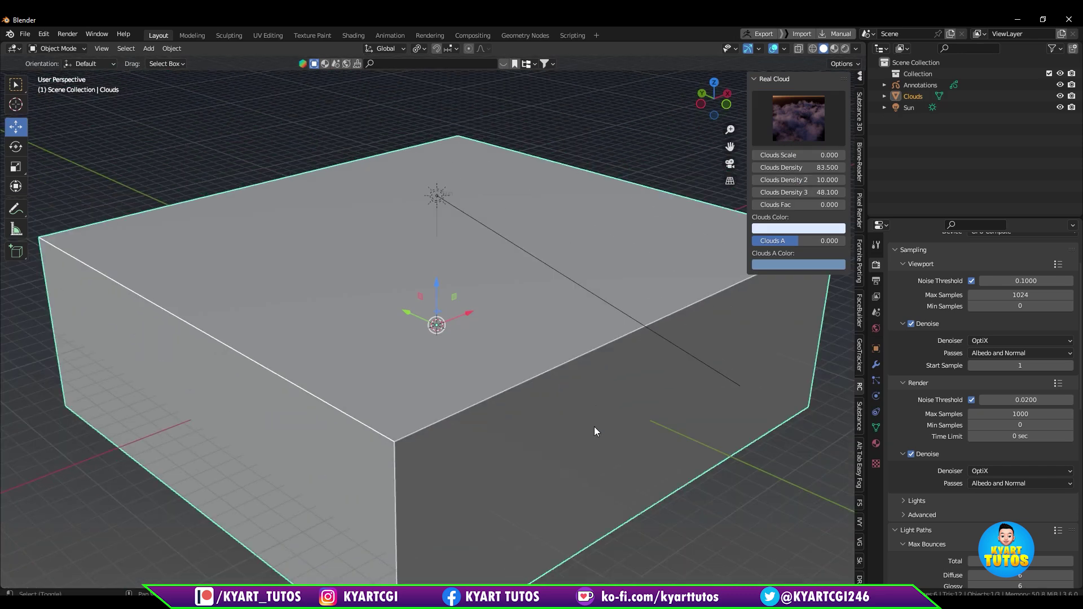
pyautogui.keyDown('shift'); pyautogui.moveTo(593, 426); pyautogui.dragTo(611, 357, button='middle'); pyautogui.keyUp('shift')
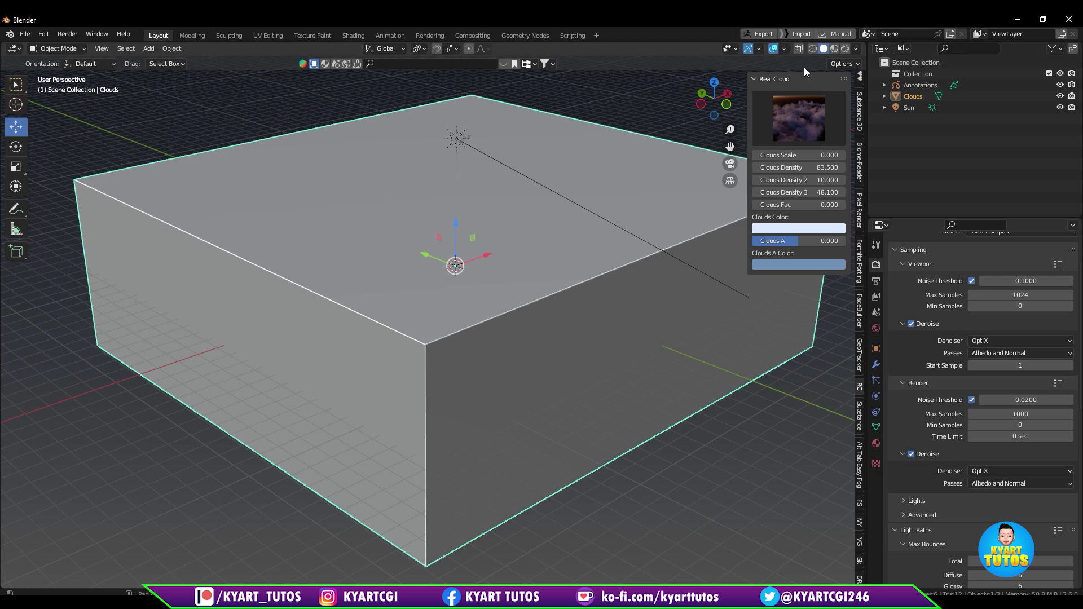
# Display the clouds in Rendered viewport shading and hide the viewport overlays.
pyautogui.click(833, 49)
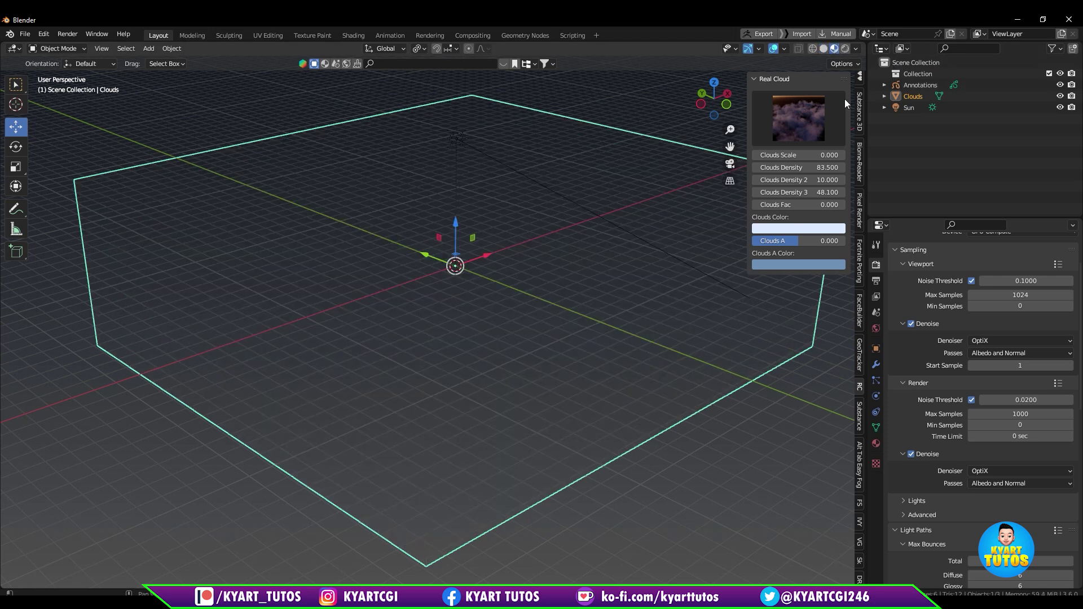
pyautogui.scroll(3, 897, 313)
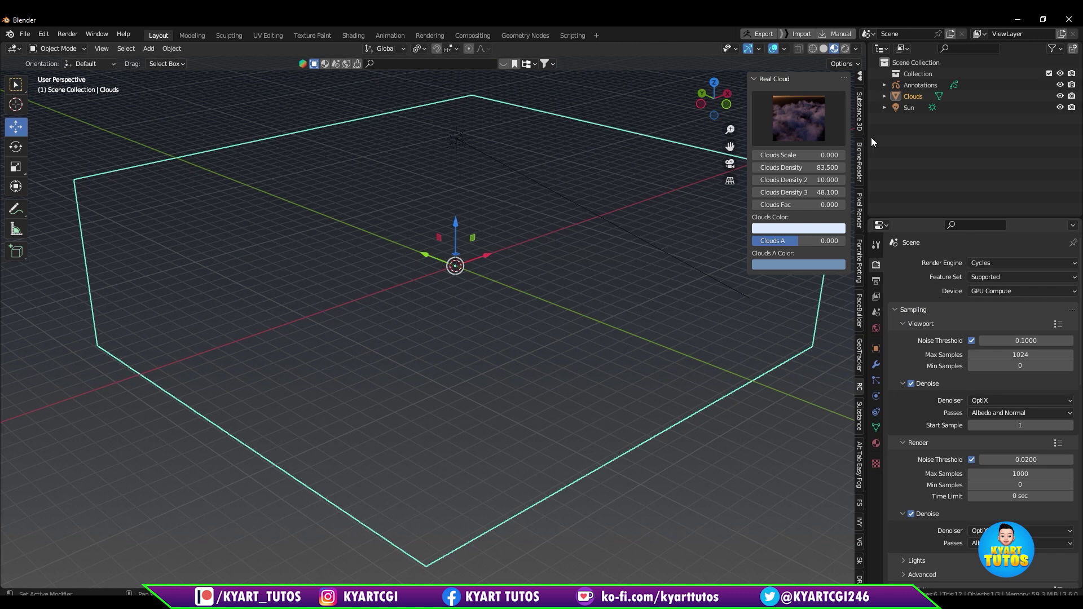
pyautogui.click(846, 49)
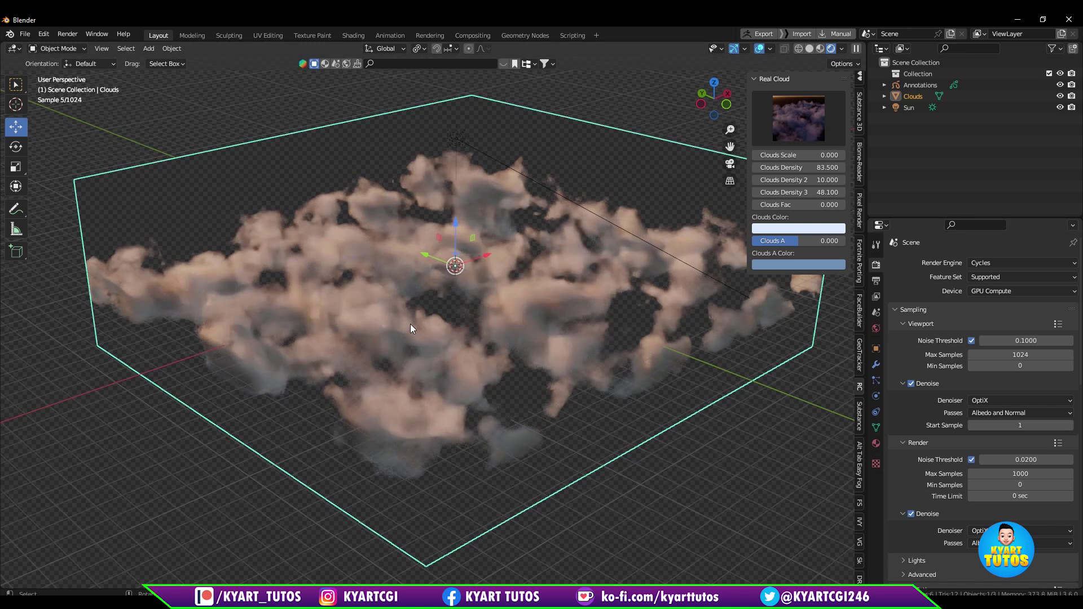
pyautogui.moveTo(410, 326); pyautogui.dragTo(421, 326, button='middle')
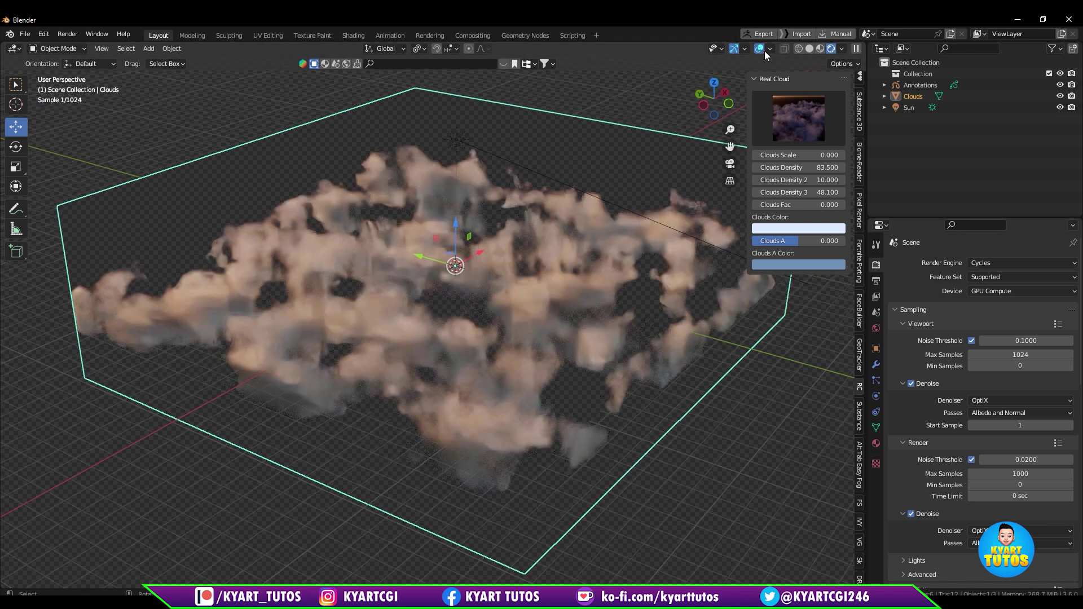
pyautogui.click(759, 48)
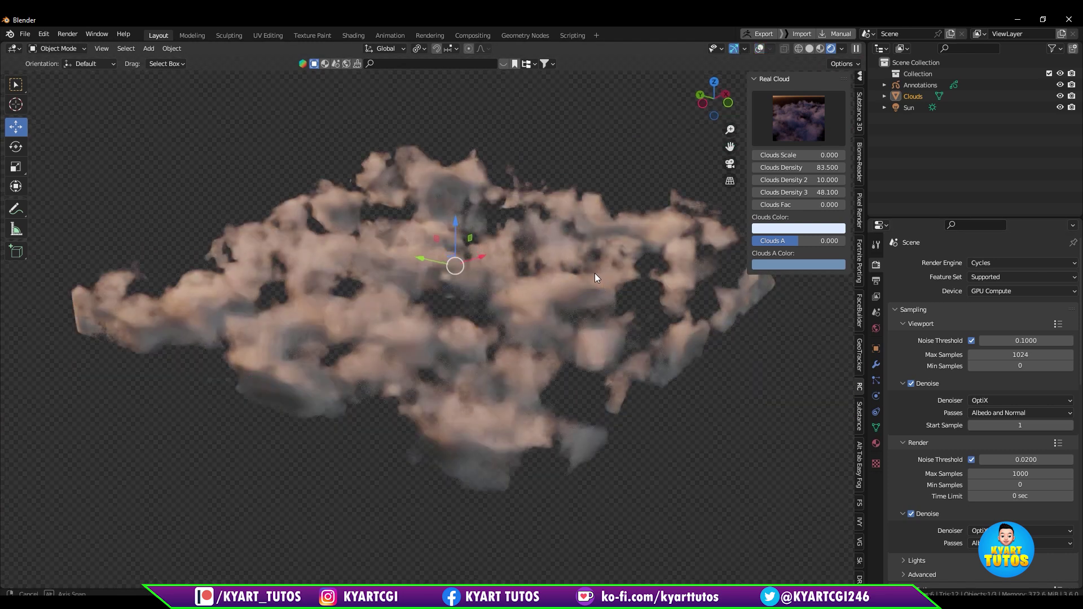
pyautogui.moveTo(594, 273); pyautogui.dragTo(560, 277, button='middle')
pyautogui.scroll(2, 561, 271)
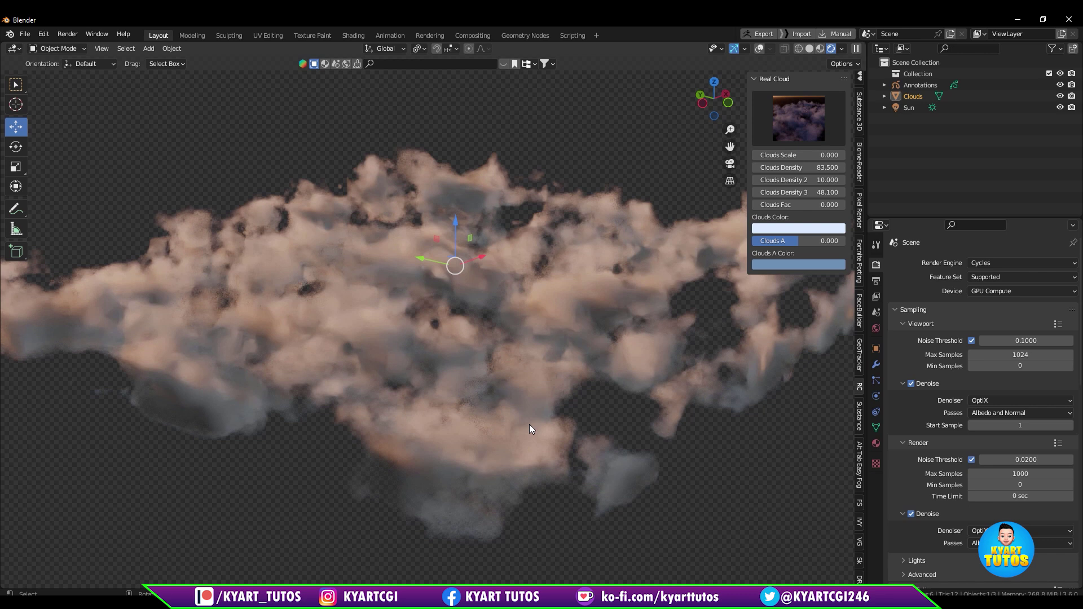
# Set the Clouds Scale to 2.
pyautogui.click(801, 154)
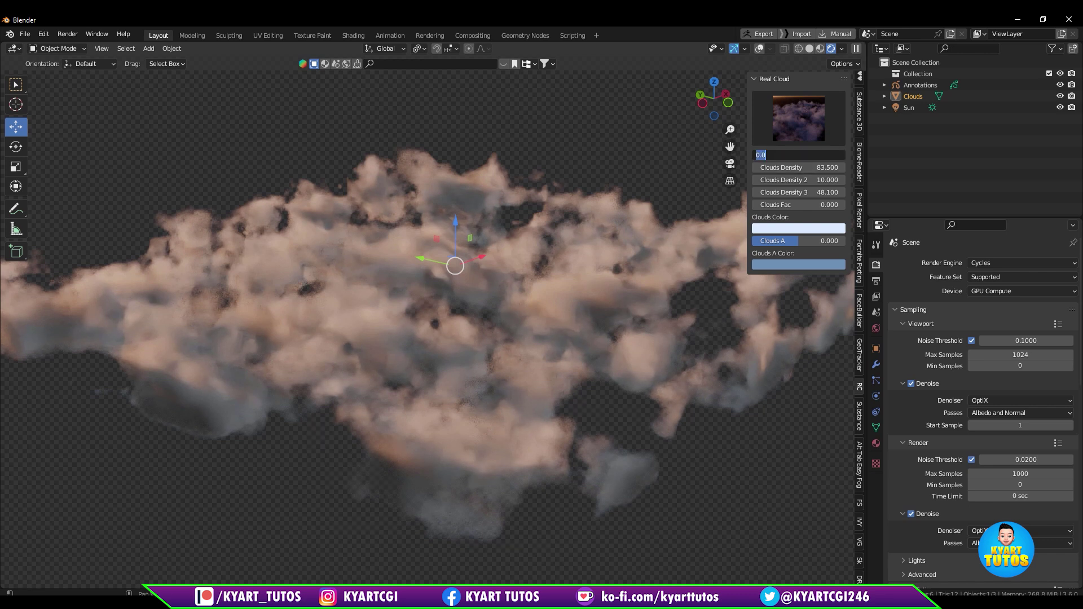
pyautogui.write('2')
pyautogui.press('Return')
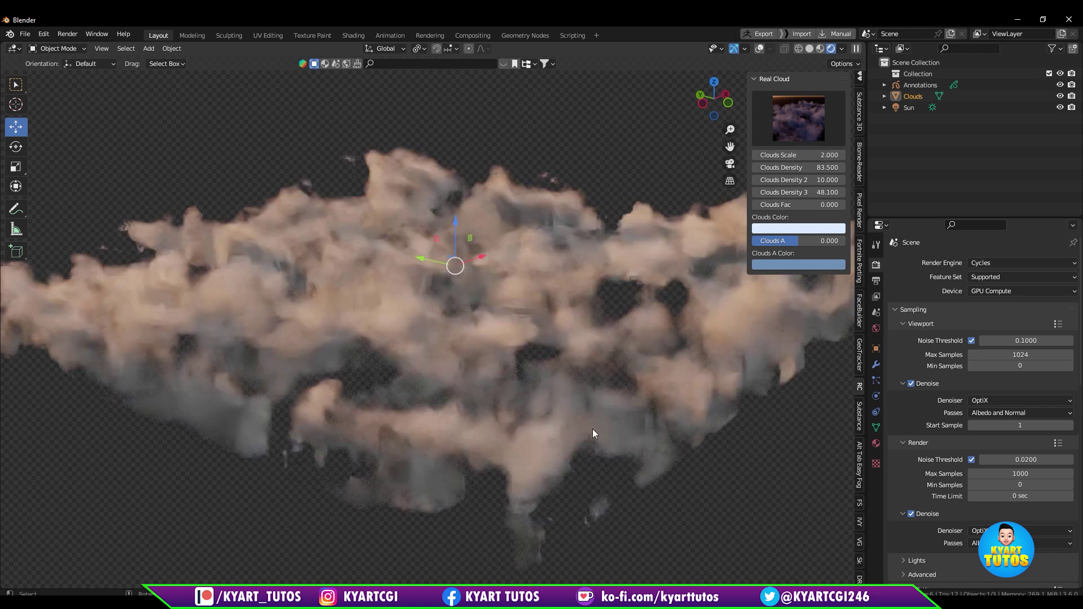
# Set the Clouds Density to 200 and inspect the clouds from below.
pyautogui.moveTo(596, 429); pyautogui.dragTo(593, 429, button='middle')
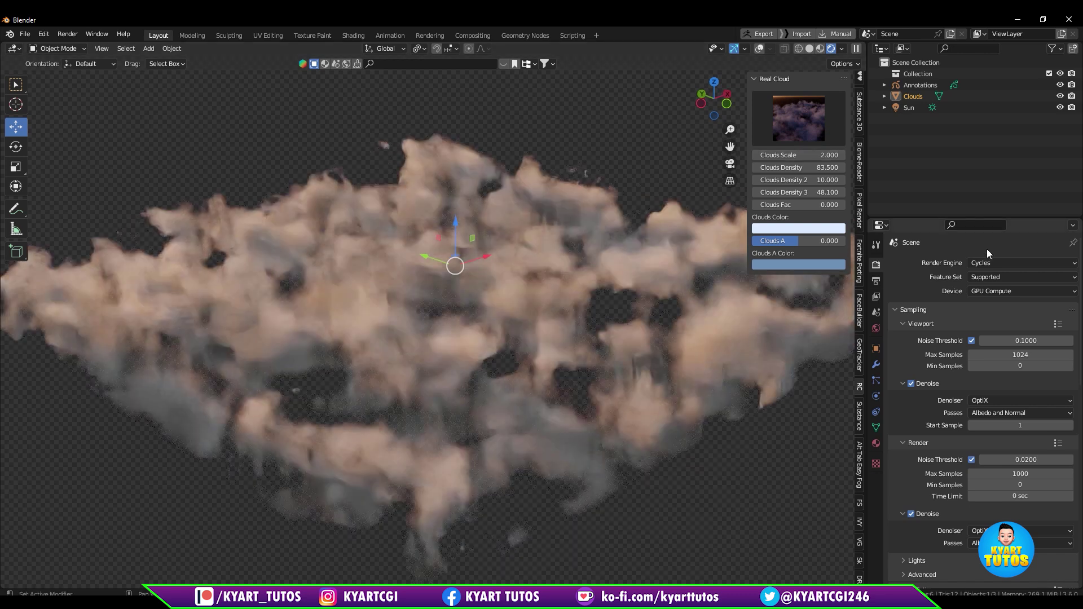
pyautogui.moveTo(827, 167); pyautogui.dragTo(822, 167)
pyautogui.click(822, 167)
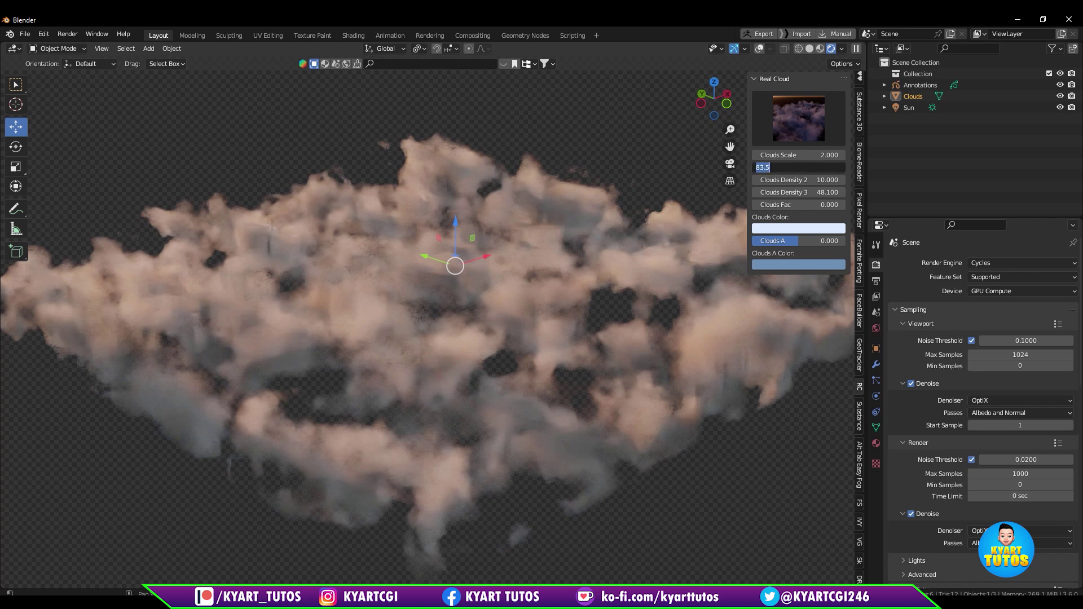
pyautogui.write('200')
pyautogui.press('Return')
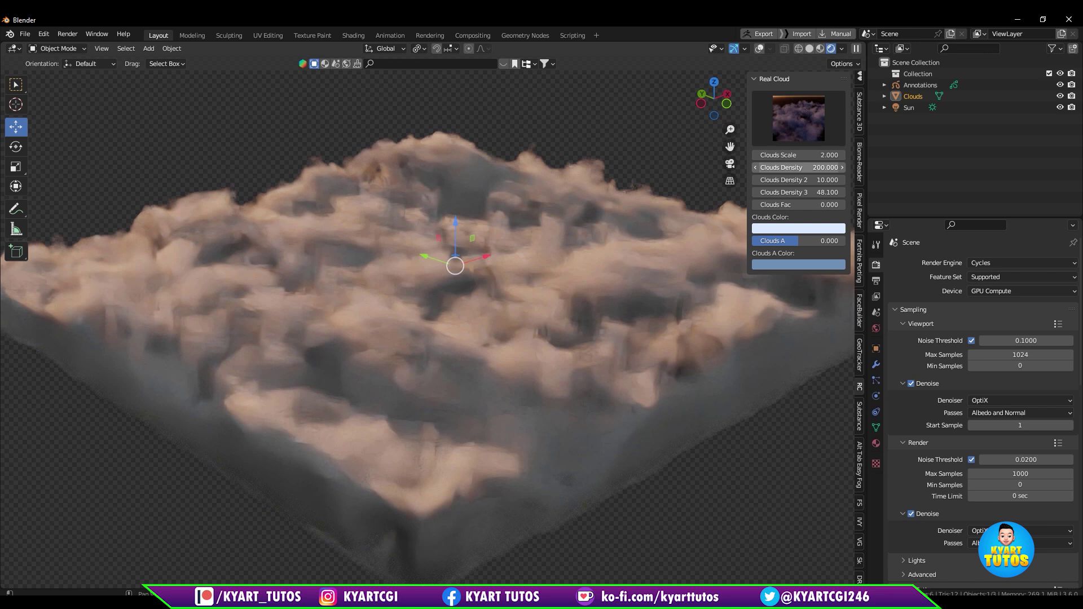
pyautogui.moveTo(517, 482); pyautogui.dragTo(571, 402, button='middle')
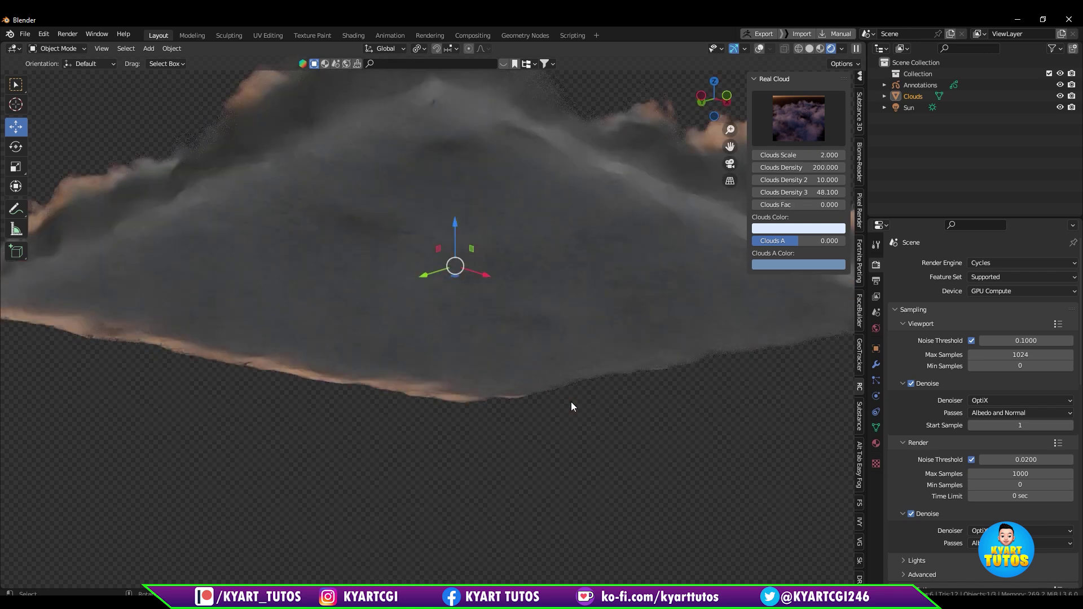
# Reduce the Clouds Density to 50, and raise it again to 80.
pyautogui.click(798, 167)
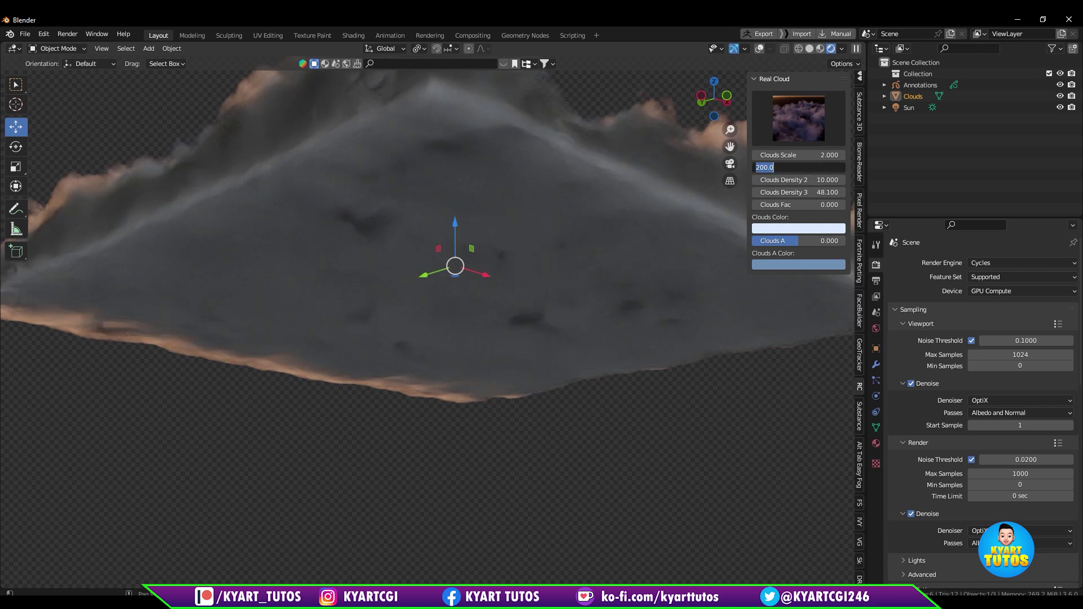
pyautogui.press('Return')
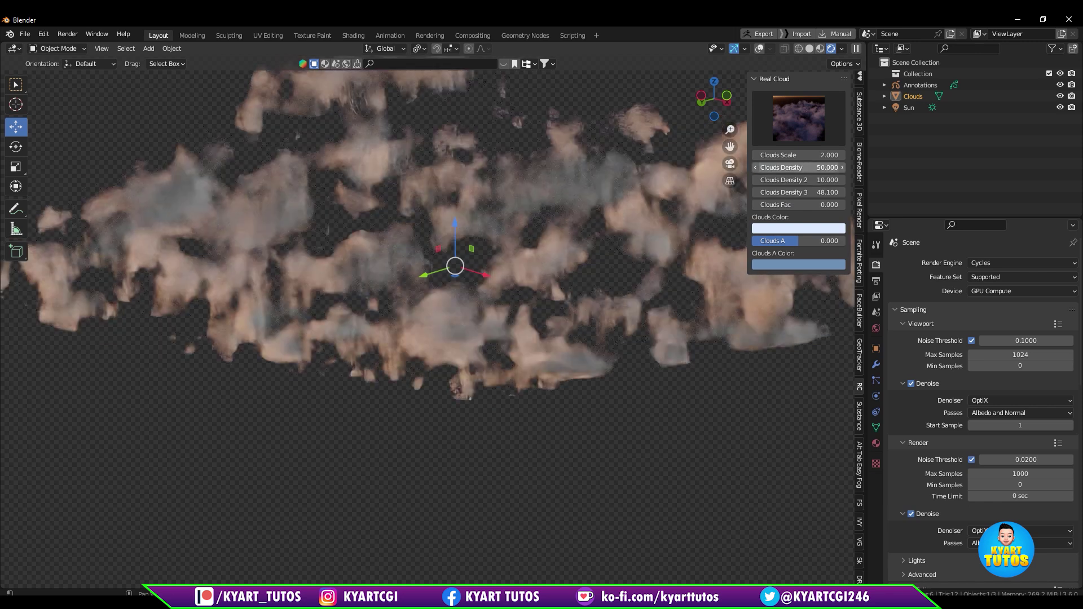
pyautogui.click(818, 167)
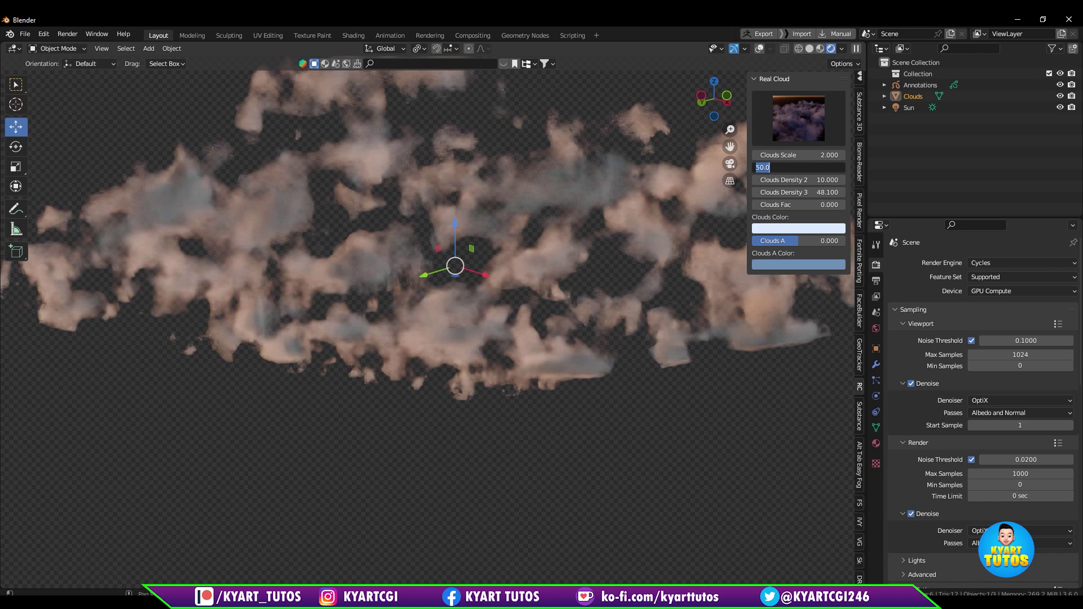
pyautogui.write('80')
pyautogui.press('Return')
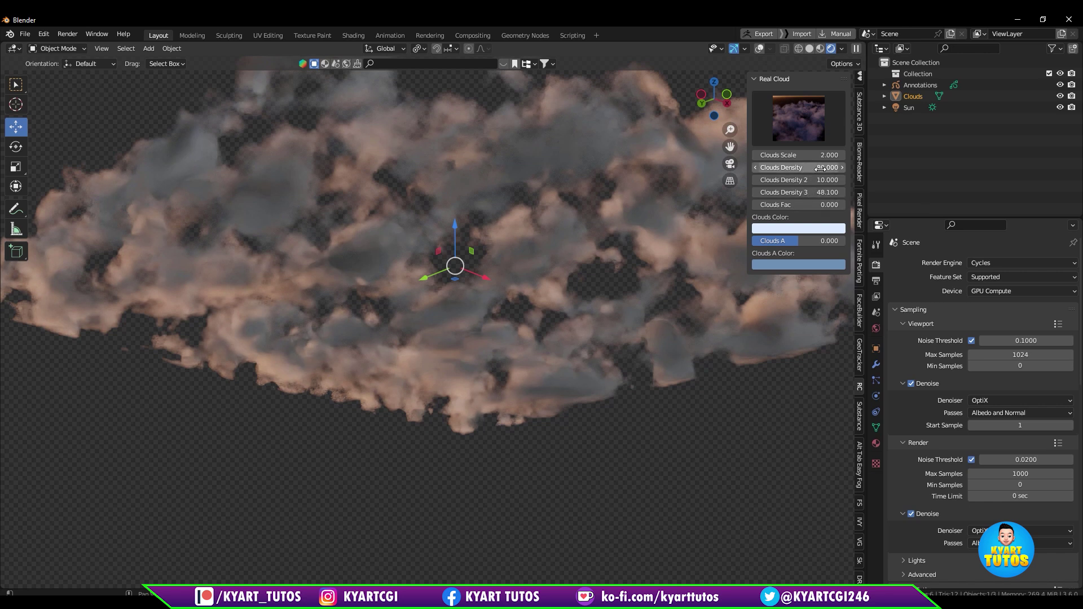
# Set the Clouds Density 2 to 5 and the Clouds Density 3 to 100.
pyautogui.doubleClick(801, 179)
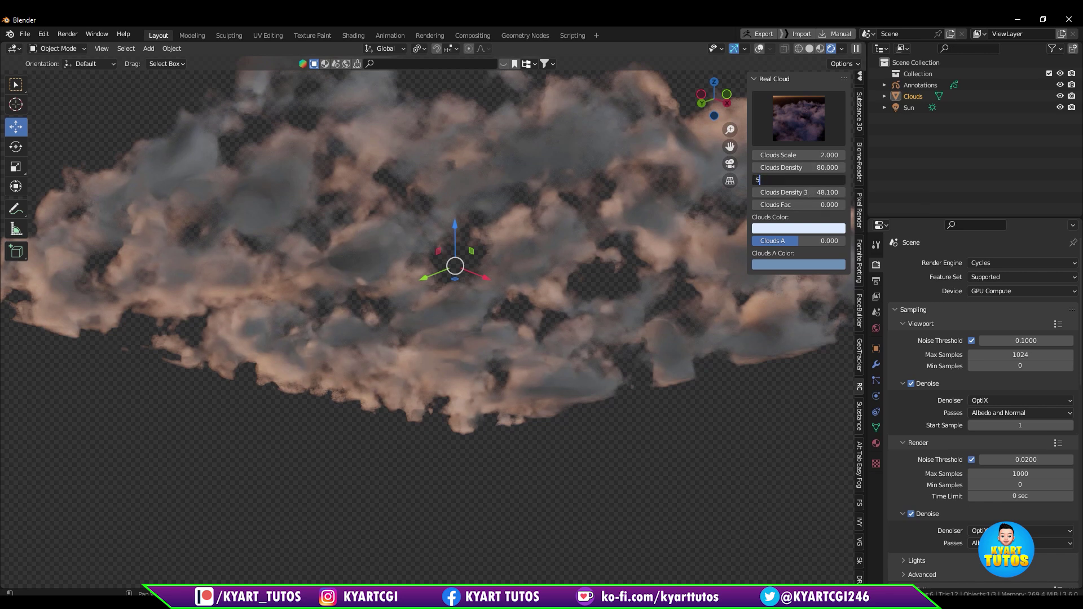
pyautogui.write('5')
pyautogui.press('Return')
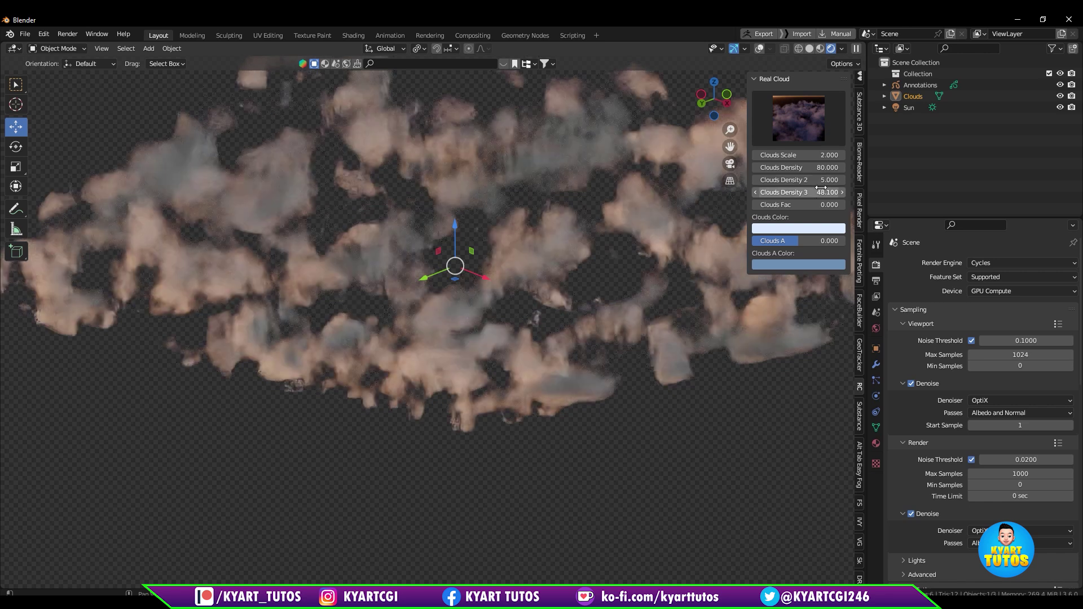
pyautogui.doubleClick(820, 192)
pyautogui.write('10')
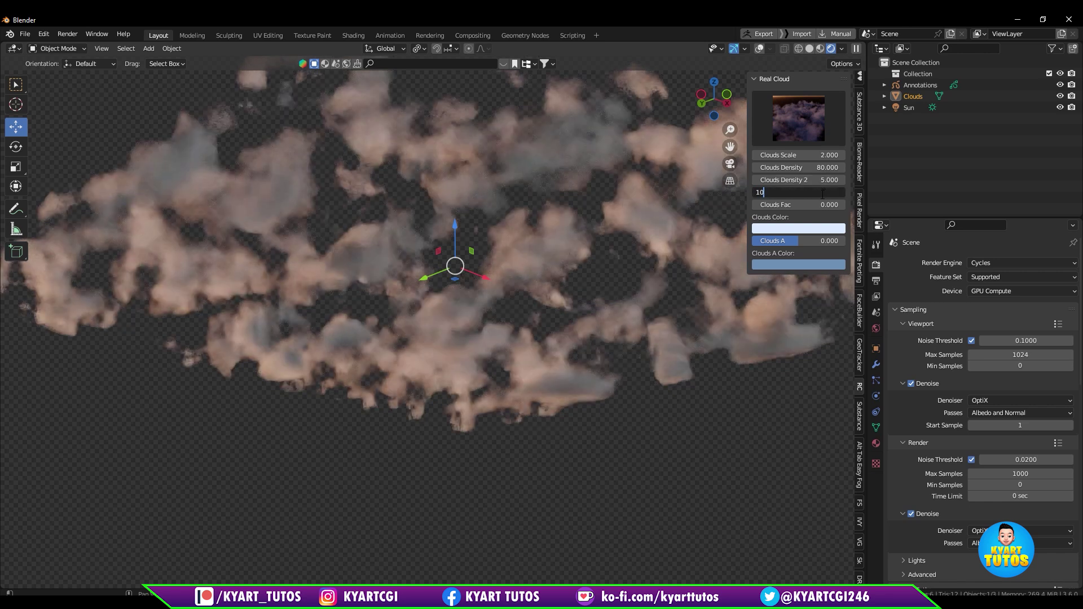
pyautogui.write('0')
pyautogui.press('Return')
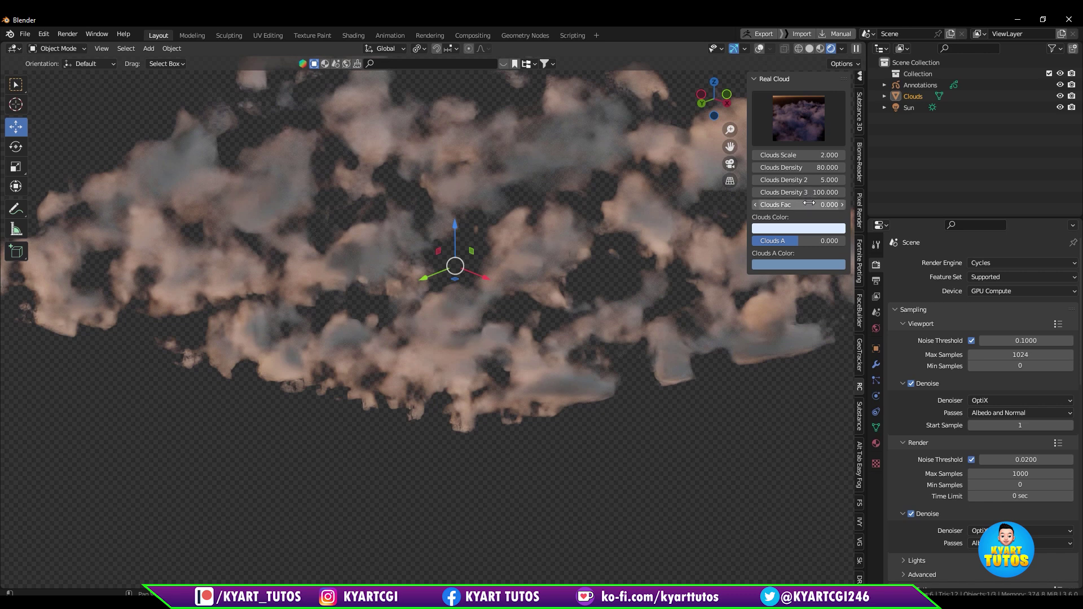
# Try Clouds Fac values of 4.7, -33.6, -36.8 and 10.2 to compare their effect on the clouds.
pyautogui.moveTo(829, 204)
pyautogui.mouseDown()
pyautogui.moveTo(851, 204)
pyautogui.moveTo(806, 202)
pyautogui.moveTo(840, 205)
pyautogui.mouseUp()
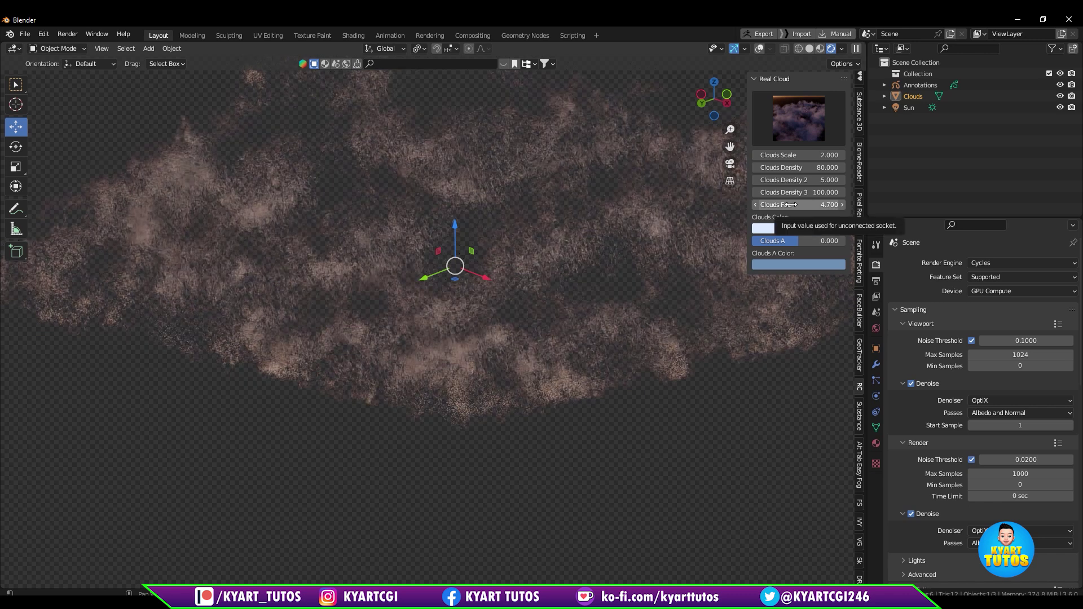
pyautogui.moveTo(660, 234); pyautogui.dragTo(626, 276, button='middle')
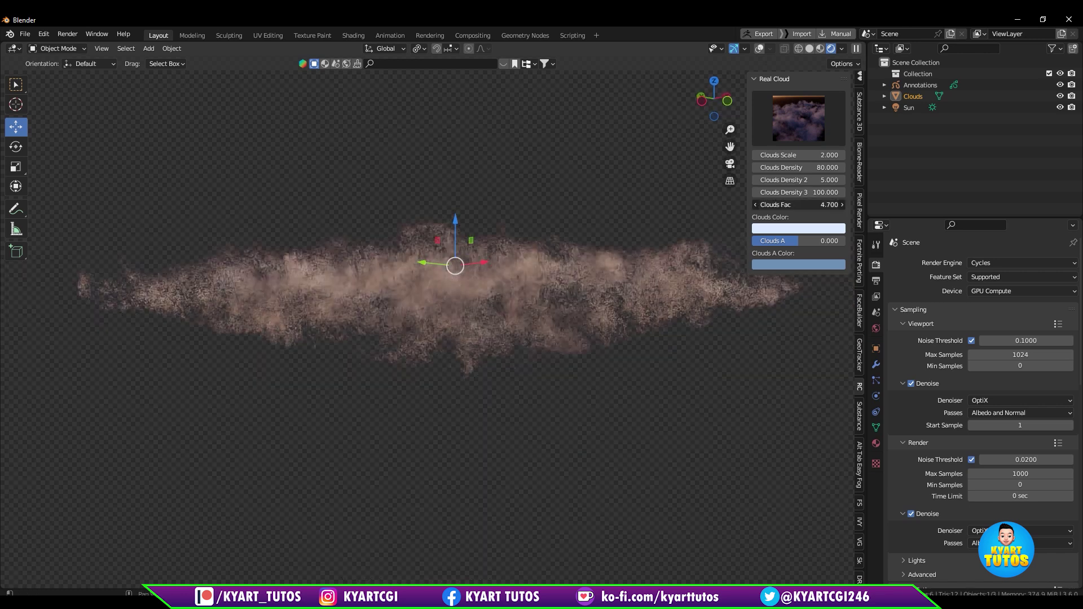
pyautogui.click(756, 205)
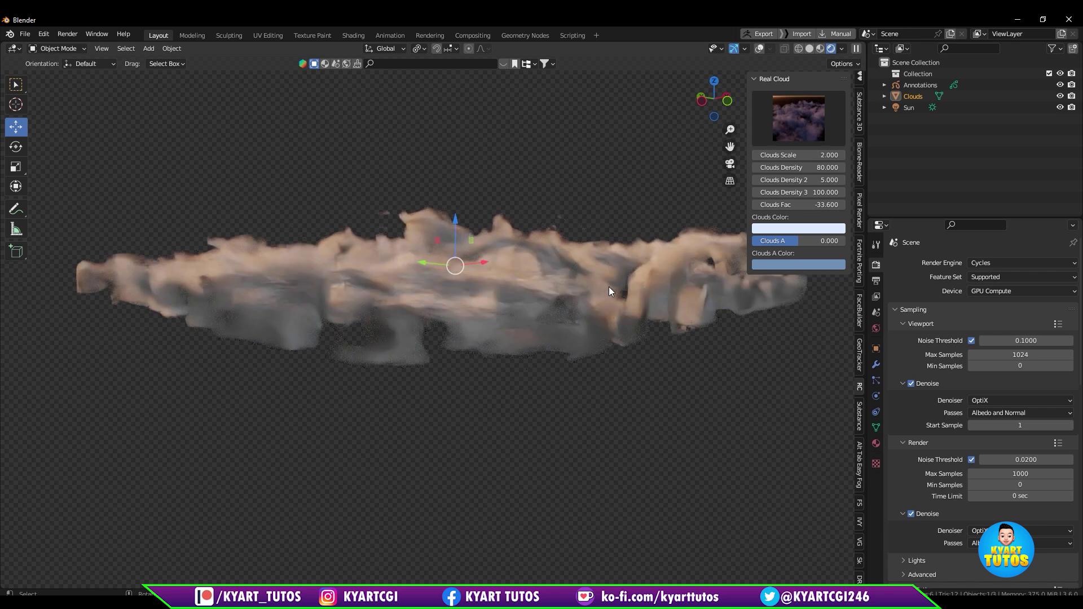
pyautogui.moveTo(608, 287); pyautogui.dragTo(607, 321, button='middle')
pyautogui.moveTo(800, 204); pyautogui.dragTo(767, 205)
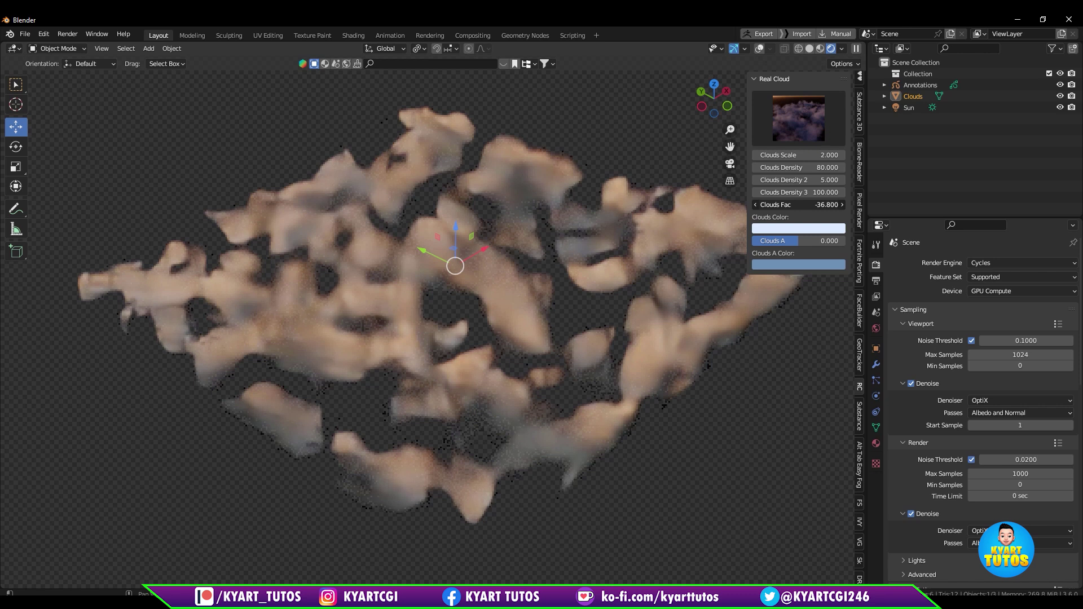
pyautogui.moveTo(798, 205); pyautogui.dragTo(824, 205)
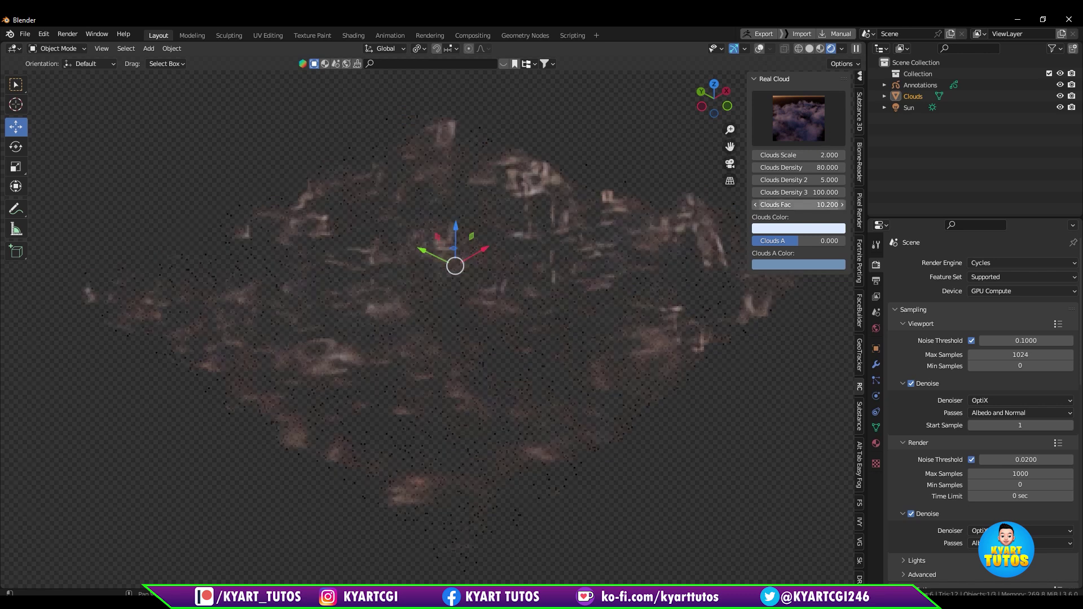
# Set the Clouds Scale to 50 and the Clouds Fac to 0.
pyautogui.click(824, 155)
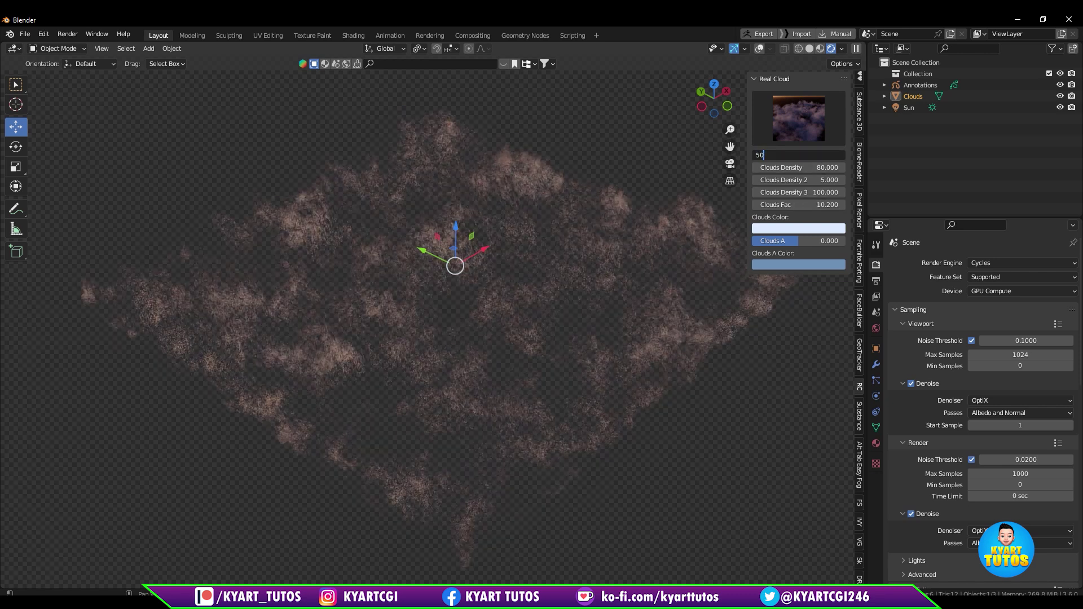
pyautogui.write('50')
pyautogui.press('Return')
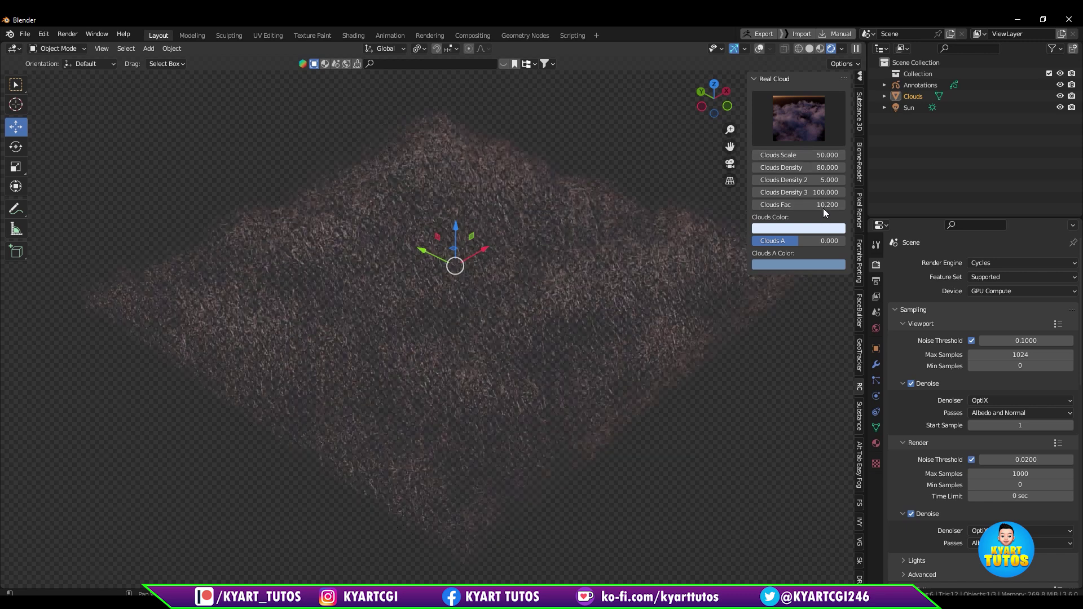
pyautogui.click(823, 204)
pyautogui.write('0')
pyautogui.press('Return')
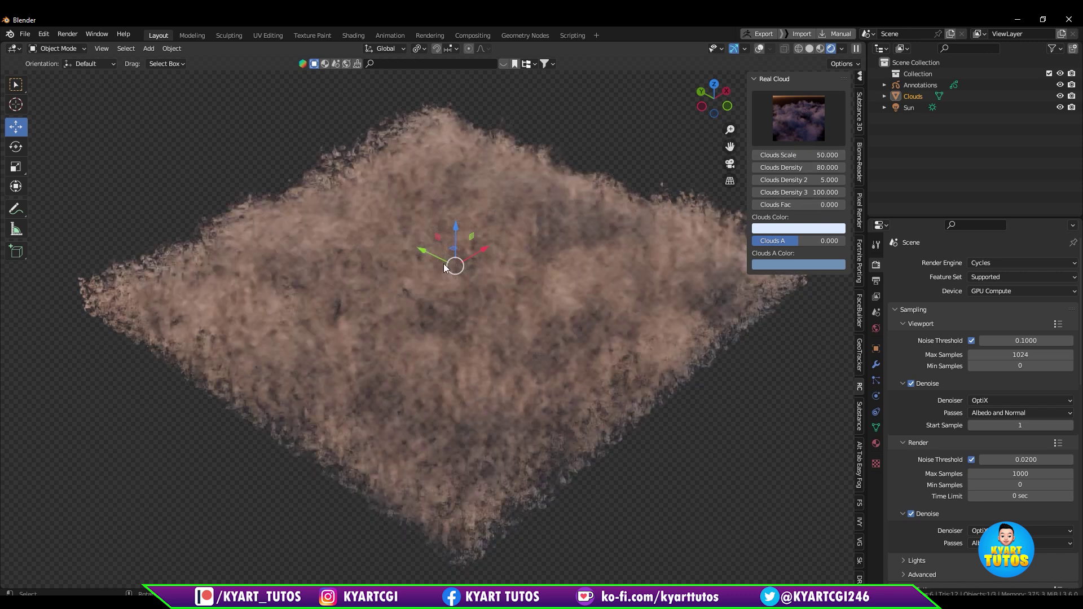
pyautogui.moveTo(510, 388); pyautogui.dragTo(724, 240, button='middle')
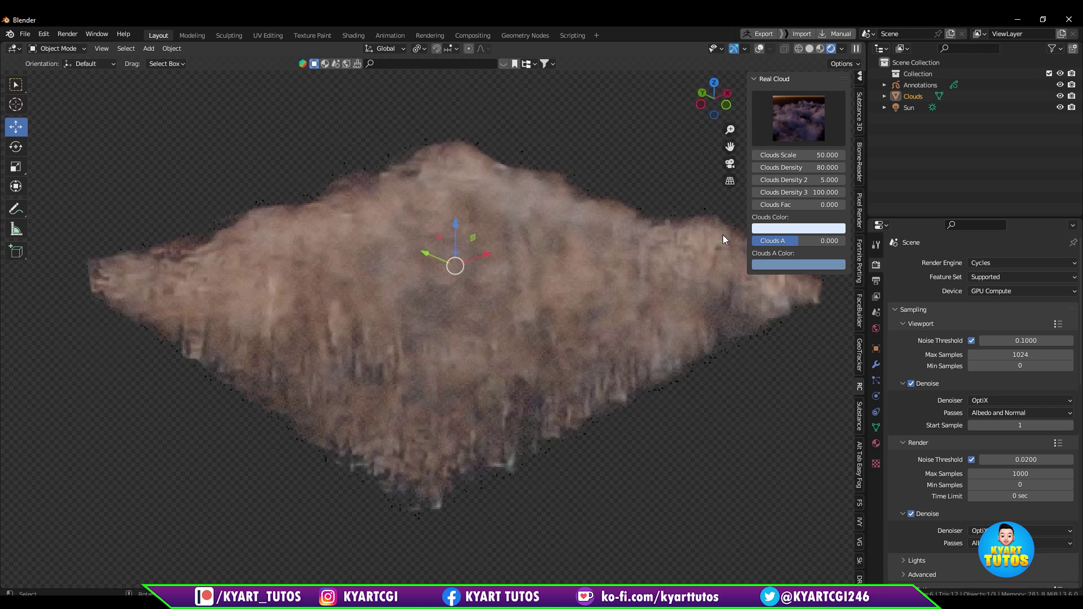
# Set the Clouds Scale to 10 and the Clouds Density 2 to 0.
pyautogui.doubleClick(823, 155)
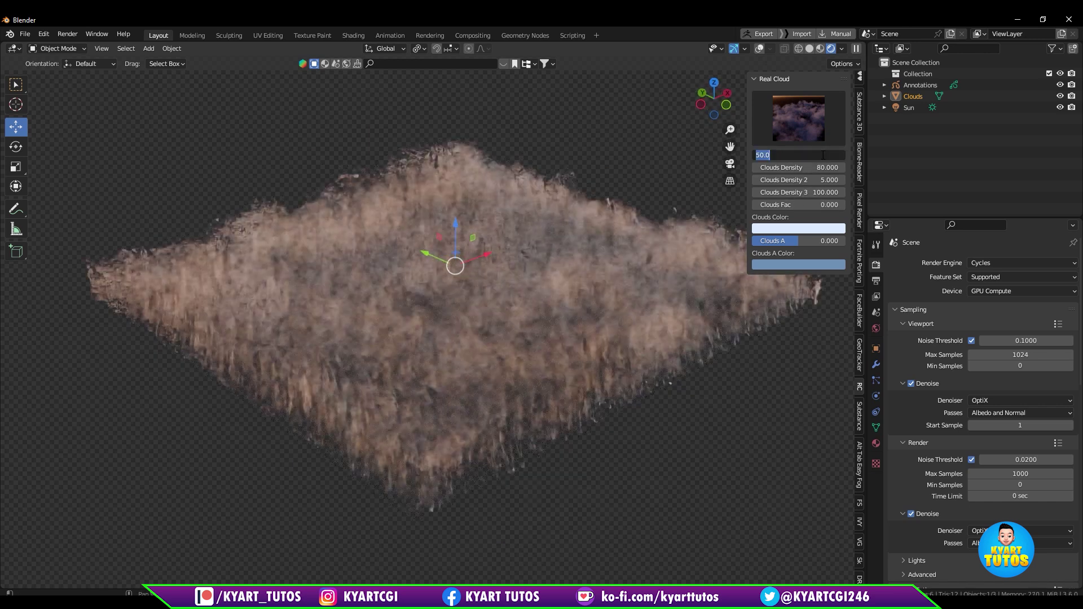
pyautogui.write('10')
pyautogui.press('Return')
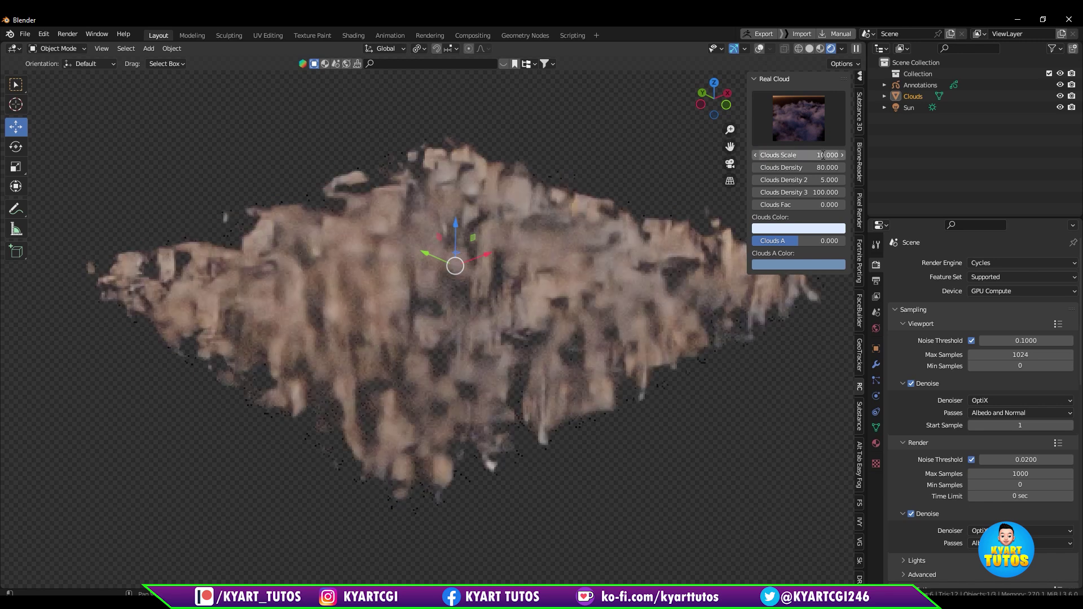
pyautogui.doubleClick(812, 179)
pyautogui.press('BackSpace')
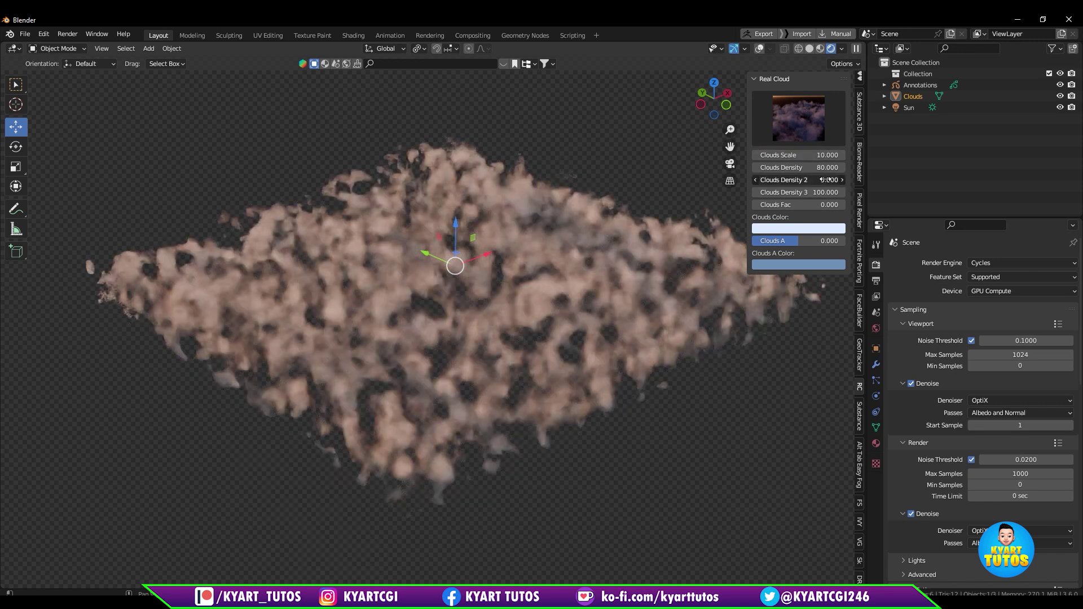
pyautogui.write('0')
pyautogui.press('Return')
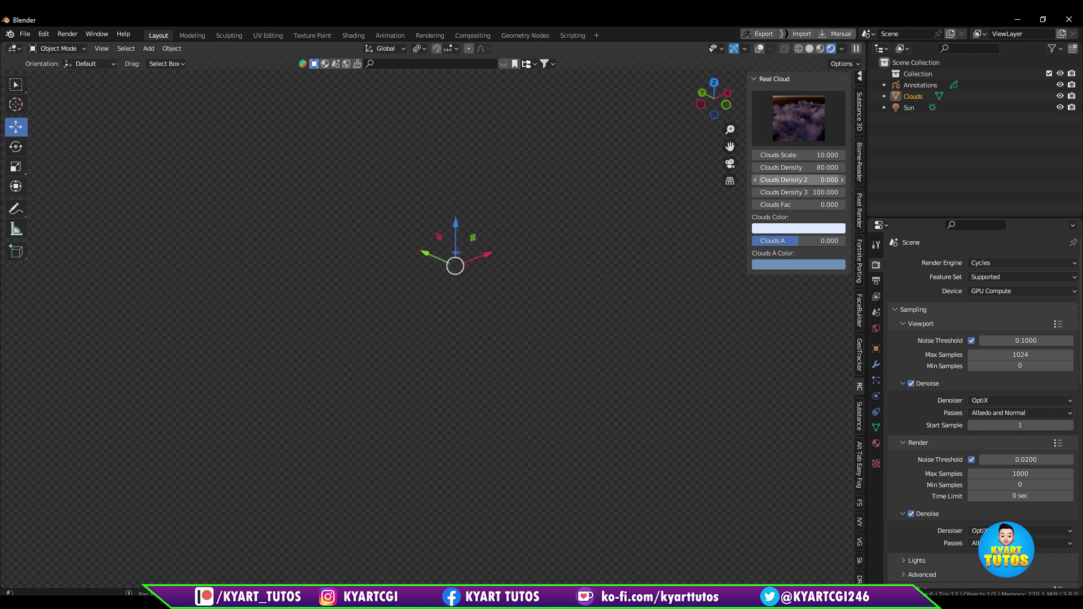
# Set the Clouds Density 2 to 80 and the Clouds Density to 100.
pyautogui.doubleClick(812, 180)
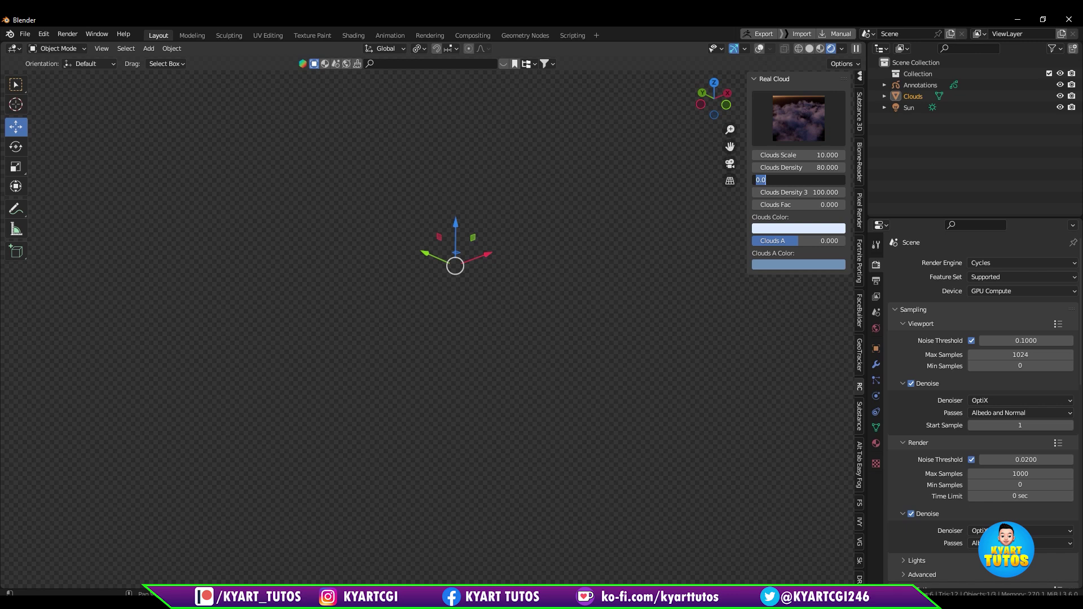
pyautogui.write('80')
pyautogui.press('Return')
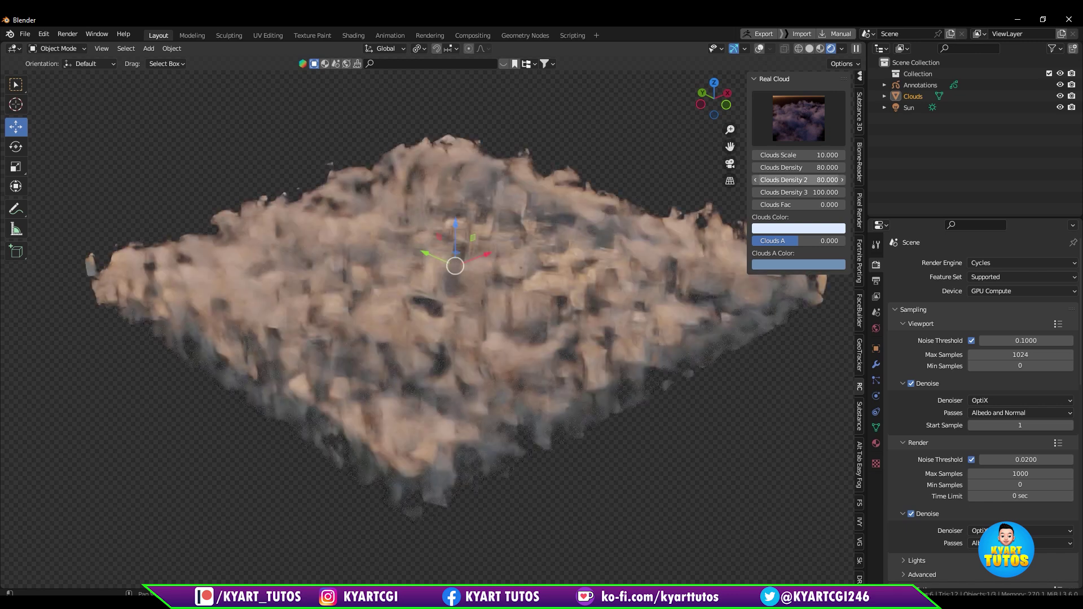
pyautogui.doubleClick(807, 167)
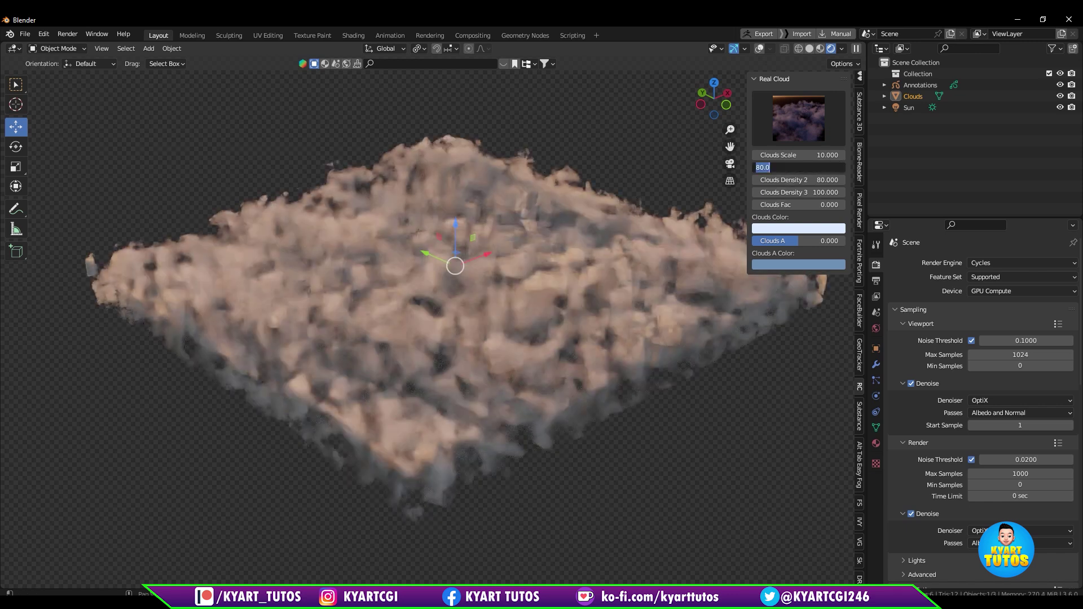
pyautogui.write('100')
pyautogui.press('Return')
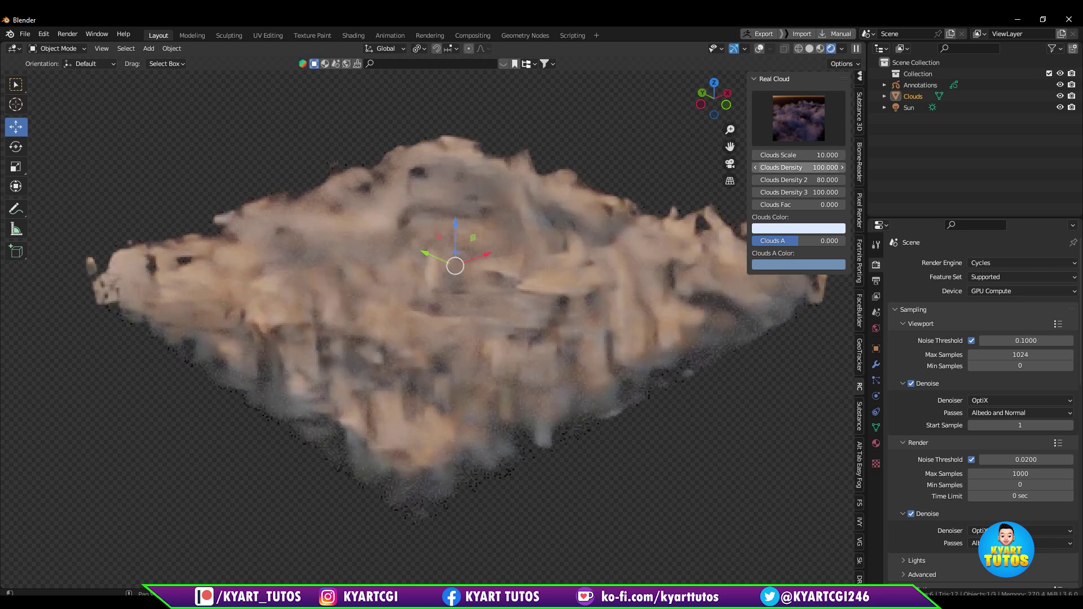
pyautogui.moveTo(410, 357); pyautogui.dragTo(414, 319, button='middle')
pyautogui.moveTo(475, 290); pyautogui.dragTo(476, 247, button='middle')
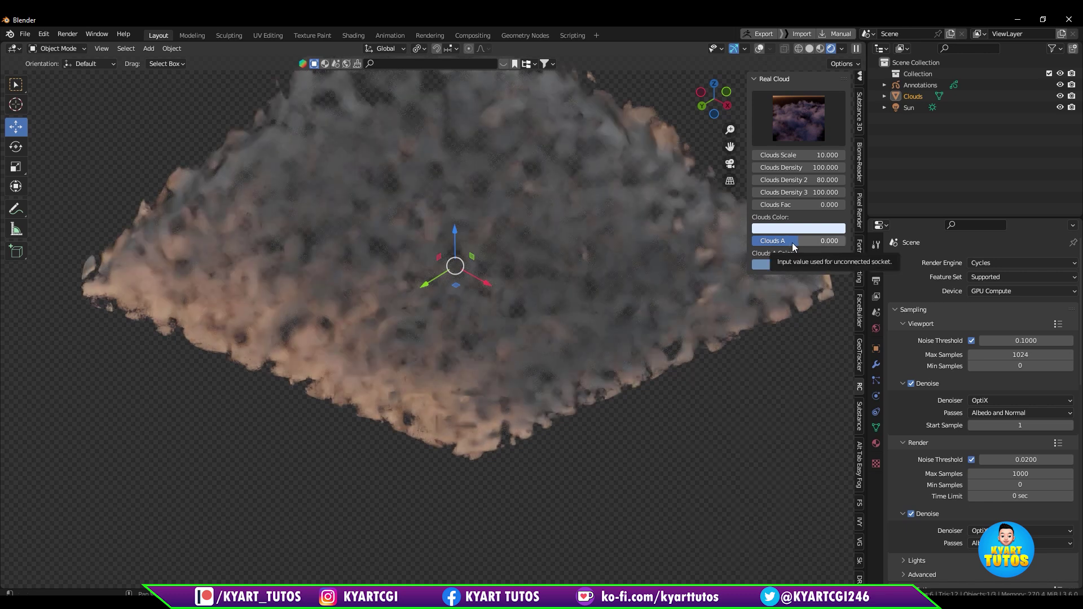
# Raise the Clouds A value to 0.512 and inspect the clouds from below and above.
pyautogui.moveTo(788, 242)
pyautogui.mouseDown()
pyautogui.moveTo(832, 241)
pyautogui.moveTo(779, 241)
pyautogui.moveTo(806, 241)
pyautogui.mouseUp()
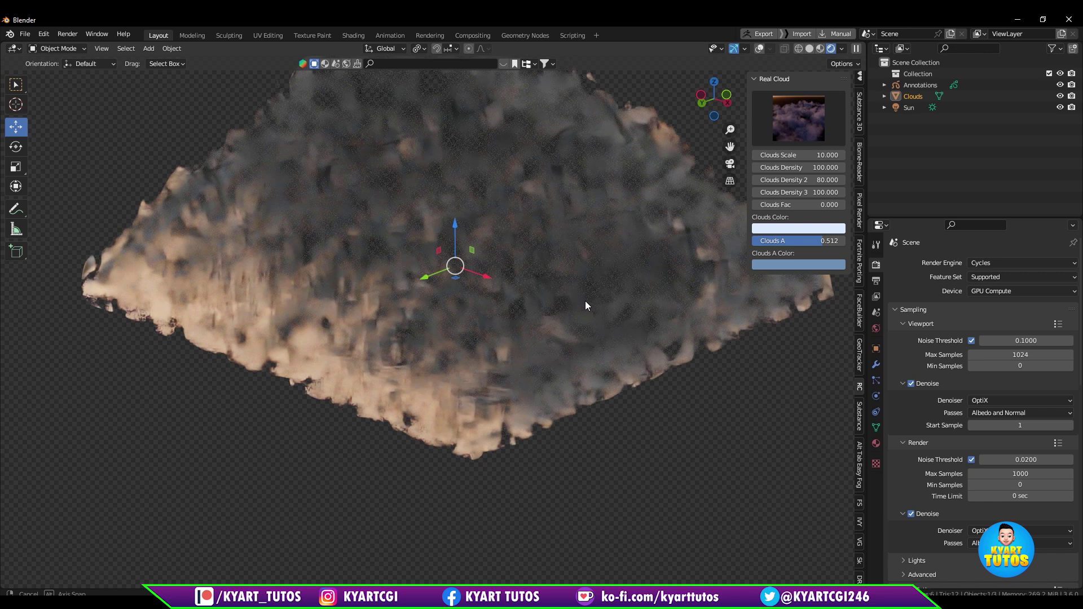
pyautogui.moveTo(584, 300); pyautogui.dragTo(570, 324, button='middle')
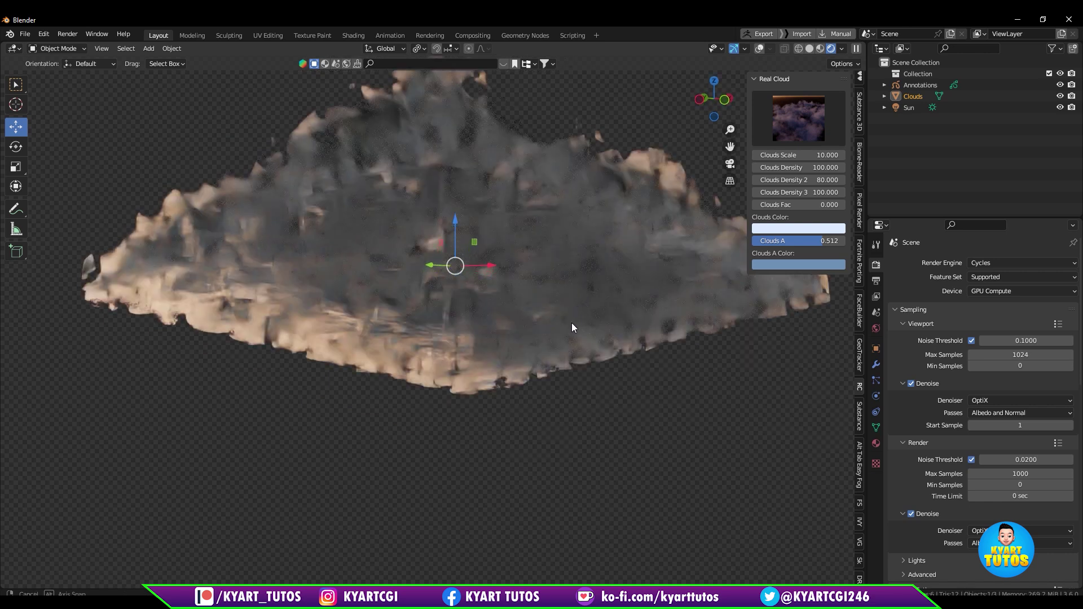
pyautogui.moveTo(535, 274)
pyautogui.mouseDown(button='middle')
pyautogui.moveTo(540, 322)
pyautogui.moveTo(553, 276)
pyautogui.mouseUp(button='middle')
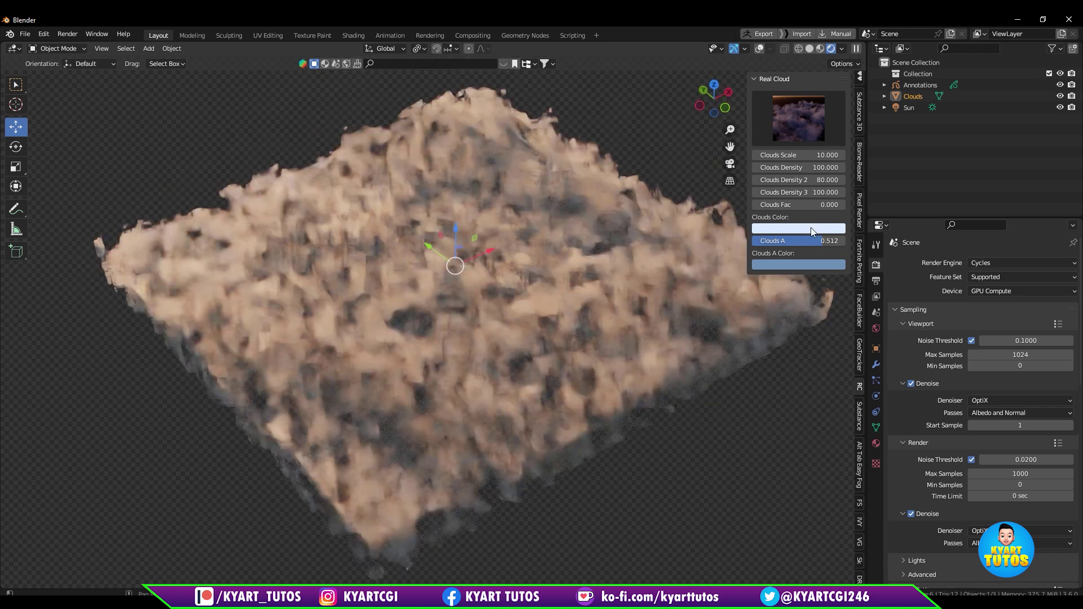
# Change the Clouds Color to light cyan (hue 0.509, saturation 0.523) and the Clouds A Color to peach (hue 0.064, saturation 0.707, value 0.883).
pyautogui.click(811, 227)
pyautogui.moveTo(810, 99)
pyautogui.mouseDown()
pyautogui.moveTo(821, 105)
pyautogui.moveTo(798, 95)
pyautogui.mouseUp()
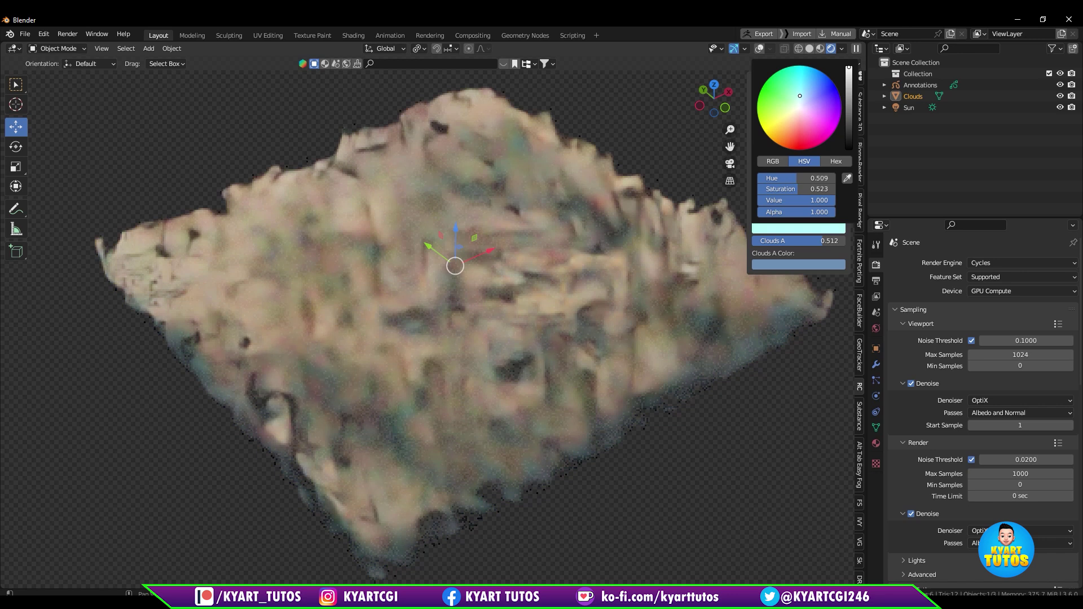
pyautogui.click(804, 264)
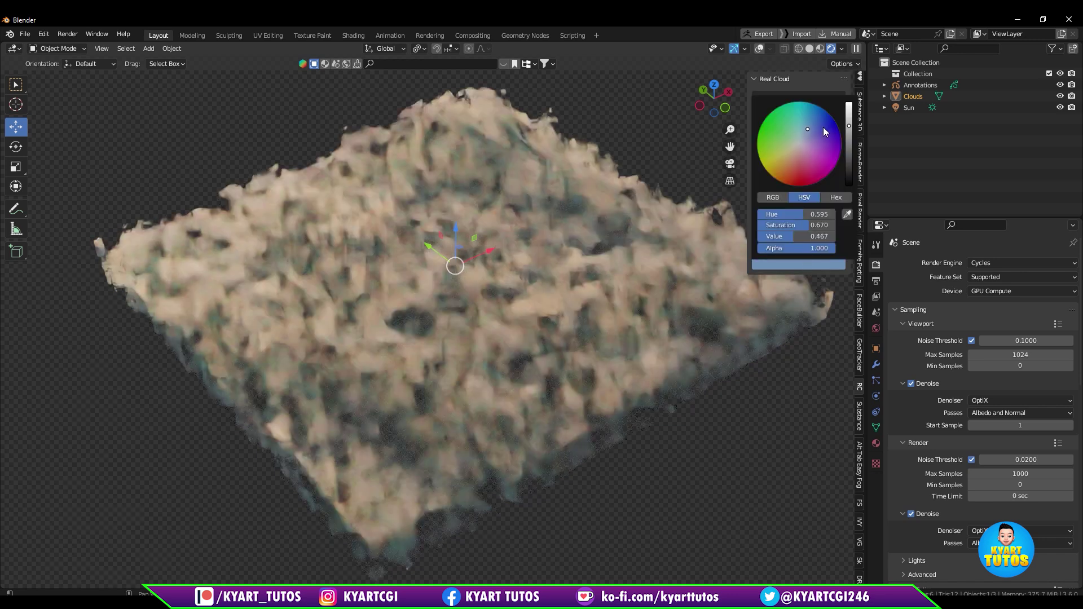
pyautogui.keyDown('ctrl'); pyautogui.scroll(9, 823, 126); pyautogui.keyUp('ctrl')
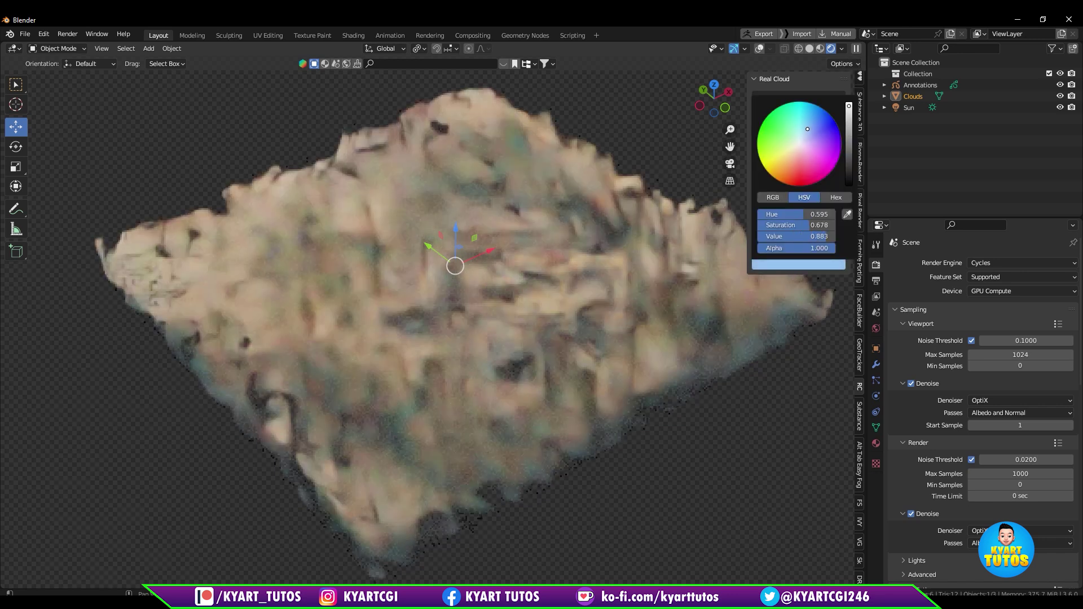
pyautogui.moveTo(820, 126); pyautogui.dragTo(790, 159)
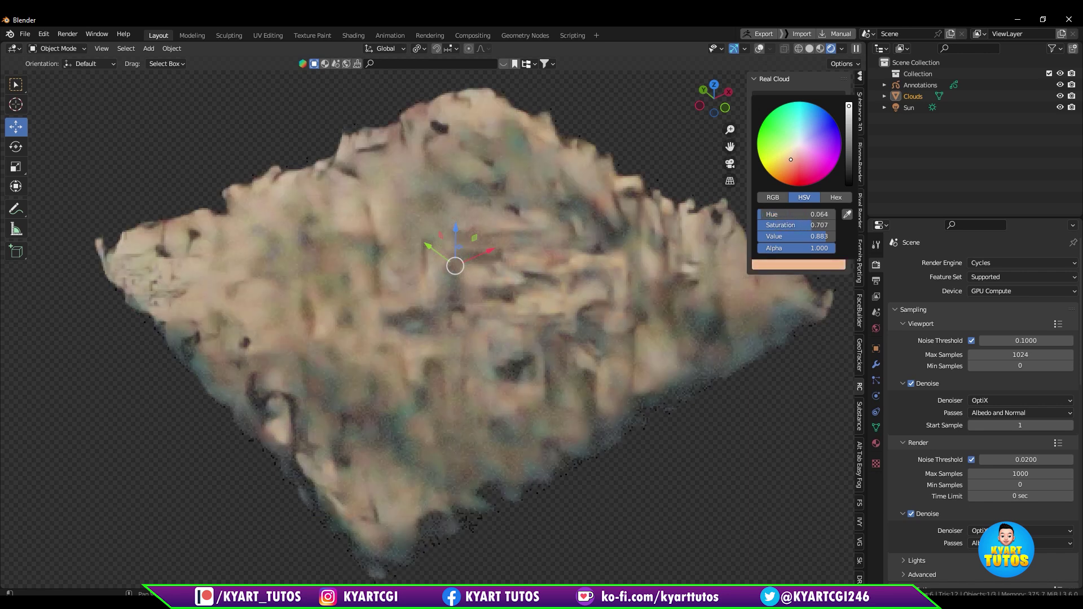
# Lower the Clouds A value to 0.071 and inspect the recoloured clouds.
pyautogui.moveTo(779, 380); pyautogui.dragTo(785, 353, button='middle')
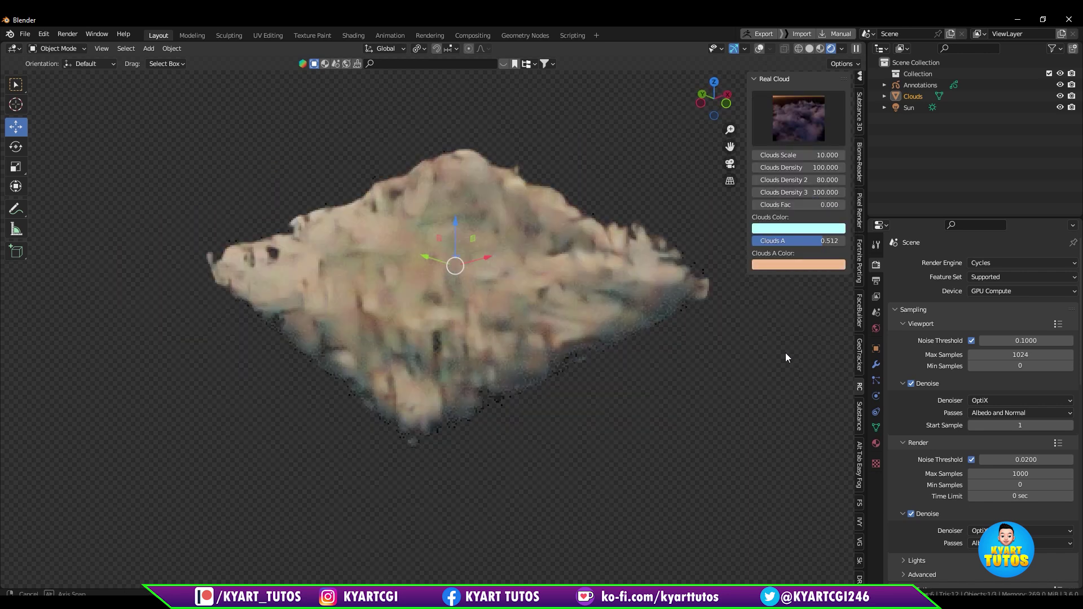
pyautogui.moveTo(813, 243); pyautogui.dragTo(789, 242)
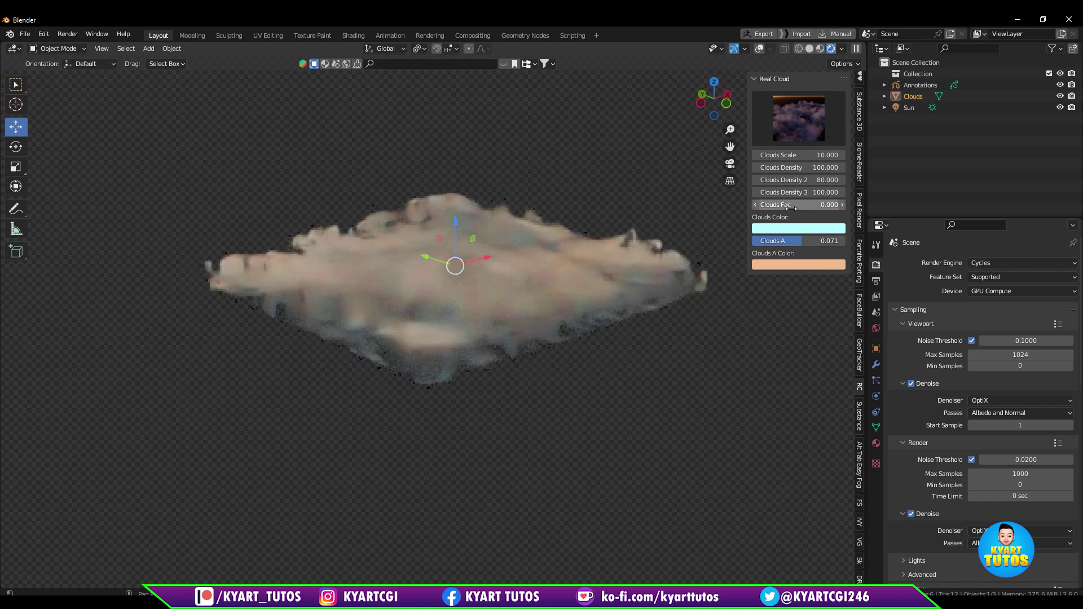
pyautogui.moveTo(593, 346); pyautogui.dragTo(593, 361, button='middle')
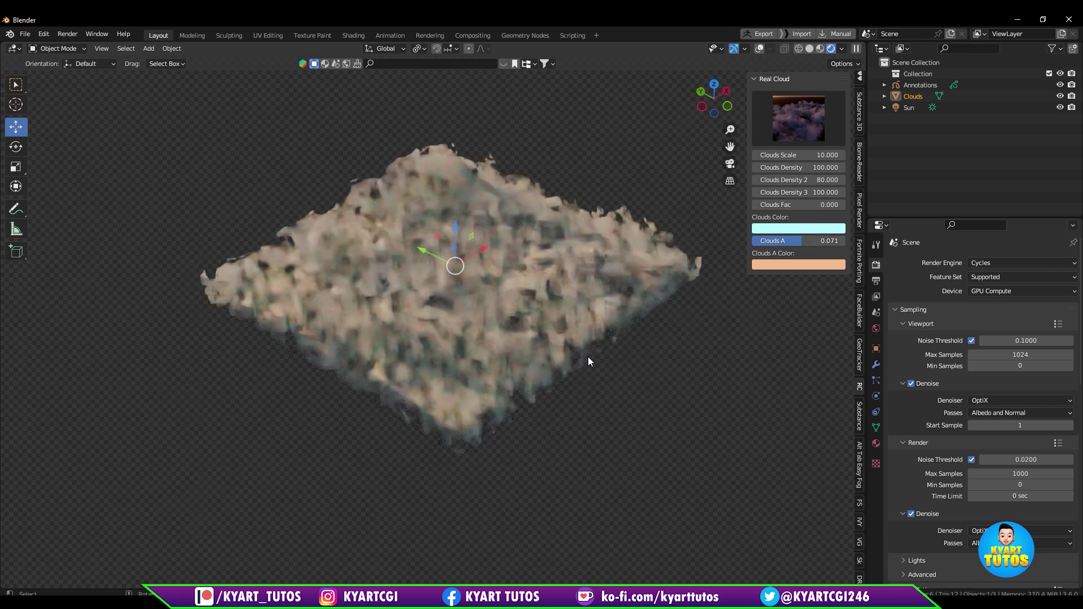